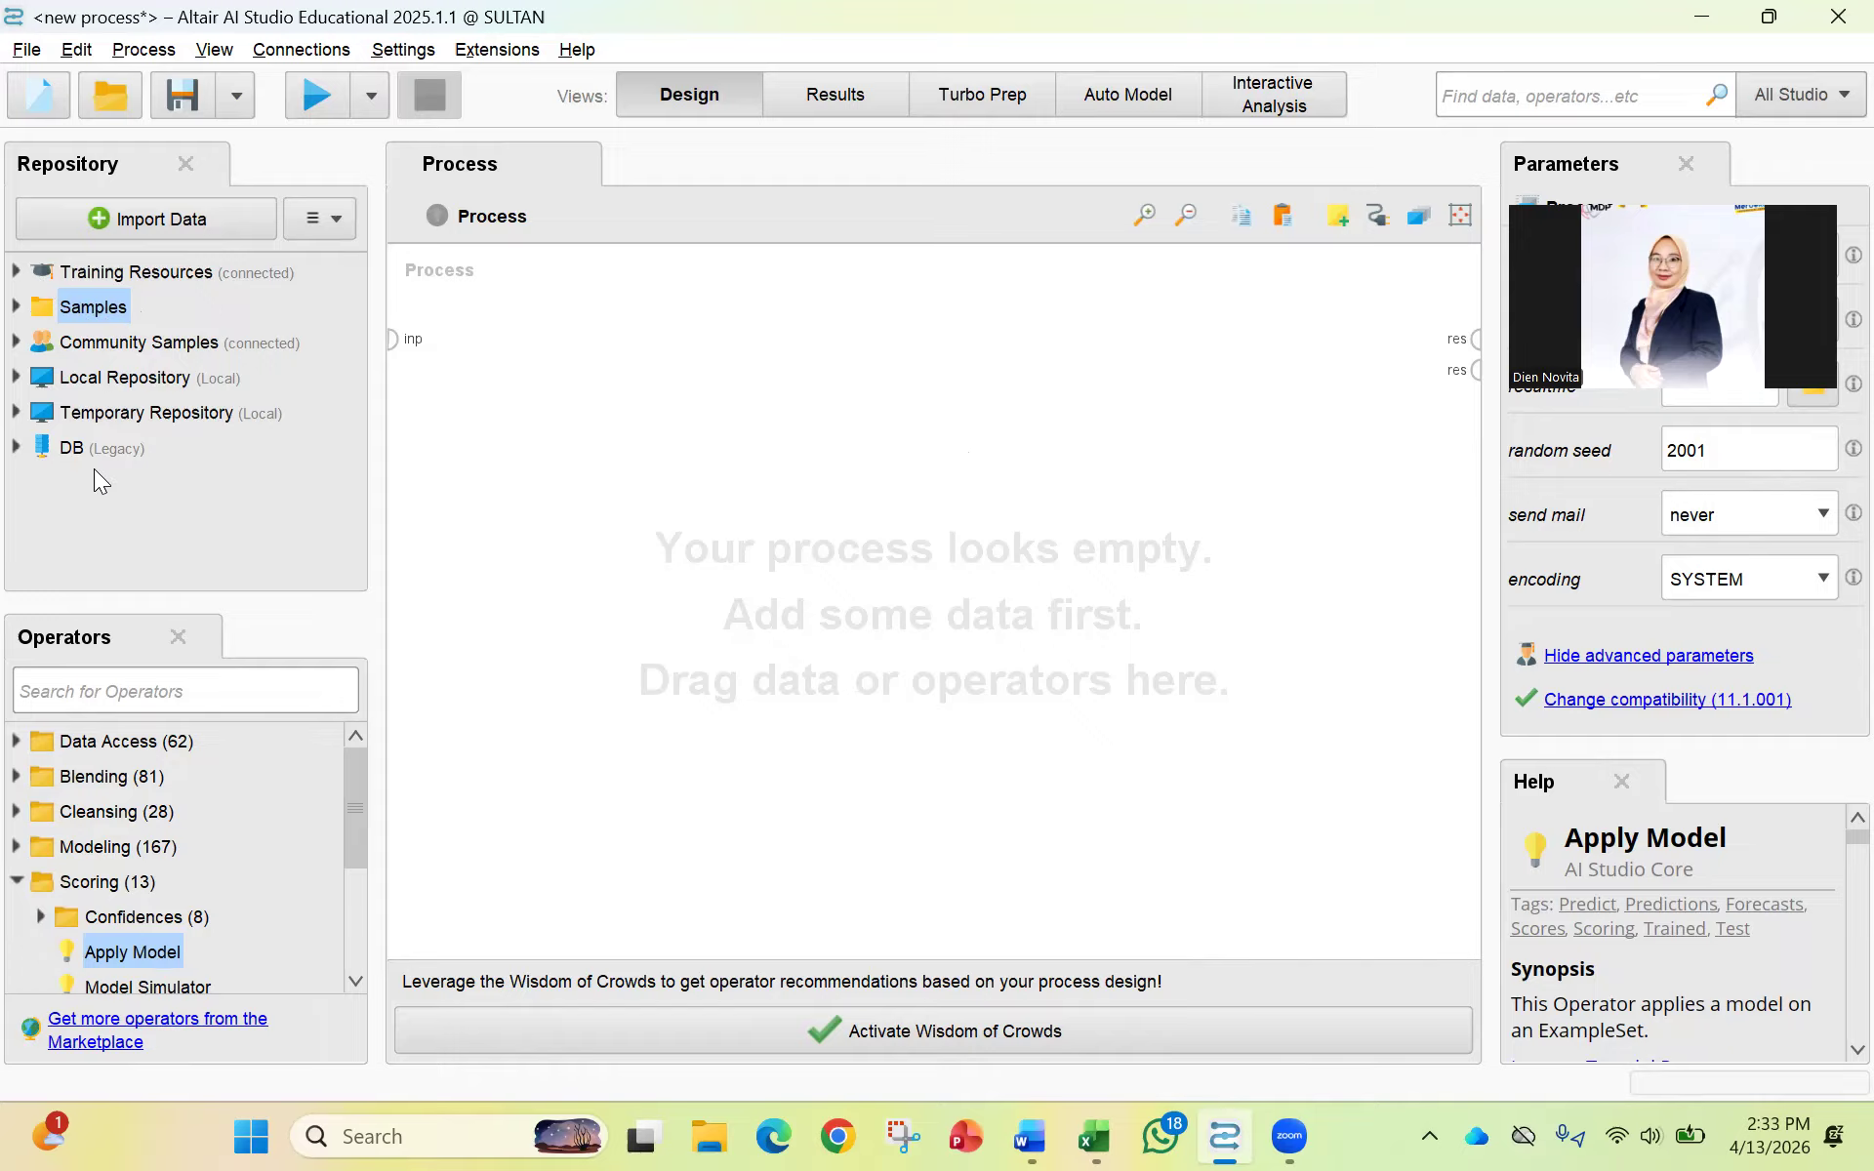
Add the Deals dataset from the Samples data folder to the empty process.
left_click(15, 306)
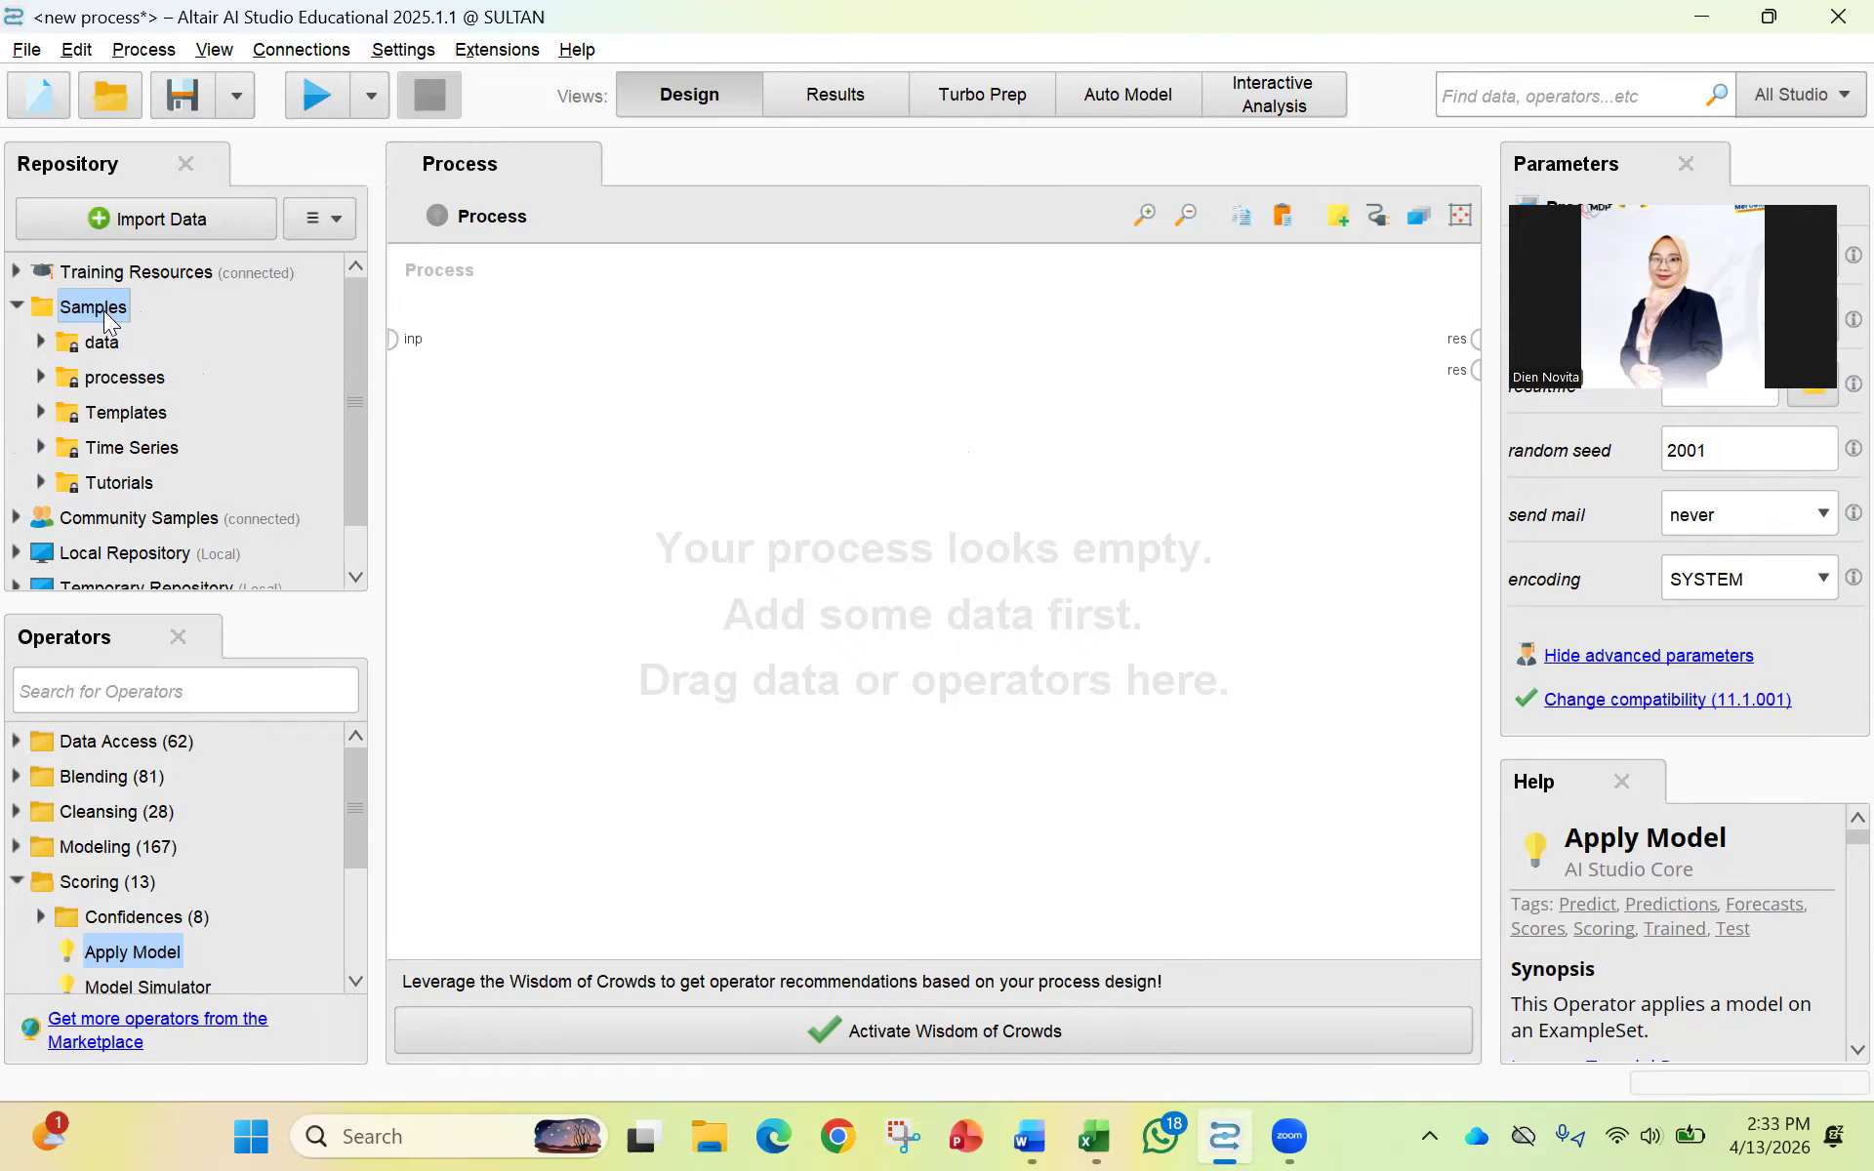
left_click(39, 343)
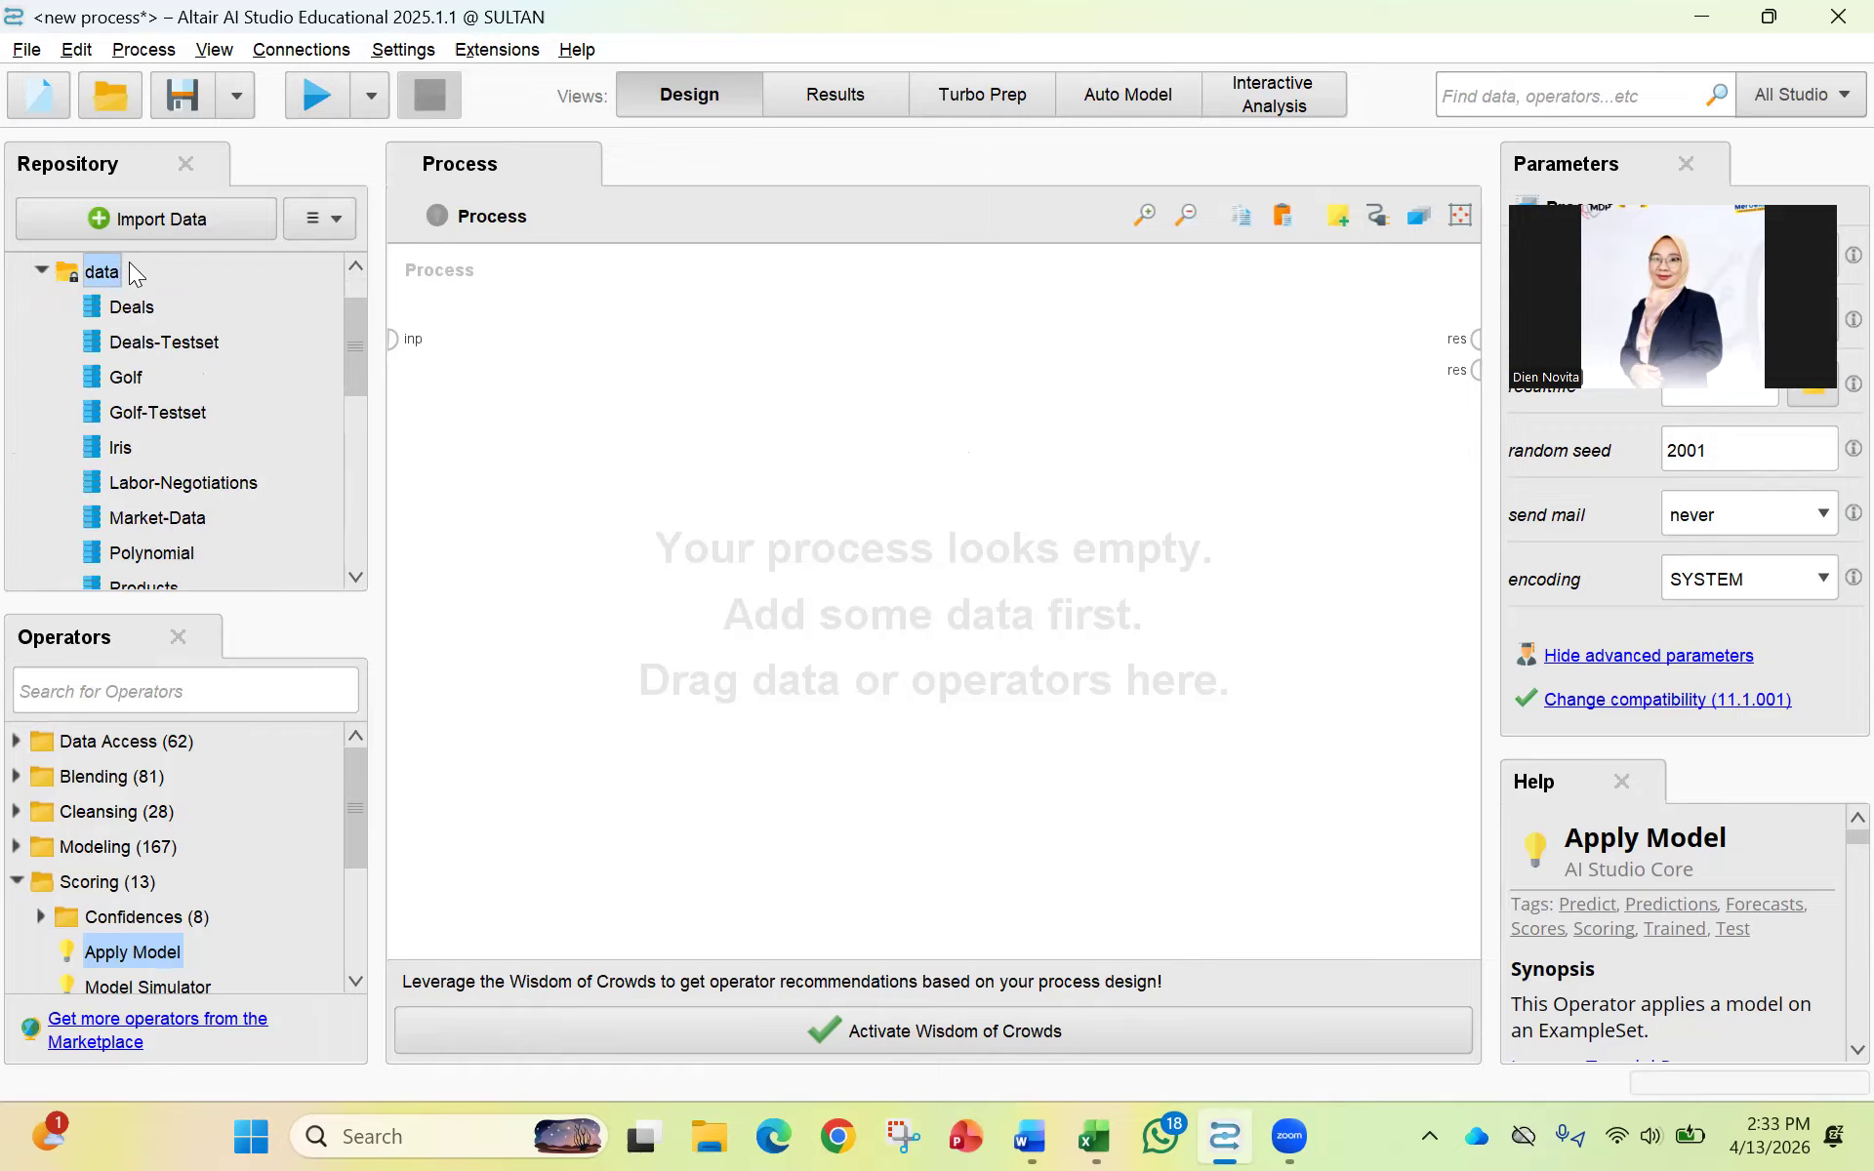
mouse_move(359, 305)
left_mouse_down()
mouse_move(350, 469)
mouse_move(365, 263)
mouse_move(365, 316)
mouse_move(357, 281)
left_mouse_up()
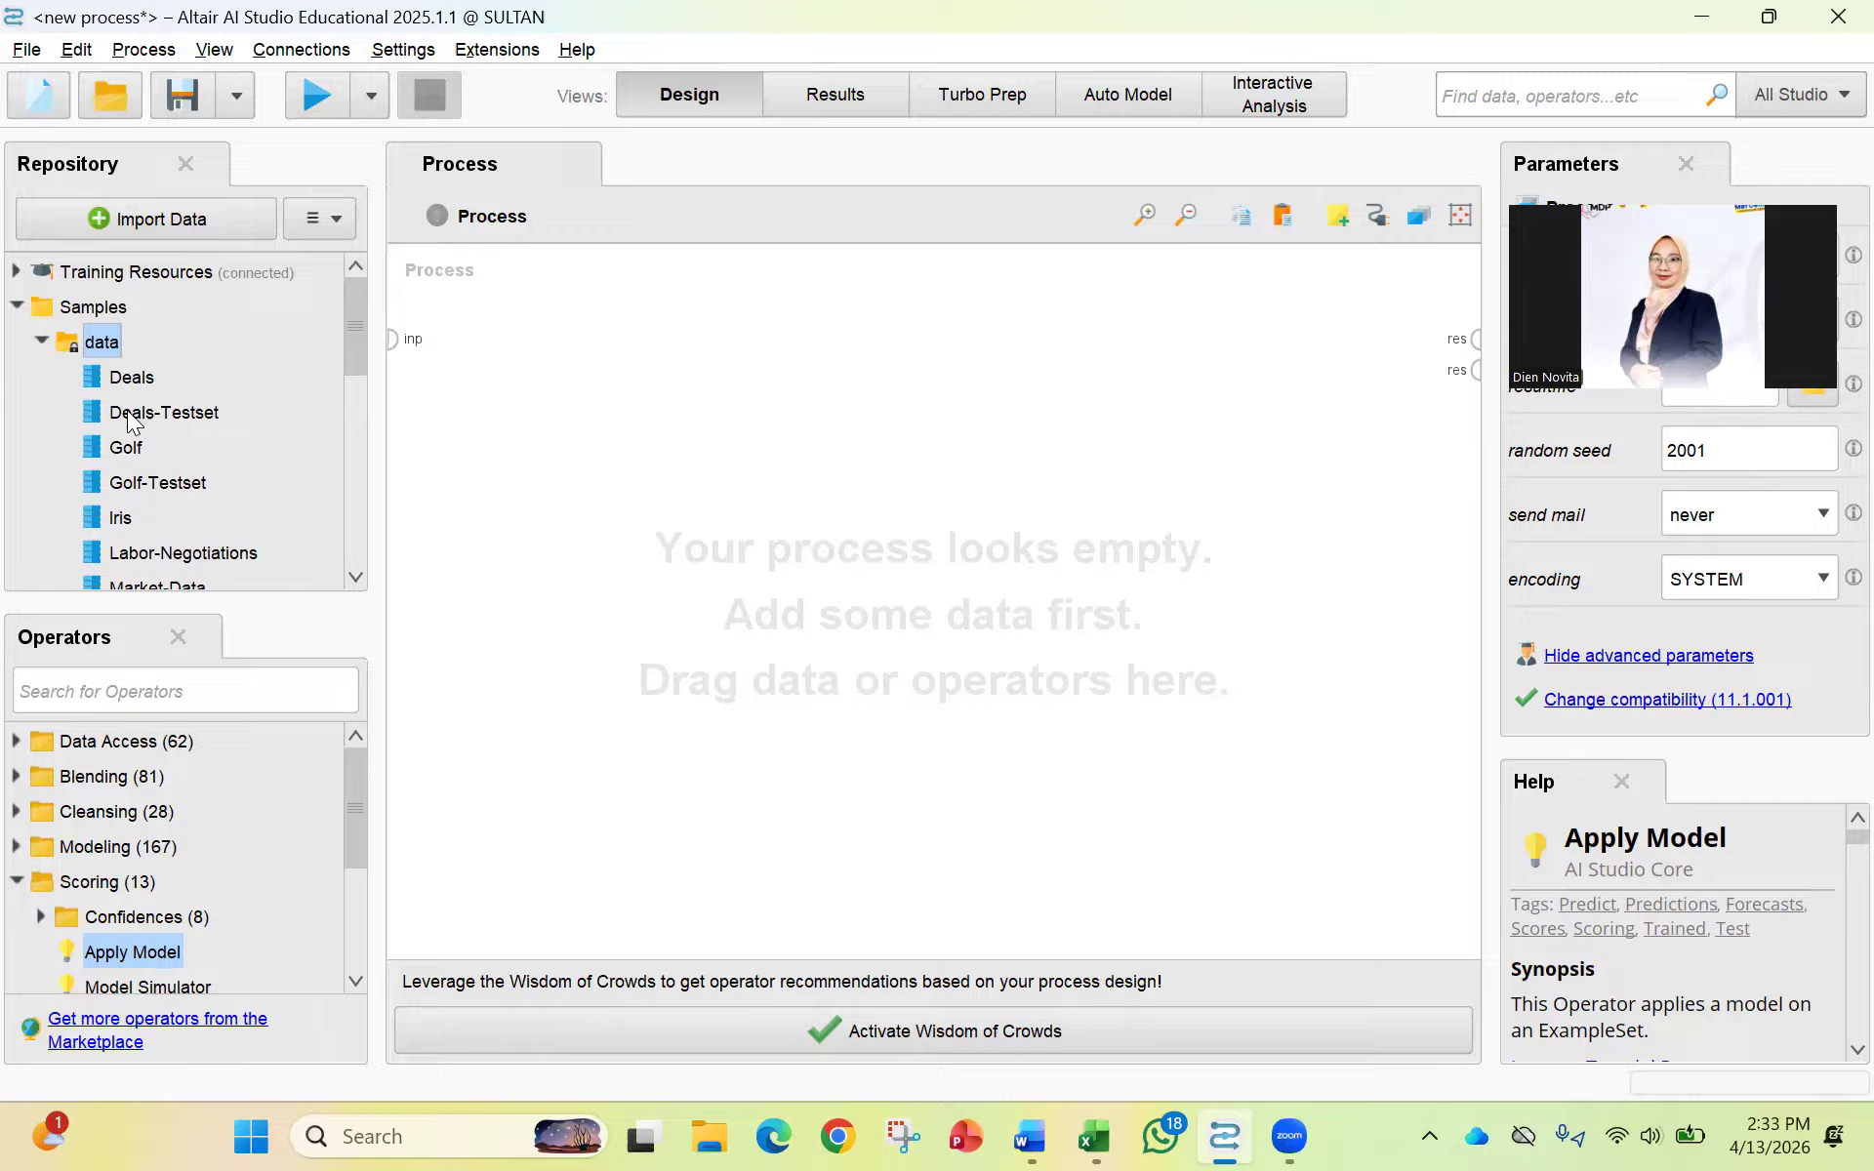
mouse_move(140, 390)
left_click(150, 381)
left_click_drag(157, 379, 556, 396)
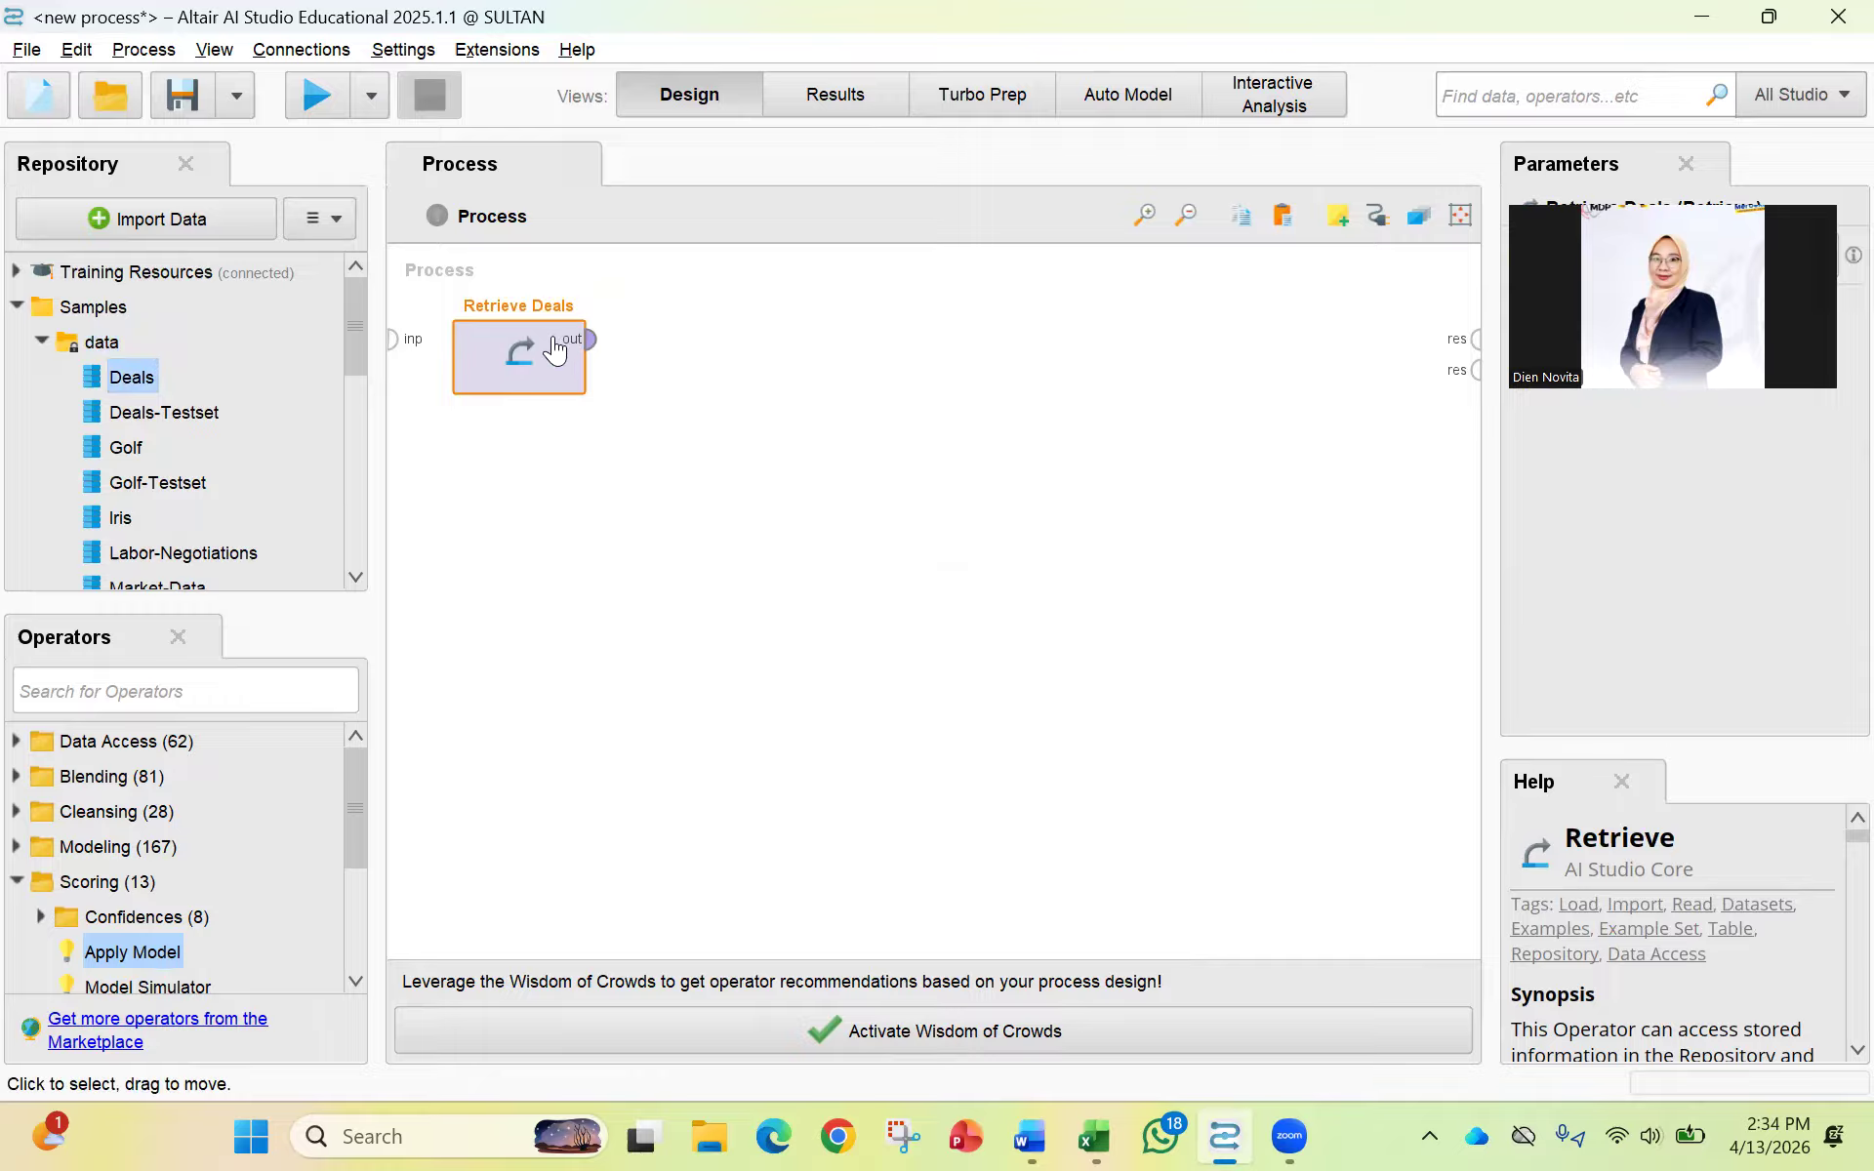
Connect the Retrieve Deals output to the first process result port and run the process.
left_click(598, 353)
left_click(1478, 338)
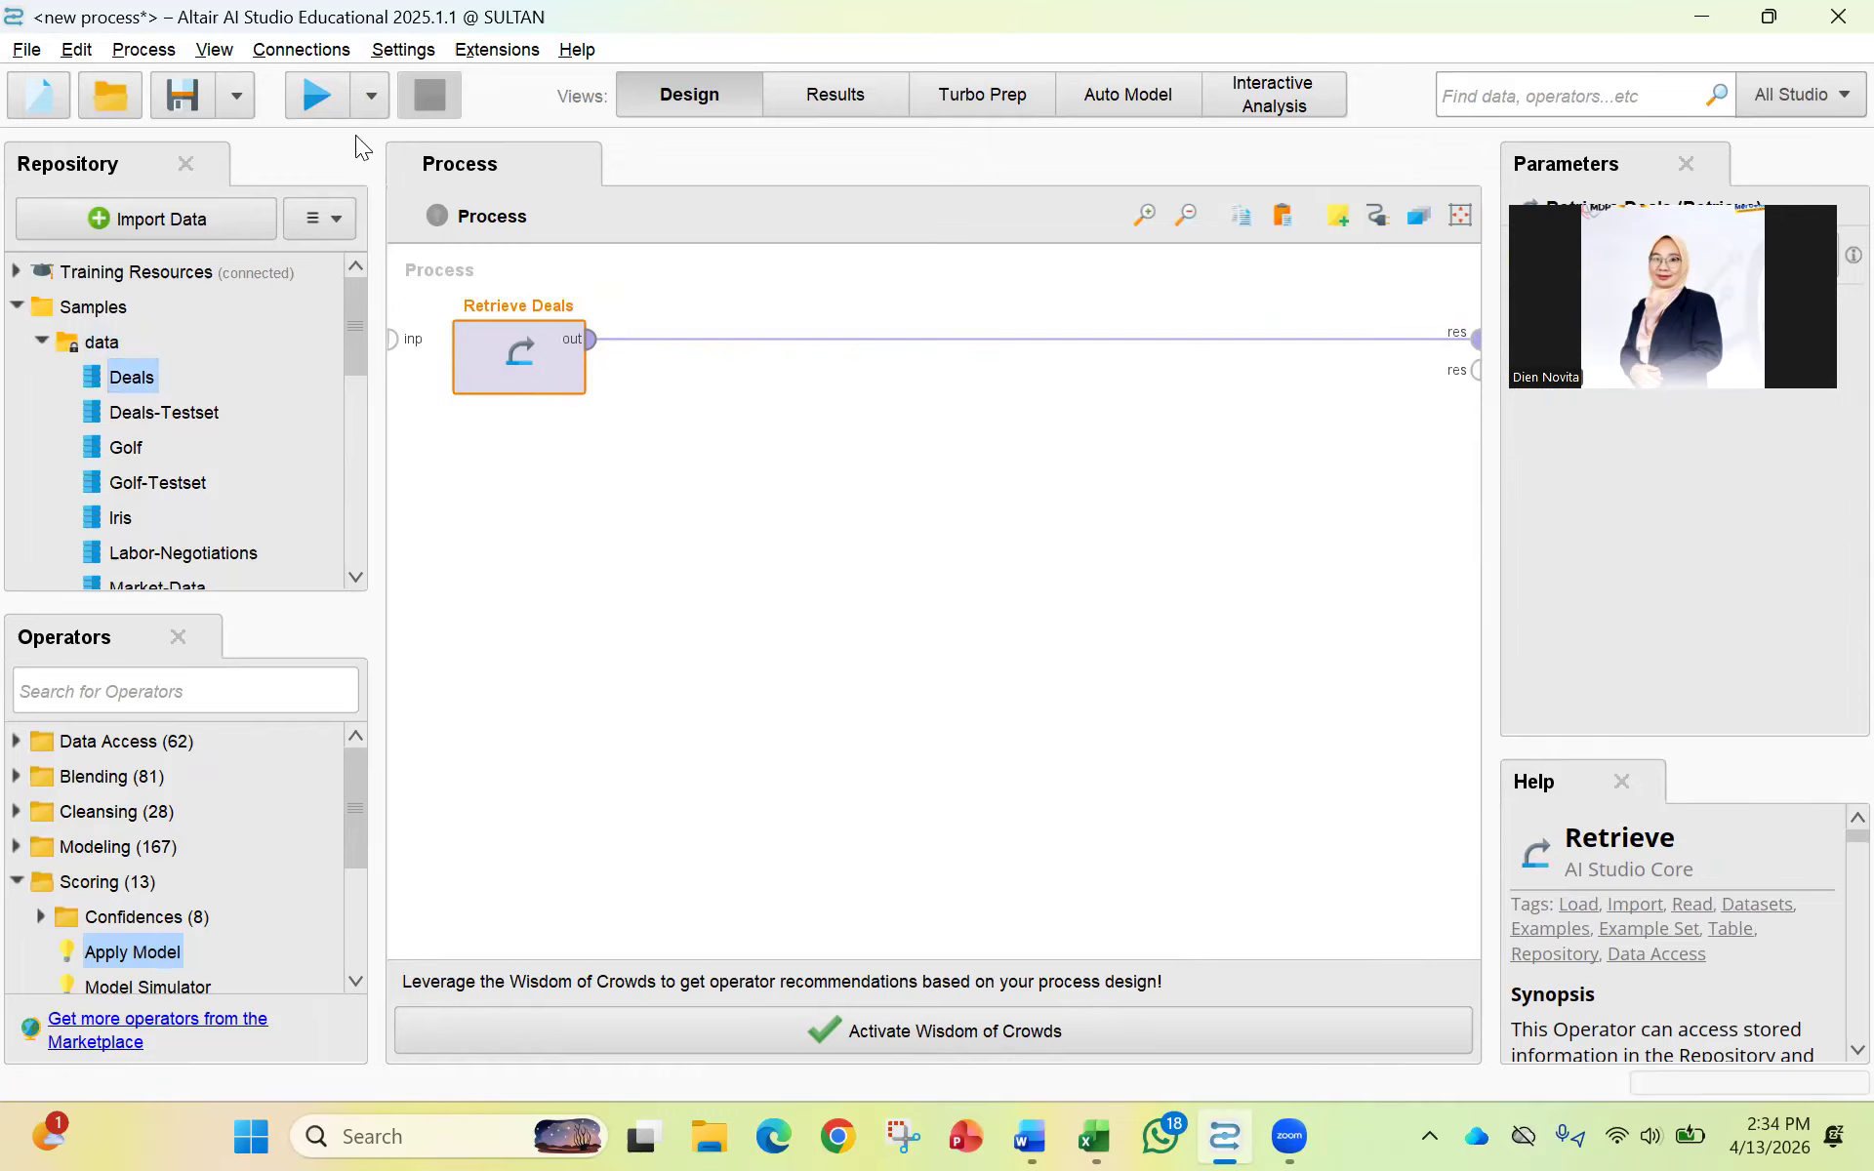
left_click(308, 95)
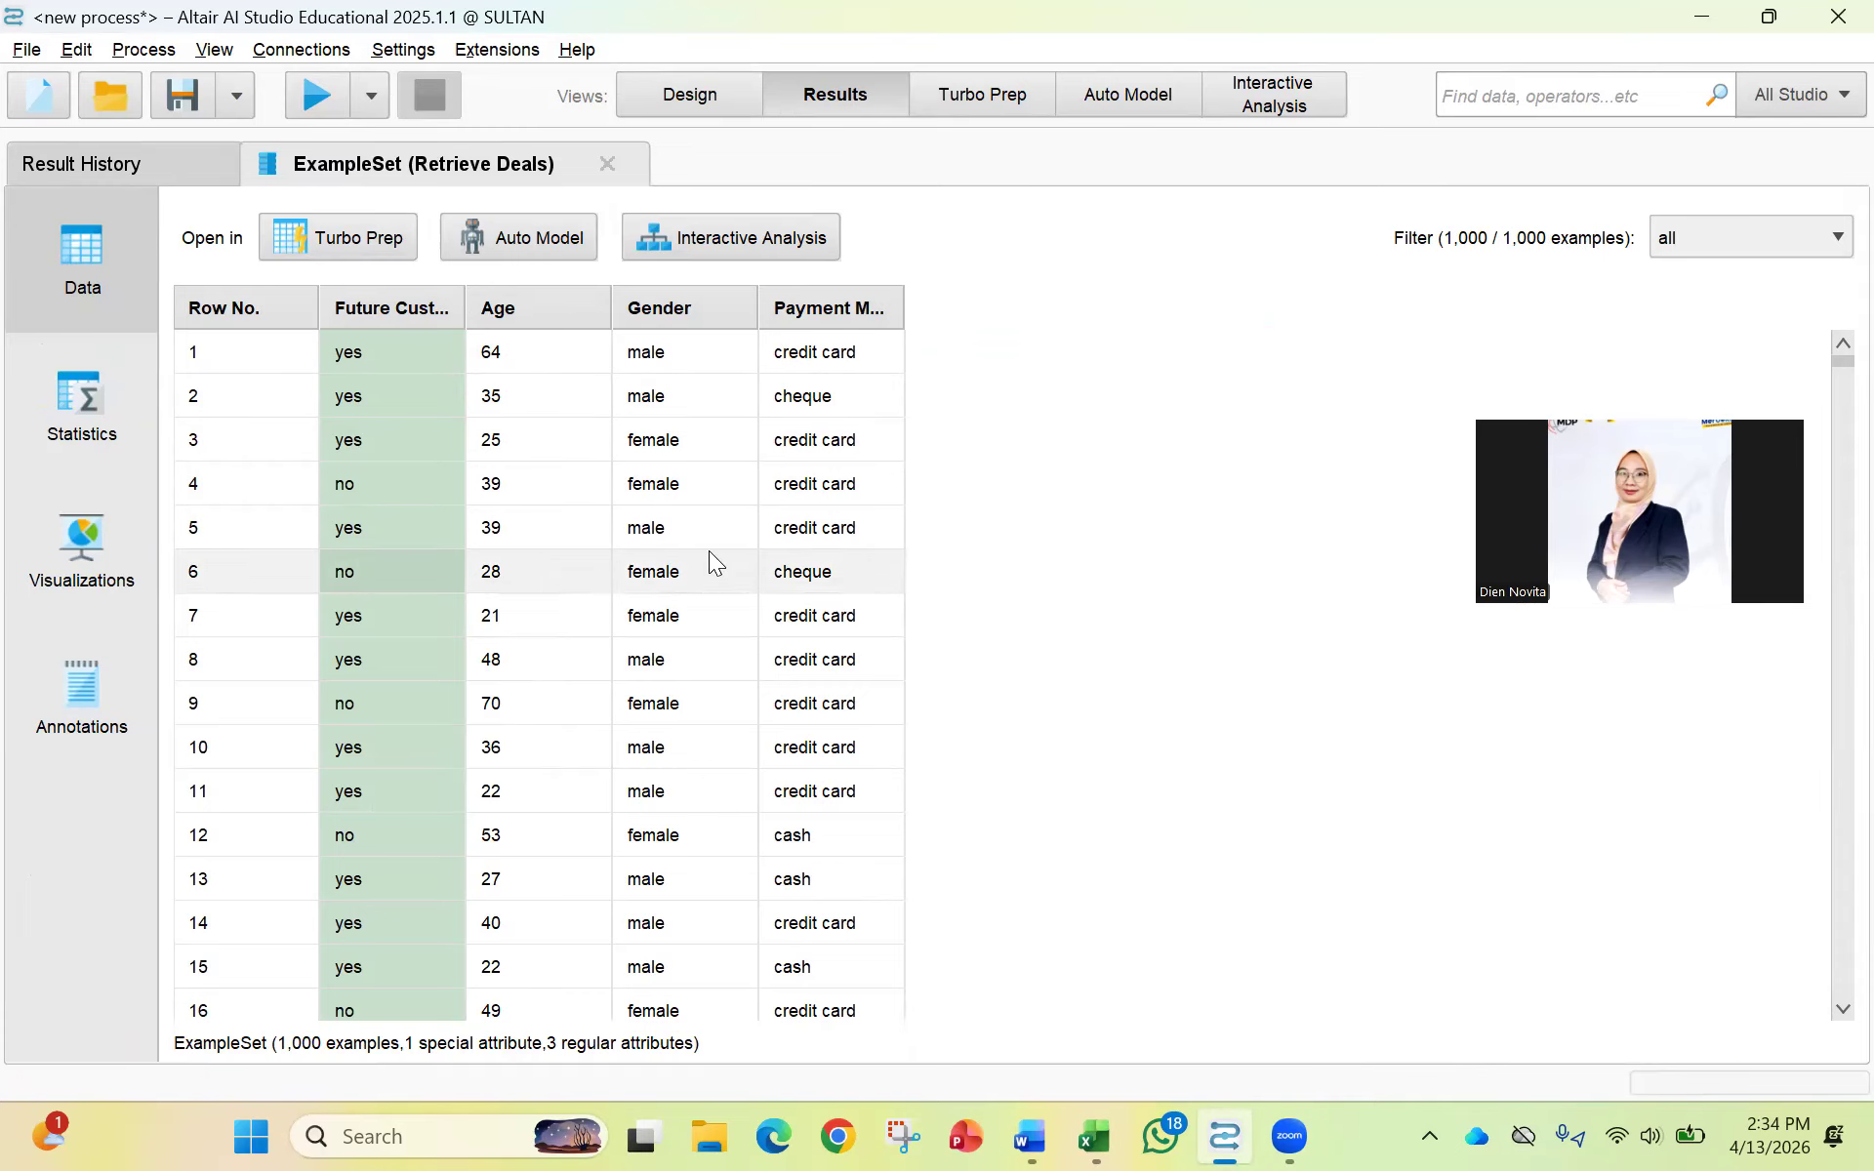
Look through the rows of the Deals example set, then return to the process design.
scroll(712, 558, "down", 2)
scroll(717, 557, "up", 1)
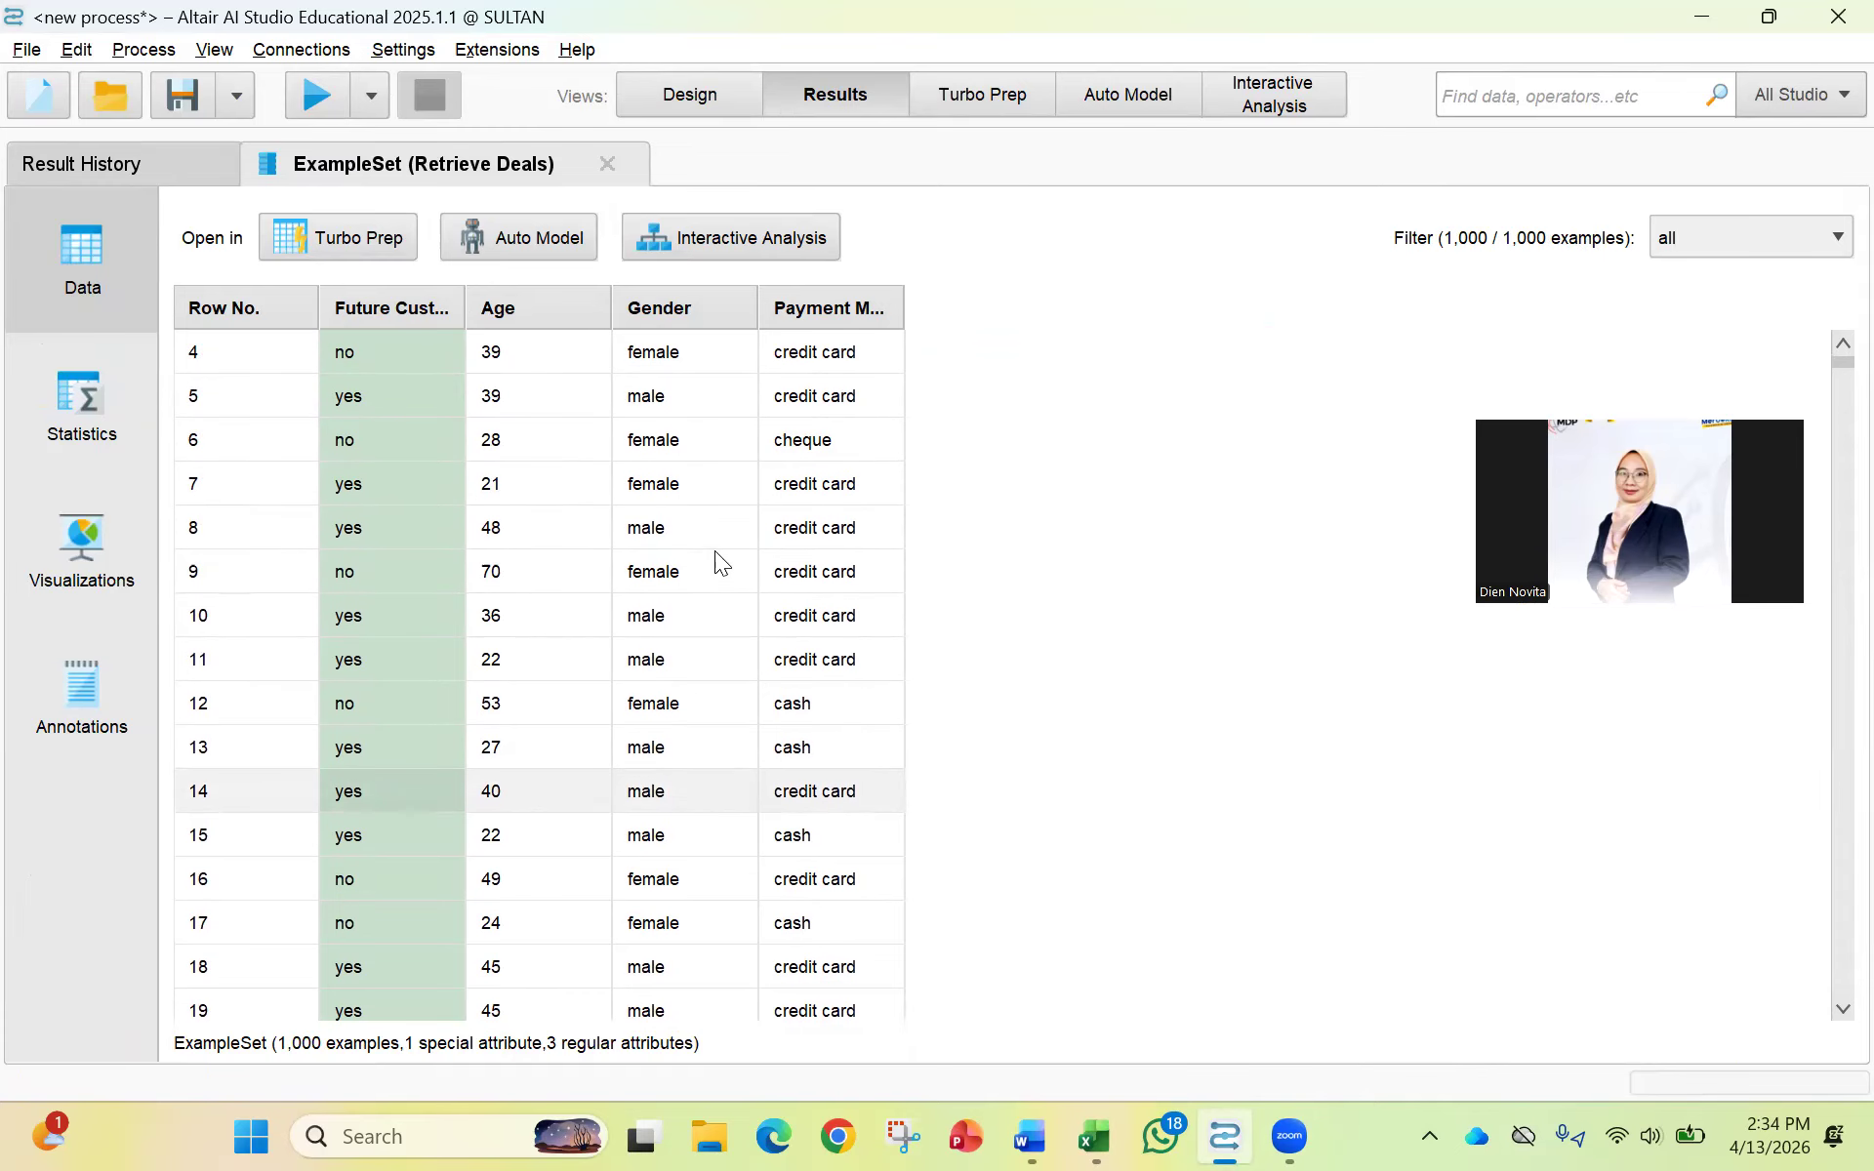
left_click(712, 92)
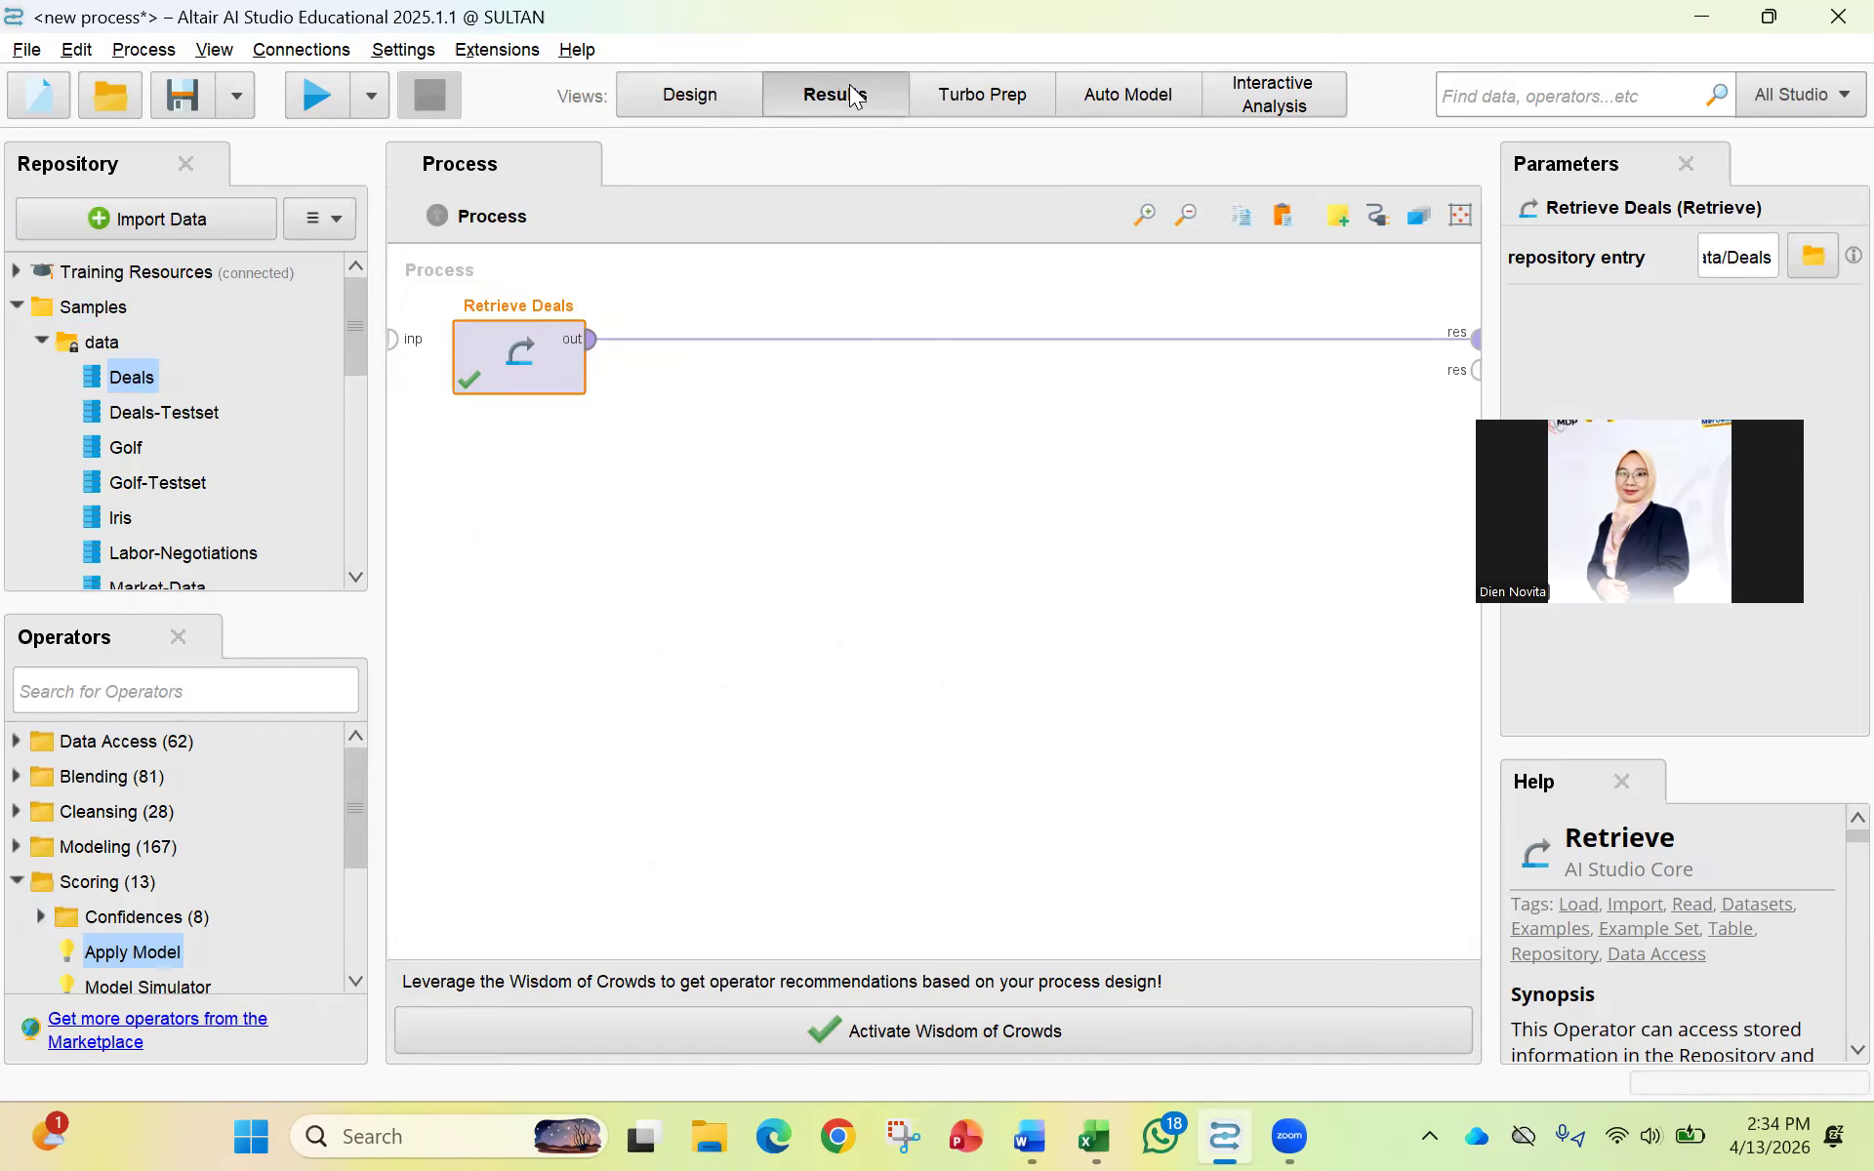
left_click(850, 94)
left_click(711, 97)
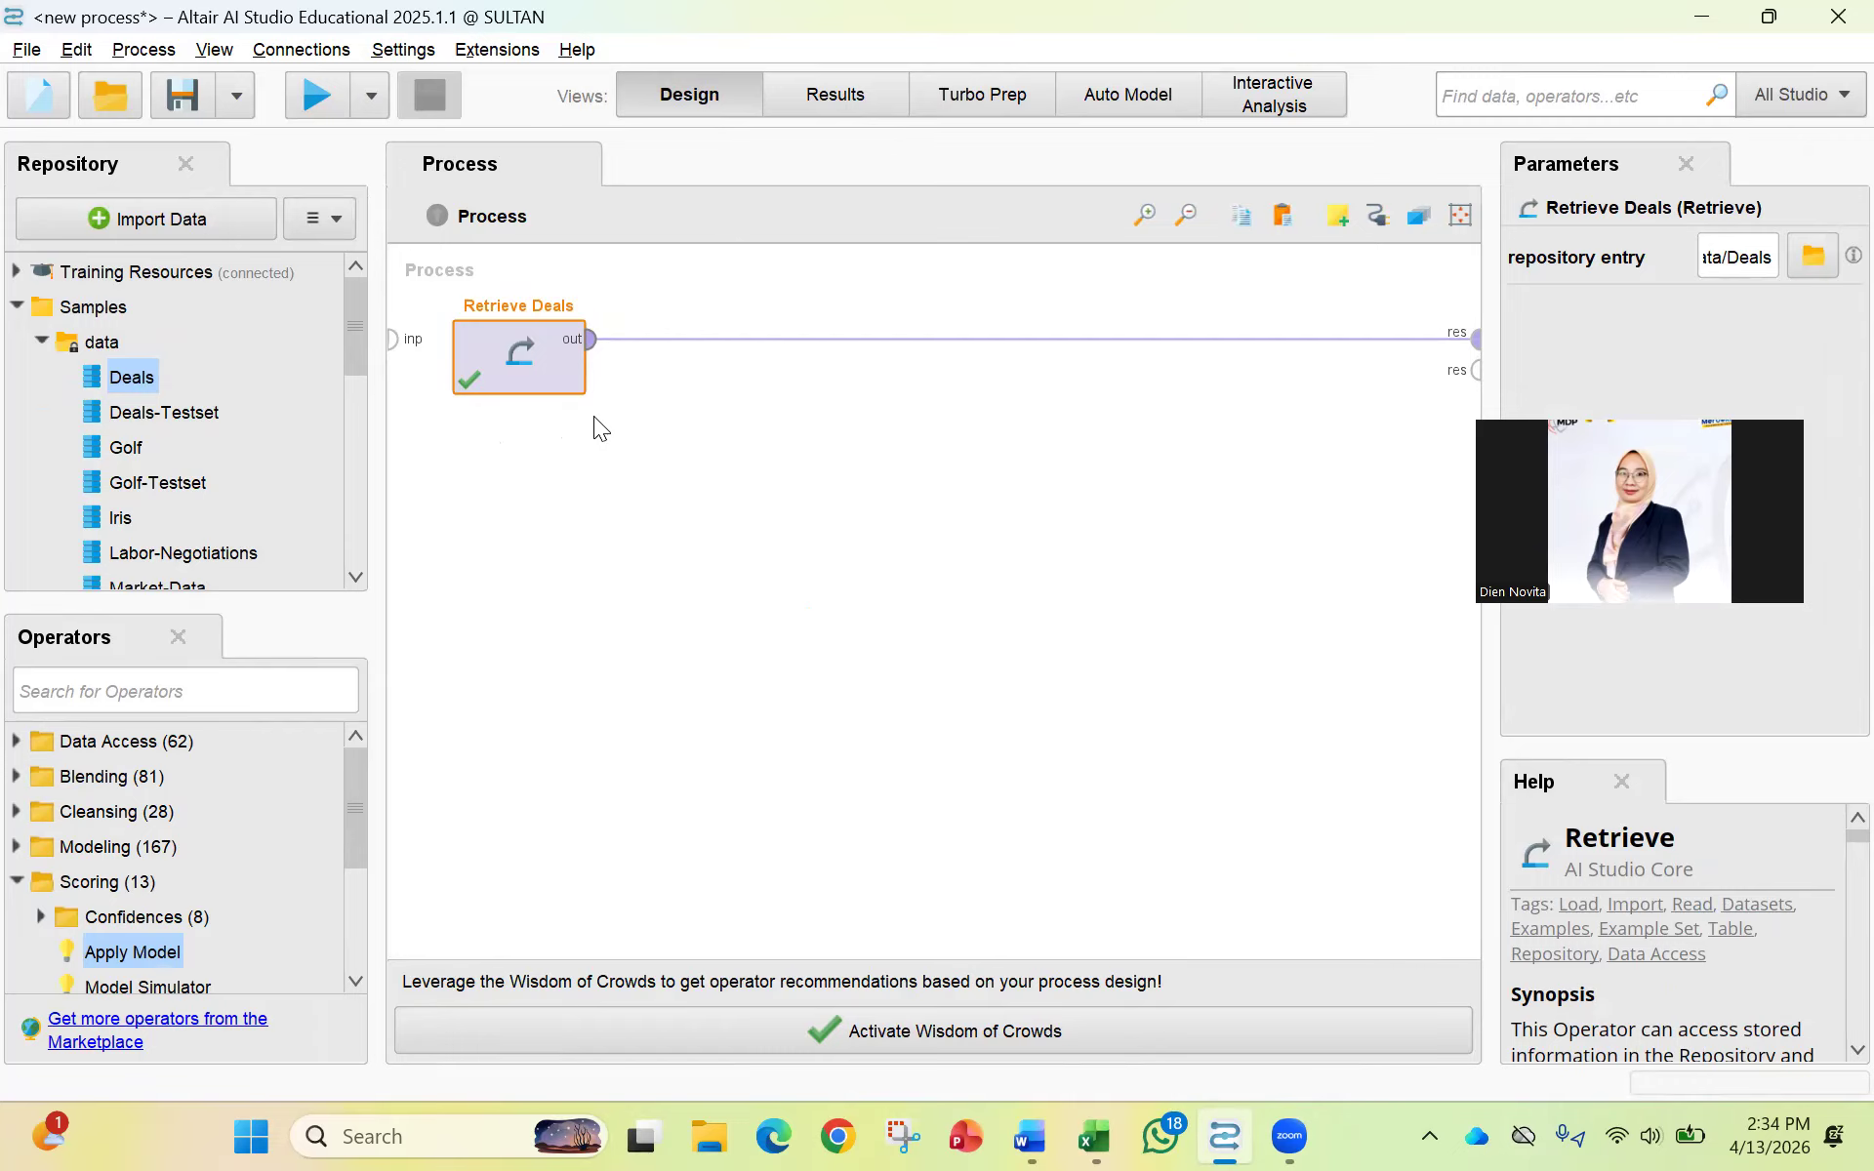
Place the Deals-Testset sample data below Retrieve Deals and insert a Decision Tree operator into the Retrieve Deals result connection.
left_click_drag(174, 414, 519, 538)
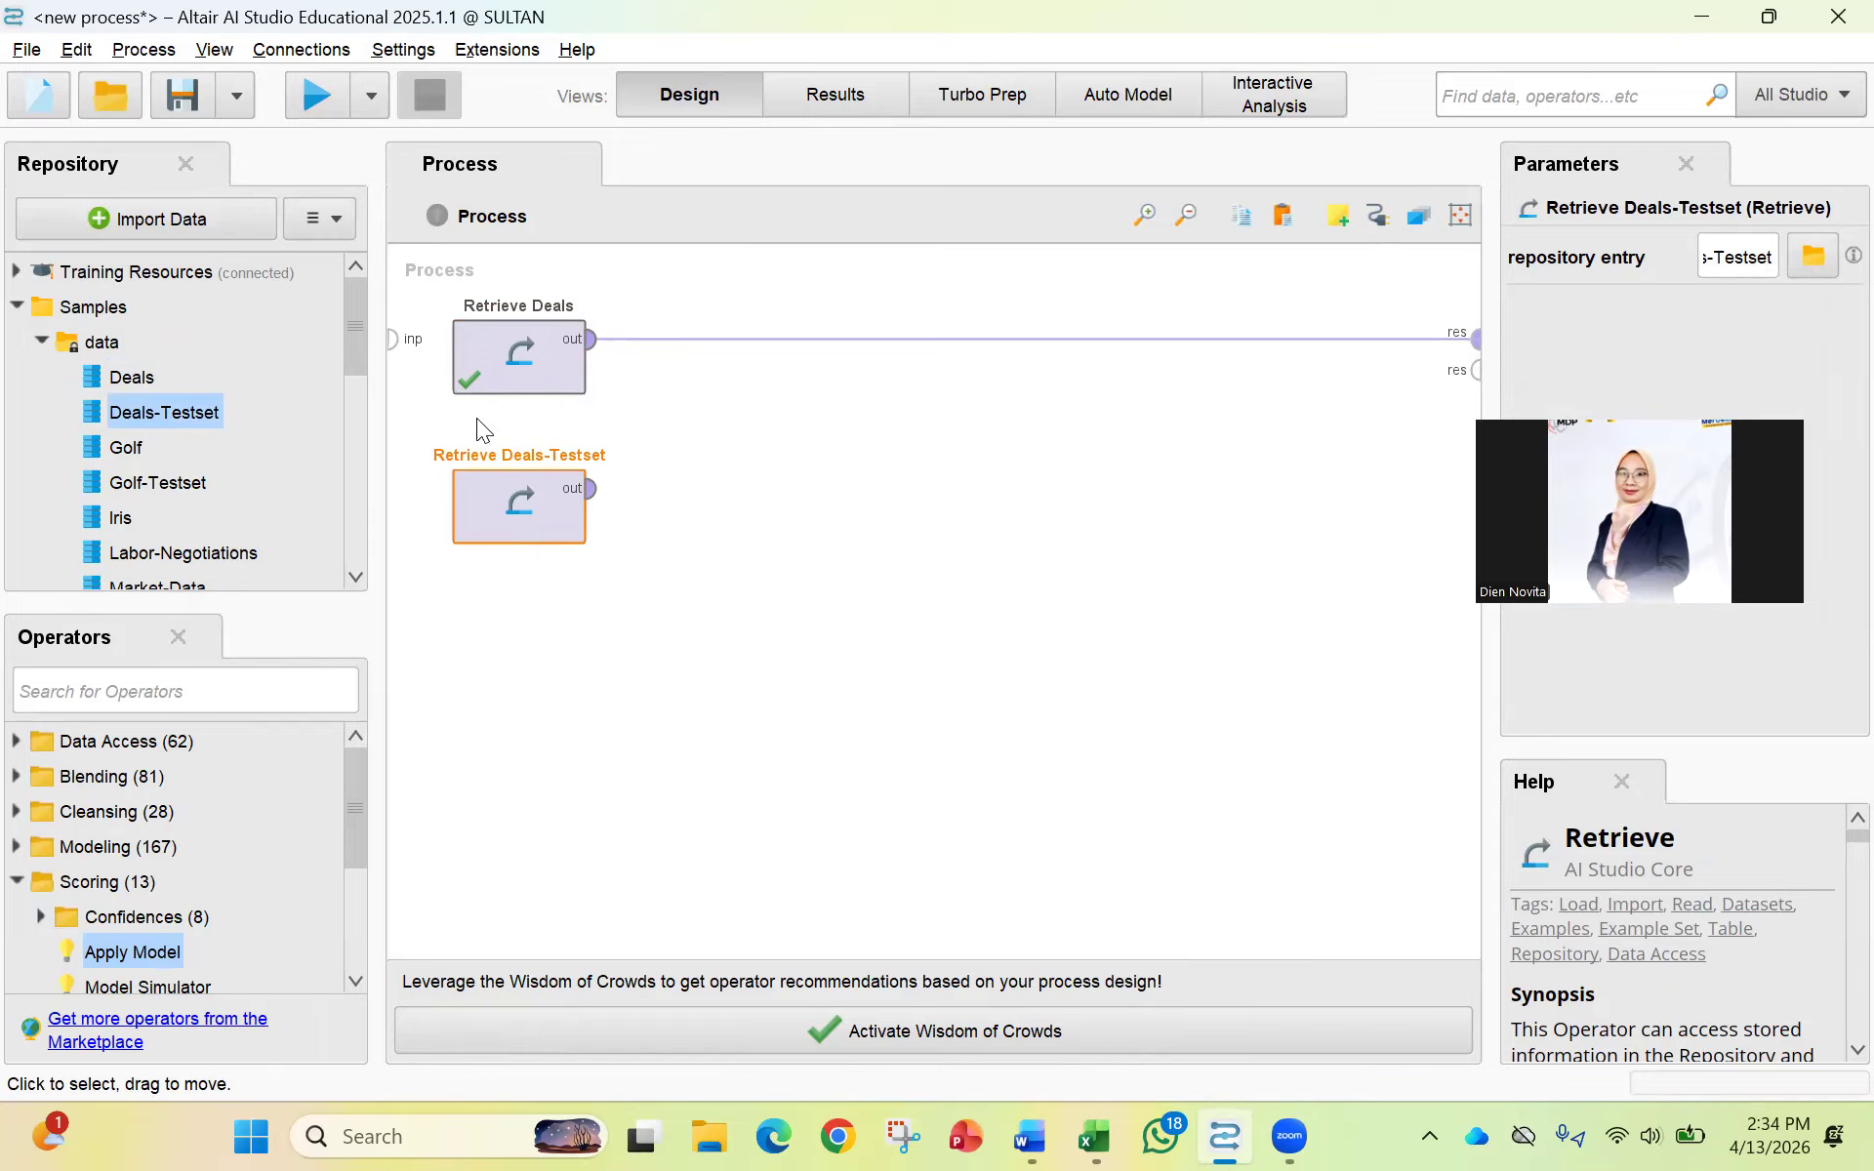
left_click(208, 686)
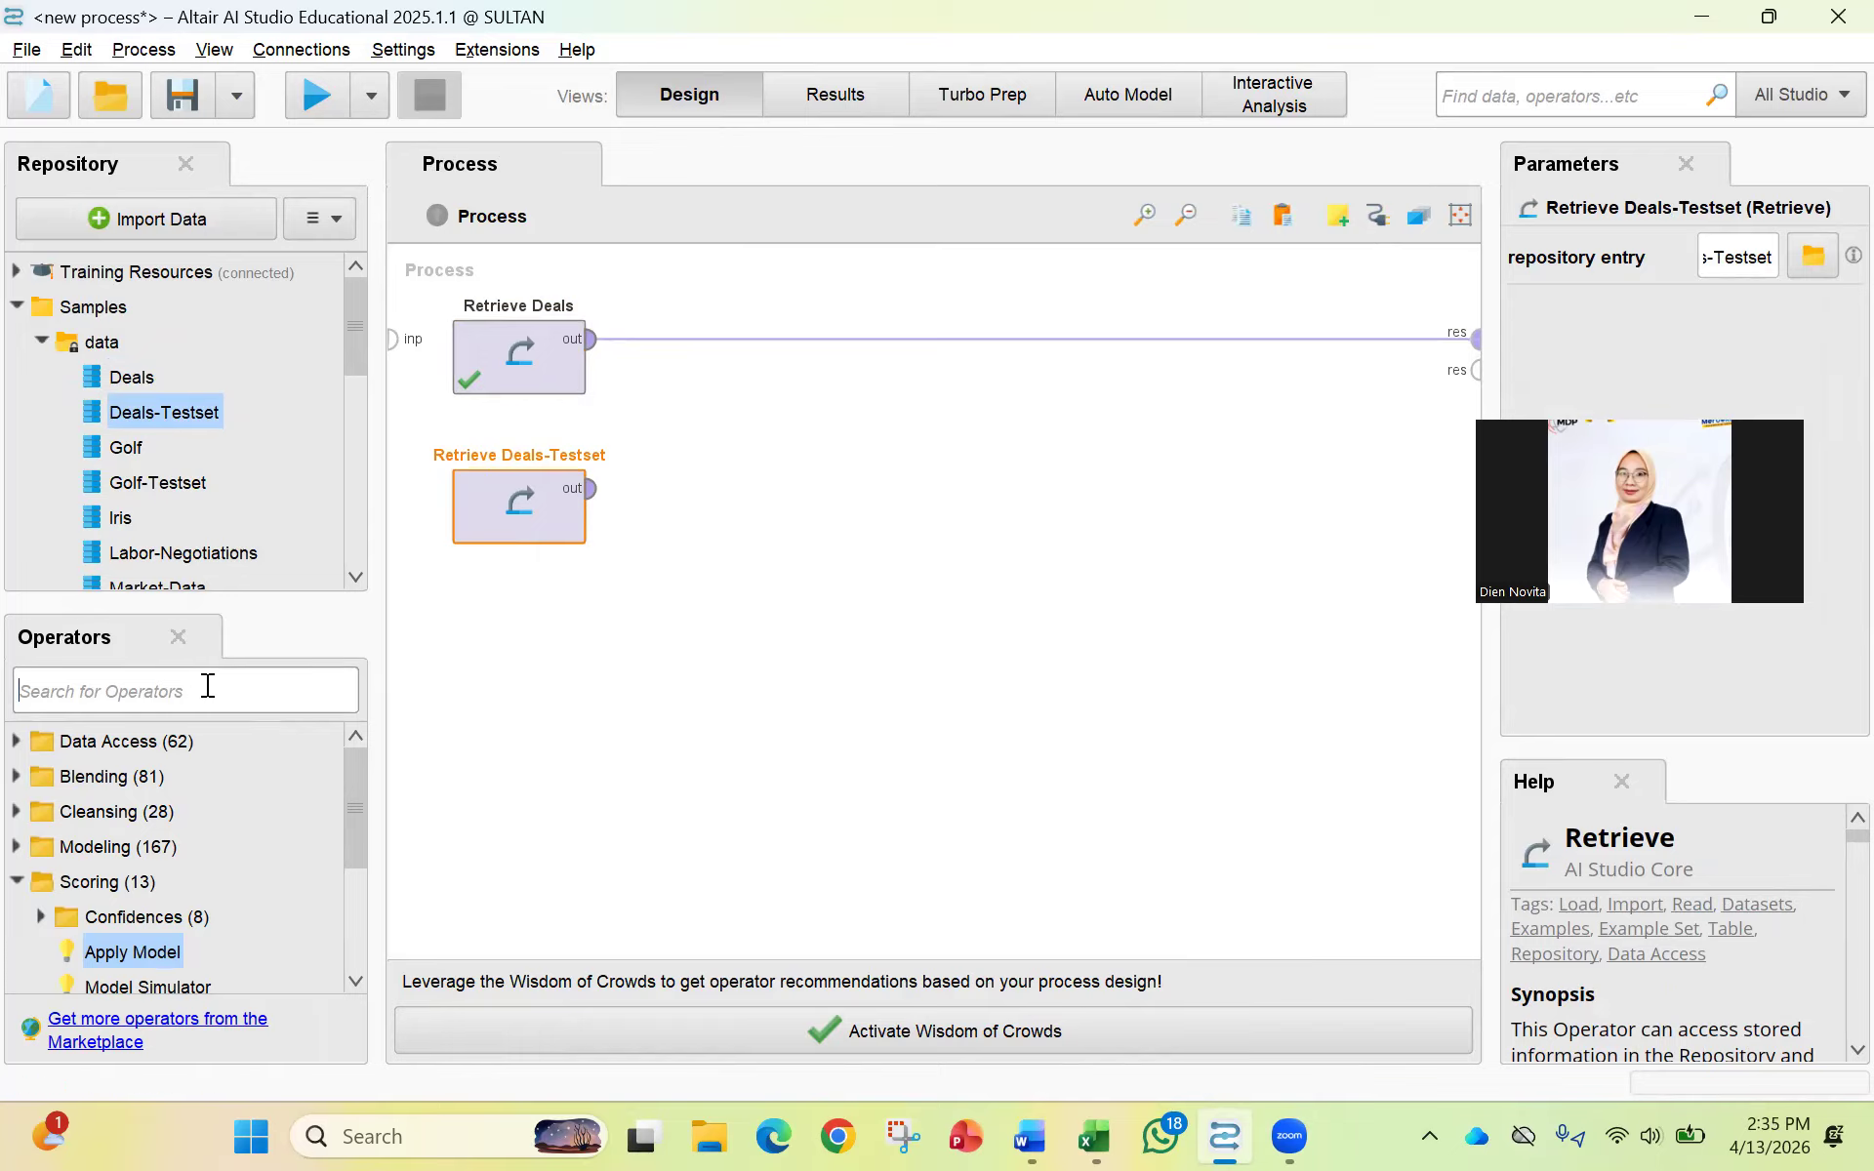
type("d")
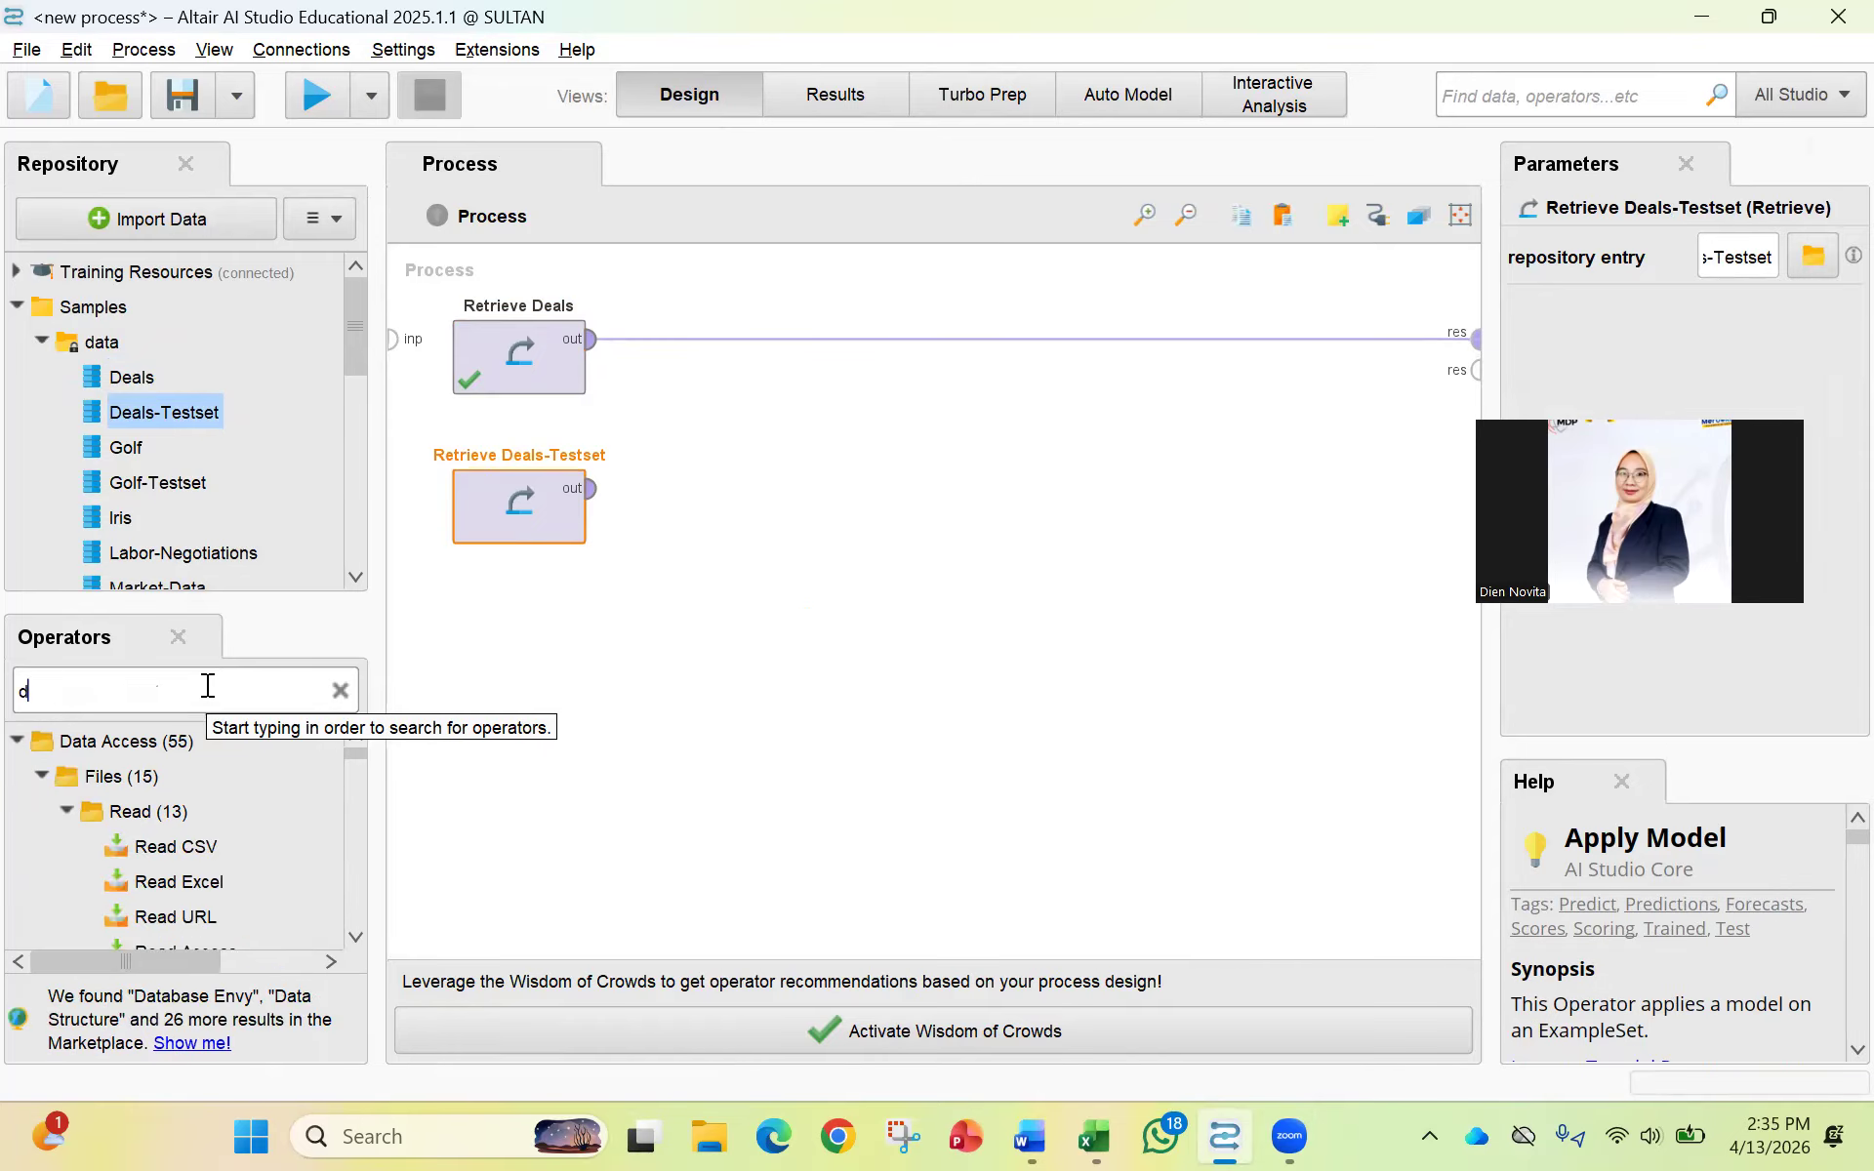
type("ecision")
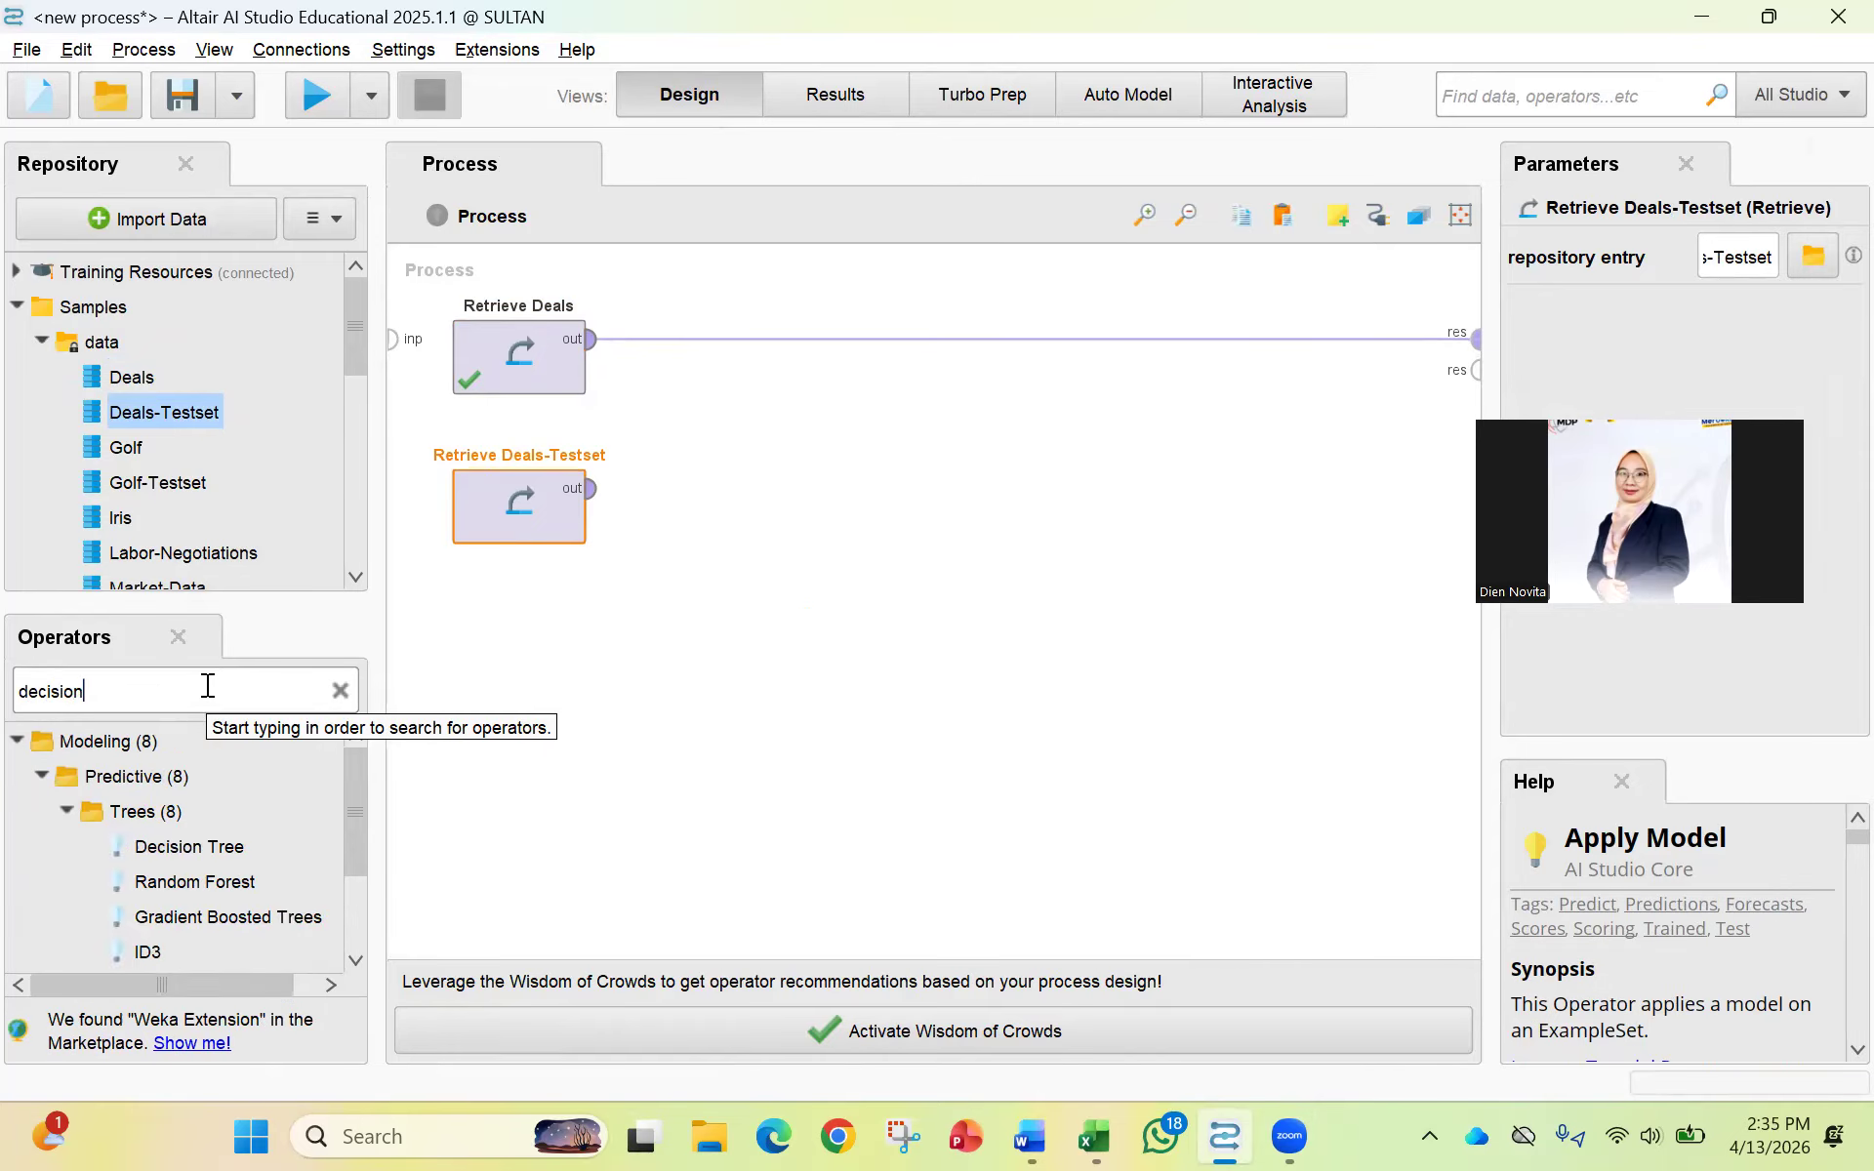
type(" tree")
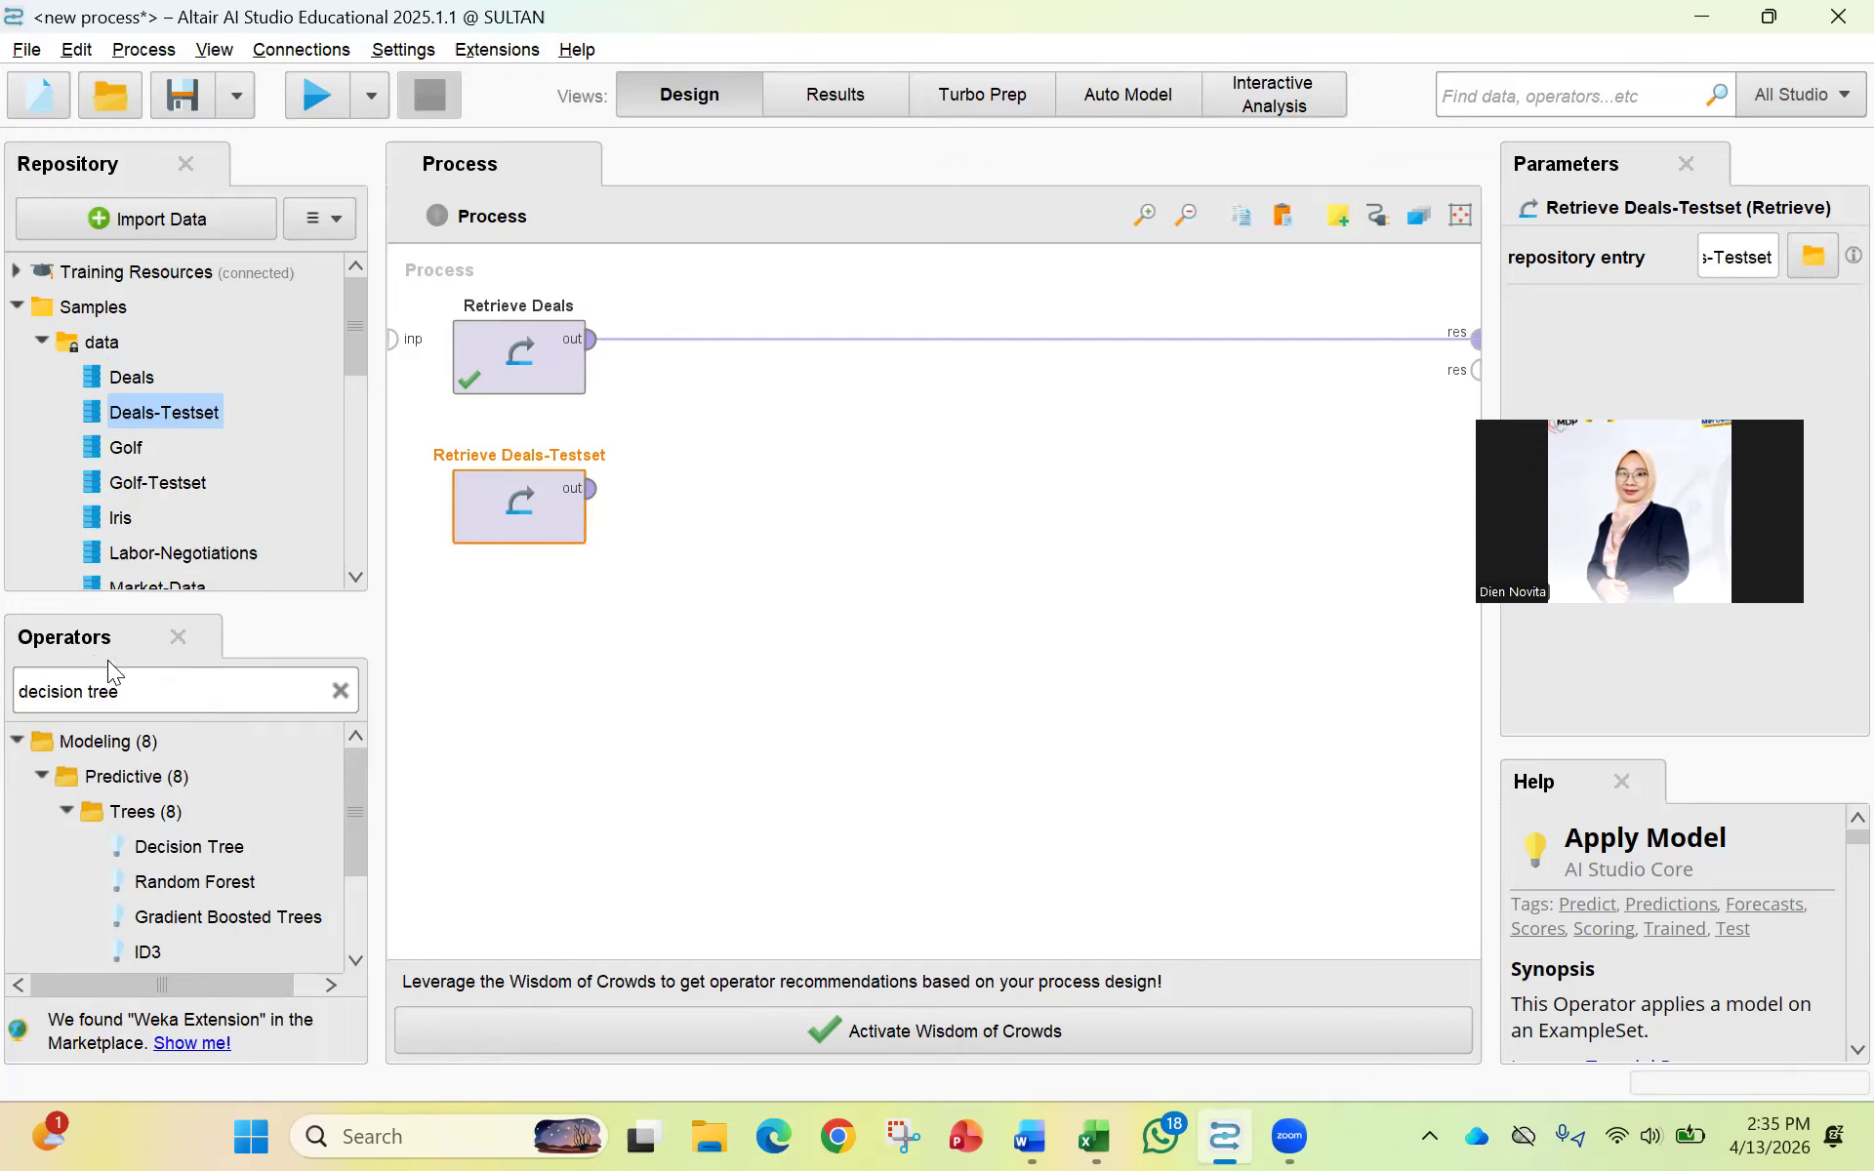
left_click(140, 689)
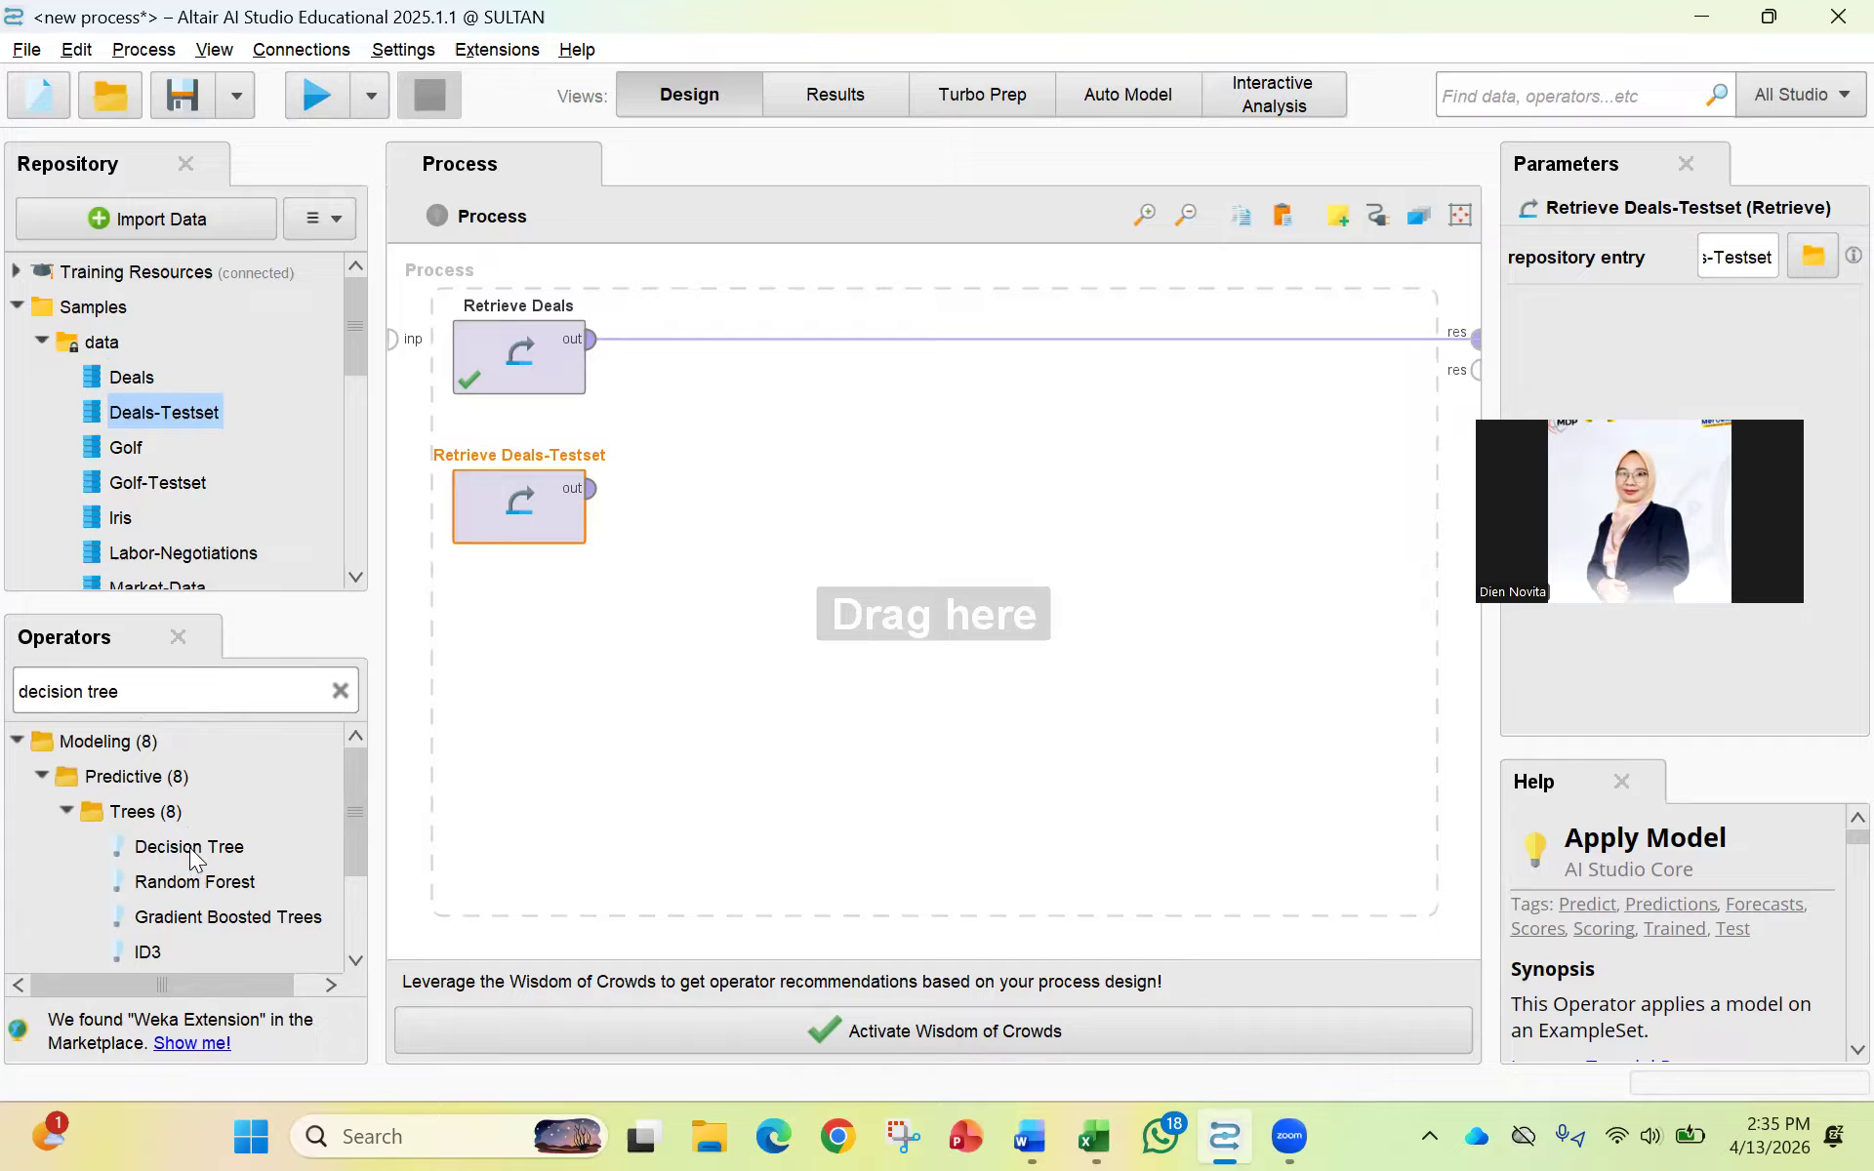
left_click_drag(191, 843, 711, 357)
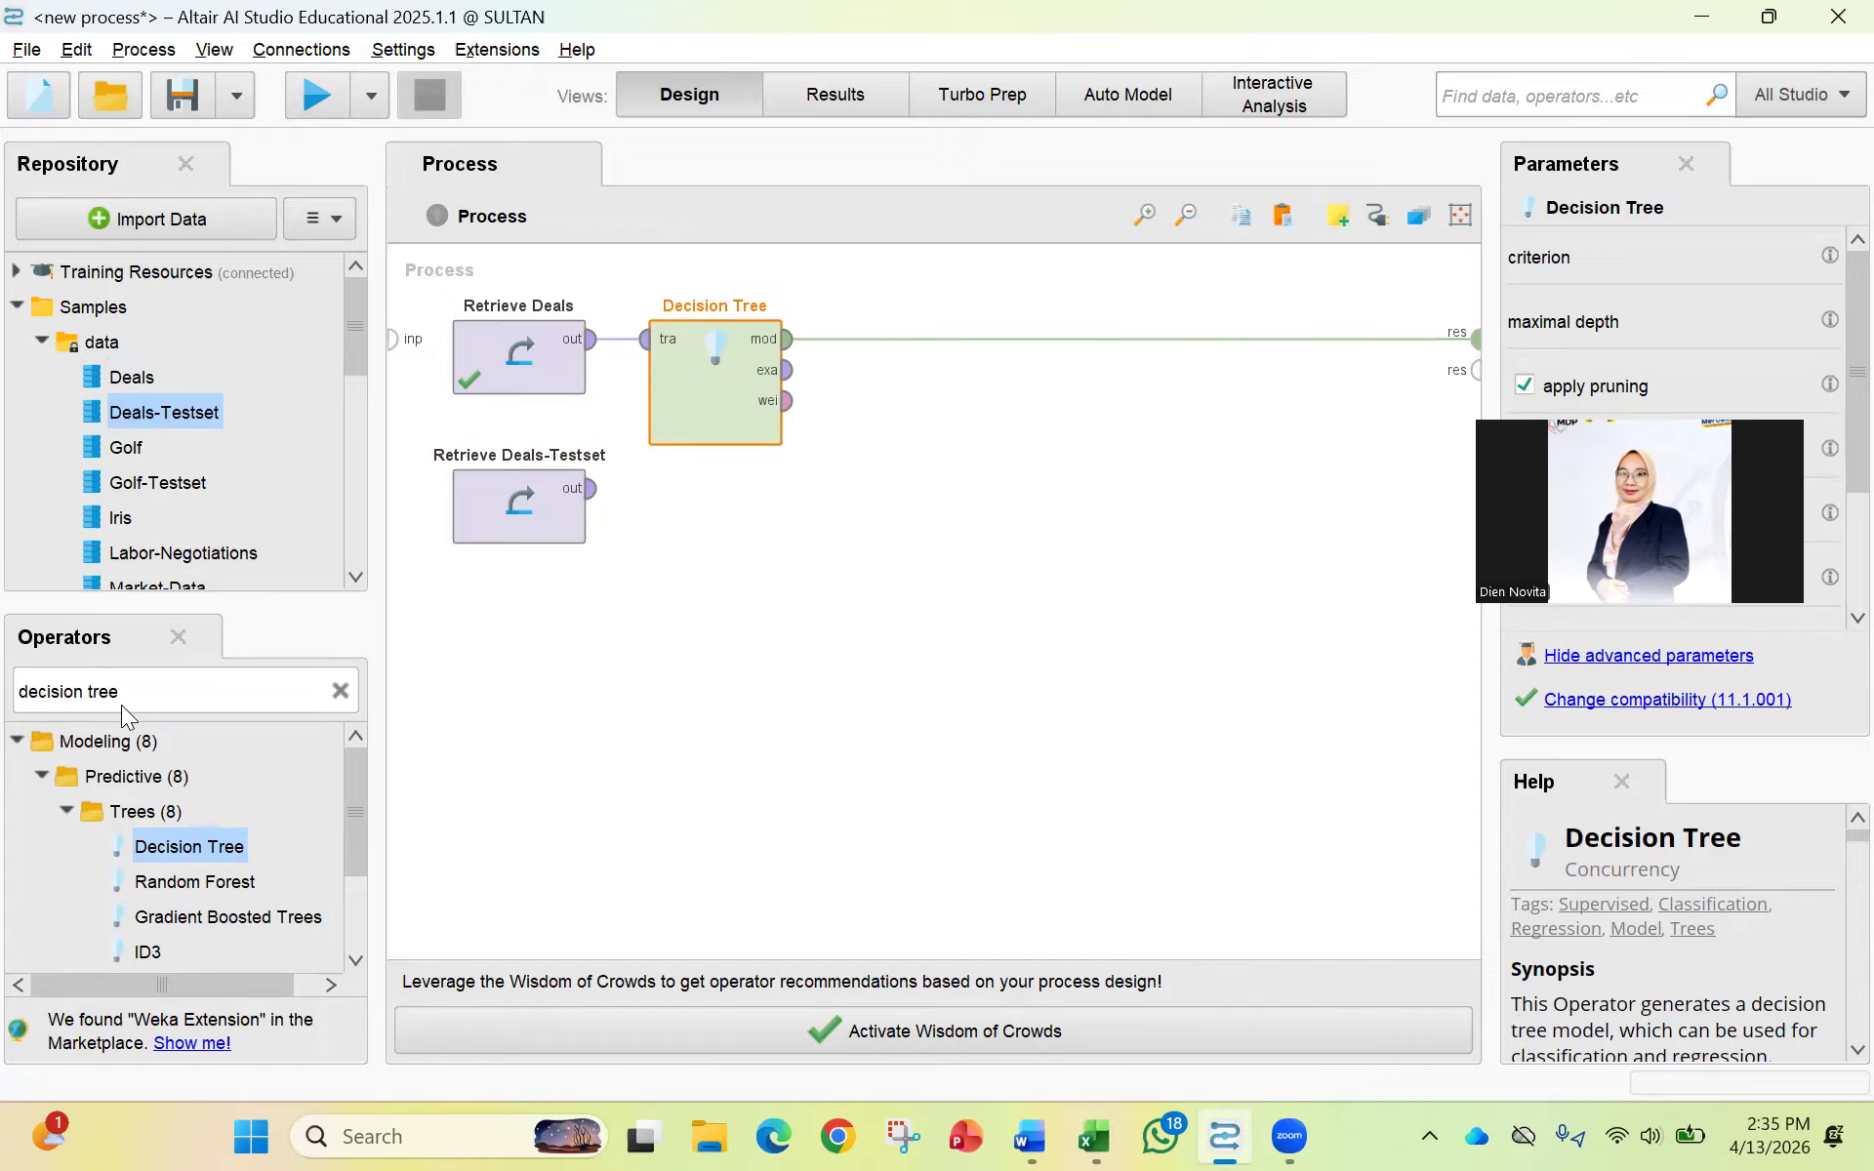
Find the Apply Model operator and insert it into the connection after Decision Tree, leaving some space between them.
left_click(340, 691)
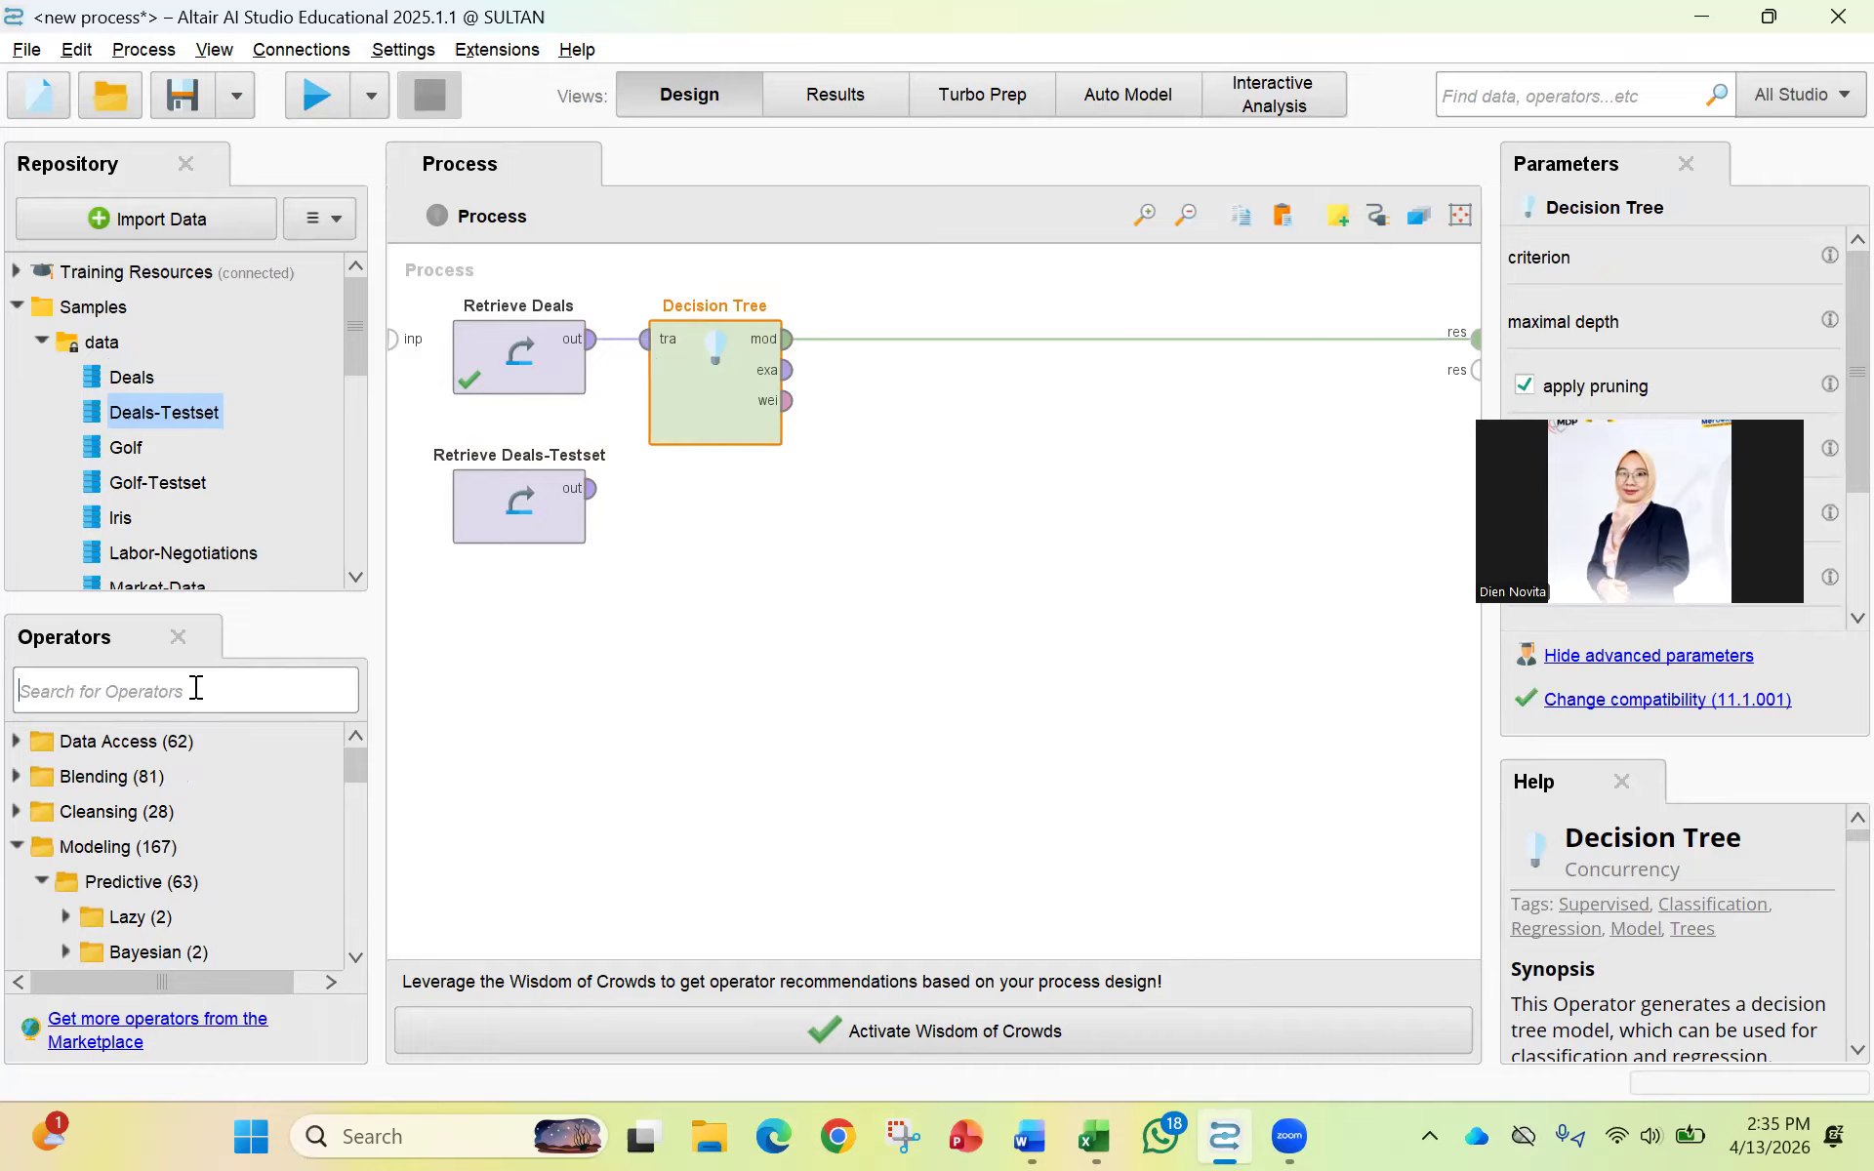
type("apply")
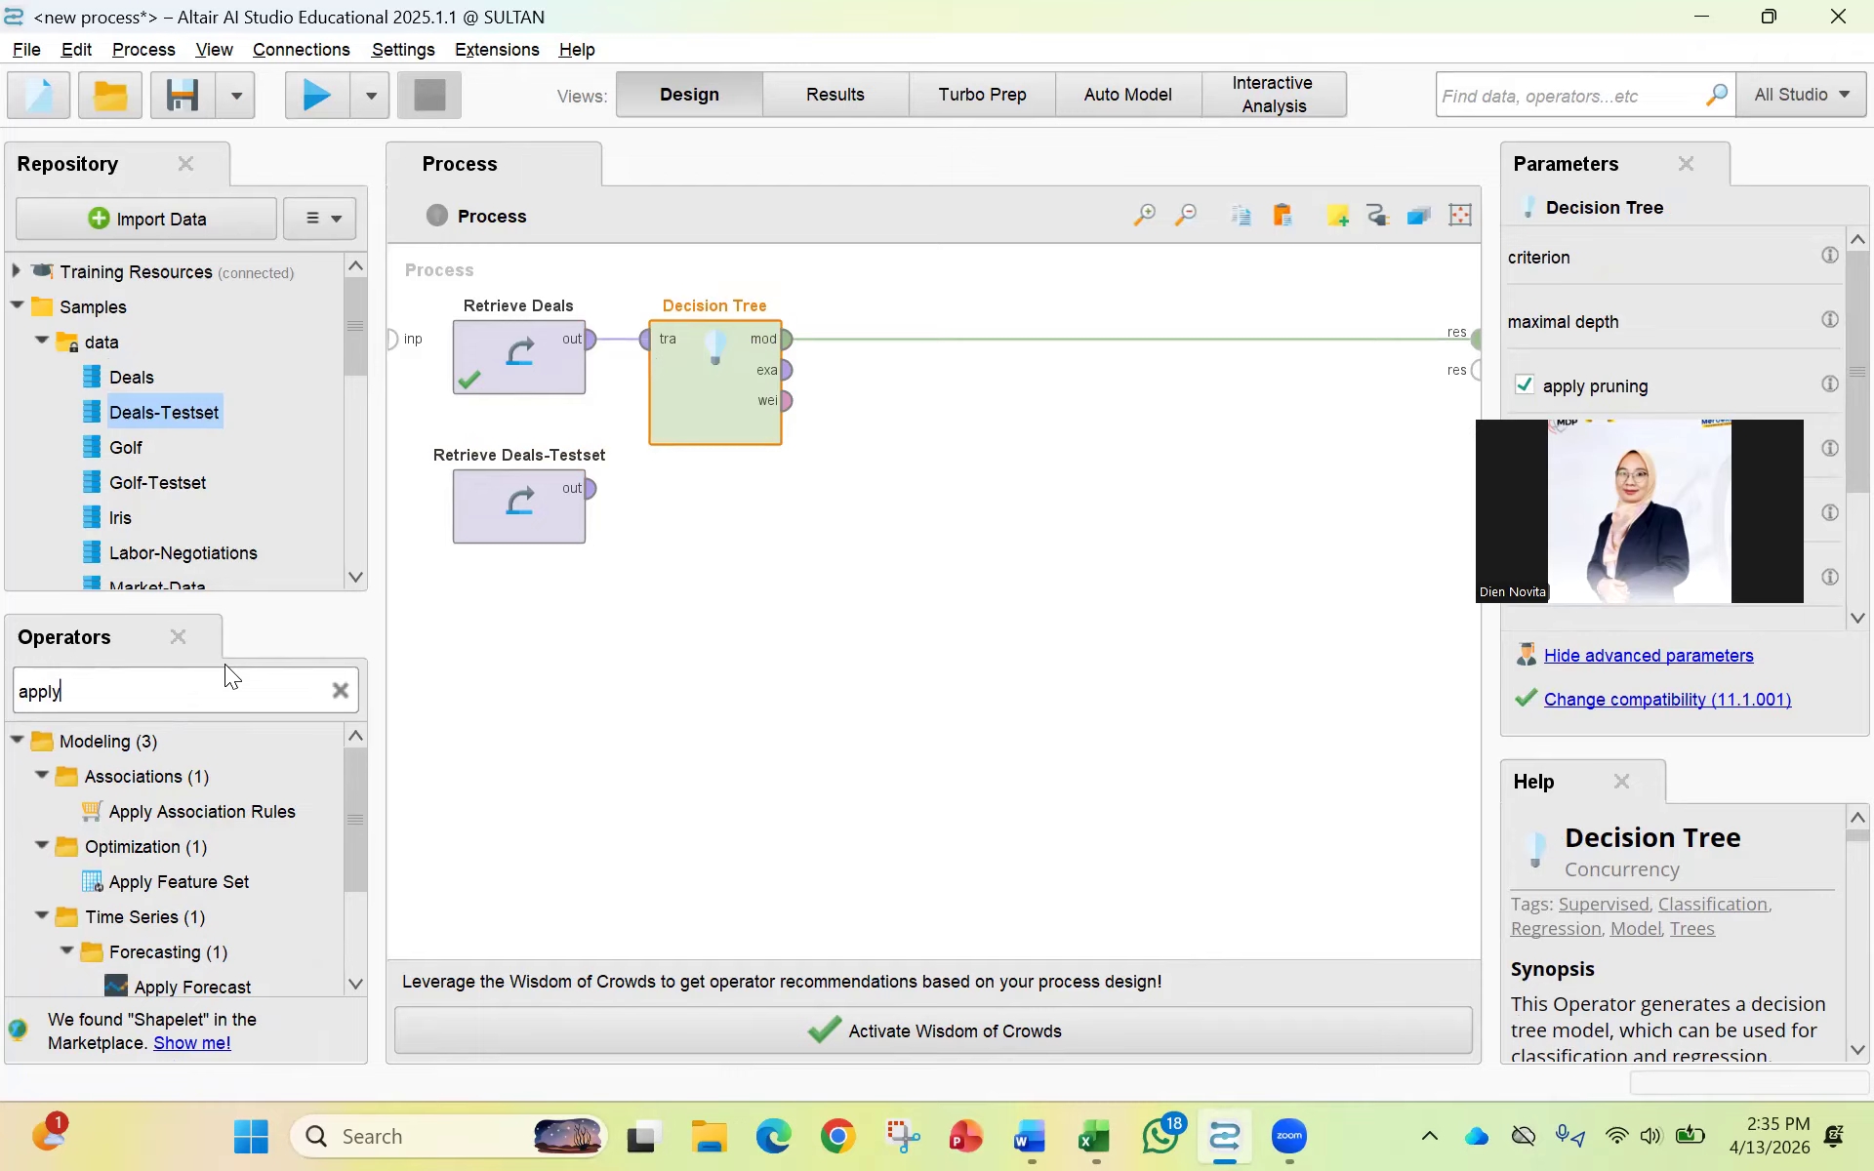
type(" model")
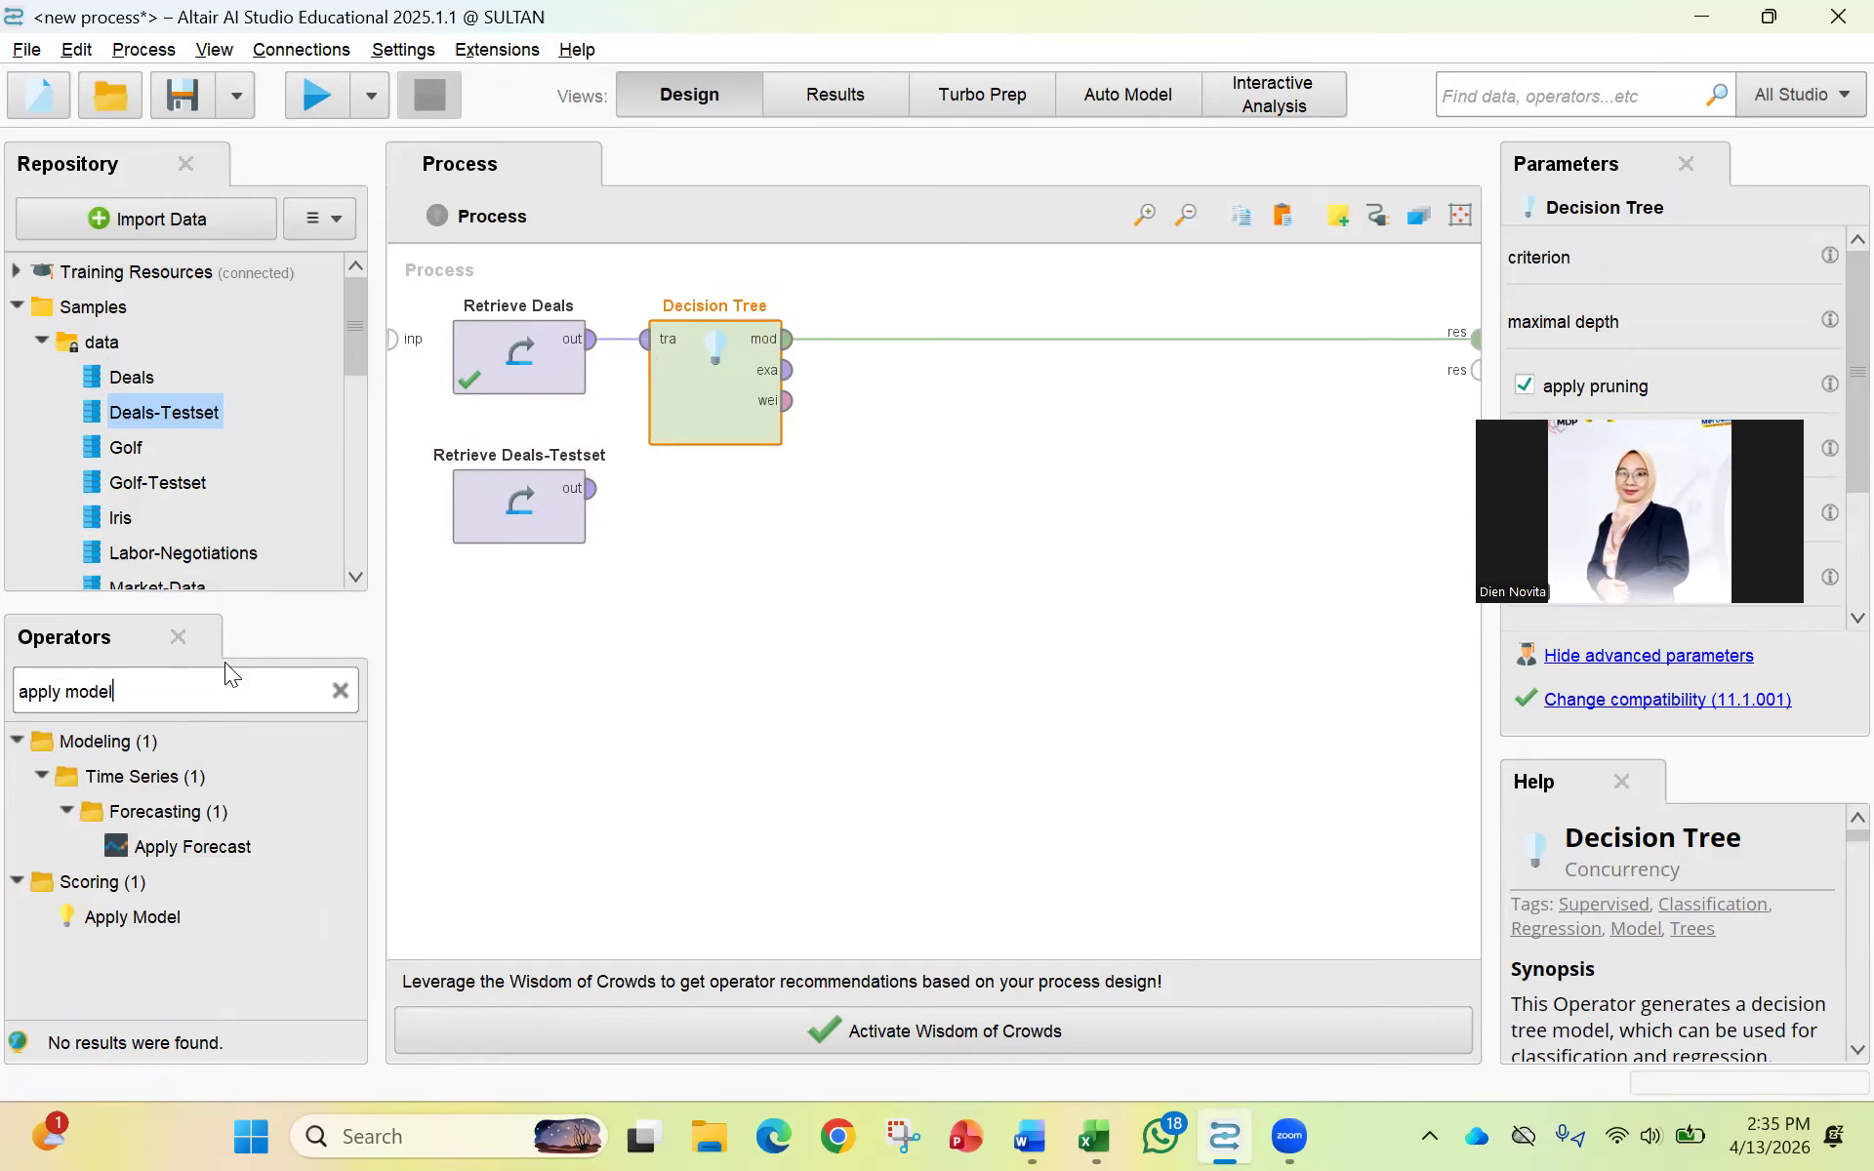
left_click_drag(137, 917, 896, 346)
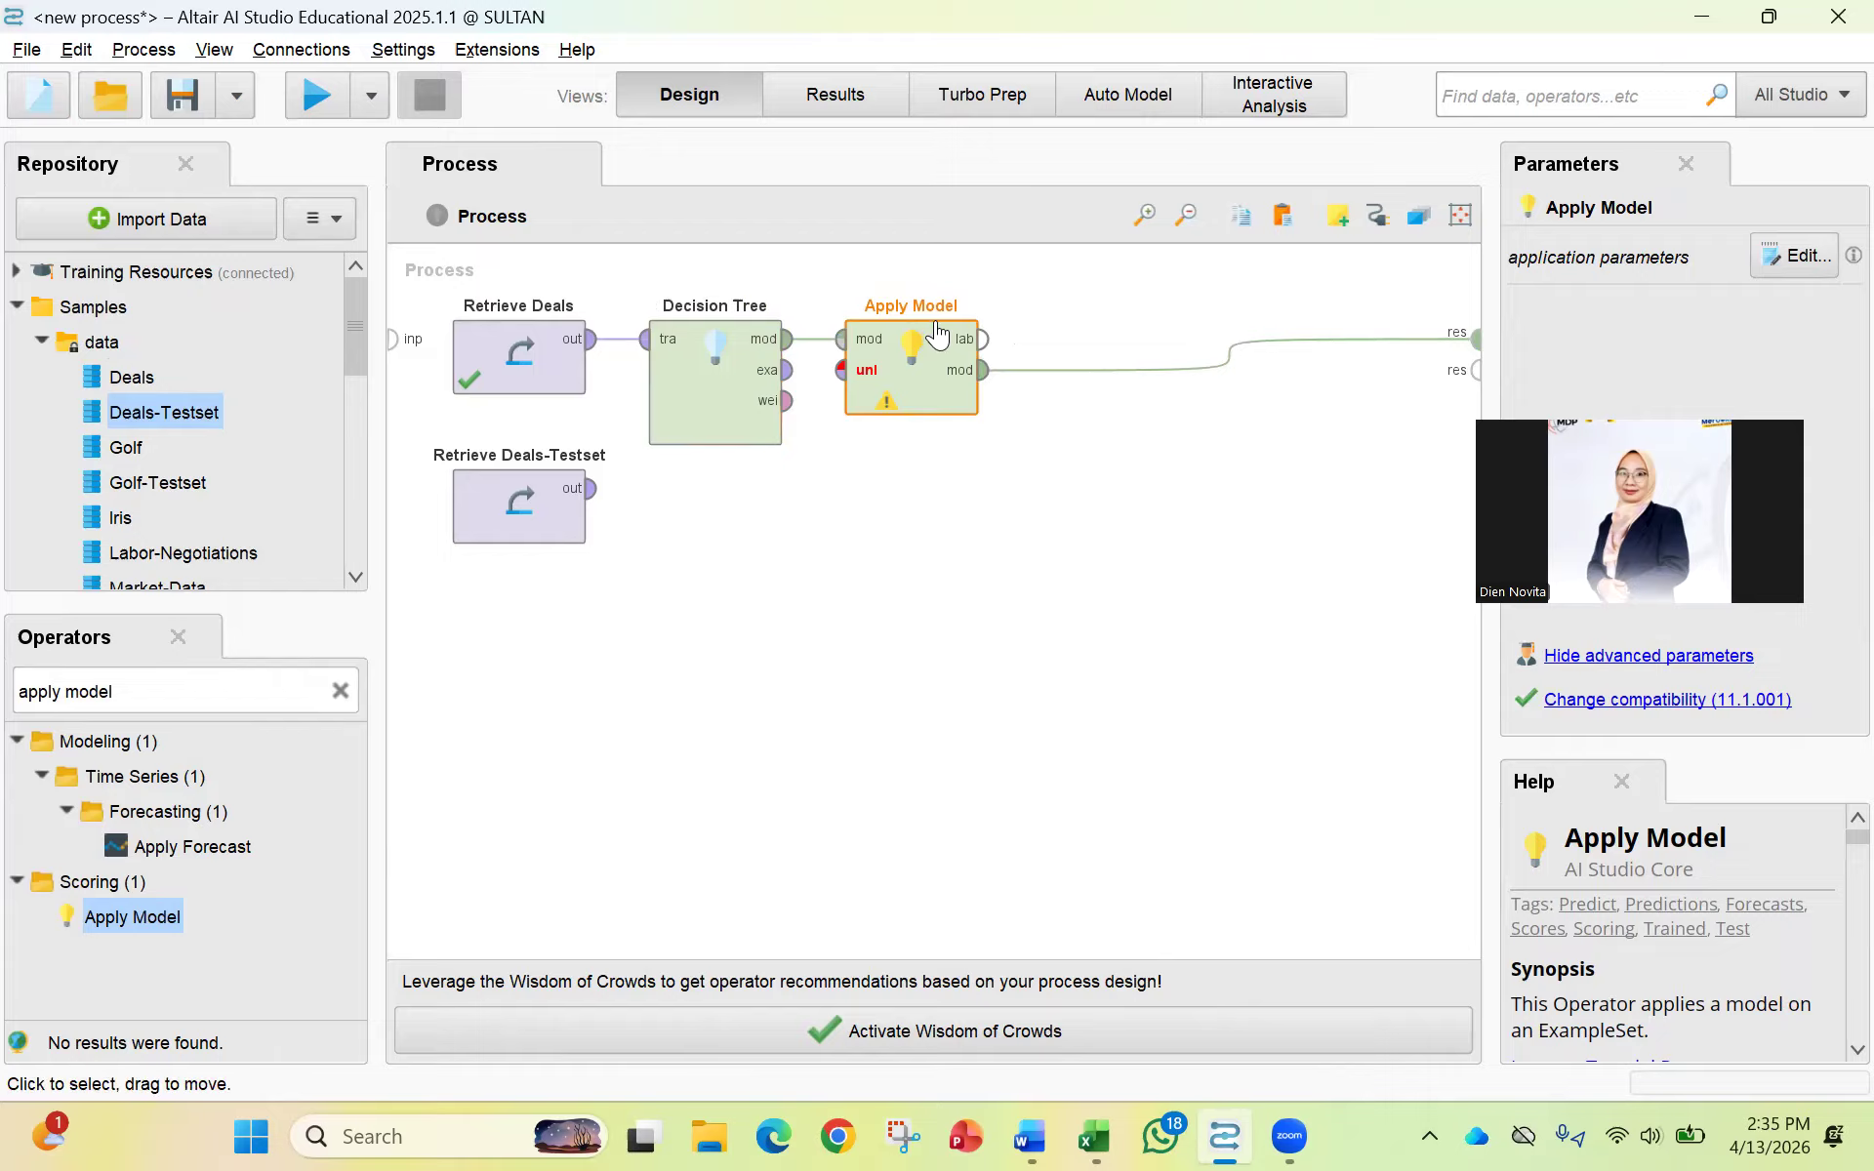
left_click_drag(897, 339, 996, 340)
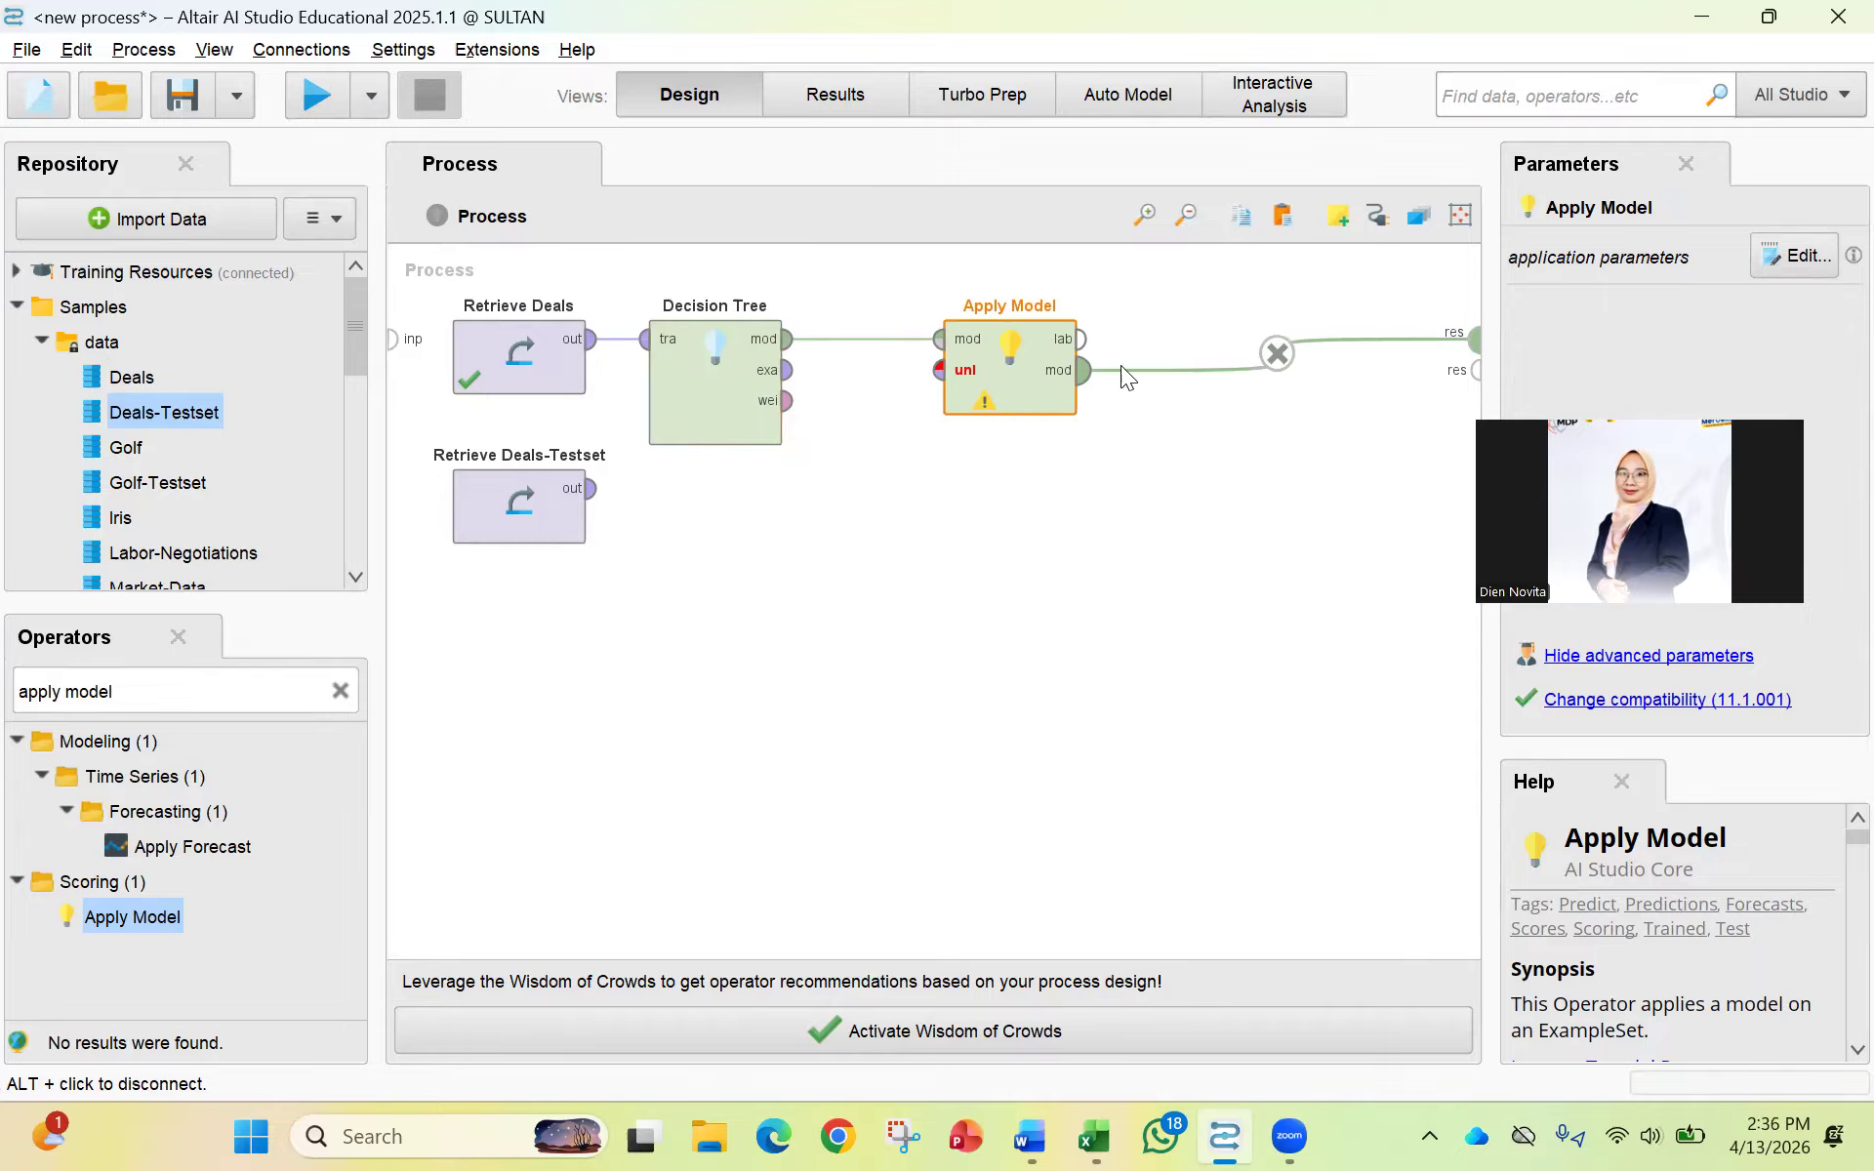
Disconnect Apply Model's model output from the result port and connect its labelled data output there instead.
left_click(1274, 351, "alt")
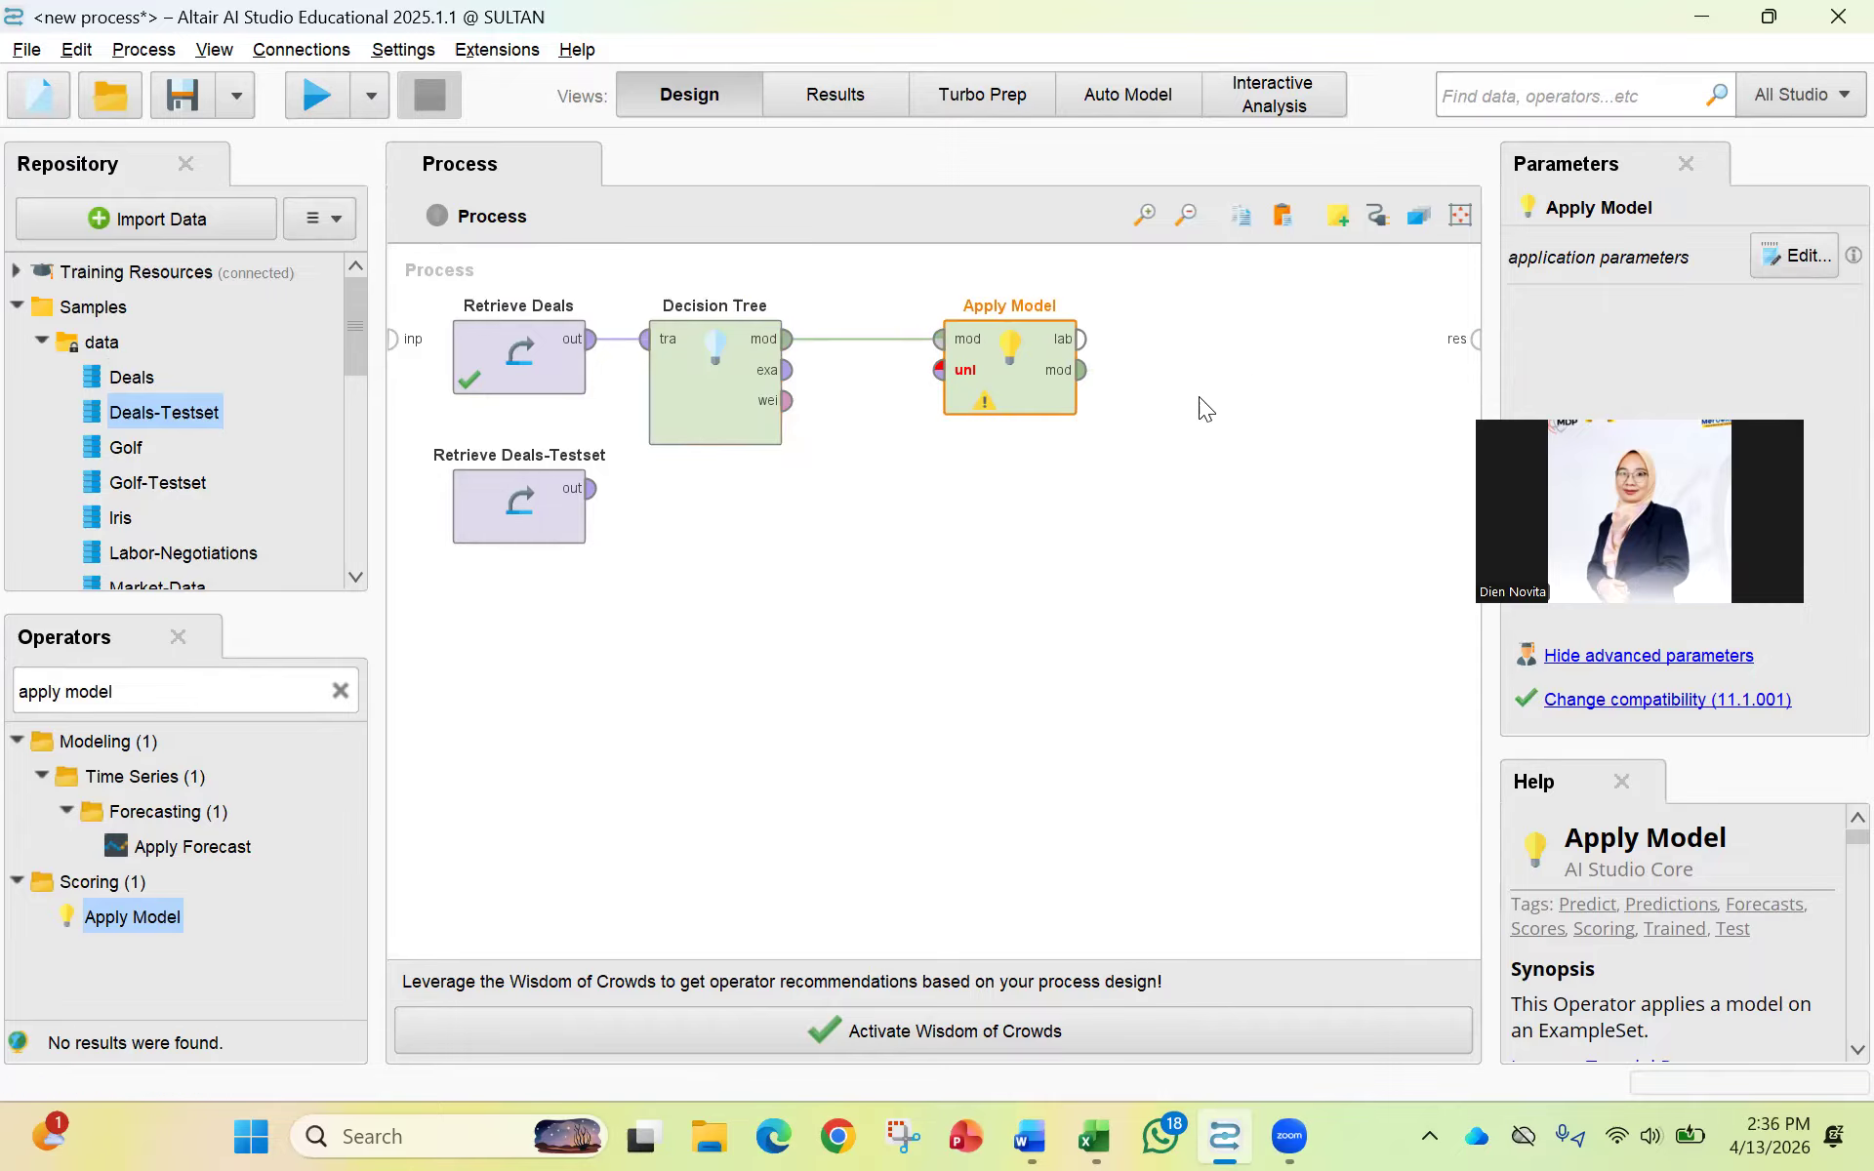
left_click(1086, 340)
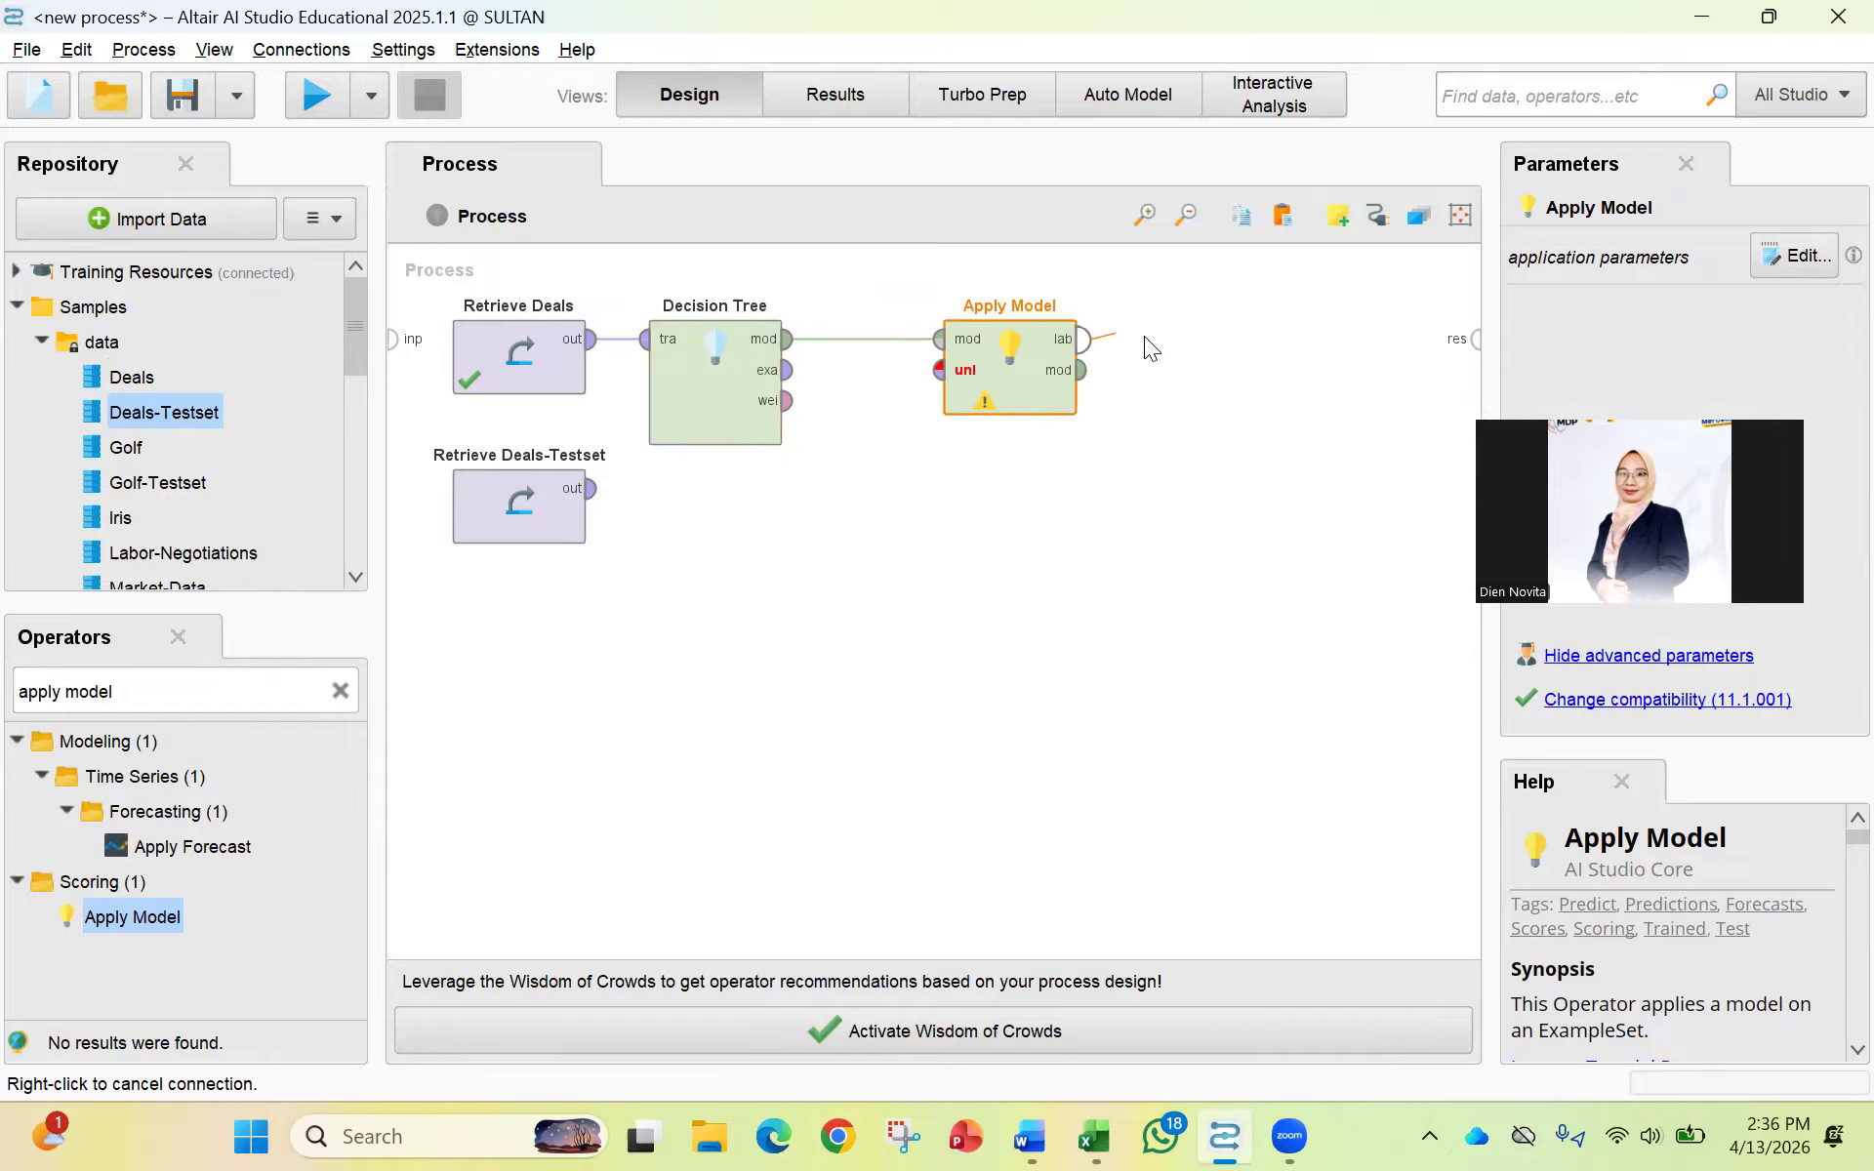
left_click(1472, 341)
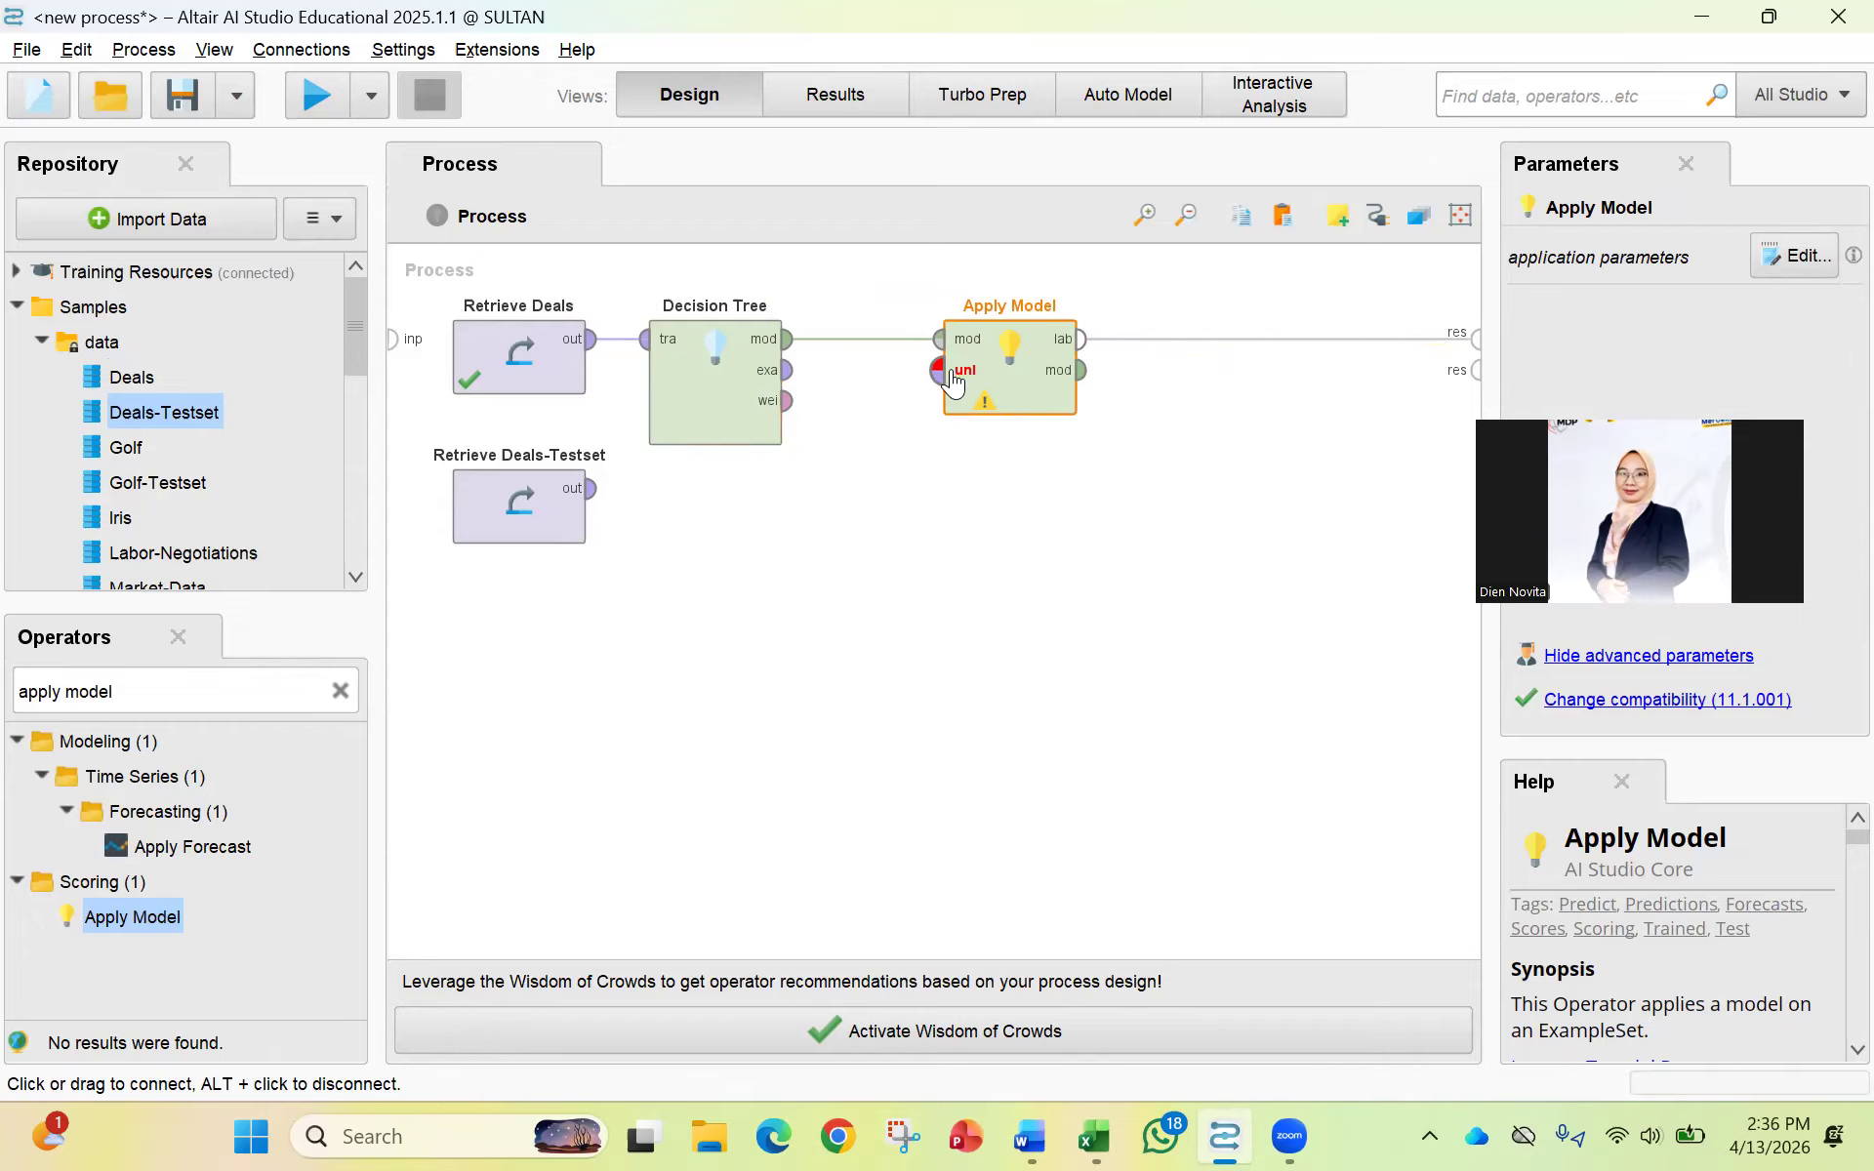
Connect the Retrieve Deals-Testset output to Apply Model's unlabelled data input and move Apply Model farther from Decision Tree.
left_click(592, 488)
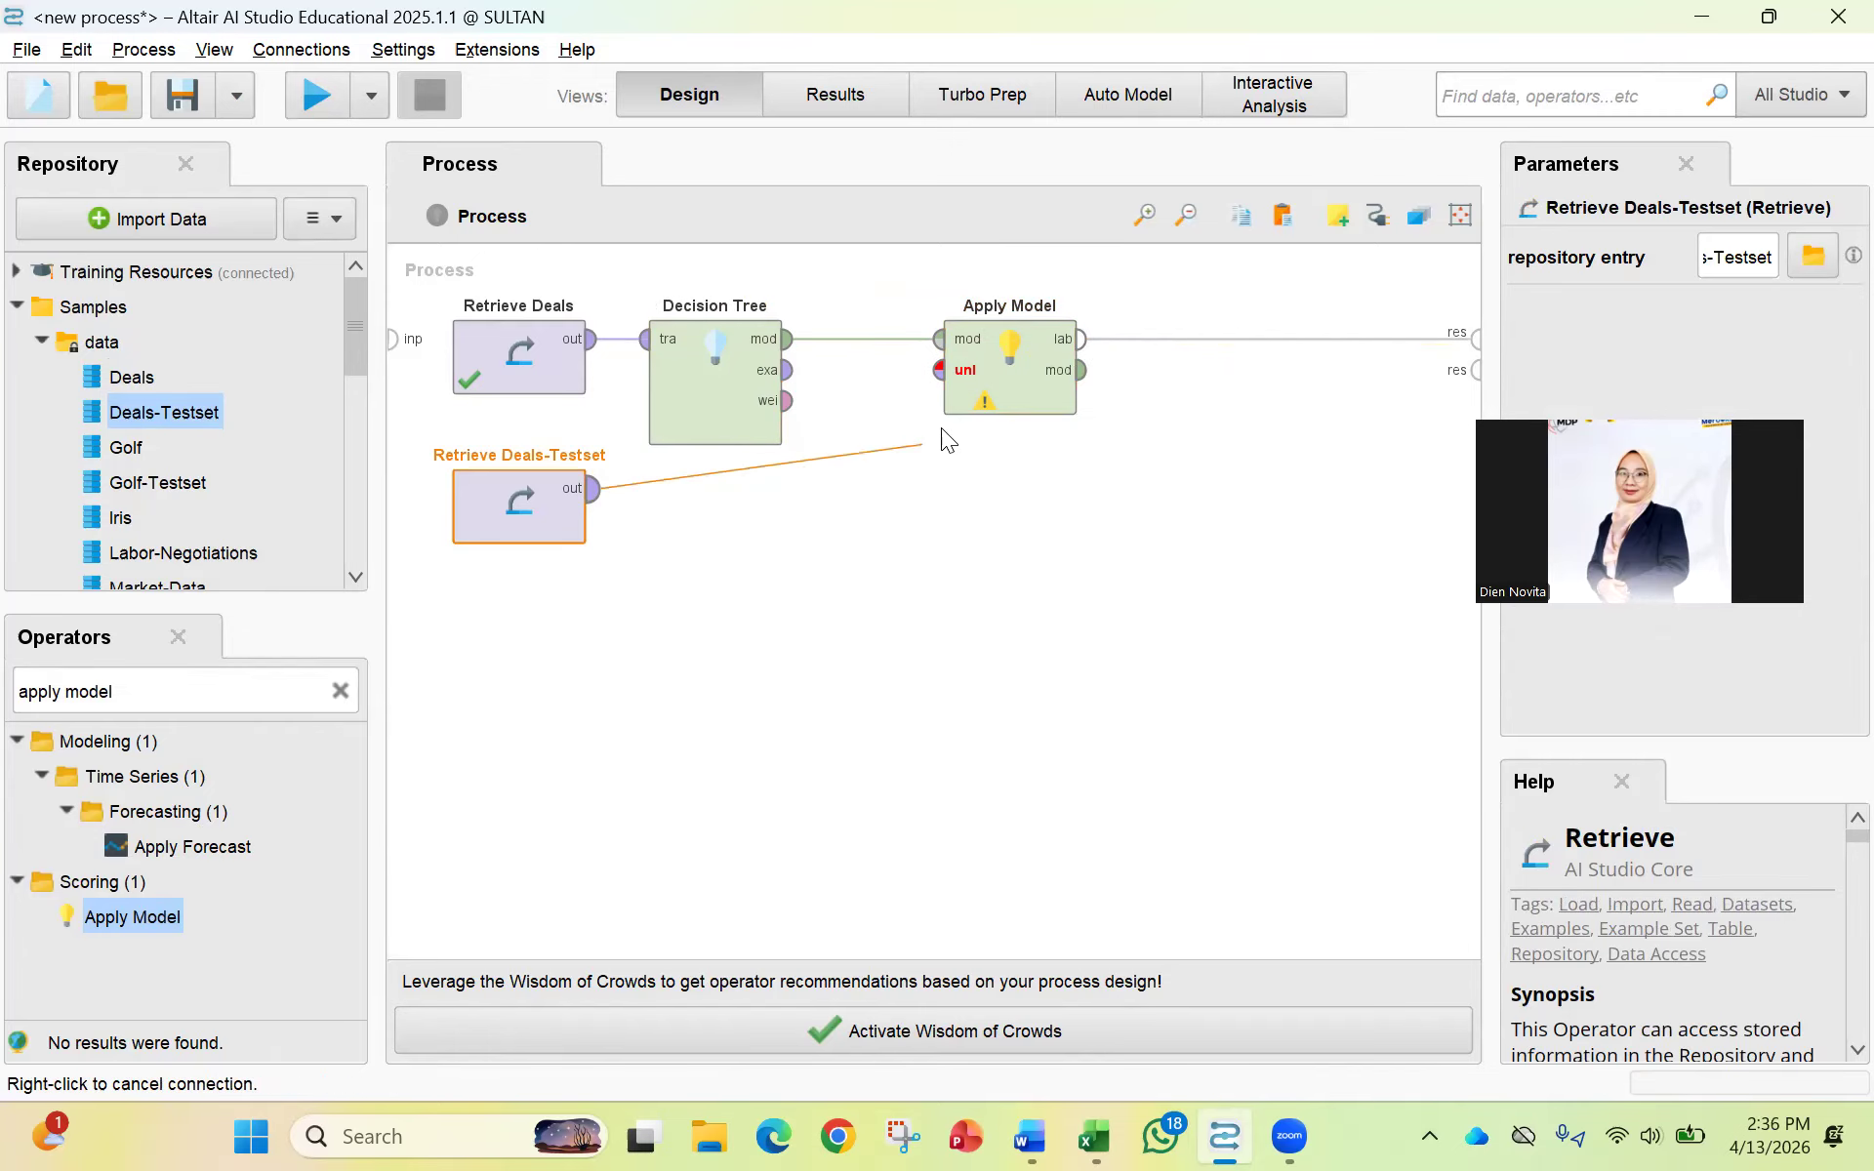
left_click(939, 370)
left_click_drag(1013, 410, 1111, 410)
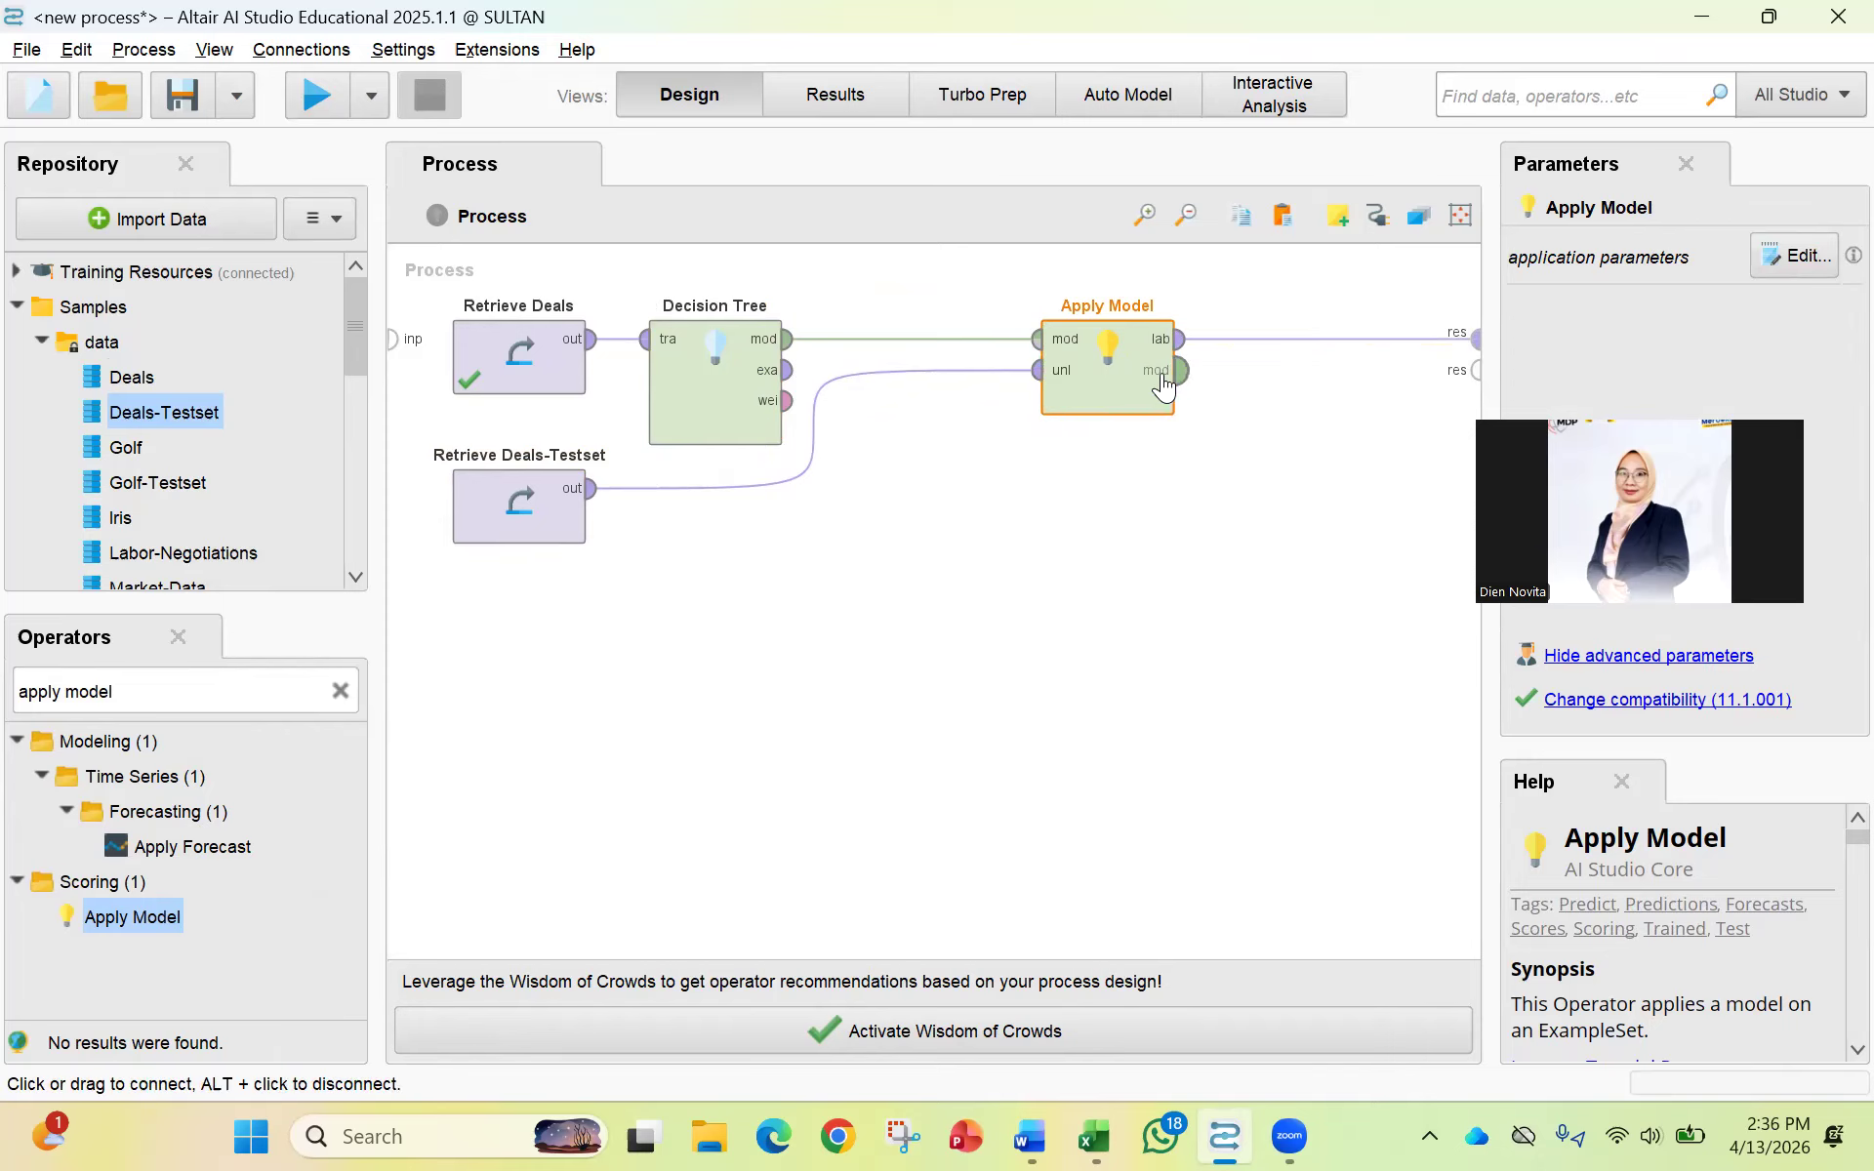
Connect Apply Model's model output to the second process result port and run the process.
mouse_move(1181, 348)
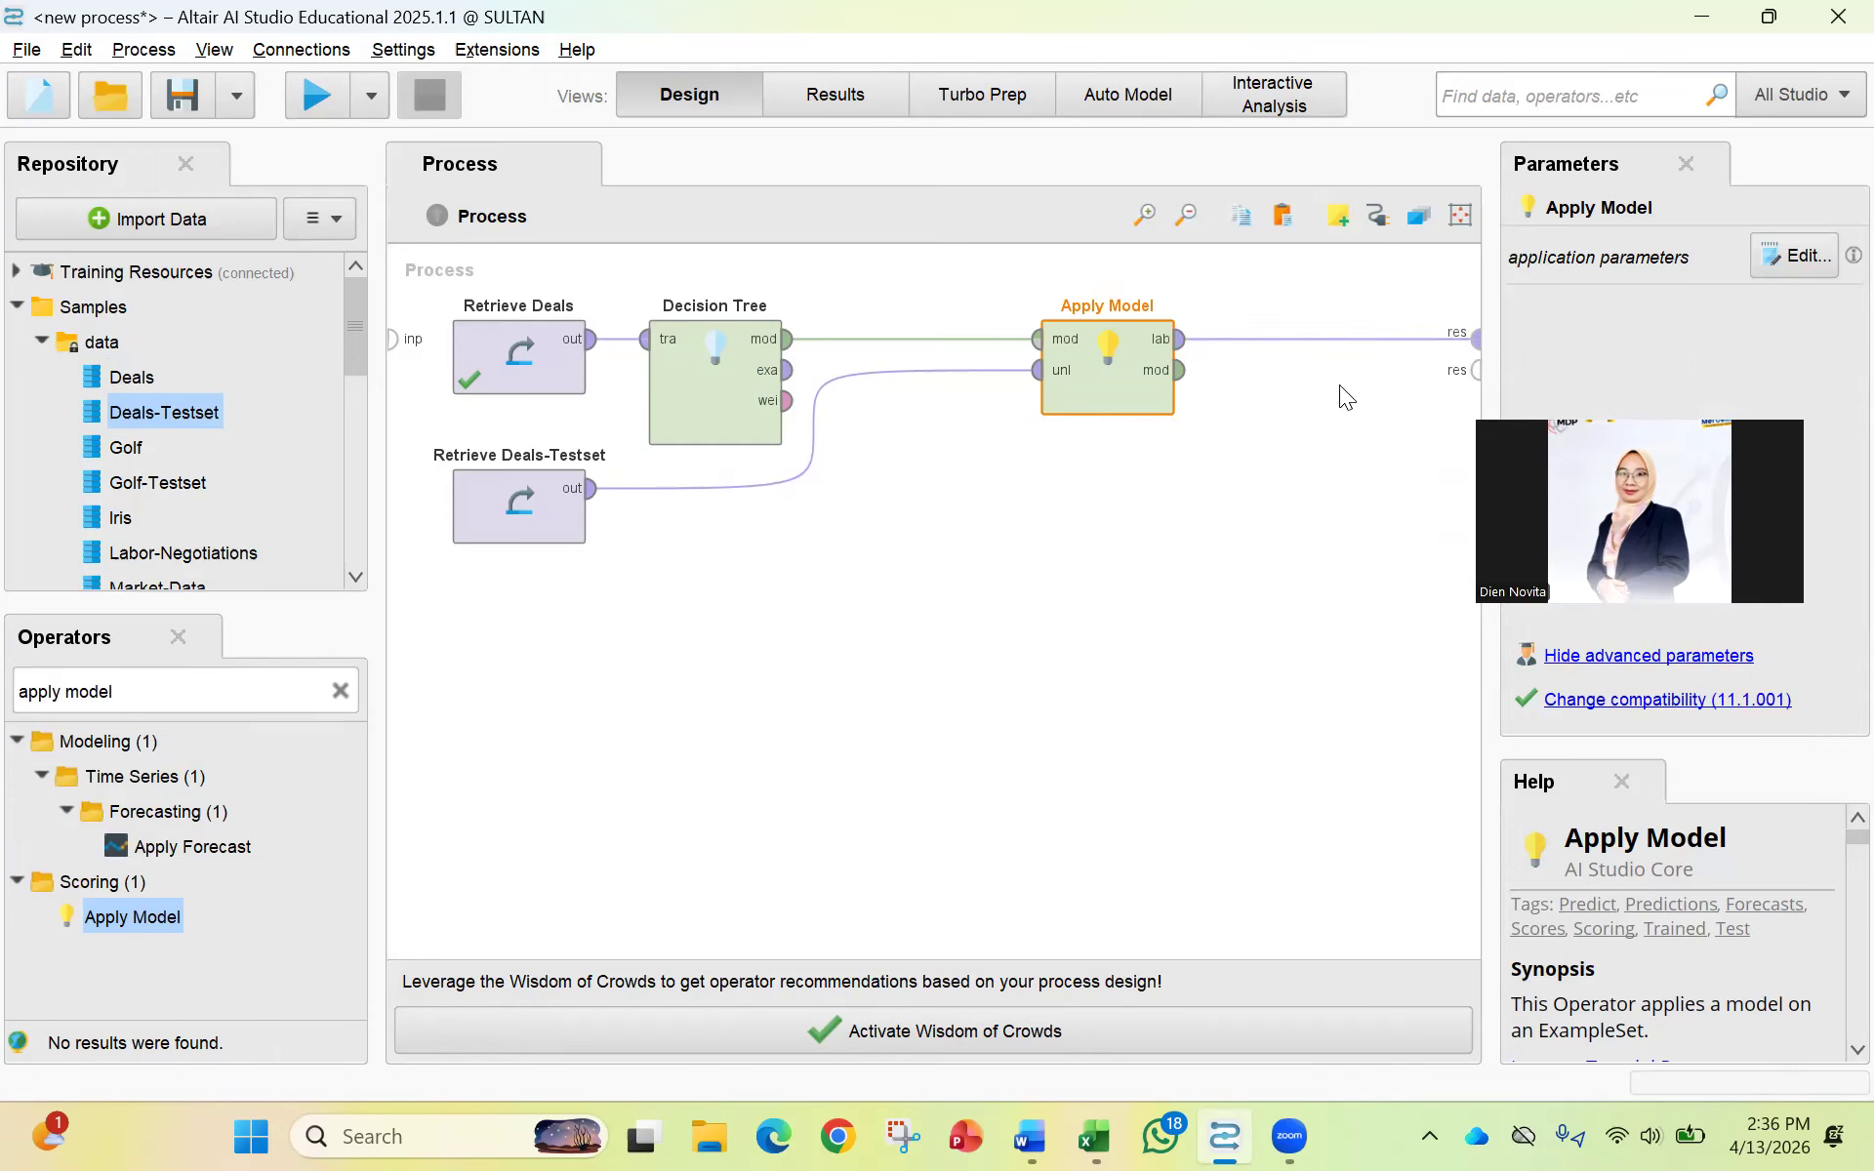
left_click(1179, 370)
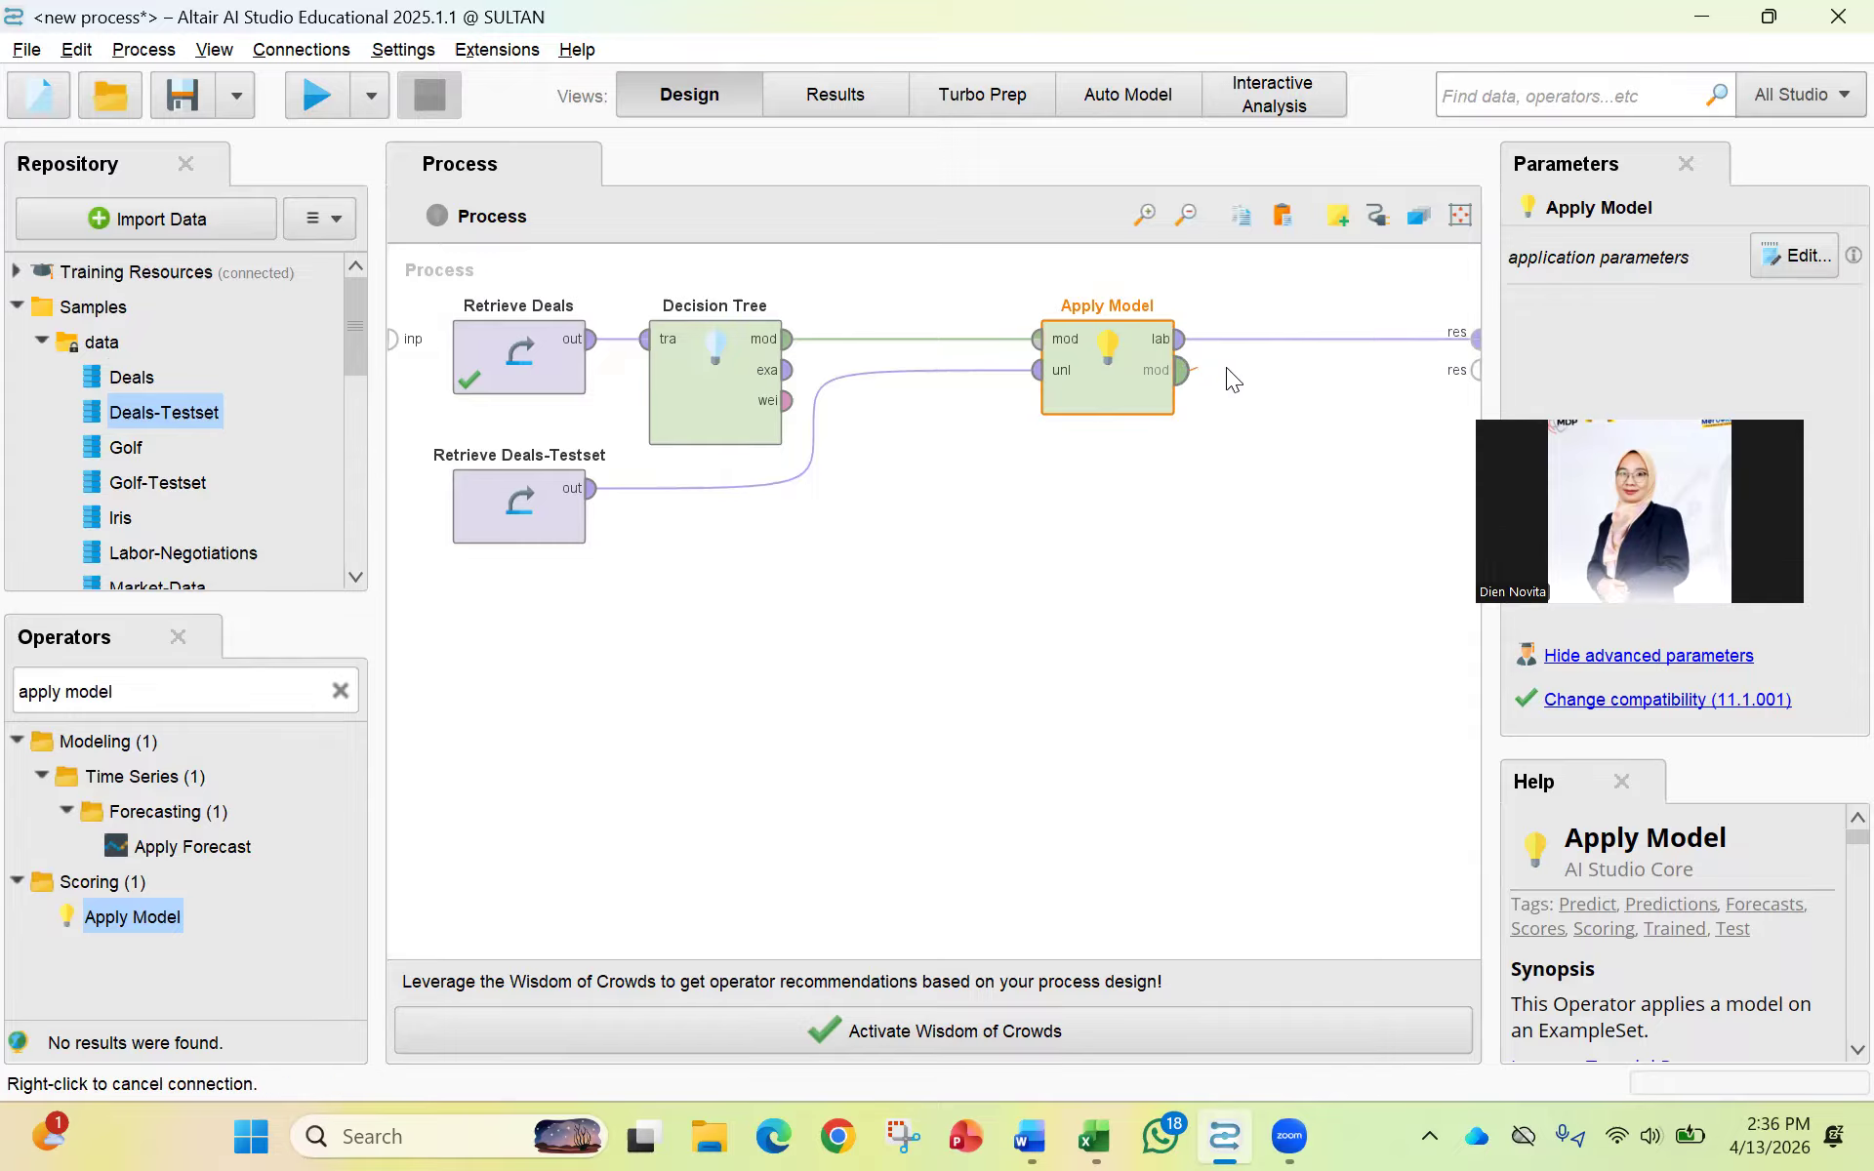
left_click(1474, 370)
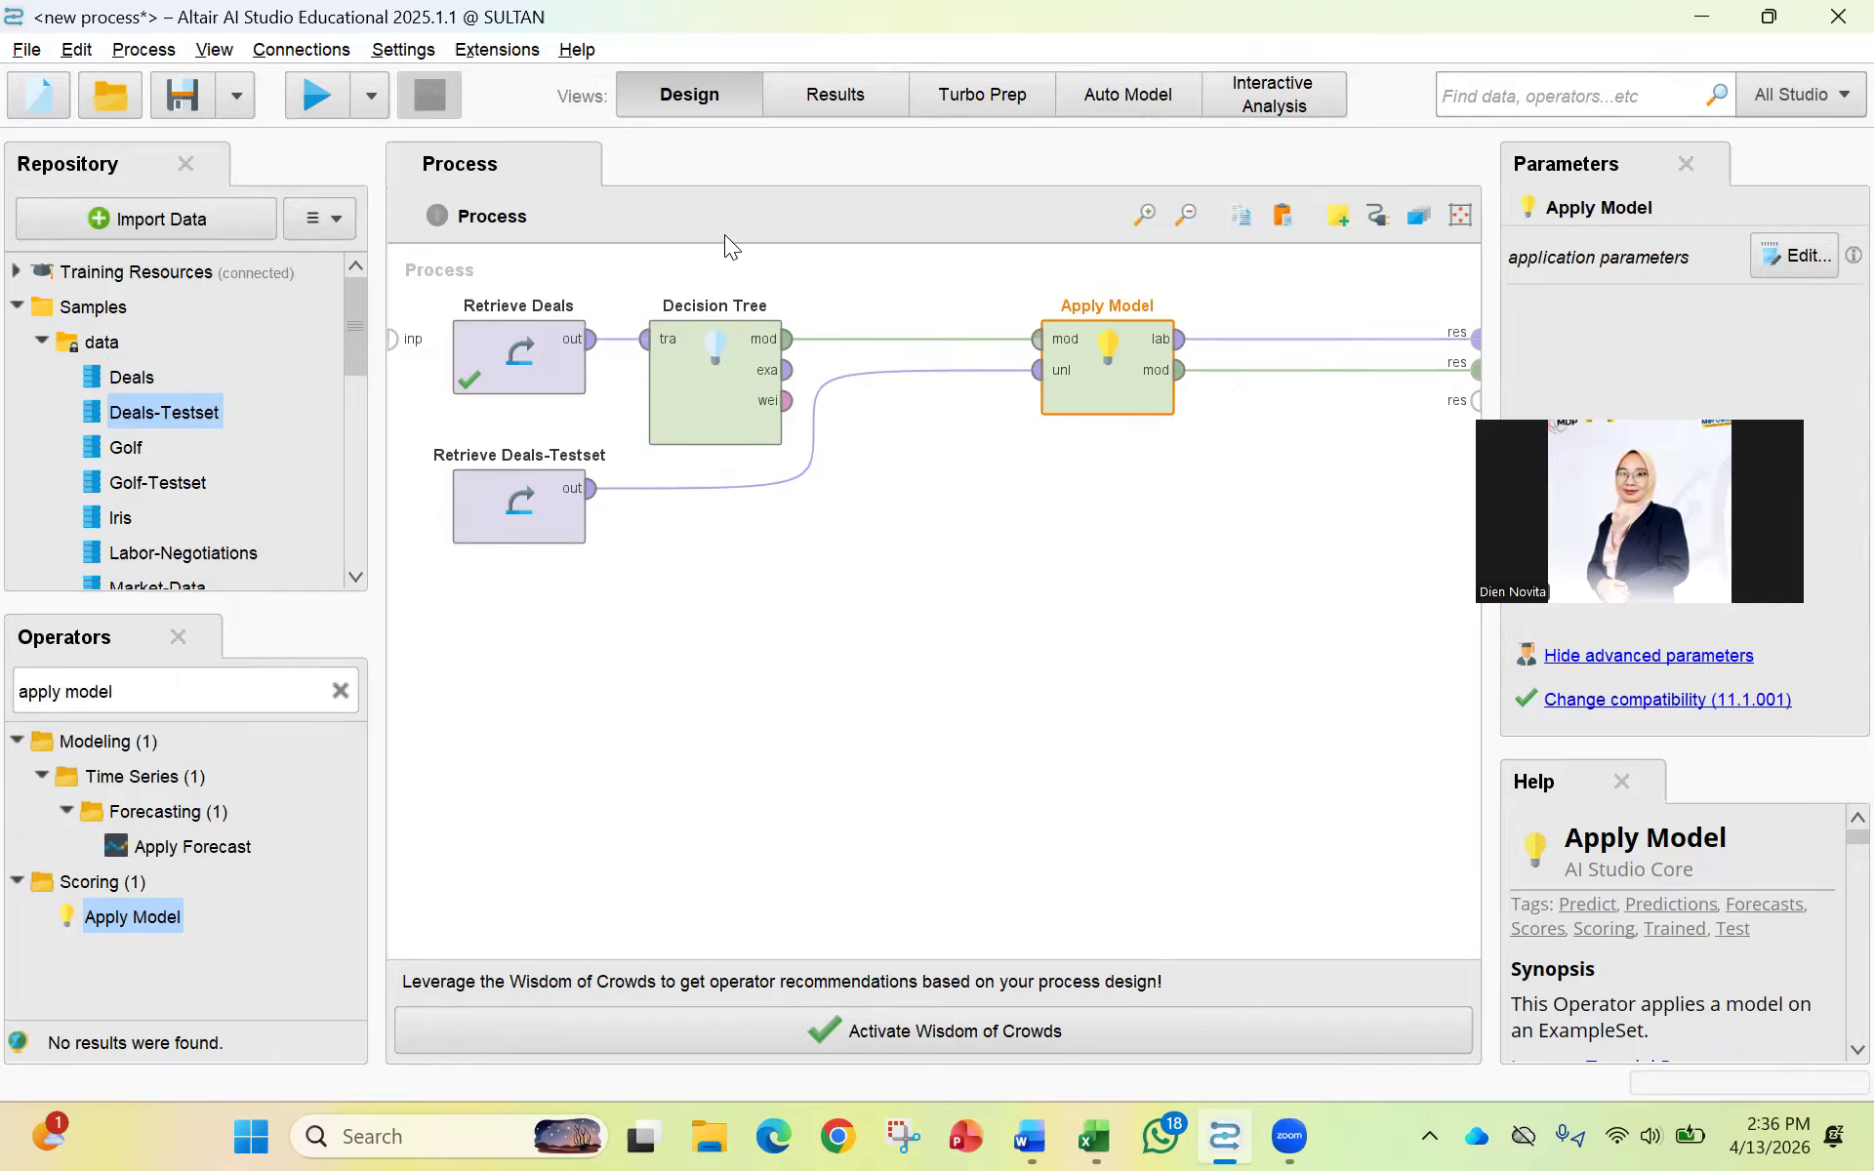
left_click(314, 97)
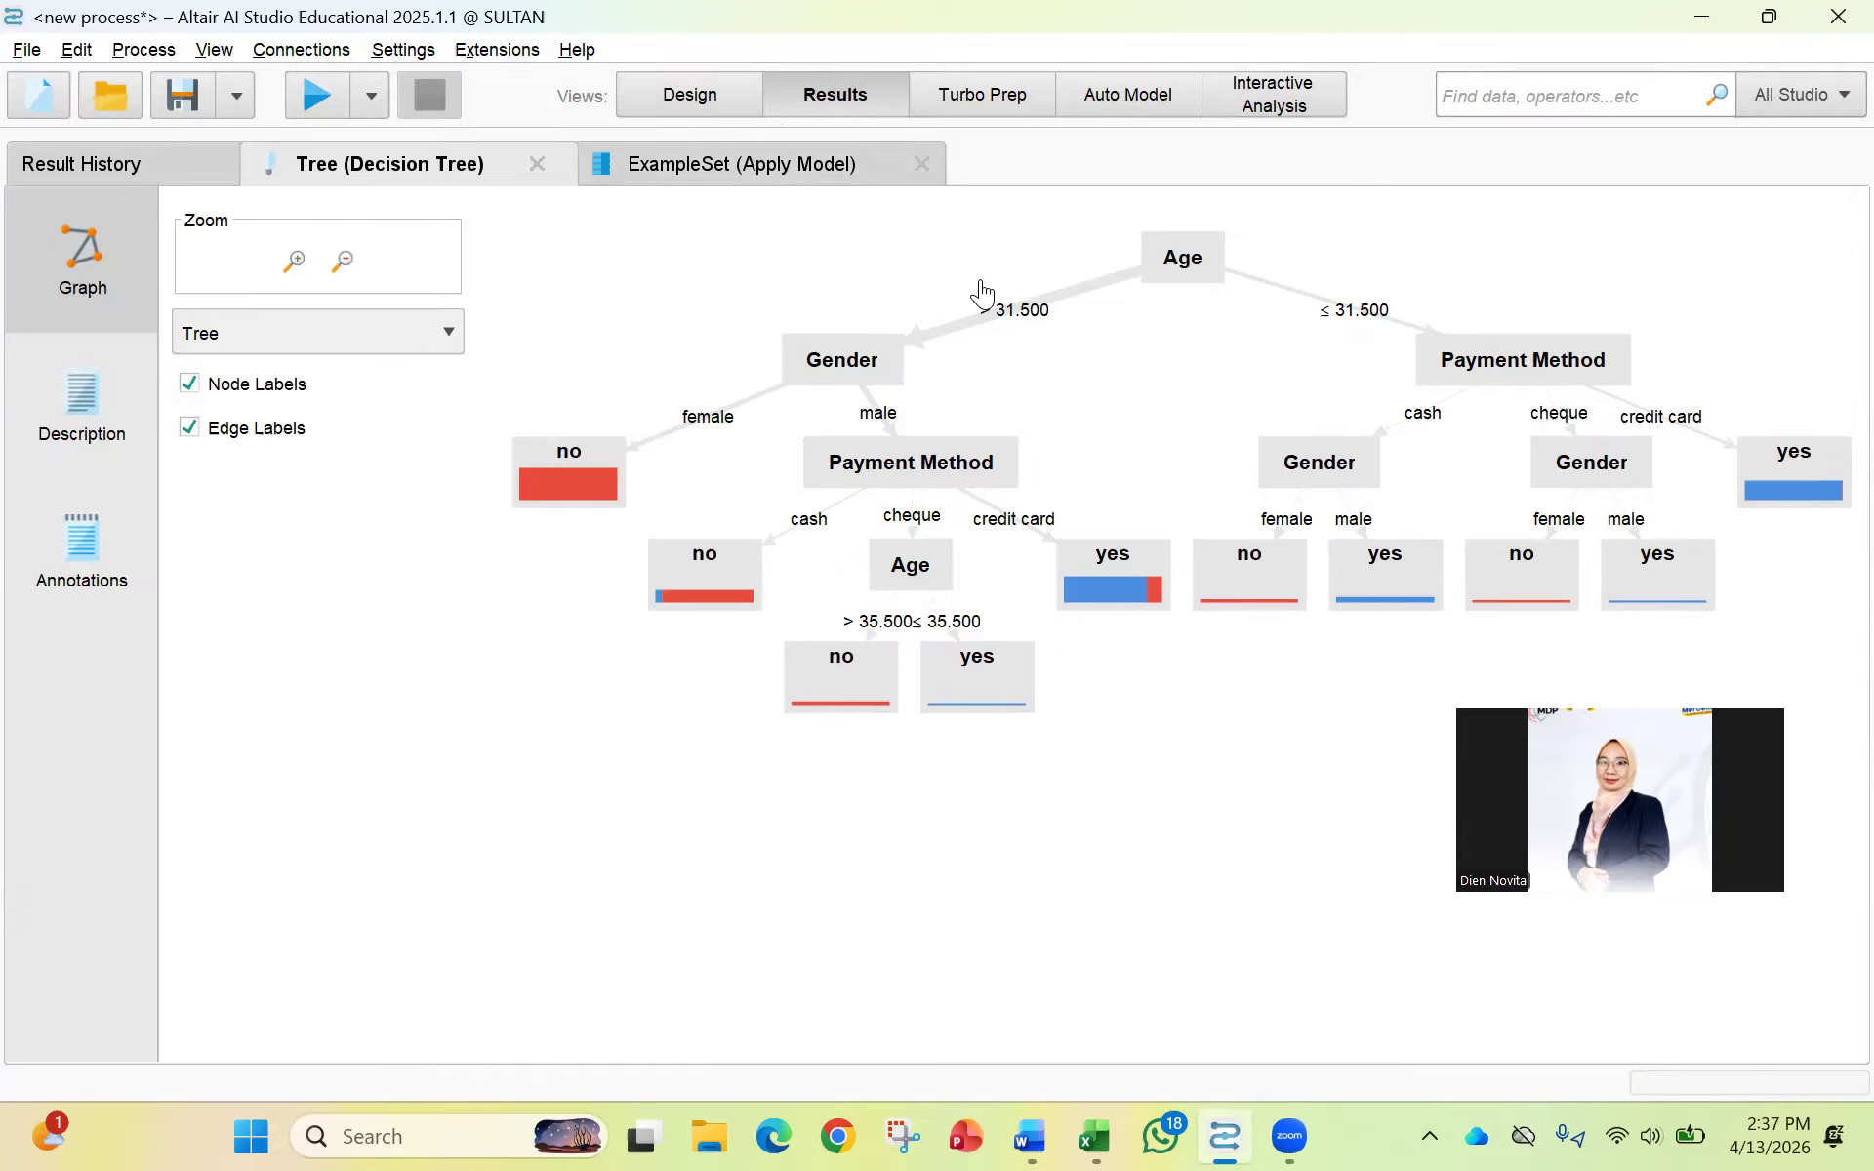
Turn off both apply pruning and apply prepruning for the Decision Tree operator in the process design.
left_click(705, 97)
left_click(696, 415)
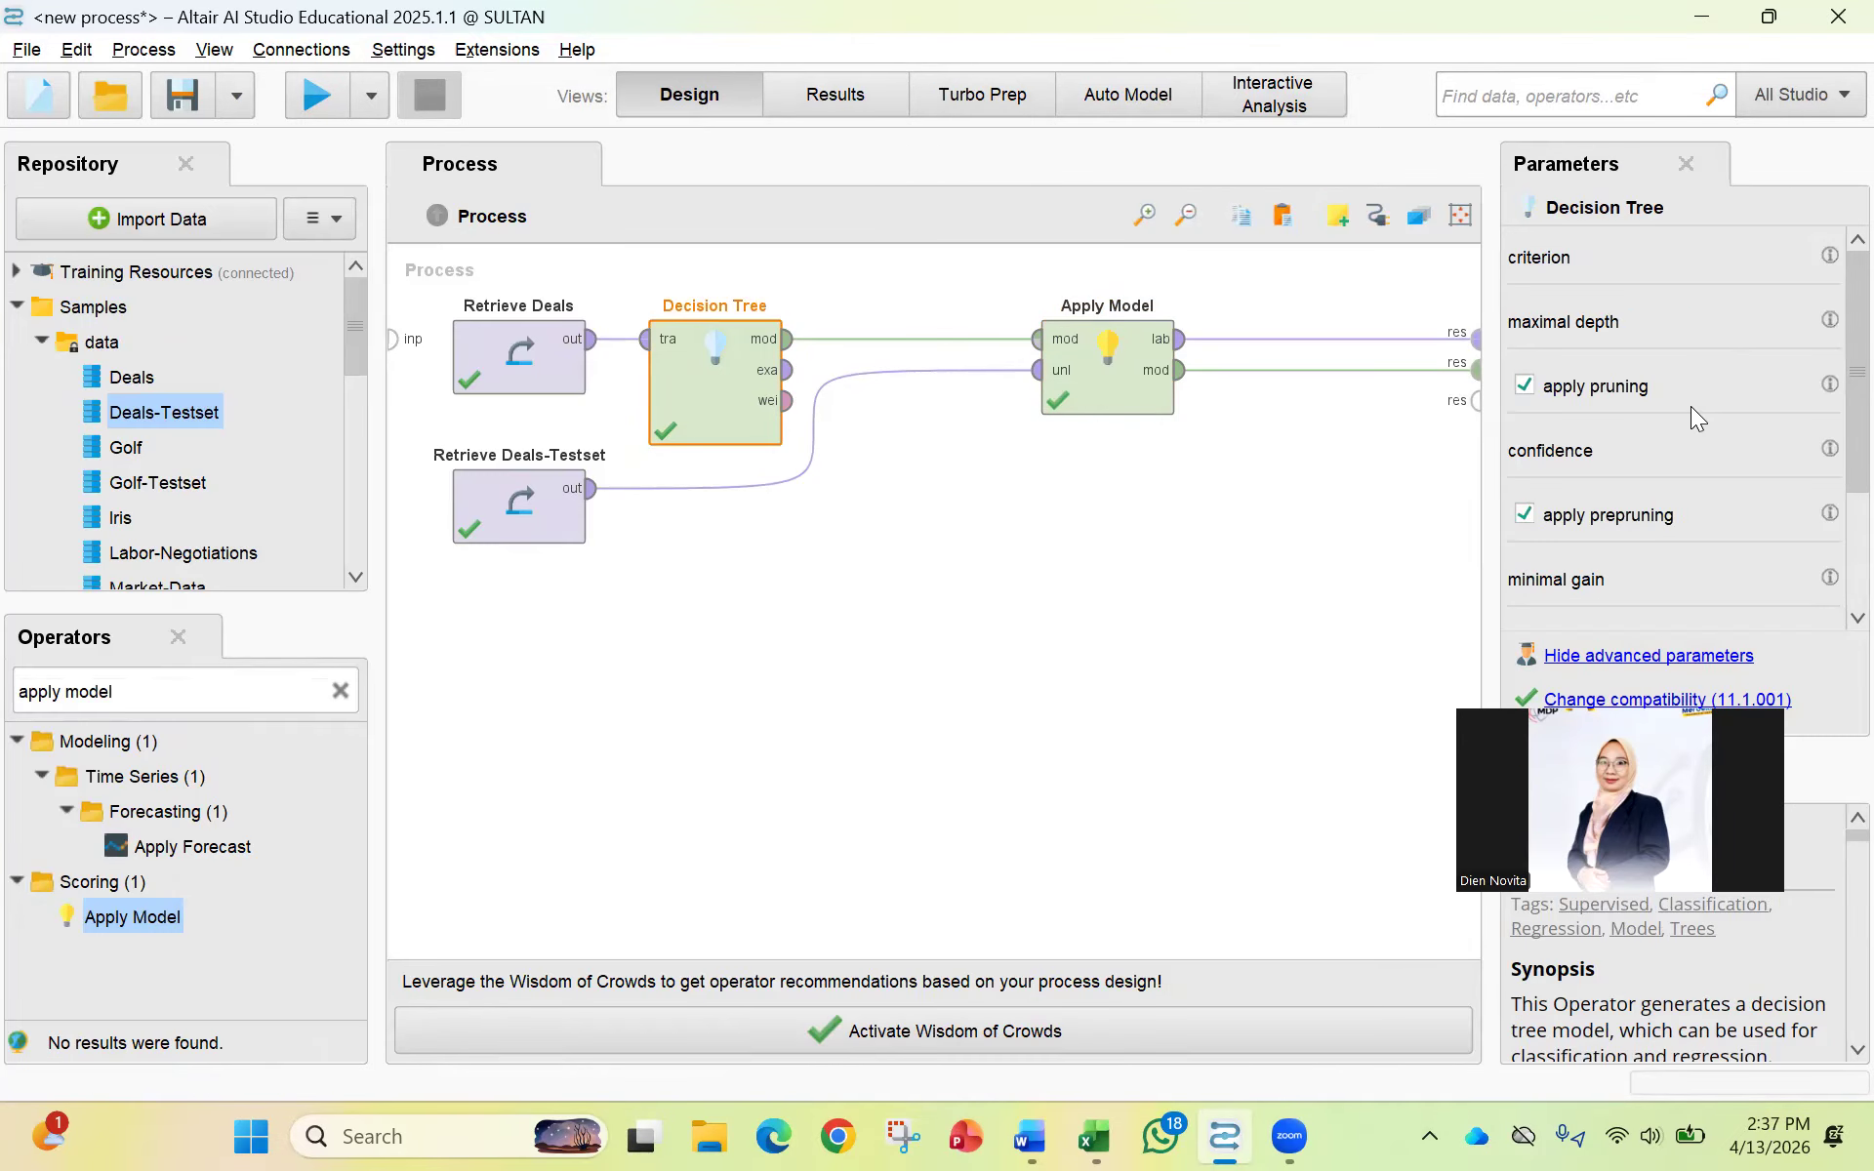
scroll(1698, 400, "down", 1)
scroll(1701, 403, "down", 1)
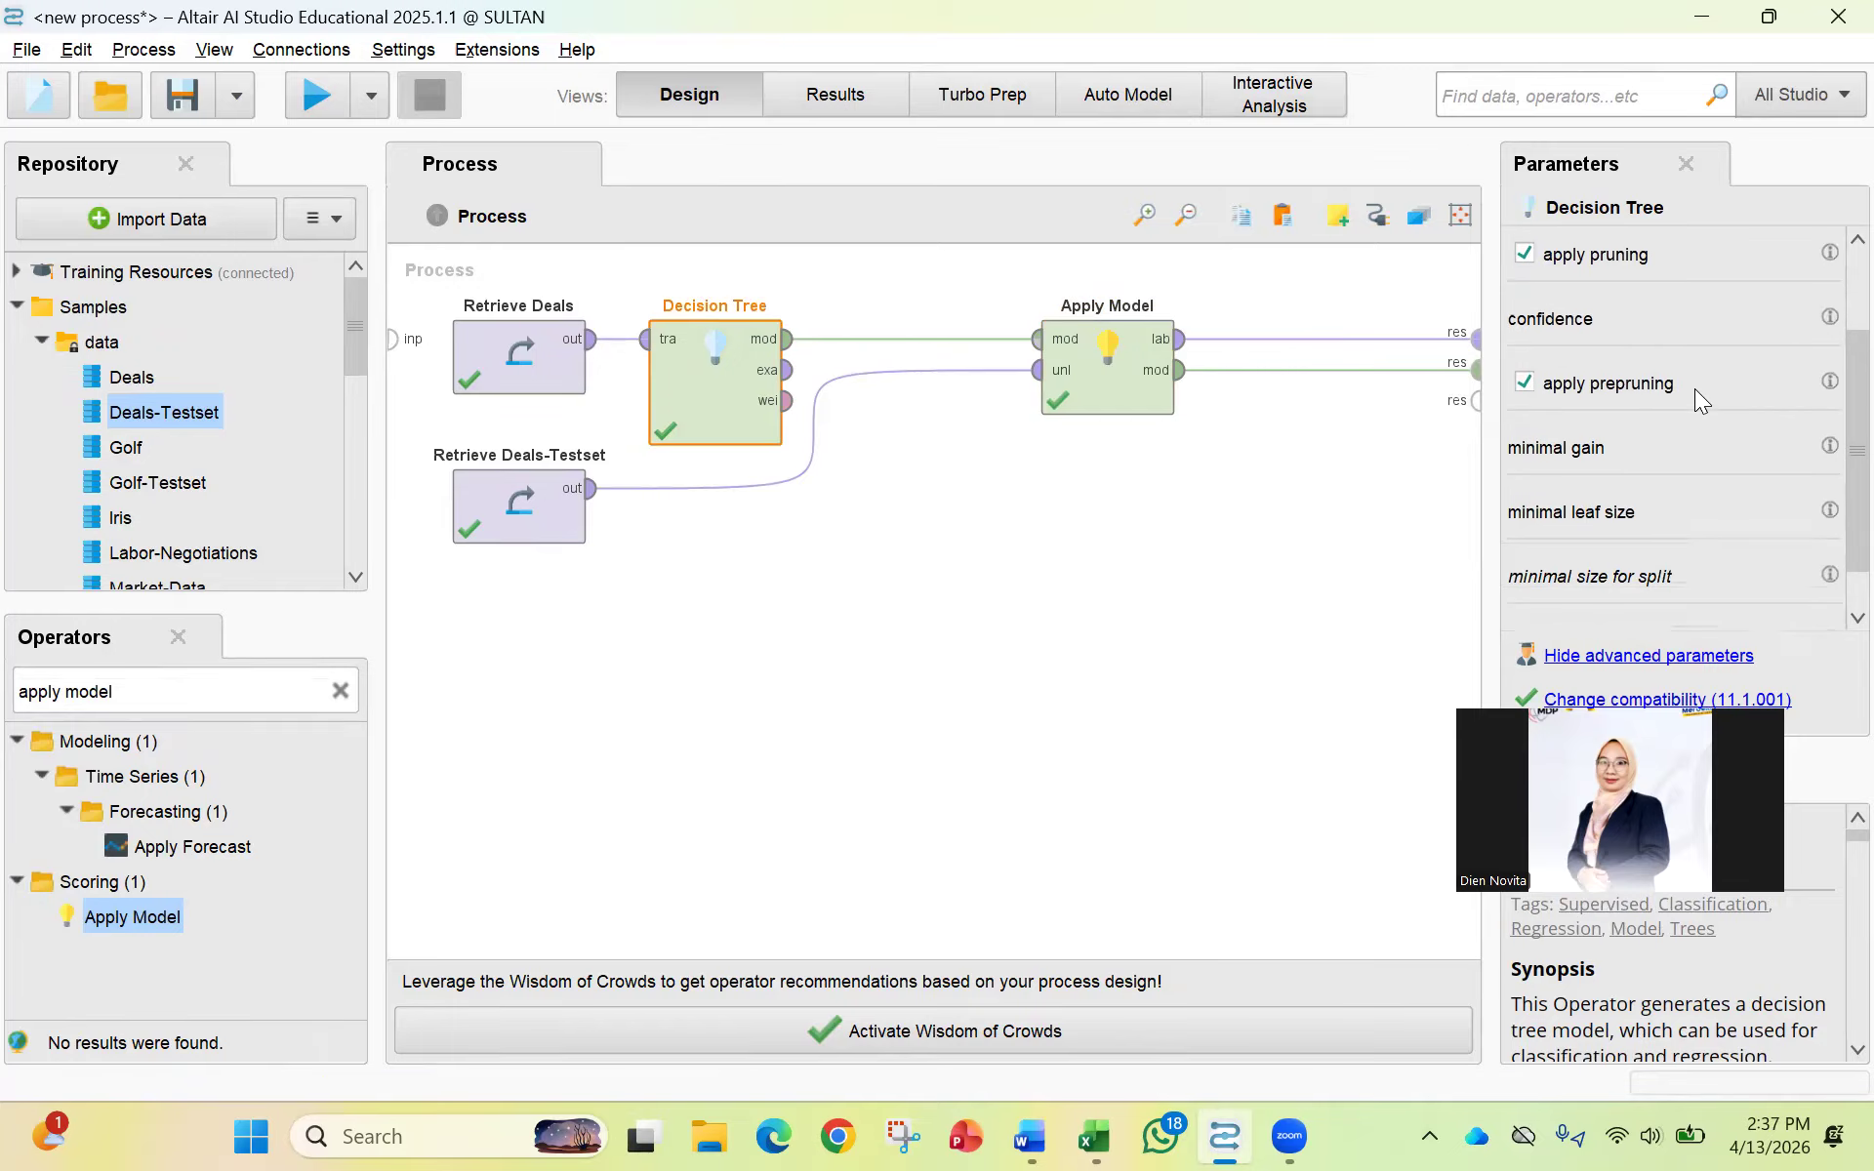
scroll(1694, 391, "down", 1)
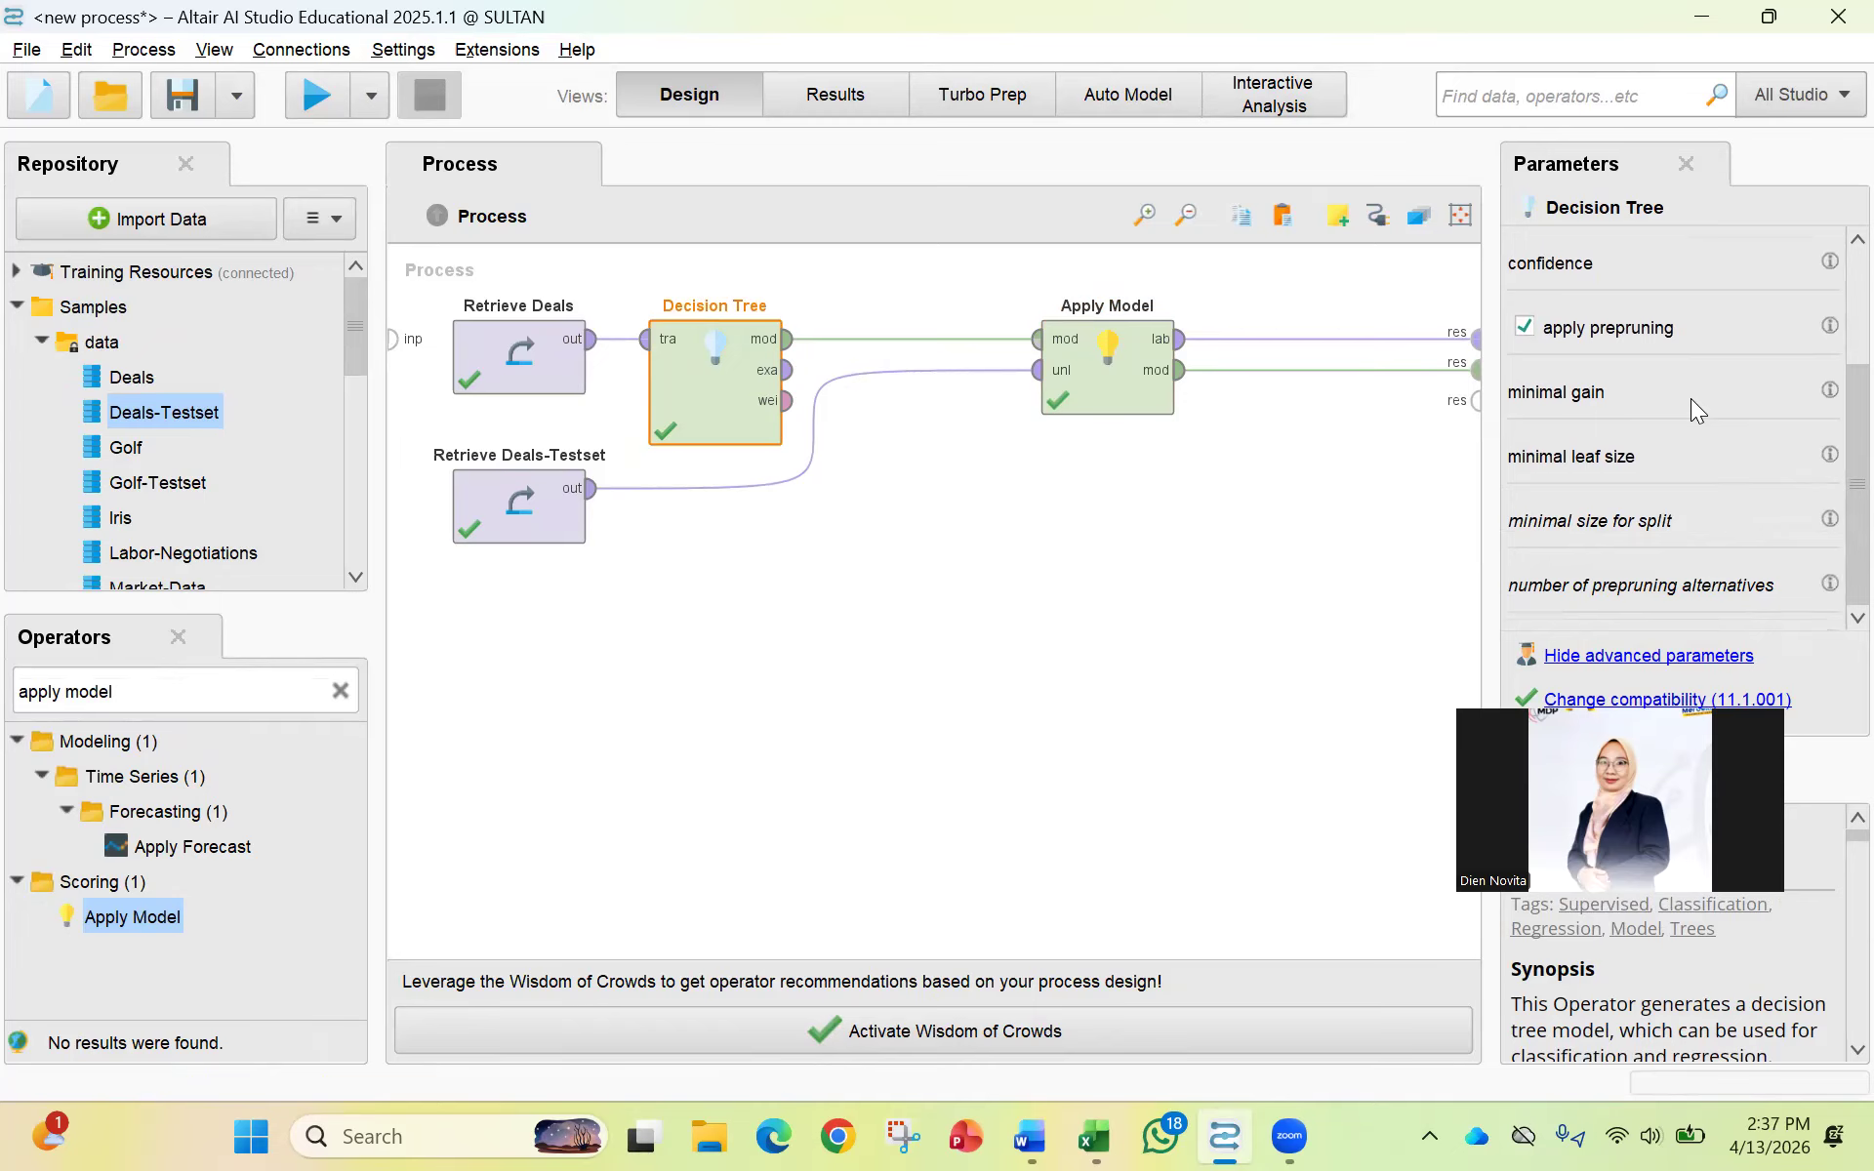
scroll(1665, 332, "up", 3)
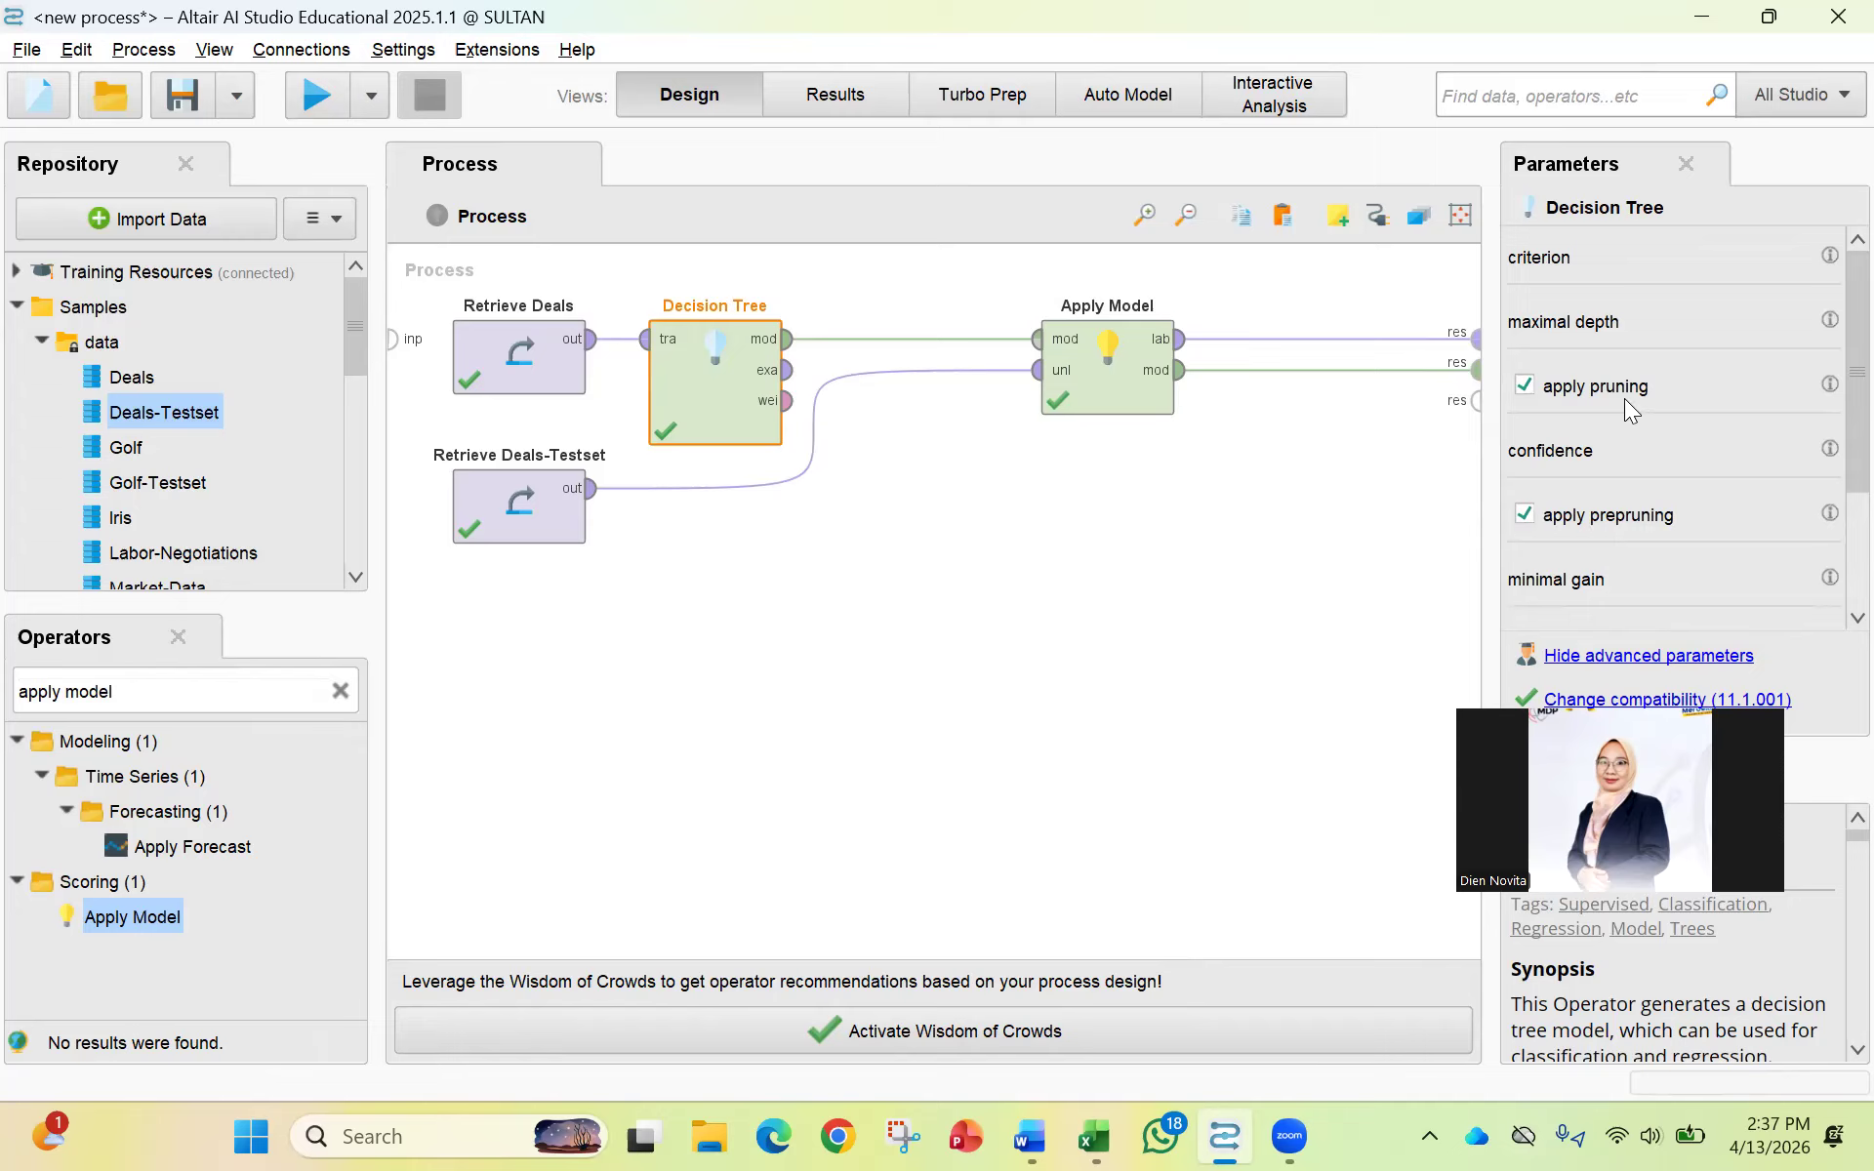
left_click(1522, 387)
left_click(1524, 450)
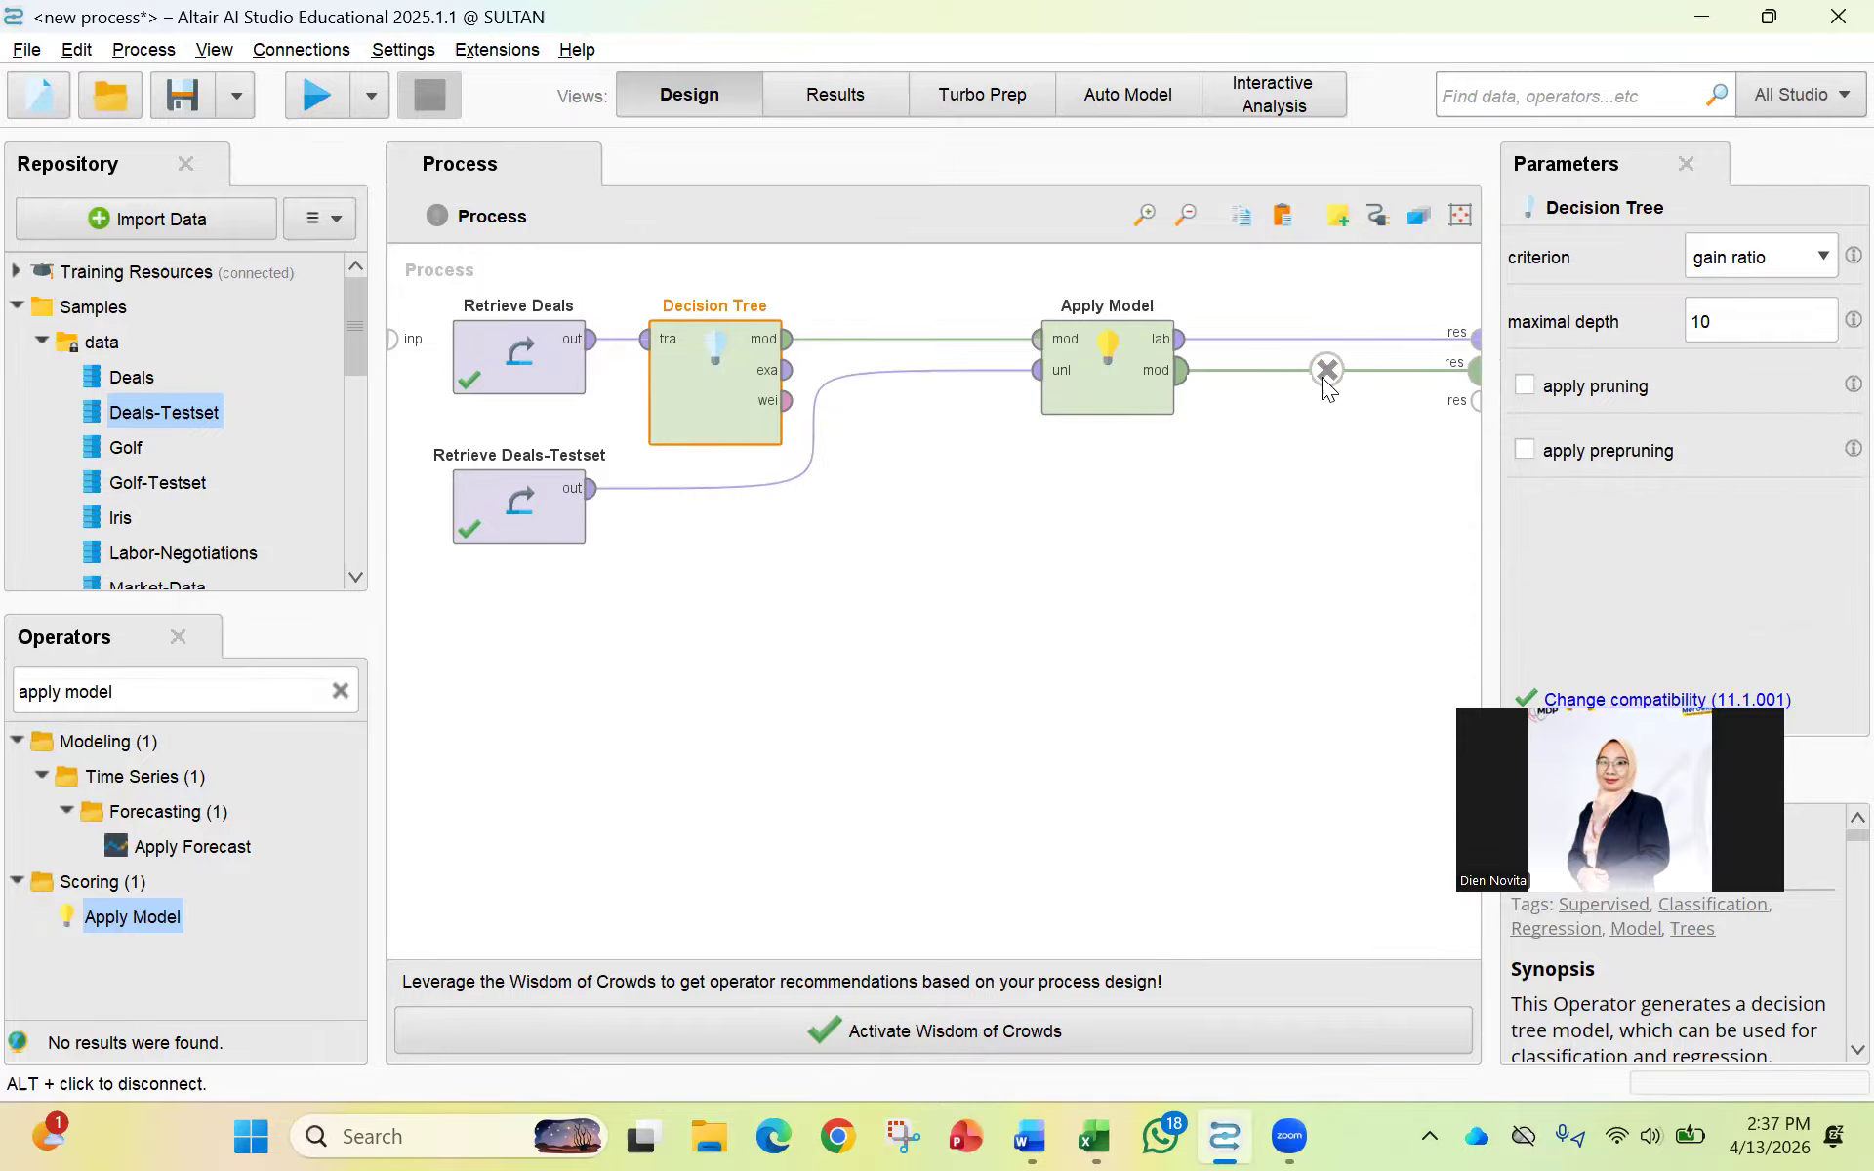
Run the process and inspect the decision tree graph produced with pruning and prepruning turned off.
left_click(1283, 474)
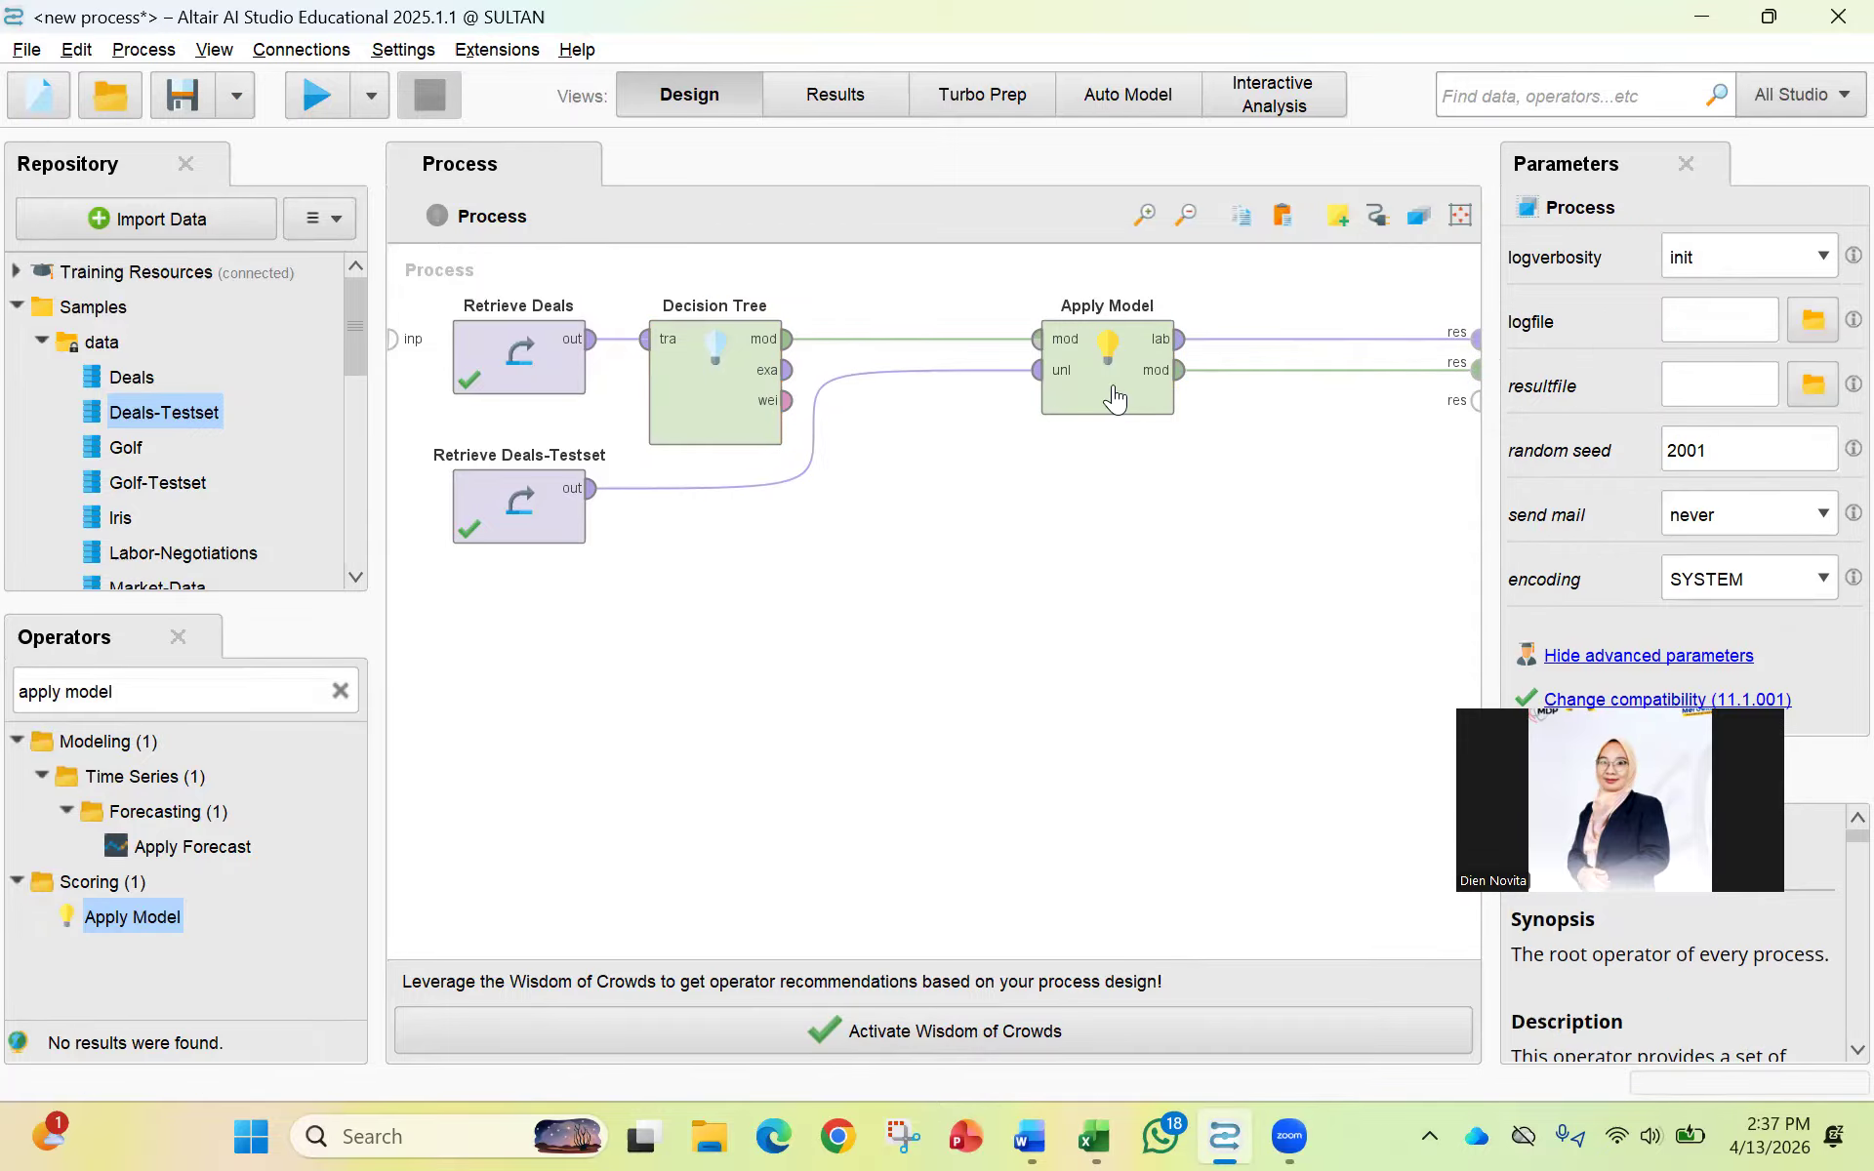
left_click(316, 98)
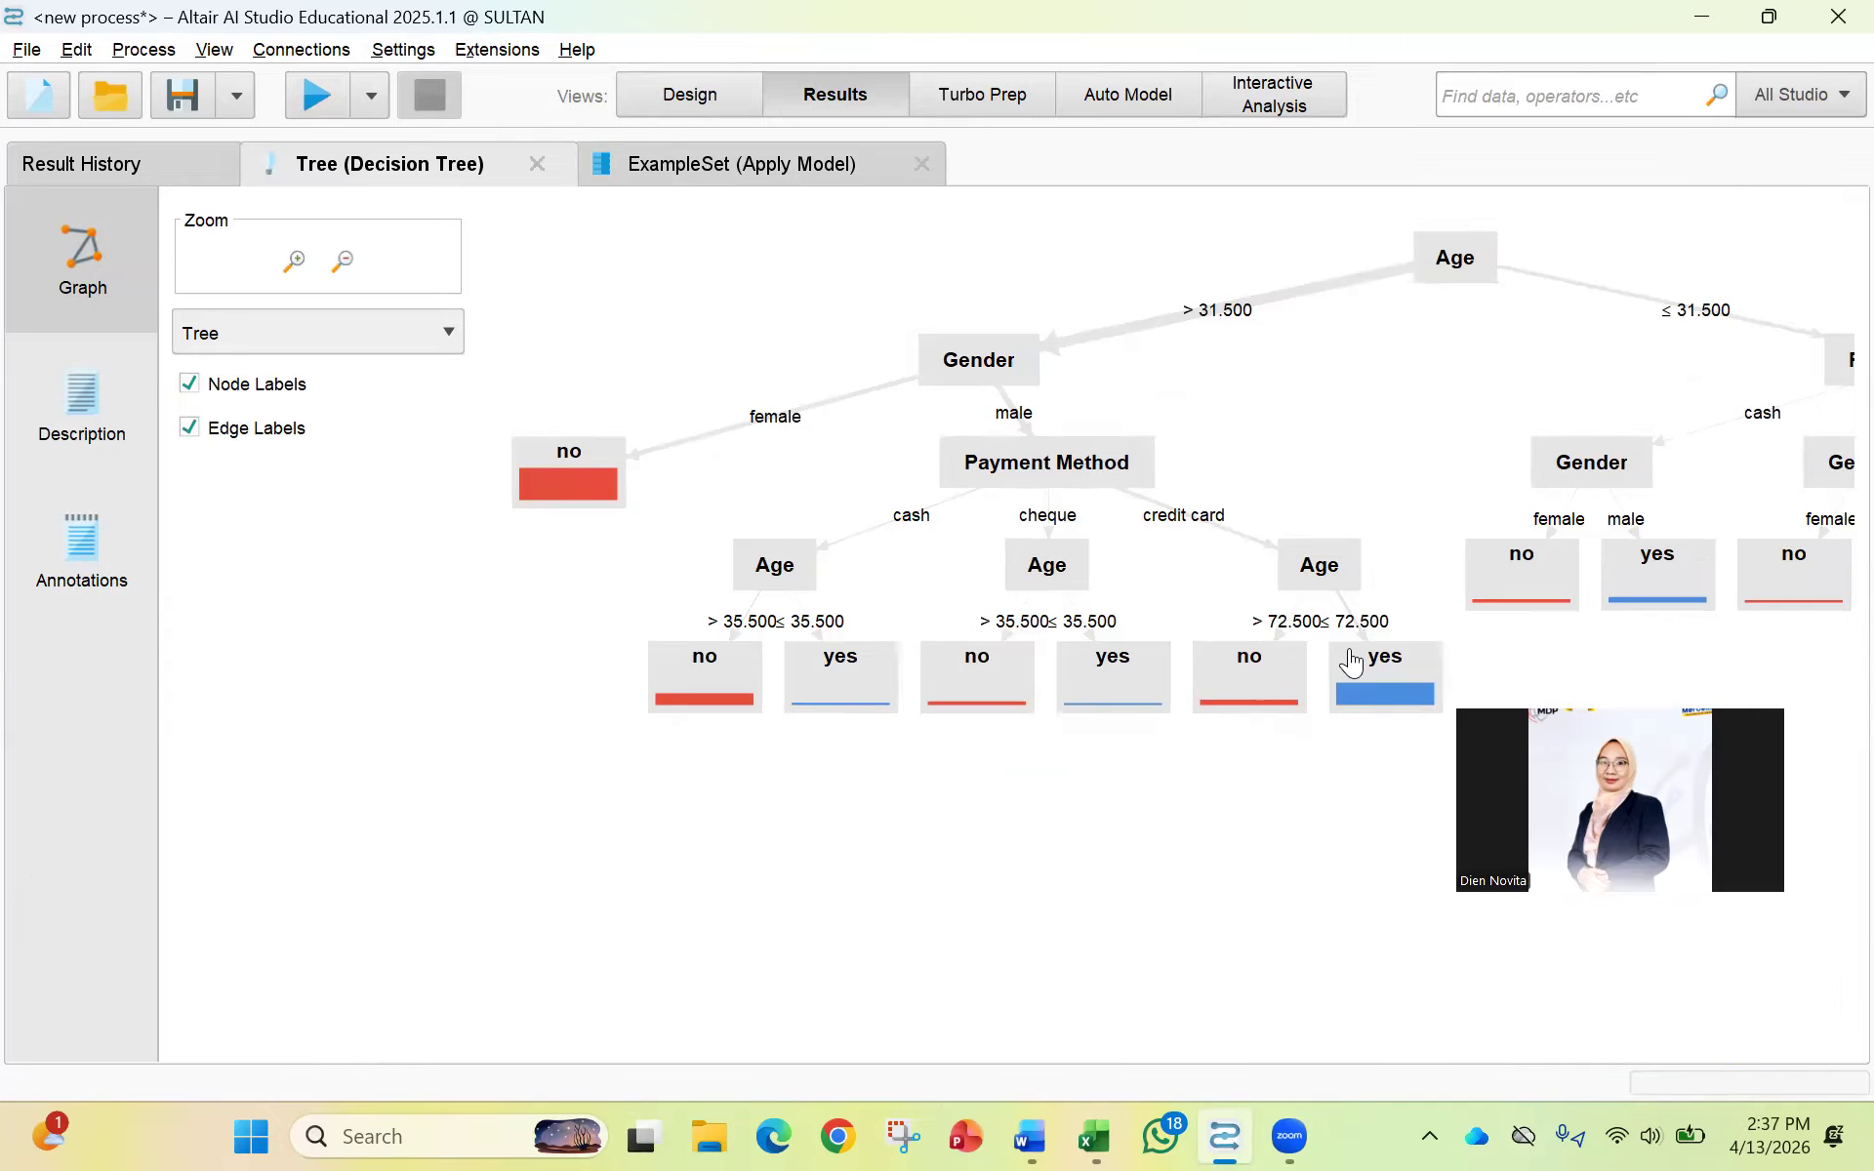
left_click_drag(1409, 911, 896, 863)
left_click_drag(1137, 849, 1380, 816)
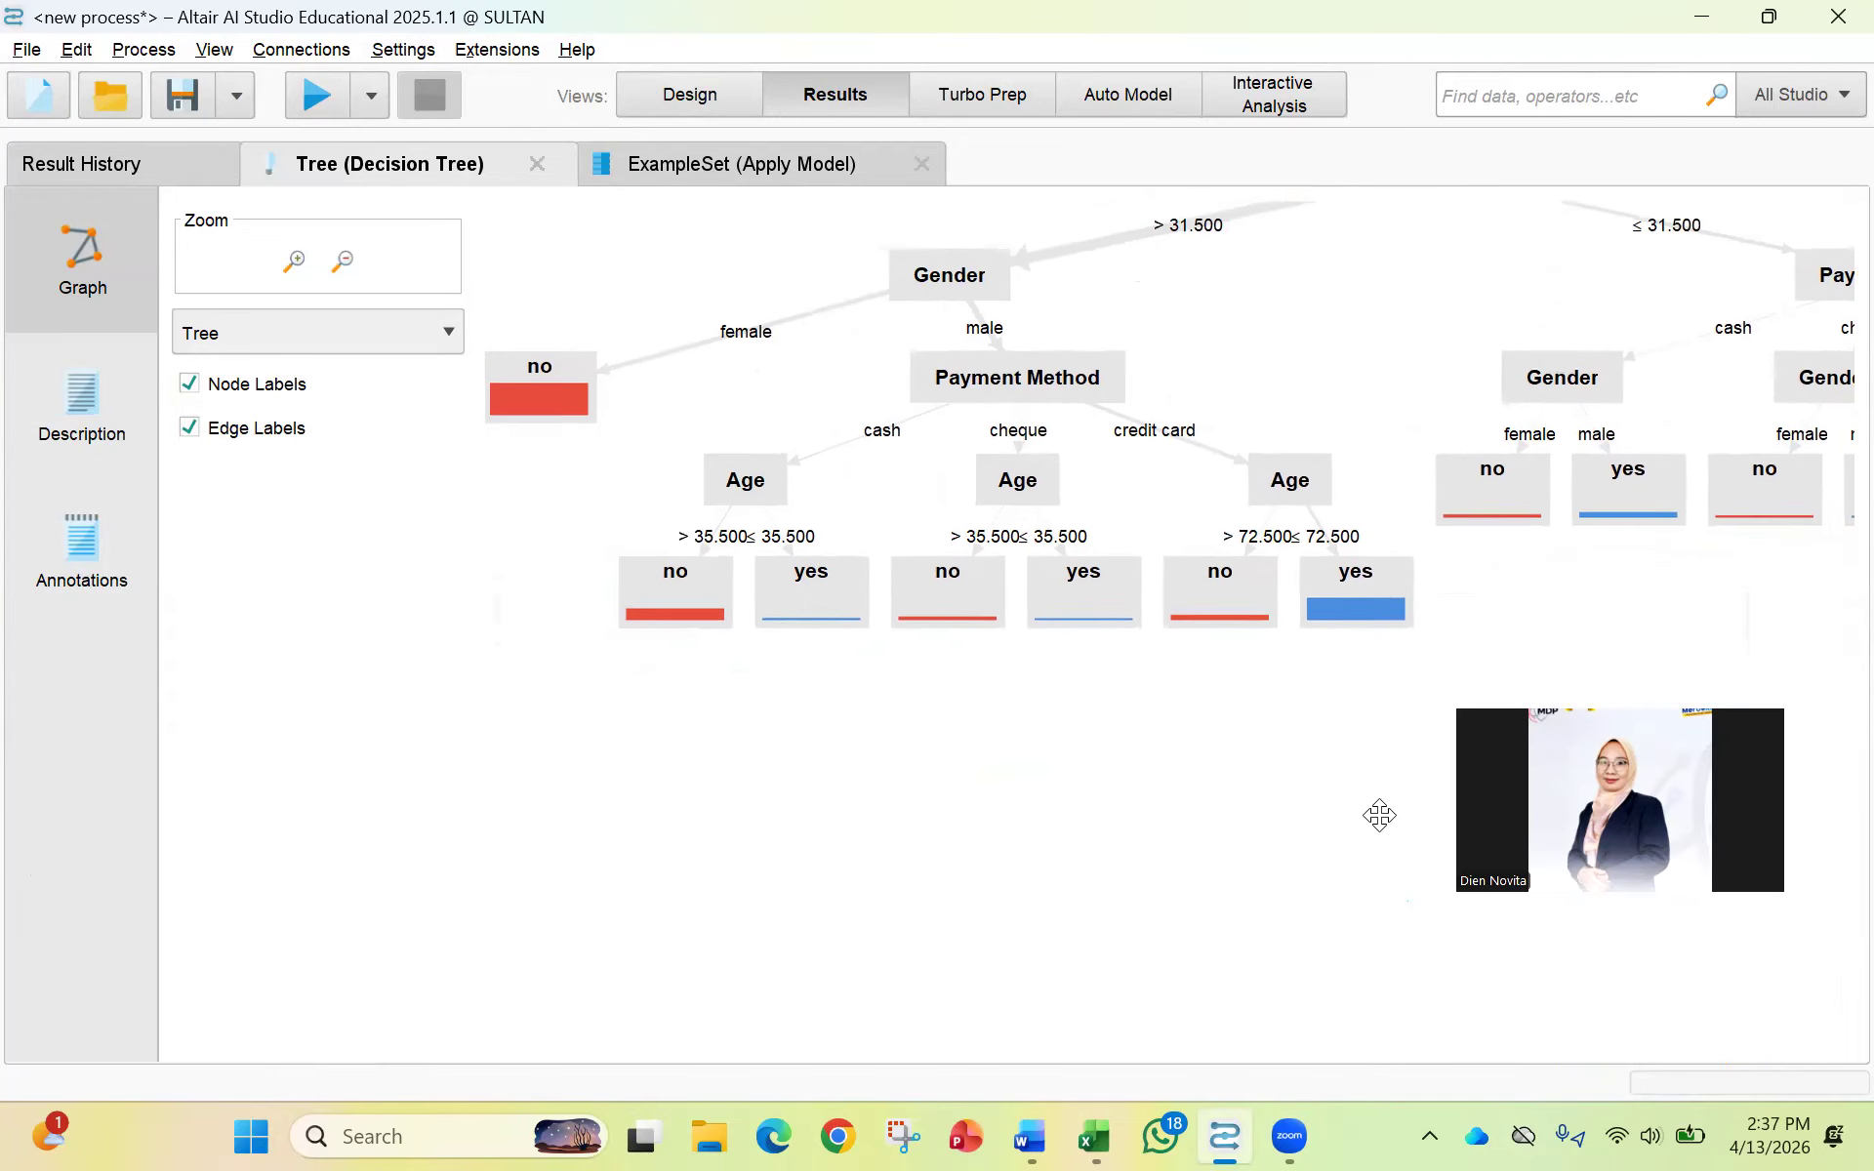
Turn apply pruning and apply prepruning back on for the Decision Tree operator in the process design.
left_click(695, 93)
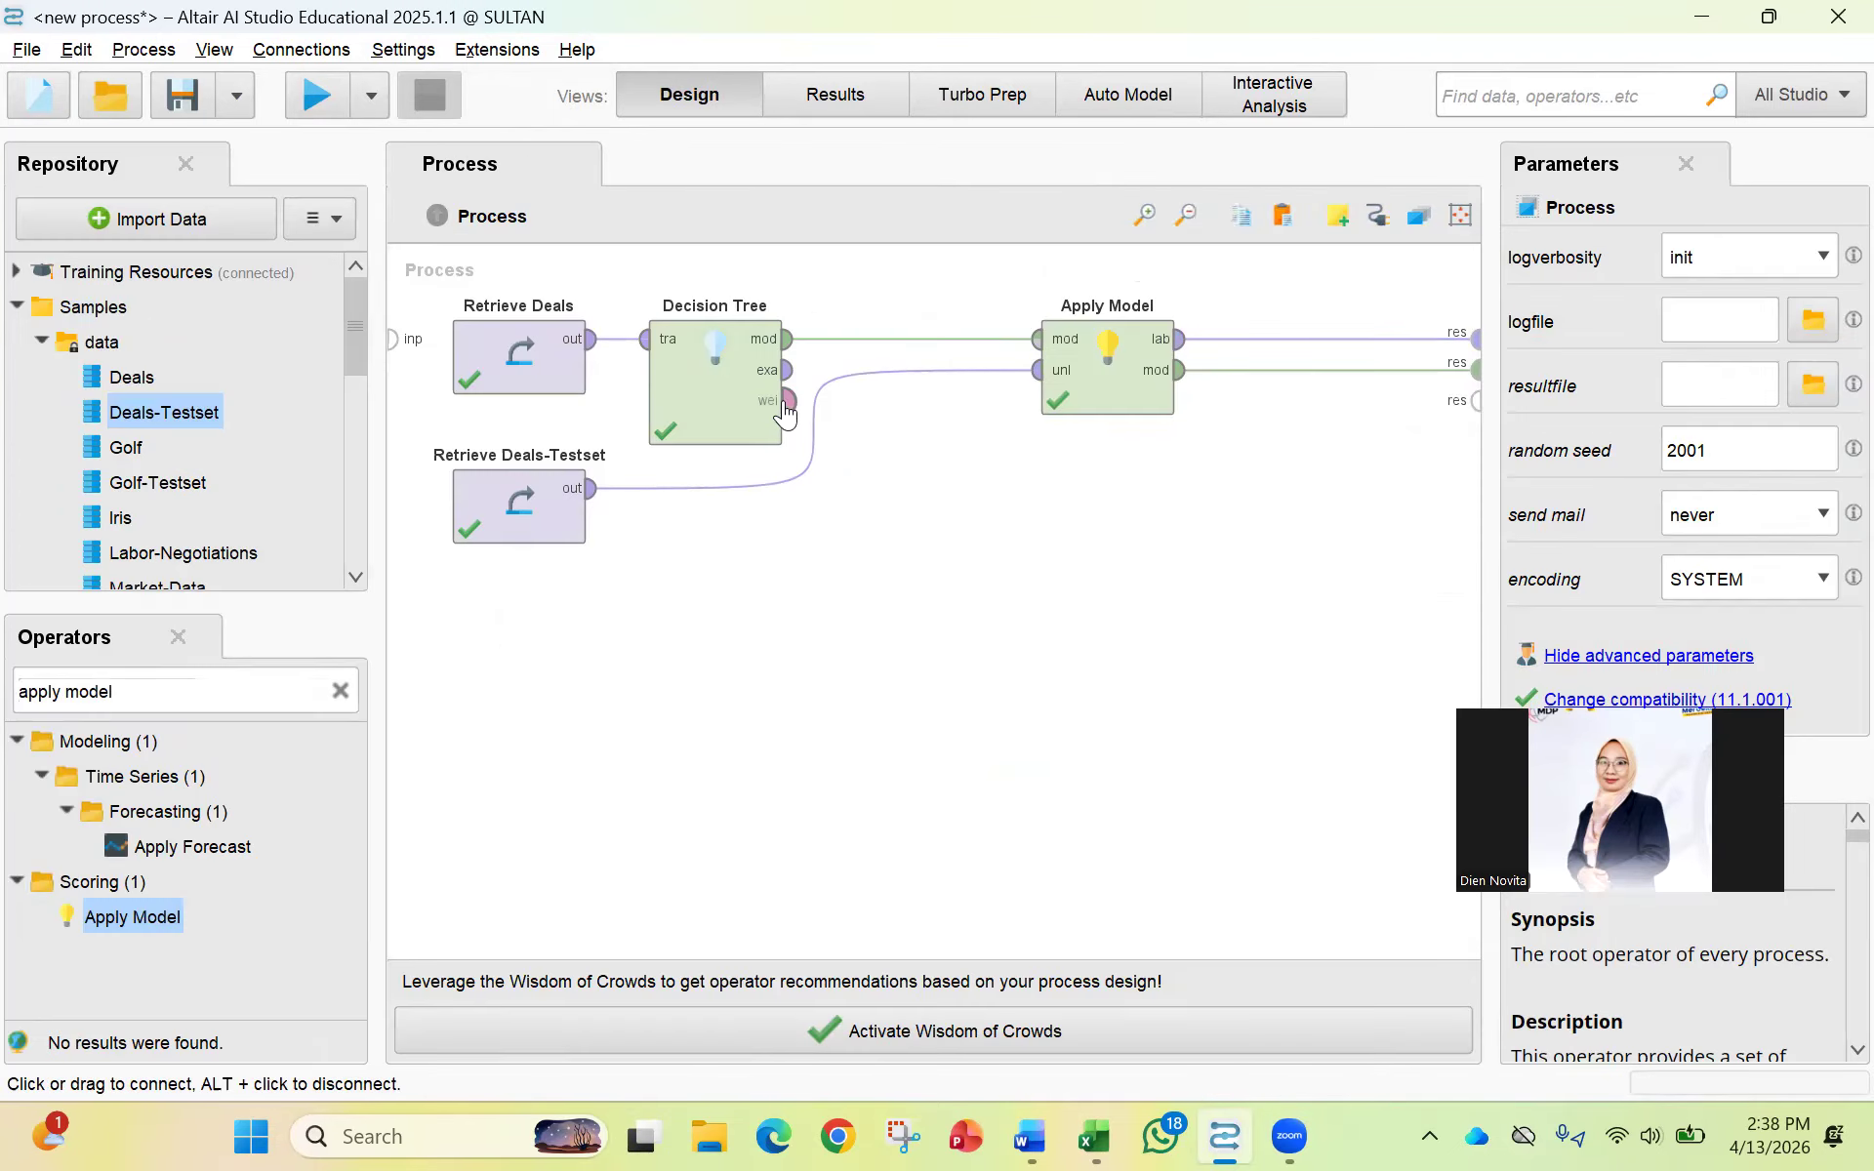
left_click(707, 405)
left_click(1524, 386)
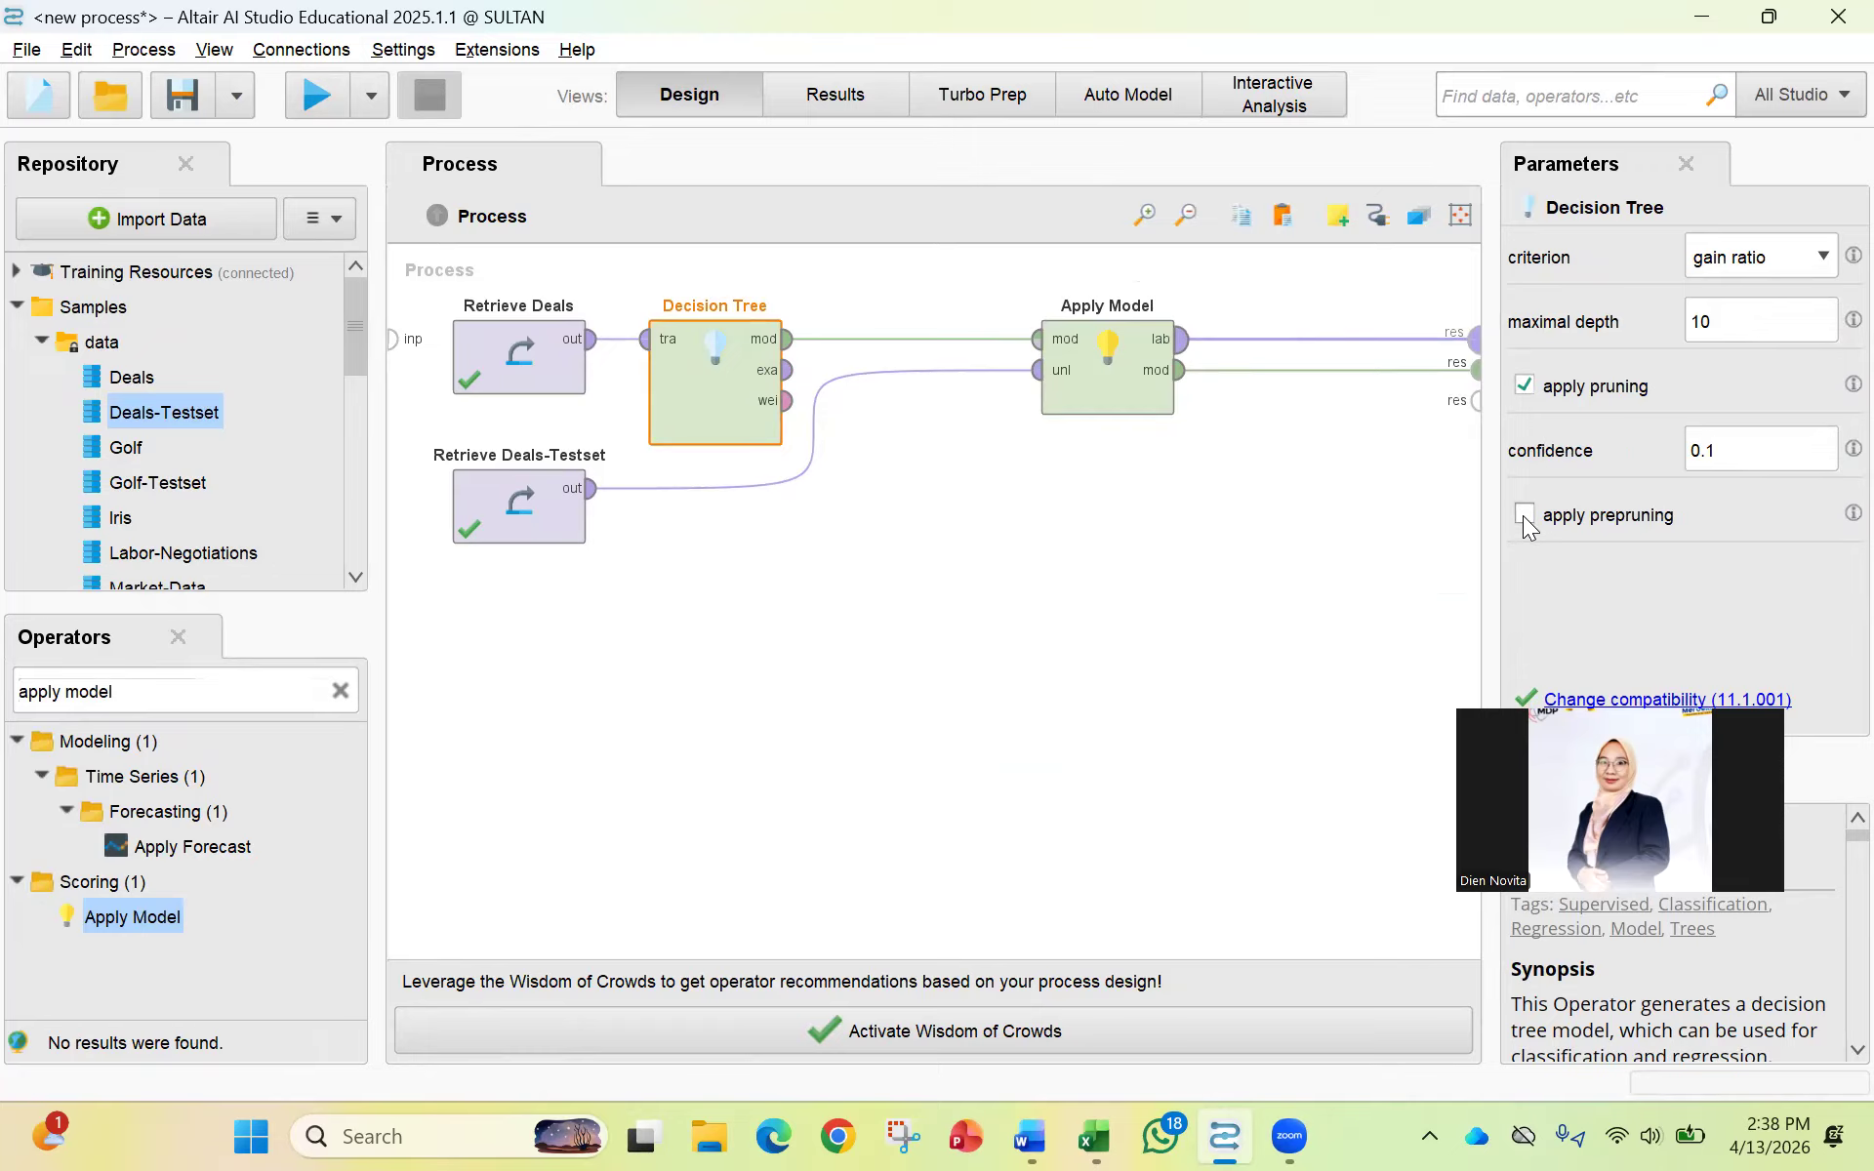
left_click(1523, 516)
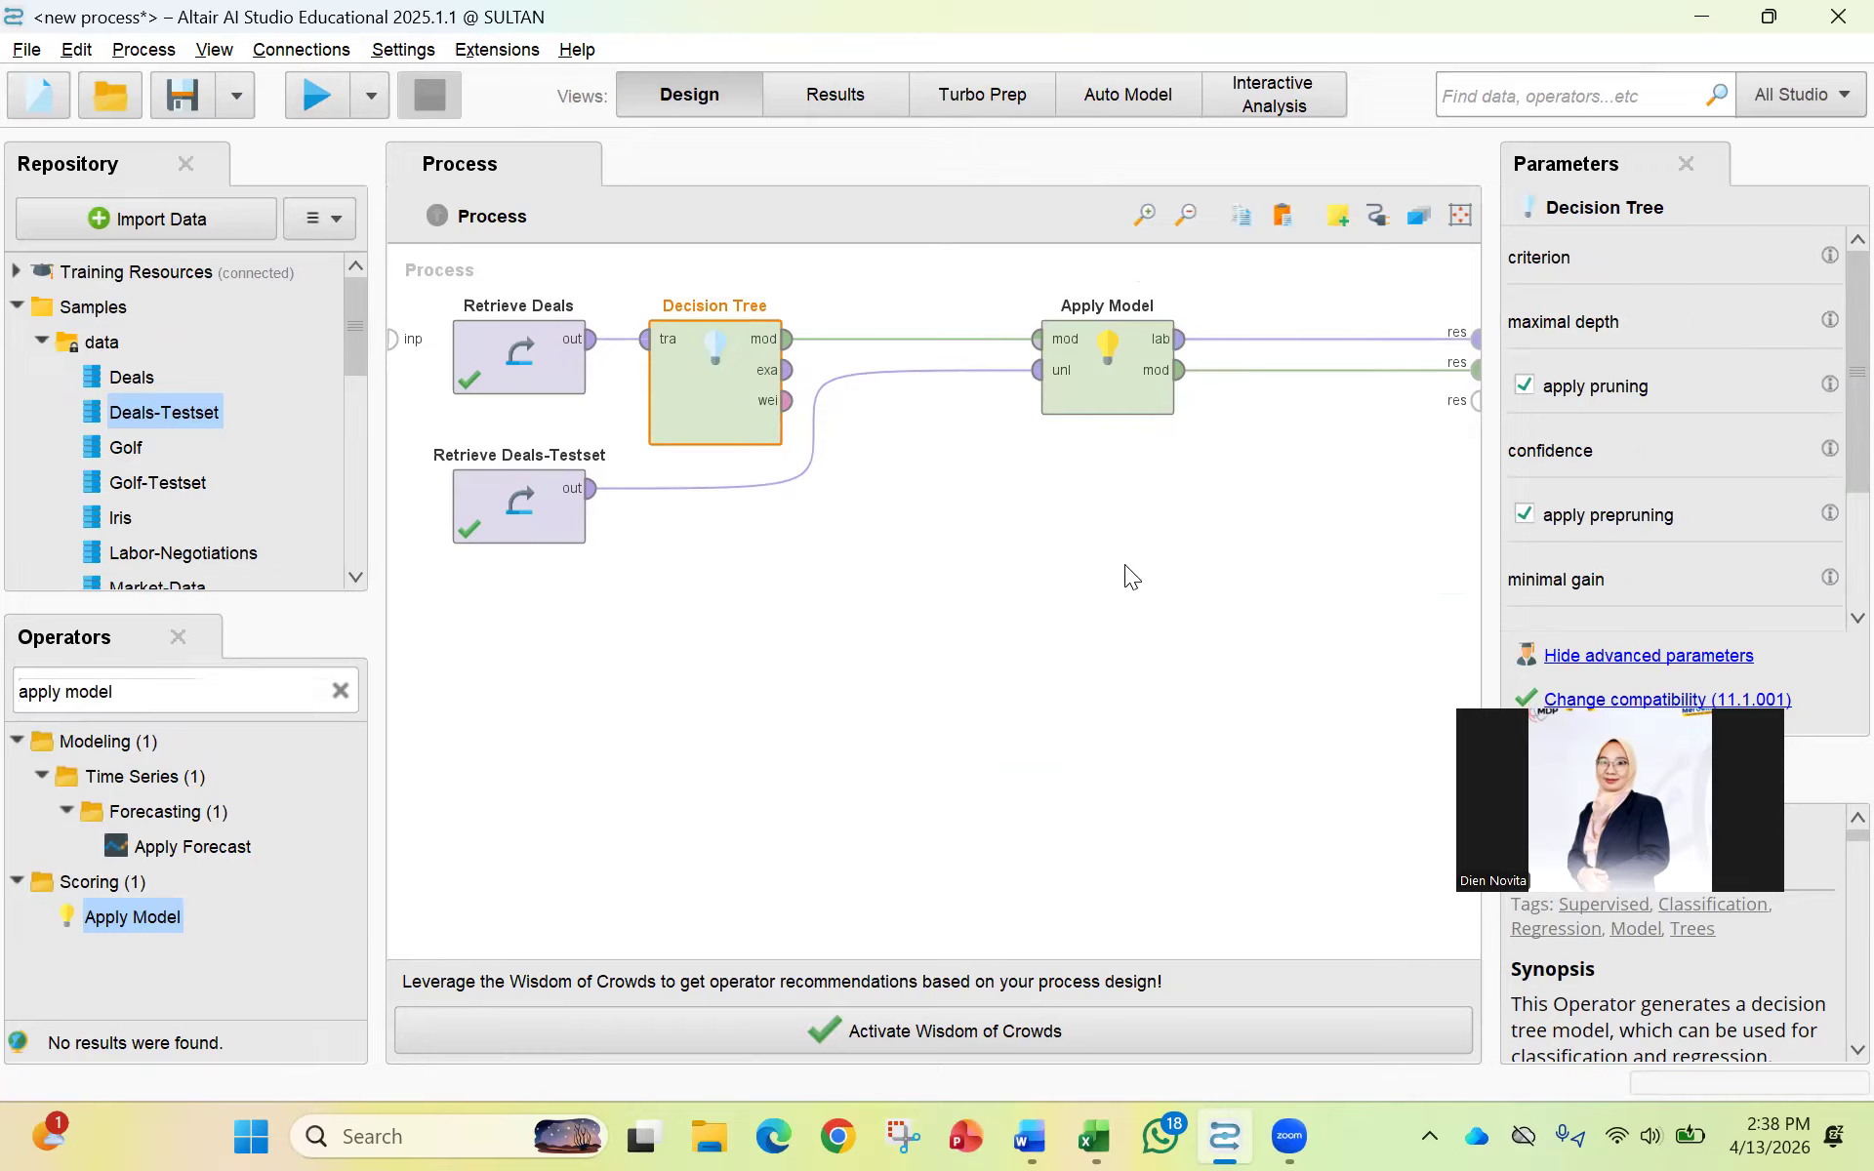
left_click_drag(1033, 652, 1093, 670)
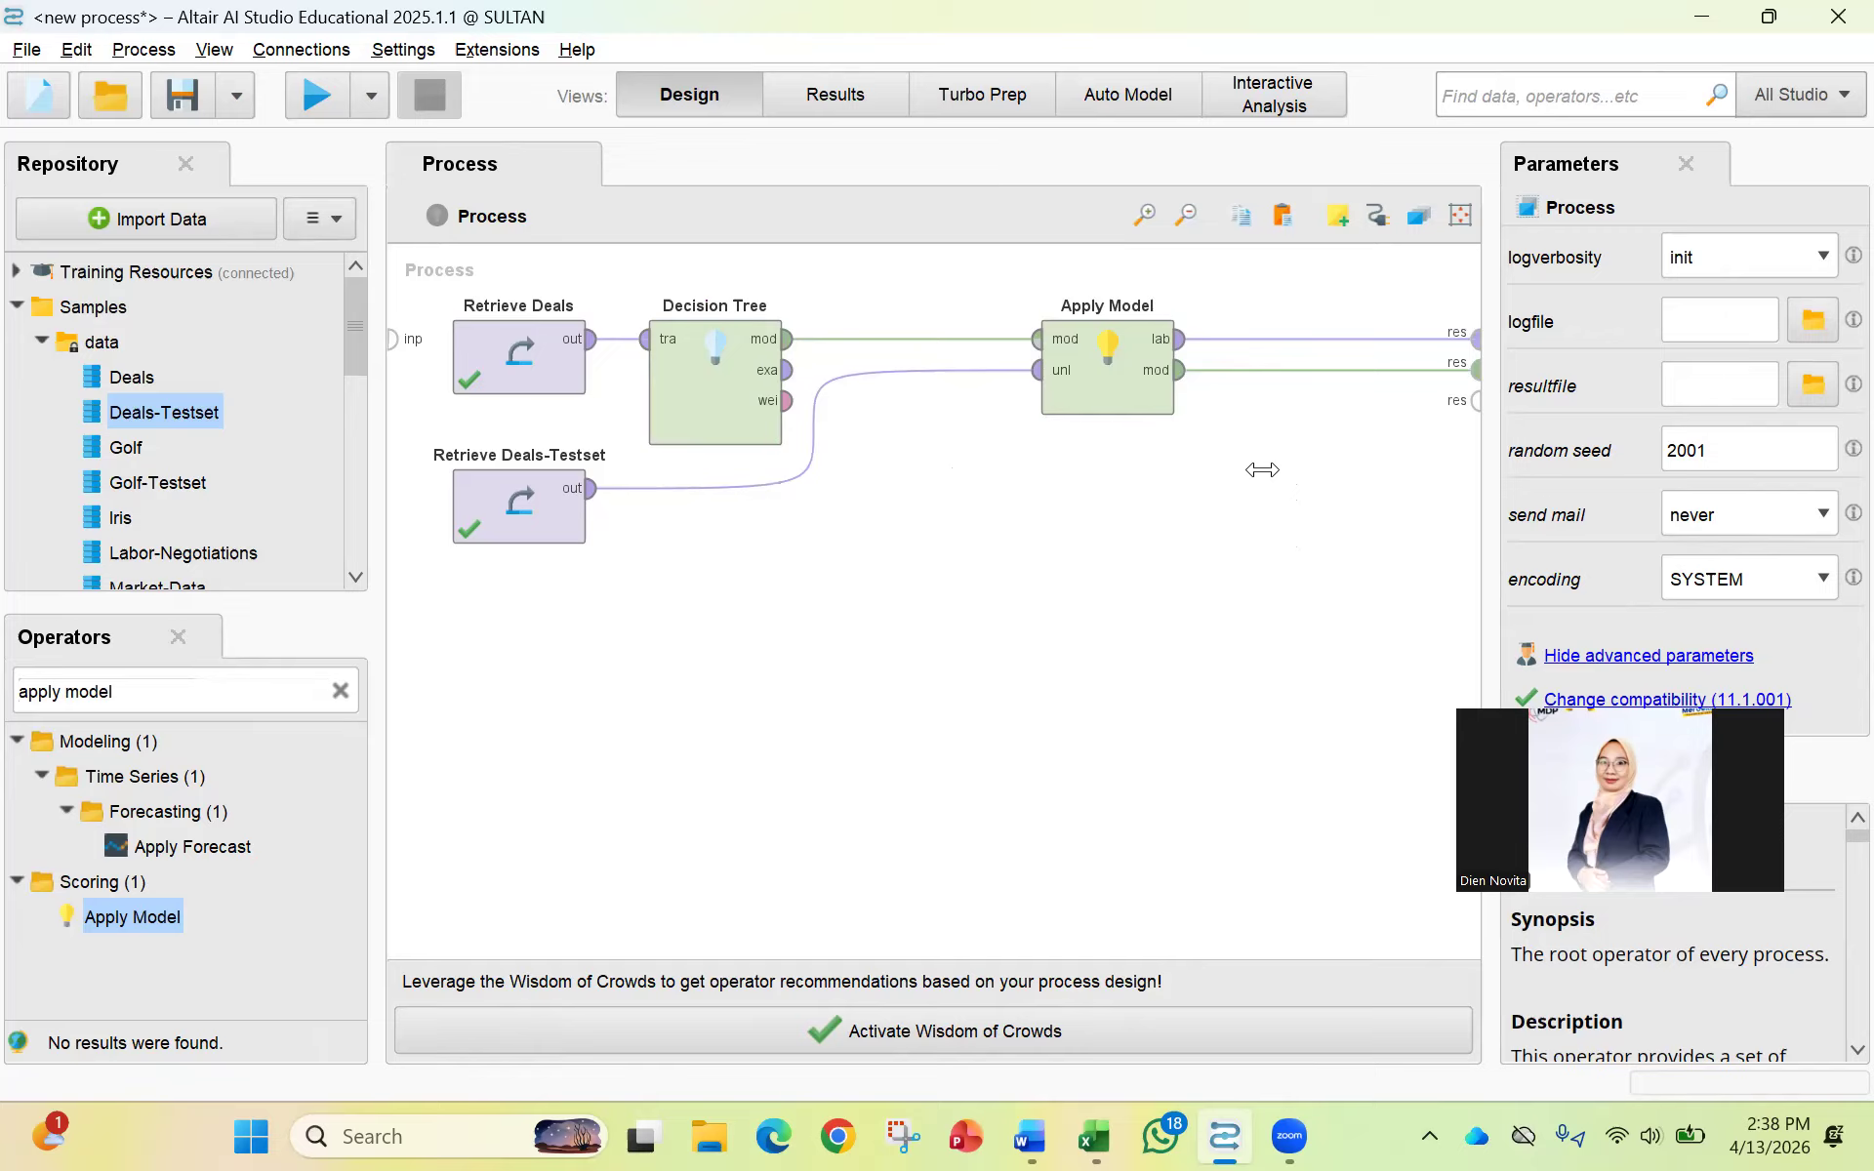
Switch to the TUGAS 2 workbook in Excel and move the Confusion Matrix picture slightly higher on the sheet.
left_click(1093, 1136)
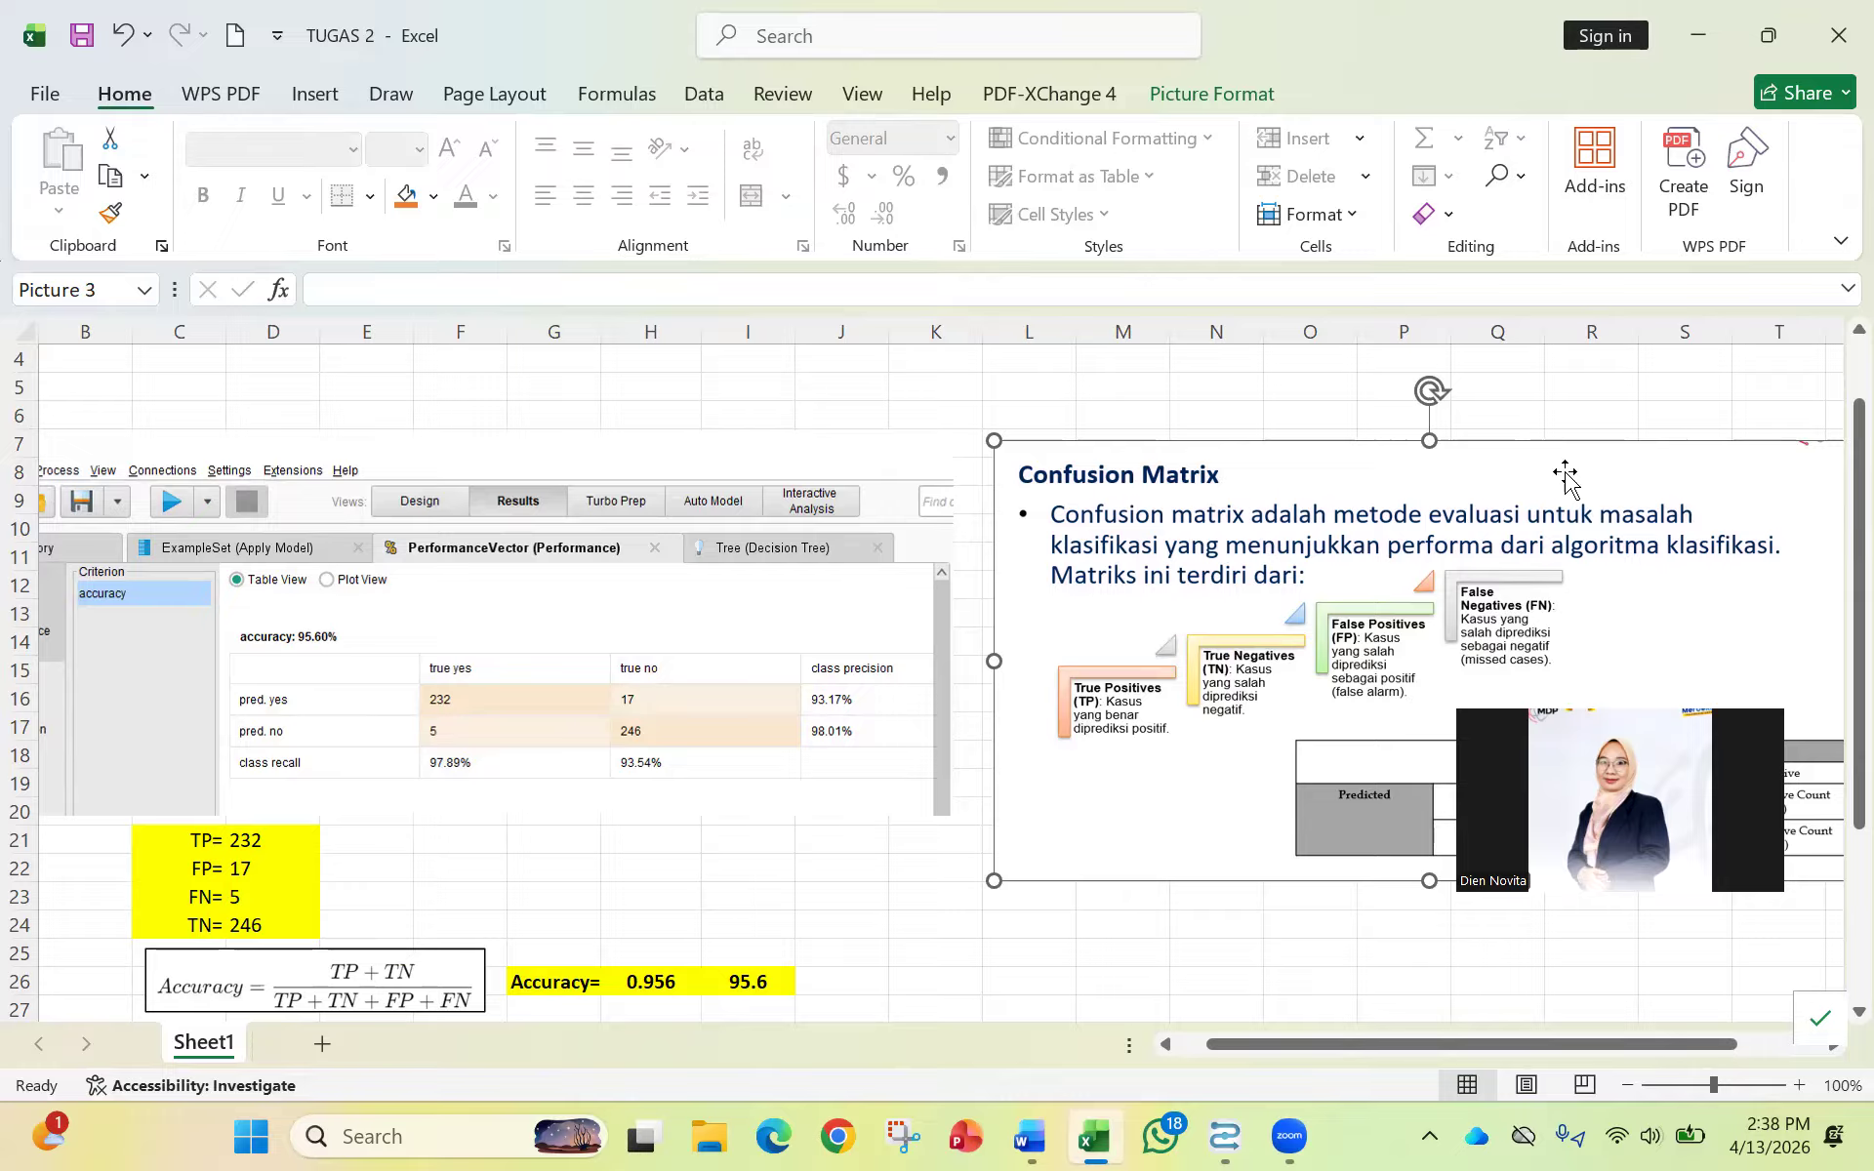
left_click_drag(1380, 469, 1397, 387)
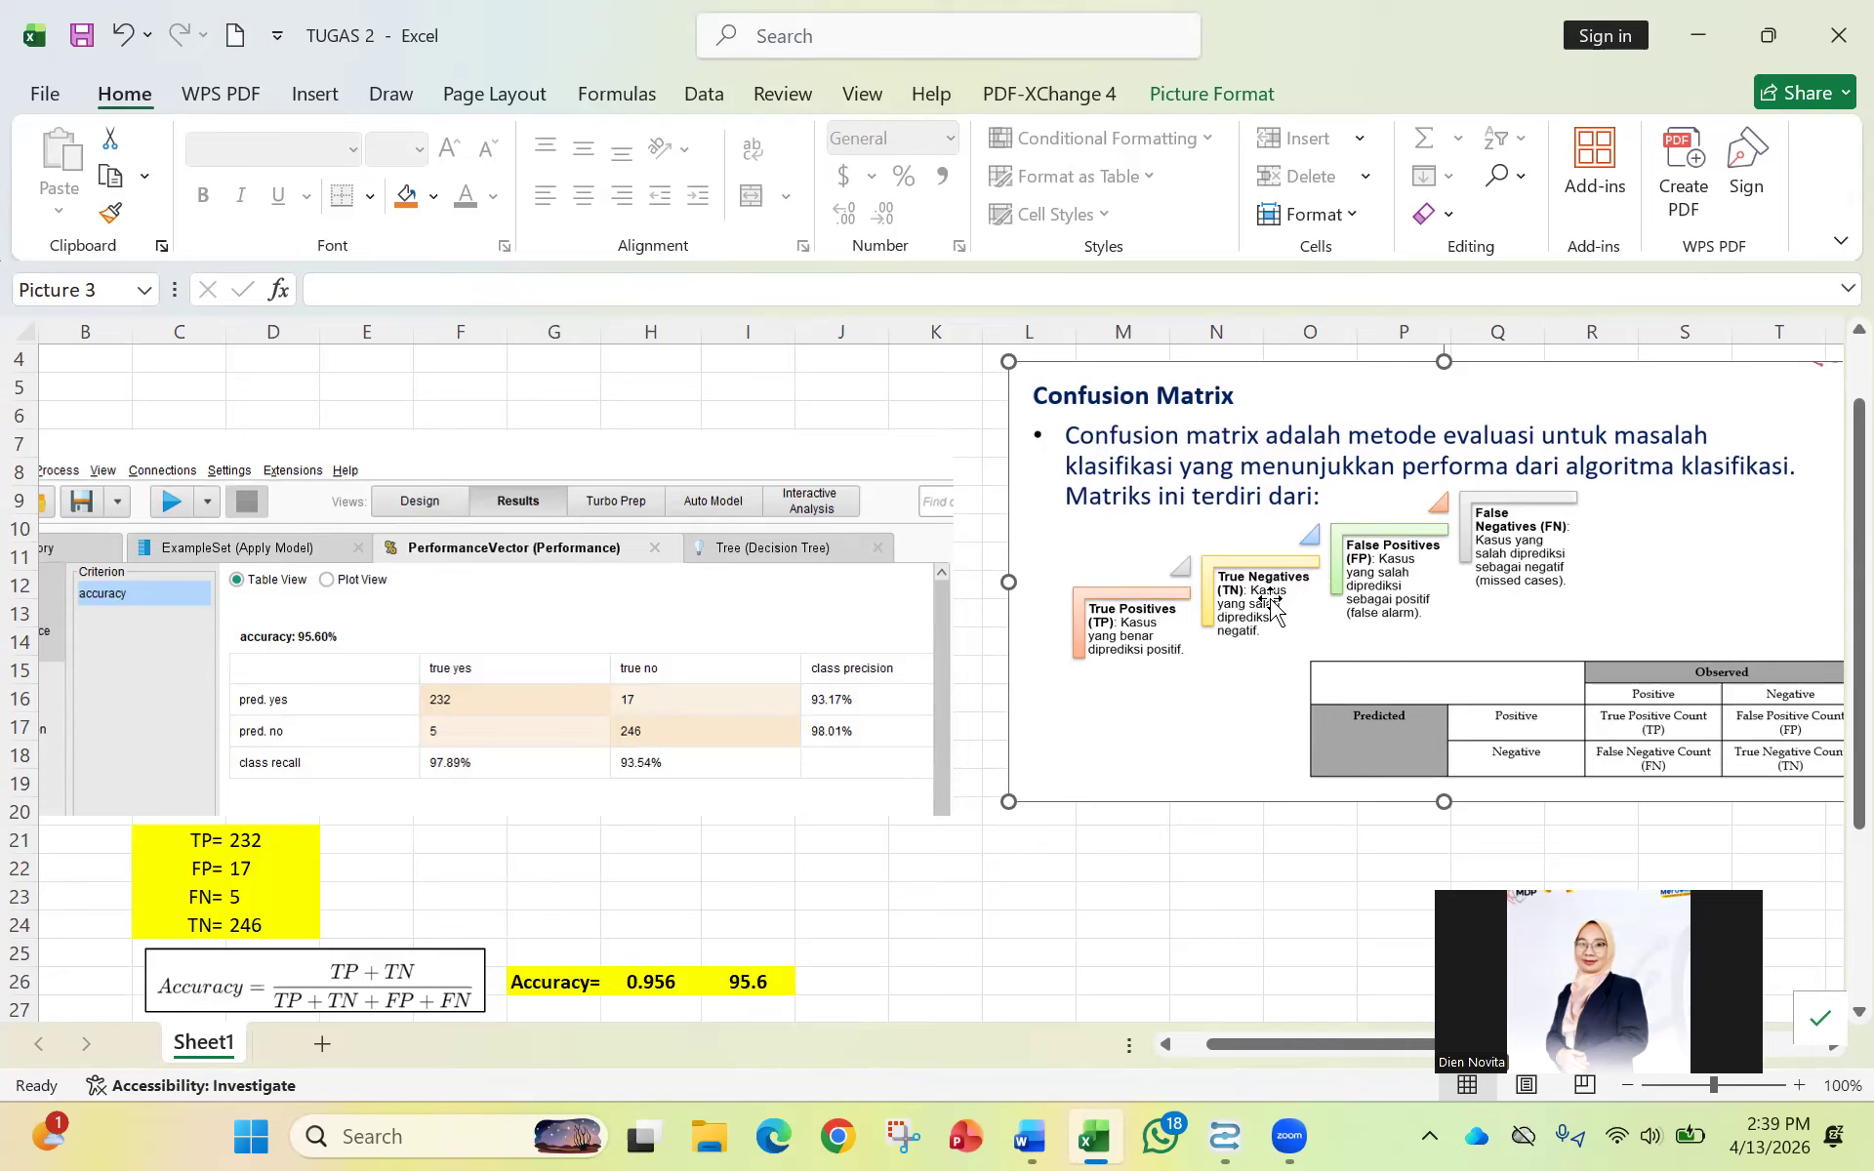
left_click_drag(623, 875, 671, 795)
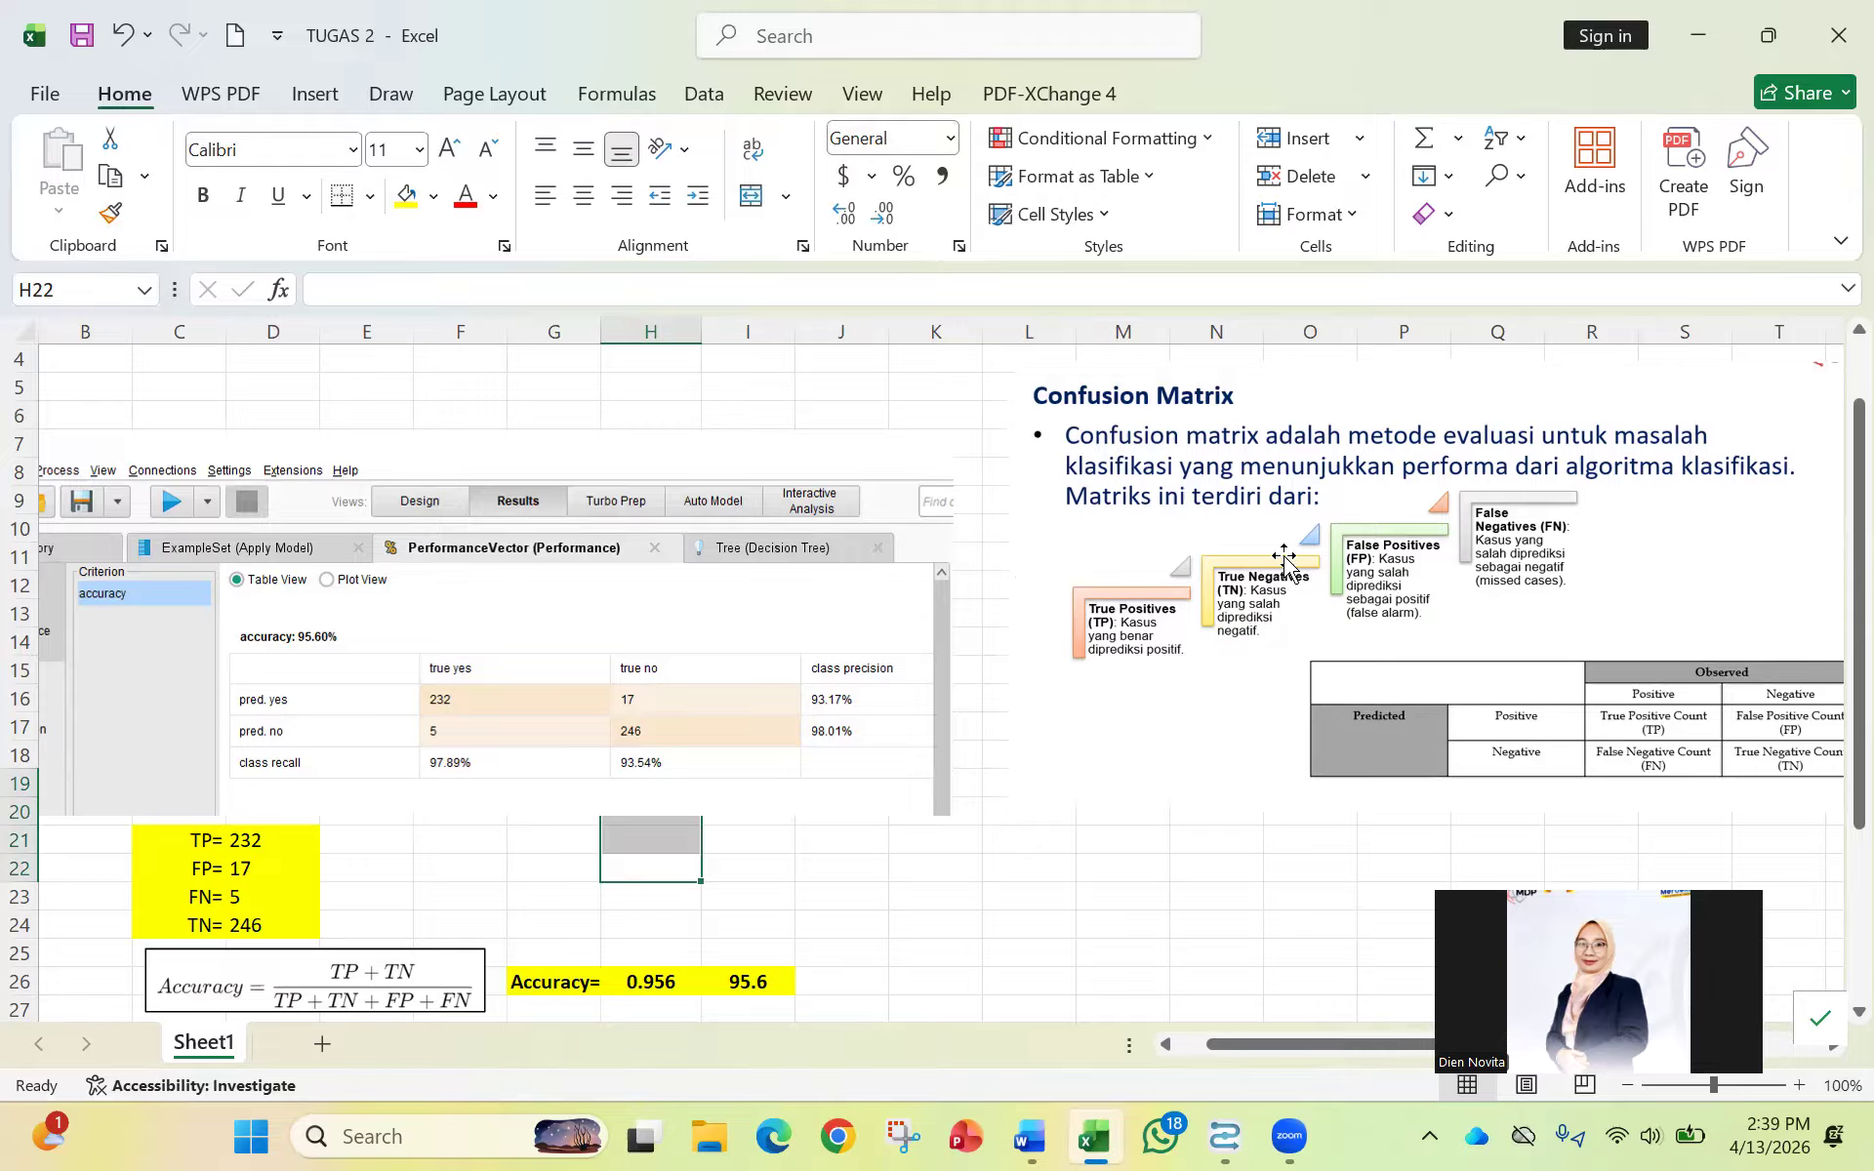
Examine the accuracy, precision, recall and F1-score formulas with their calculations, and compare them with the confusion matrix values above.
scroll(471, 808, "down", 4)
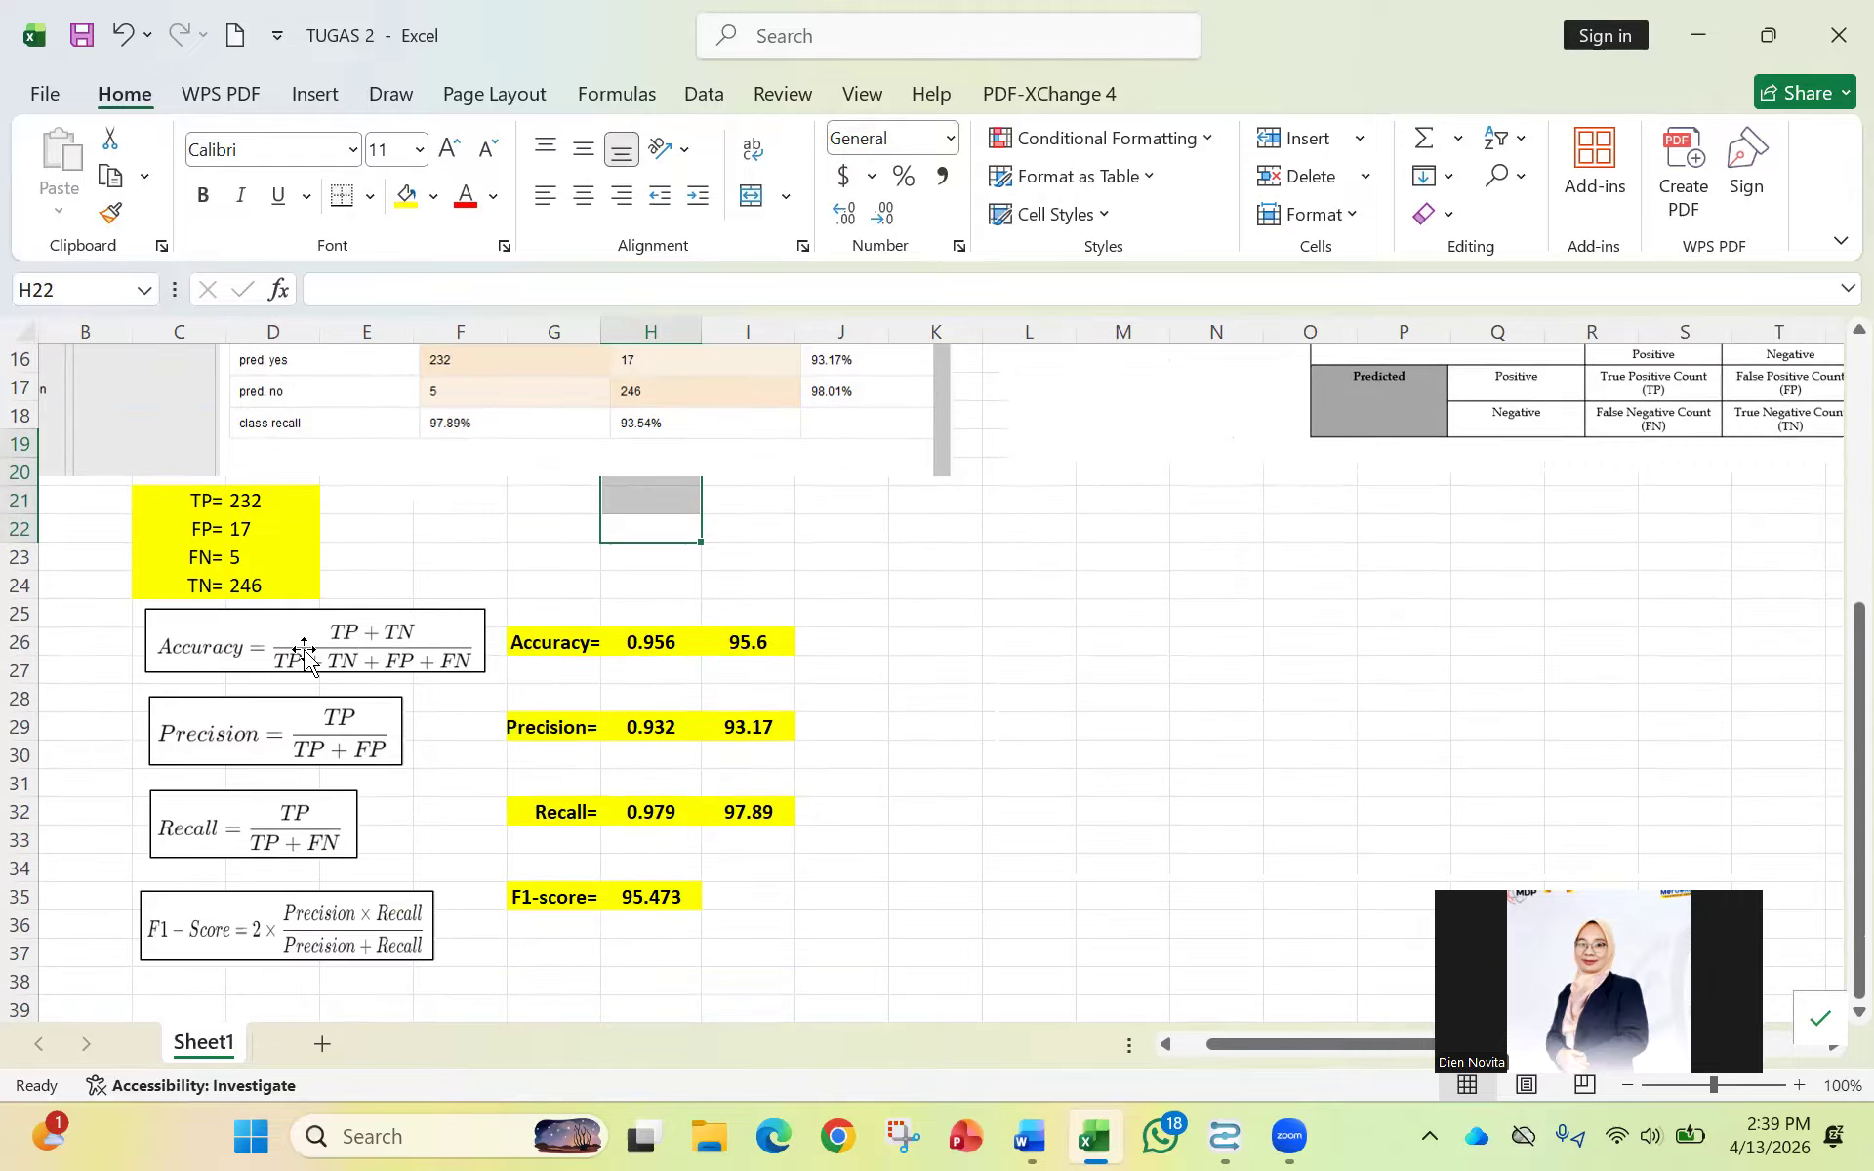
left_click(299, 659)
key("Tab")
key("Tab")
key("Tab")
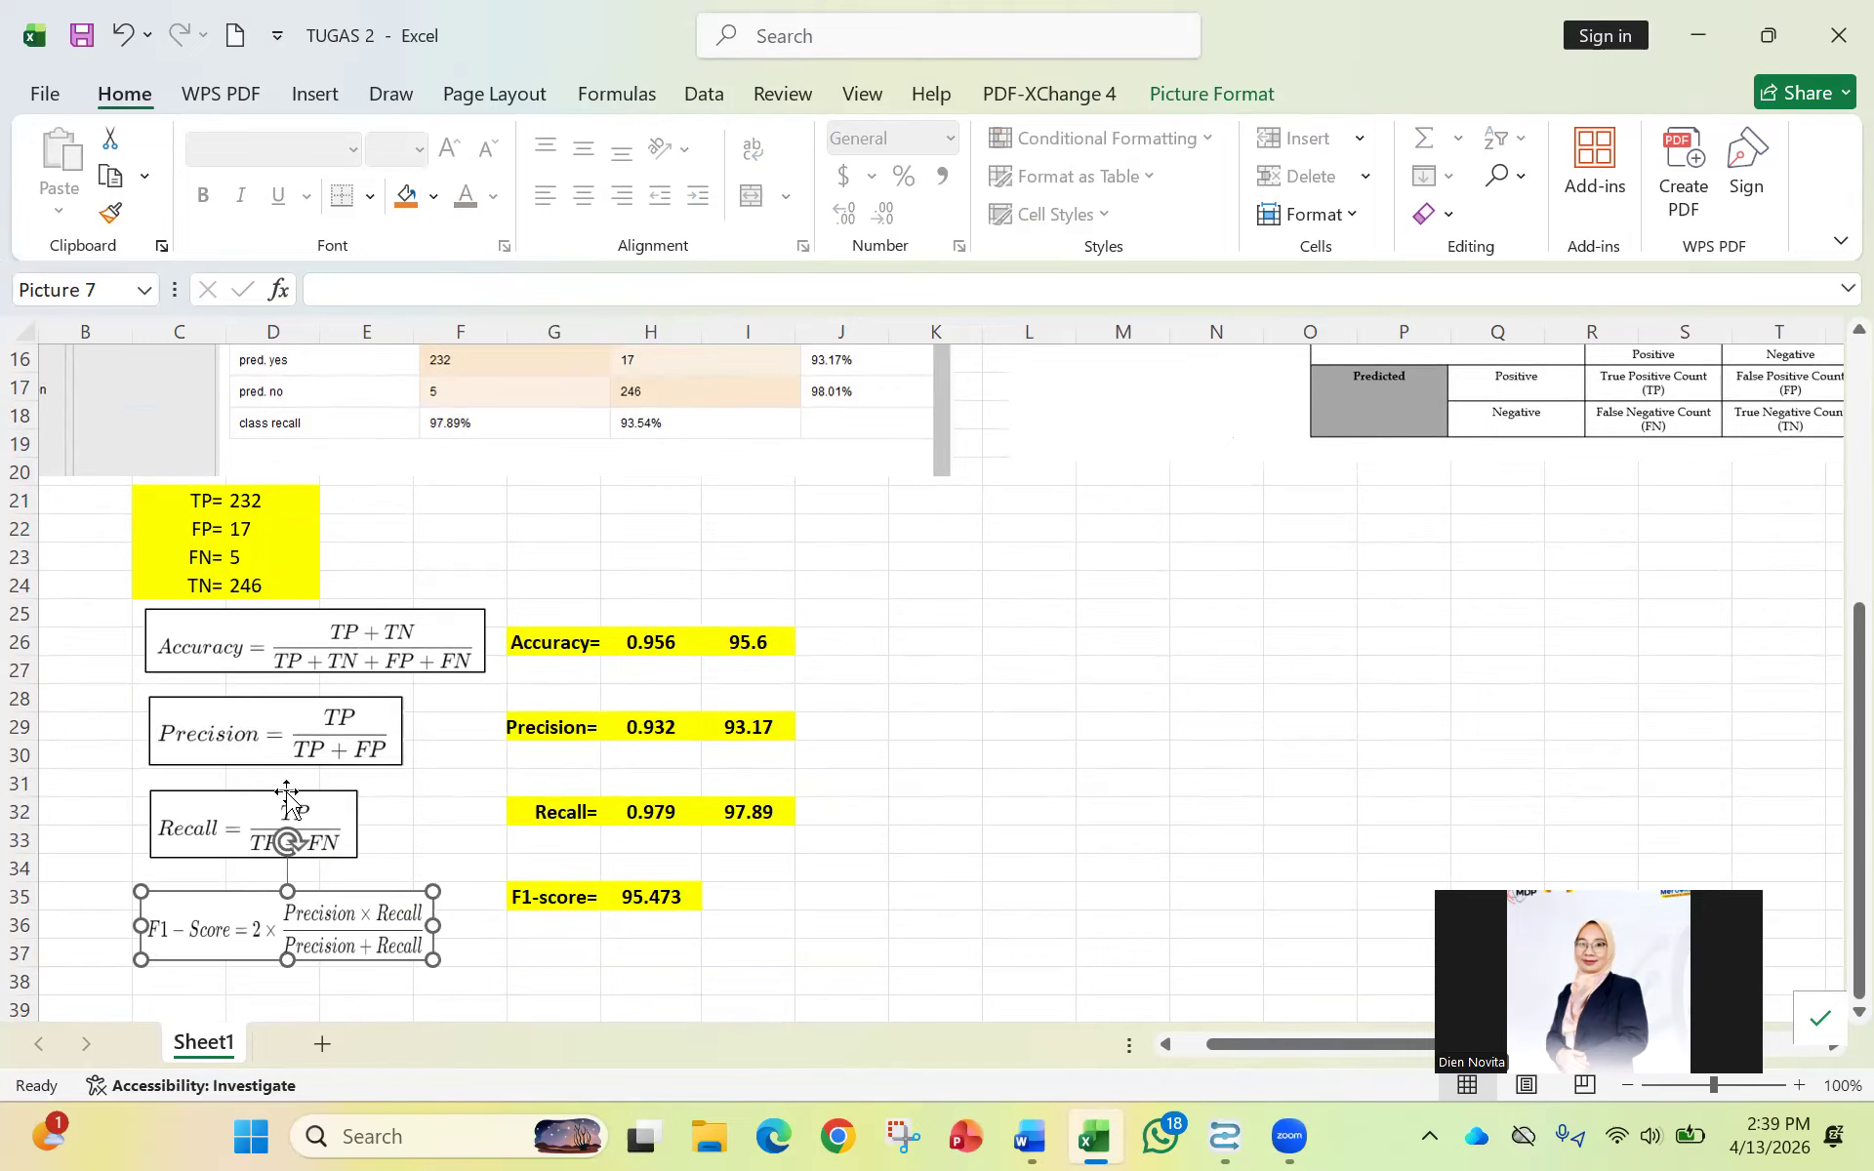
key("shift+Tab")
key("shift+Tab")
key("shift+Tab")
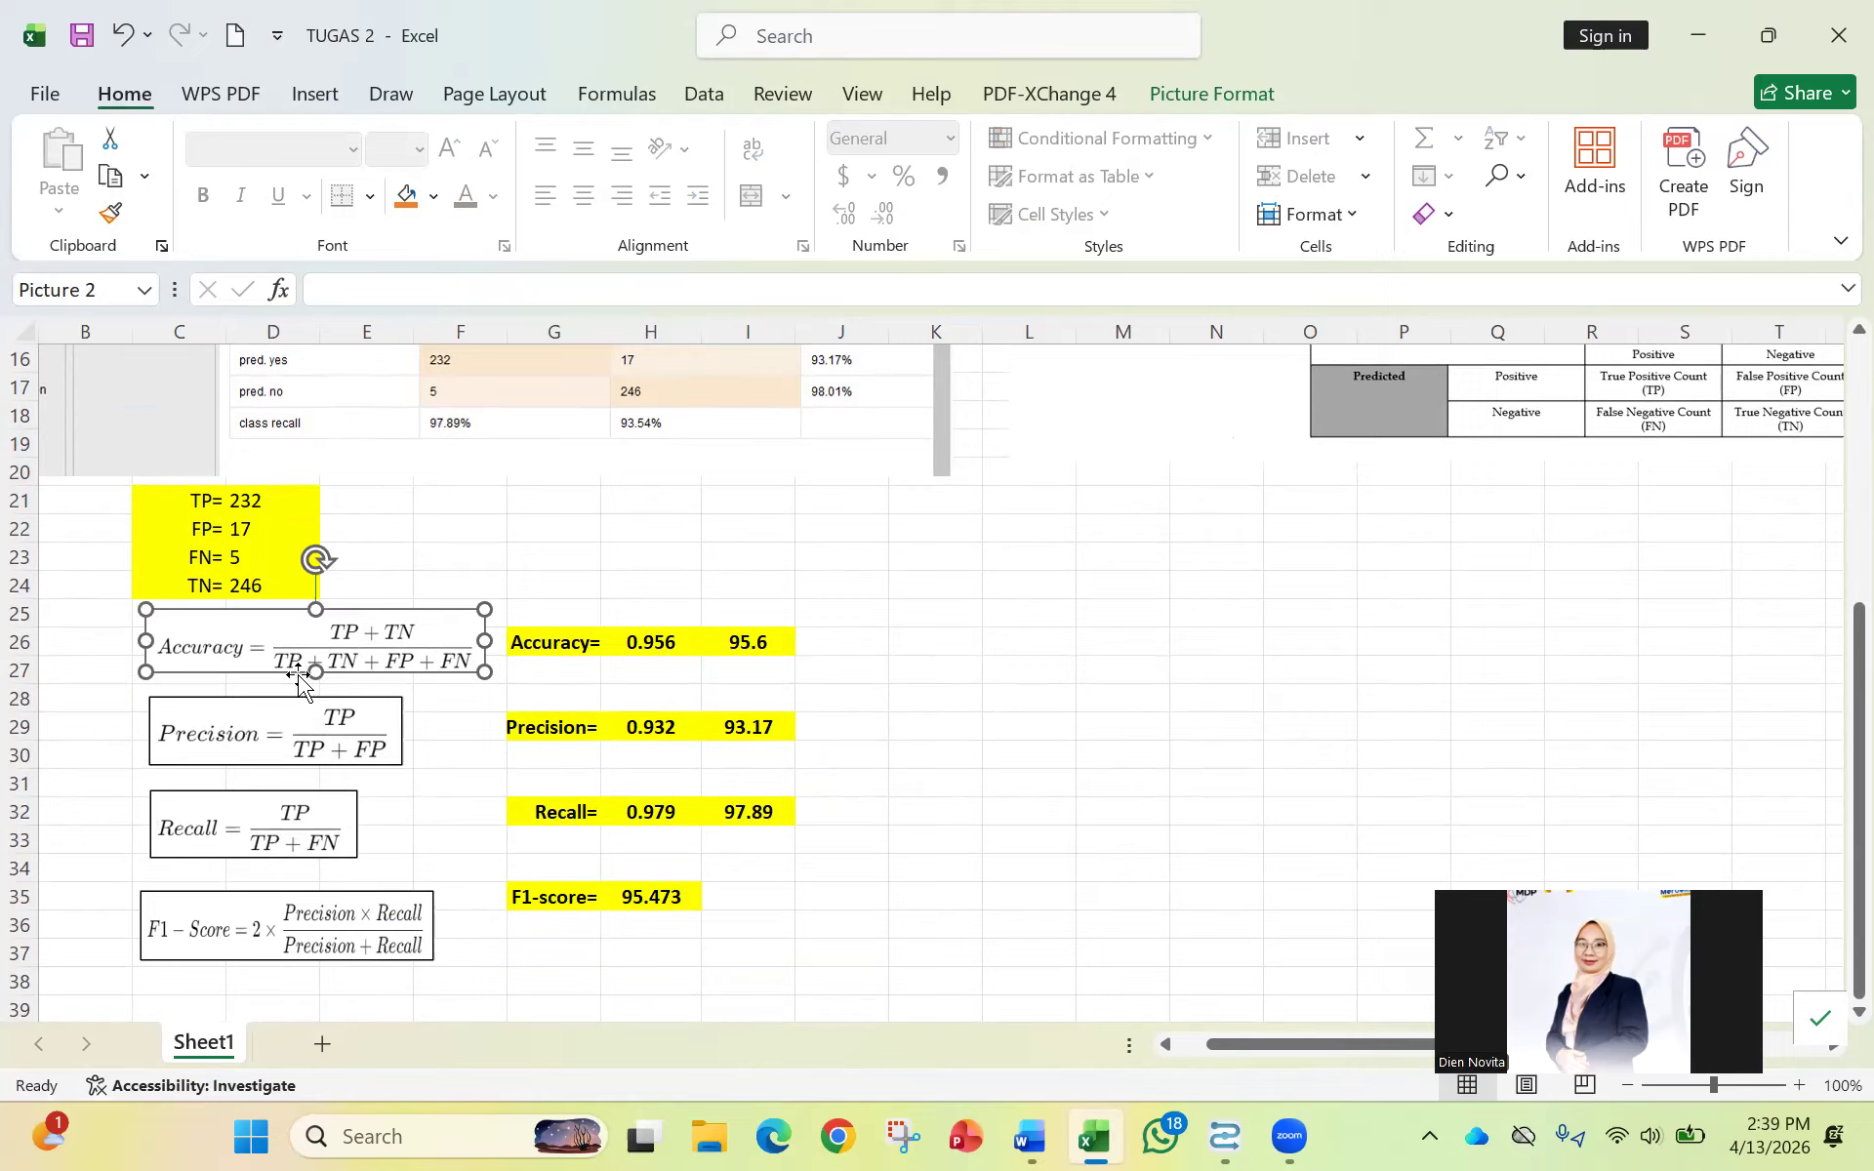
key("Tab")
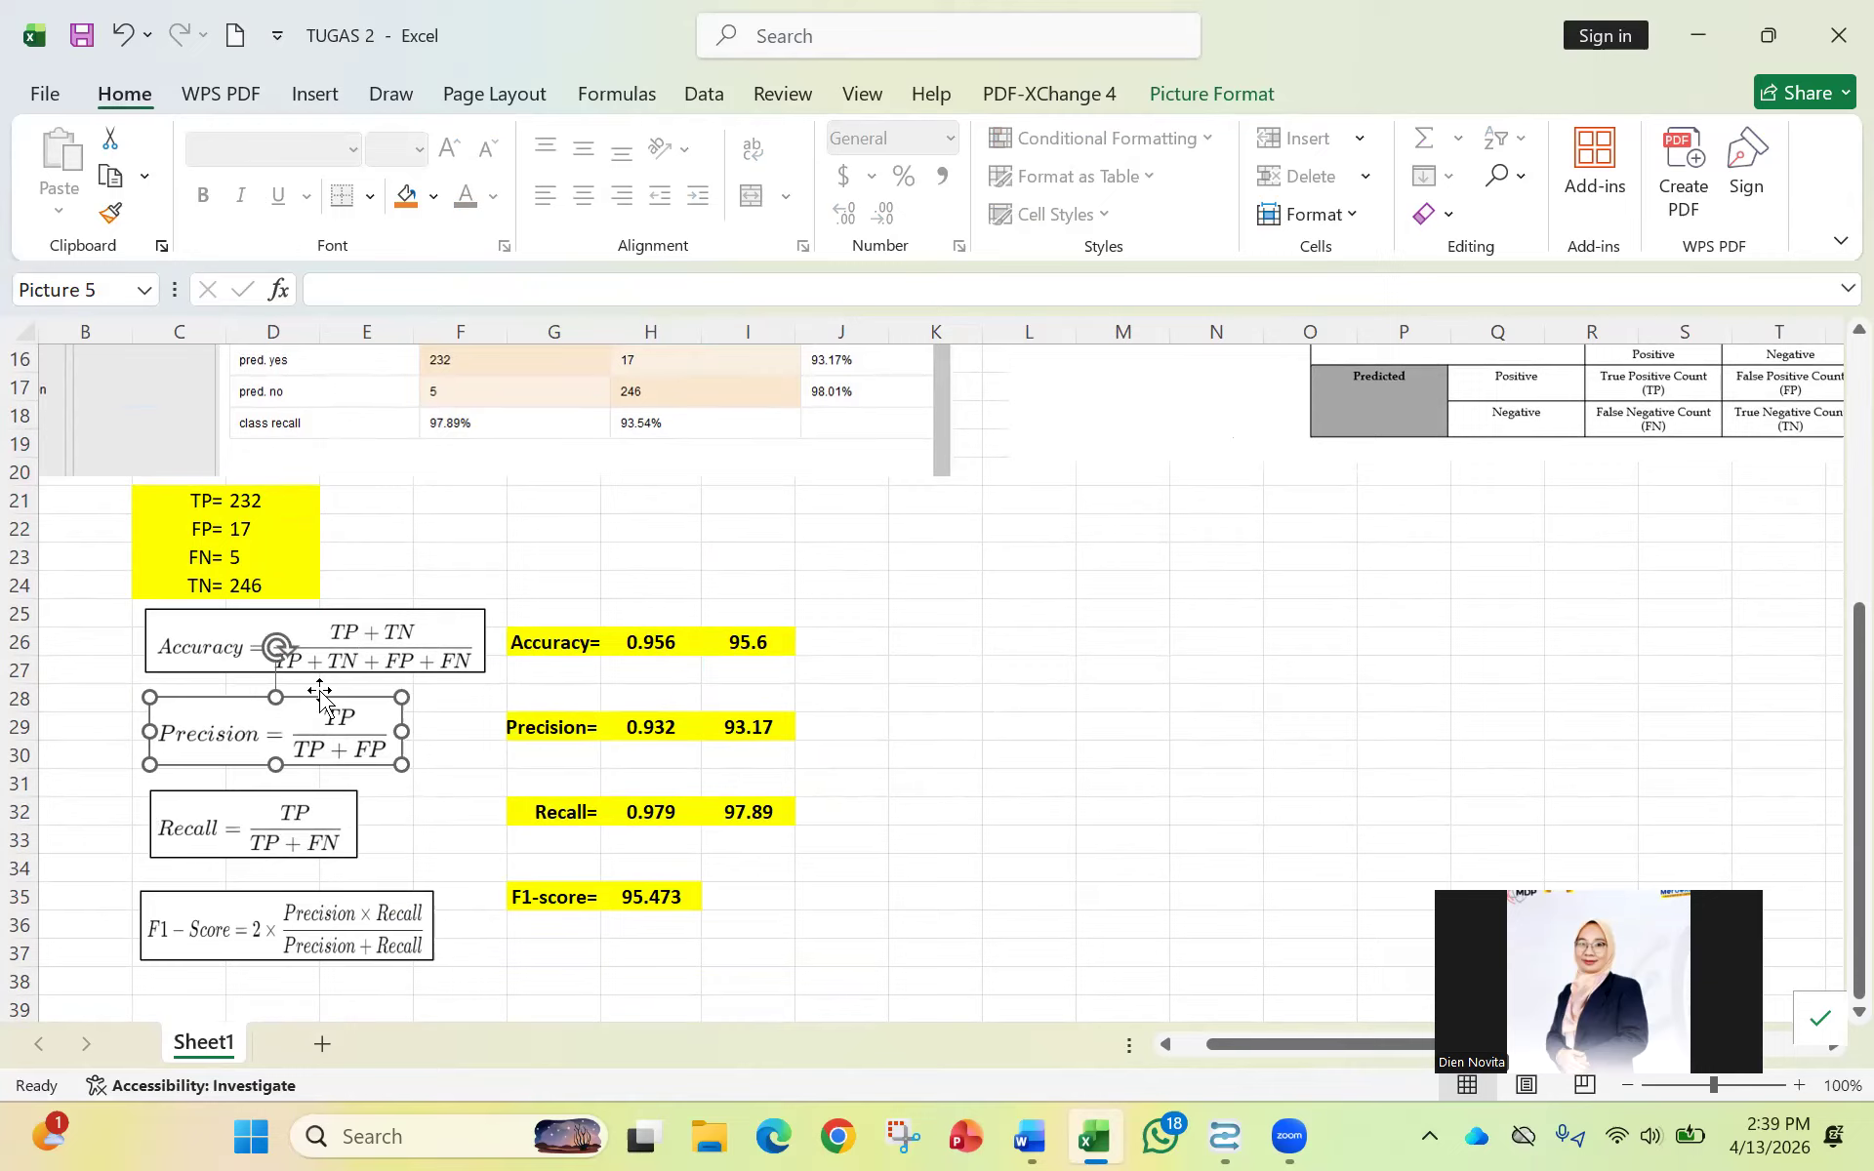
key("shift+Tab")
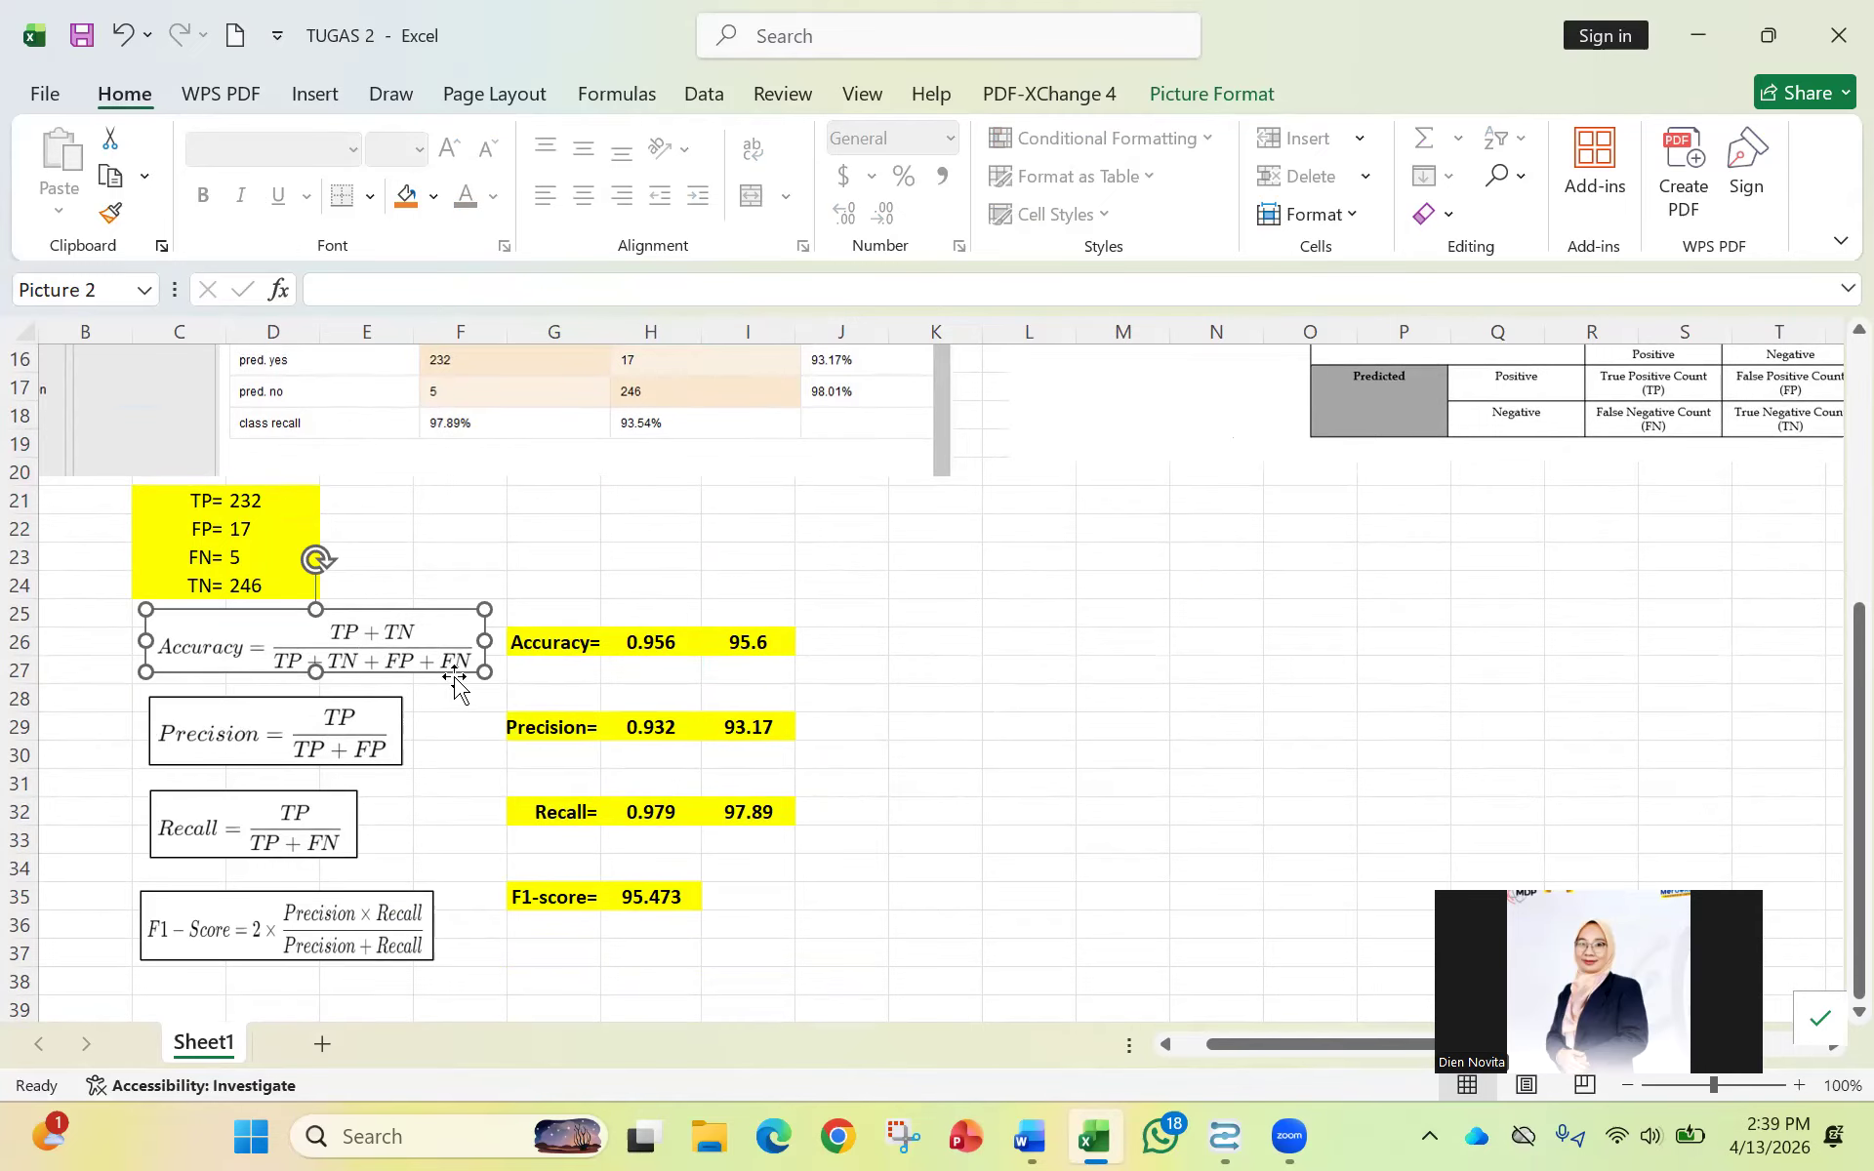
left_click(491, 563)
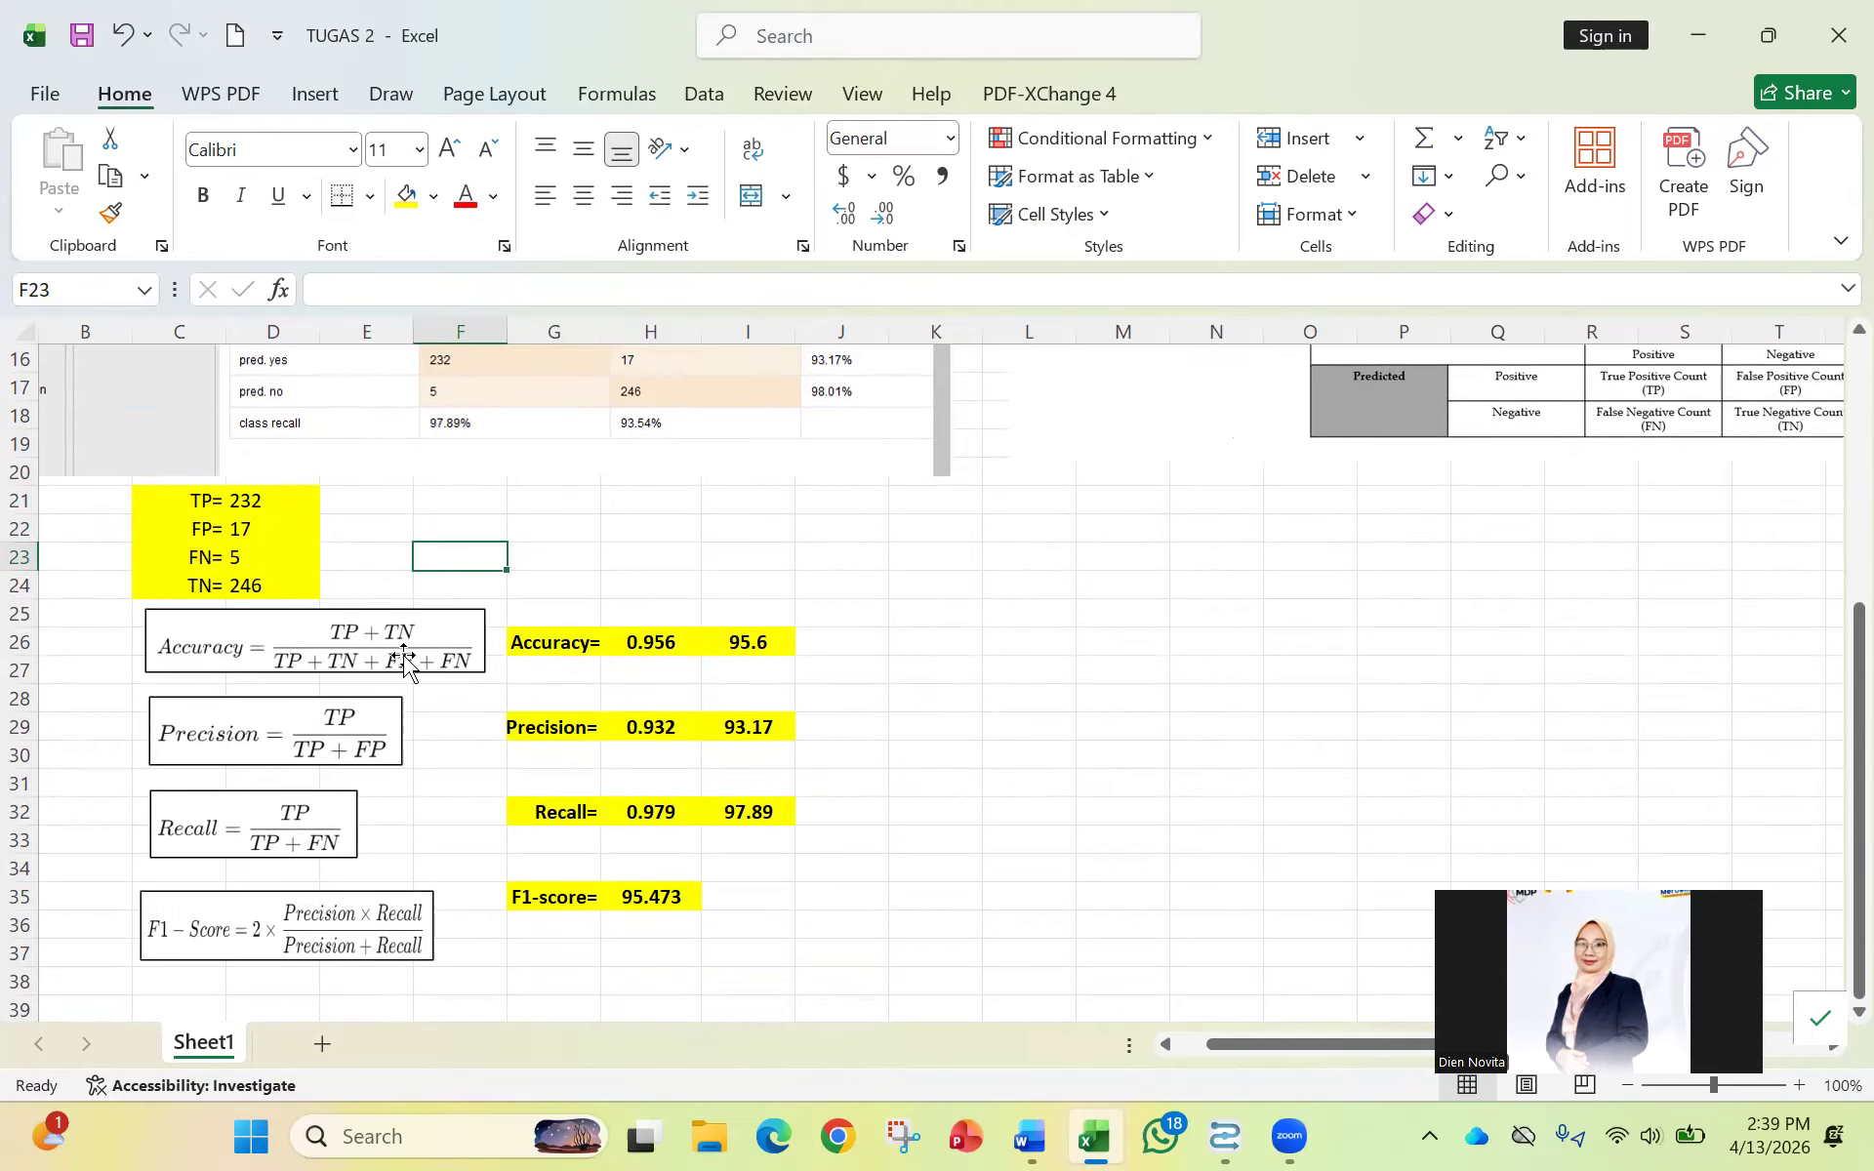
scroll(464, 627, "up", 2)
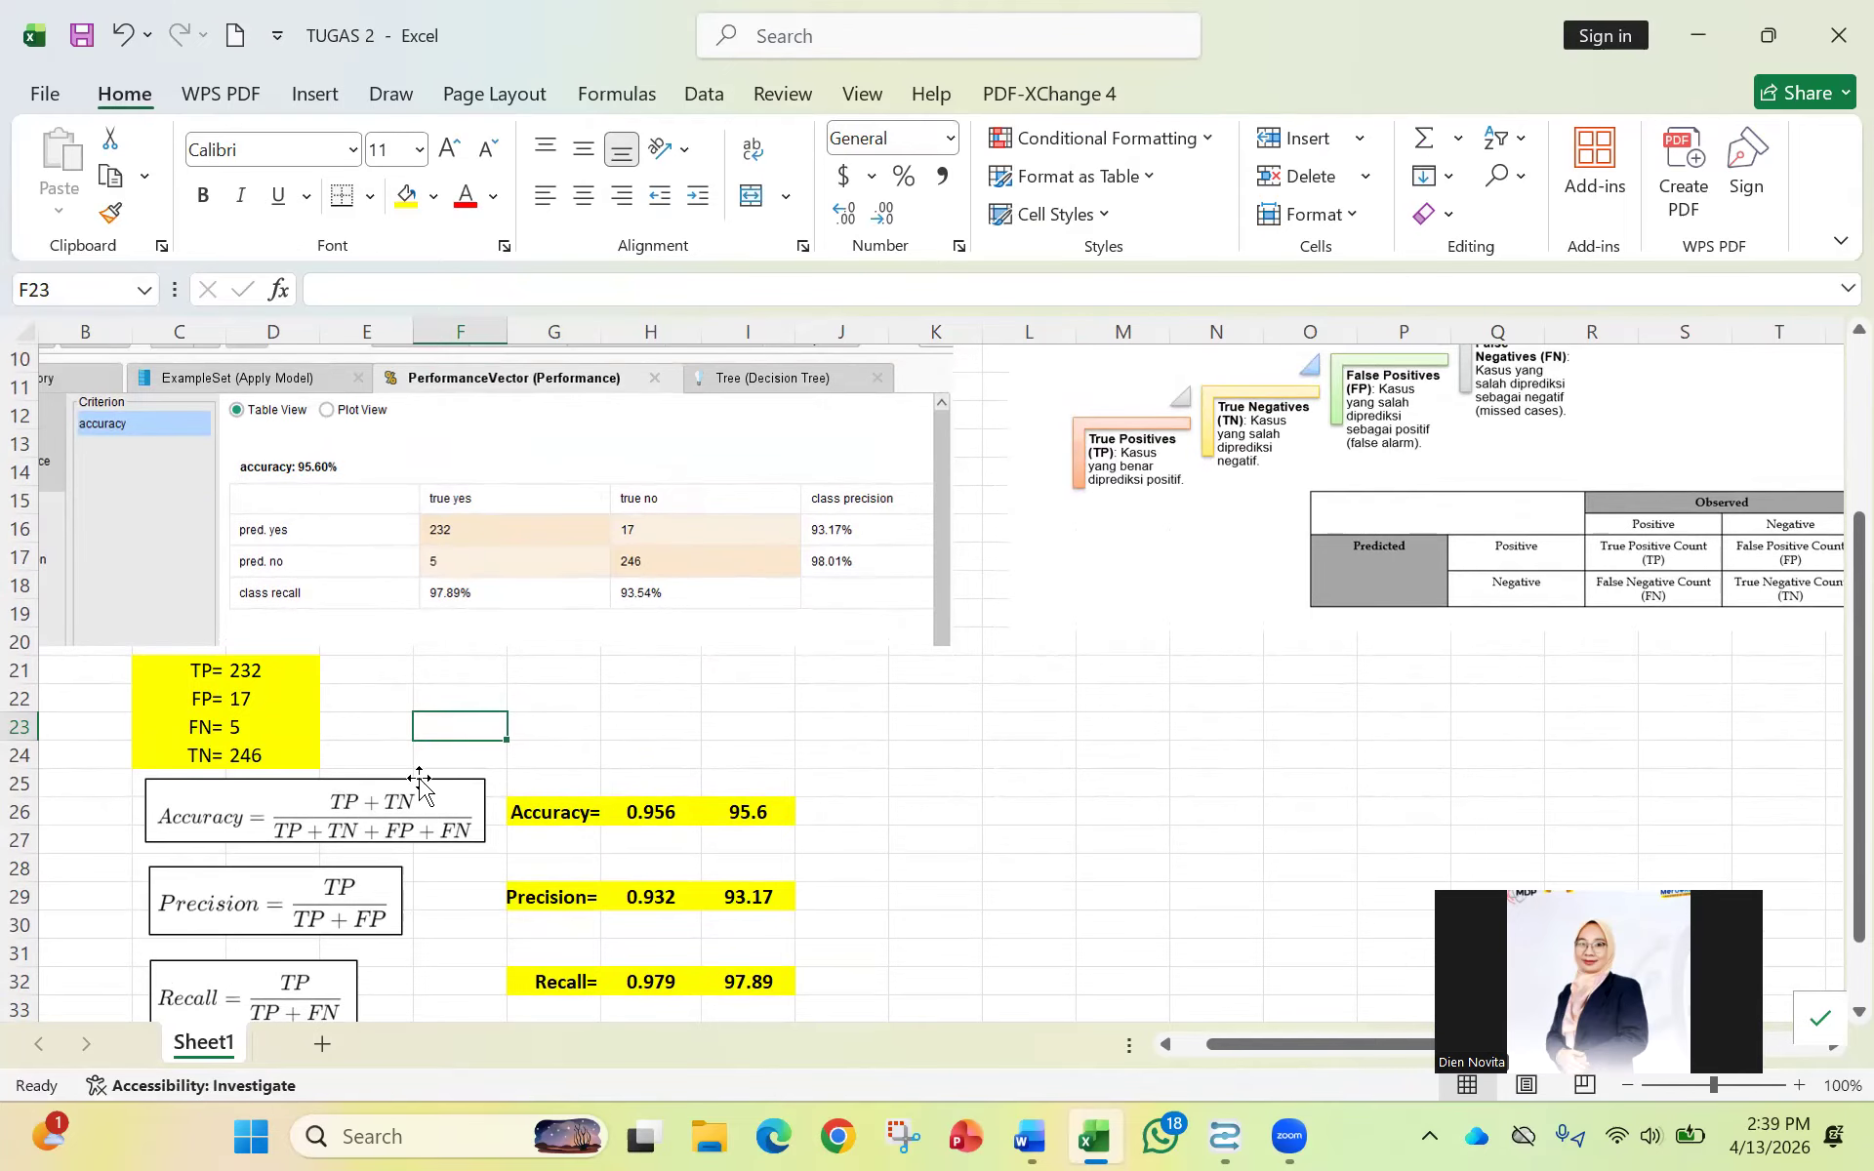
scroll(1025, 439, "up", 1)
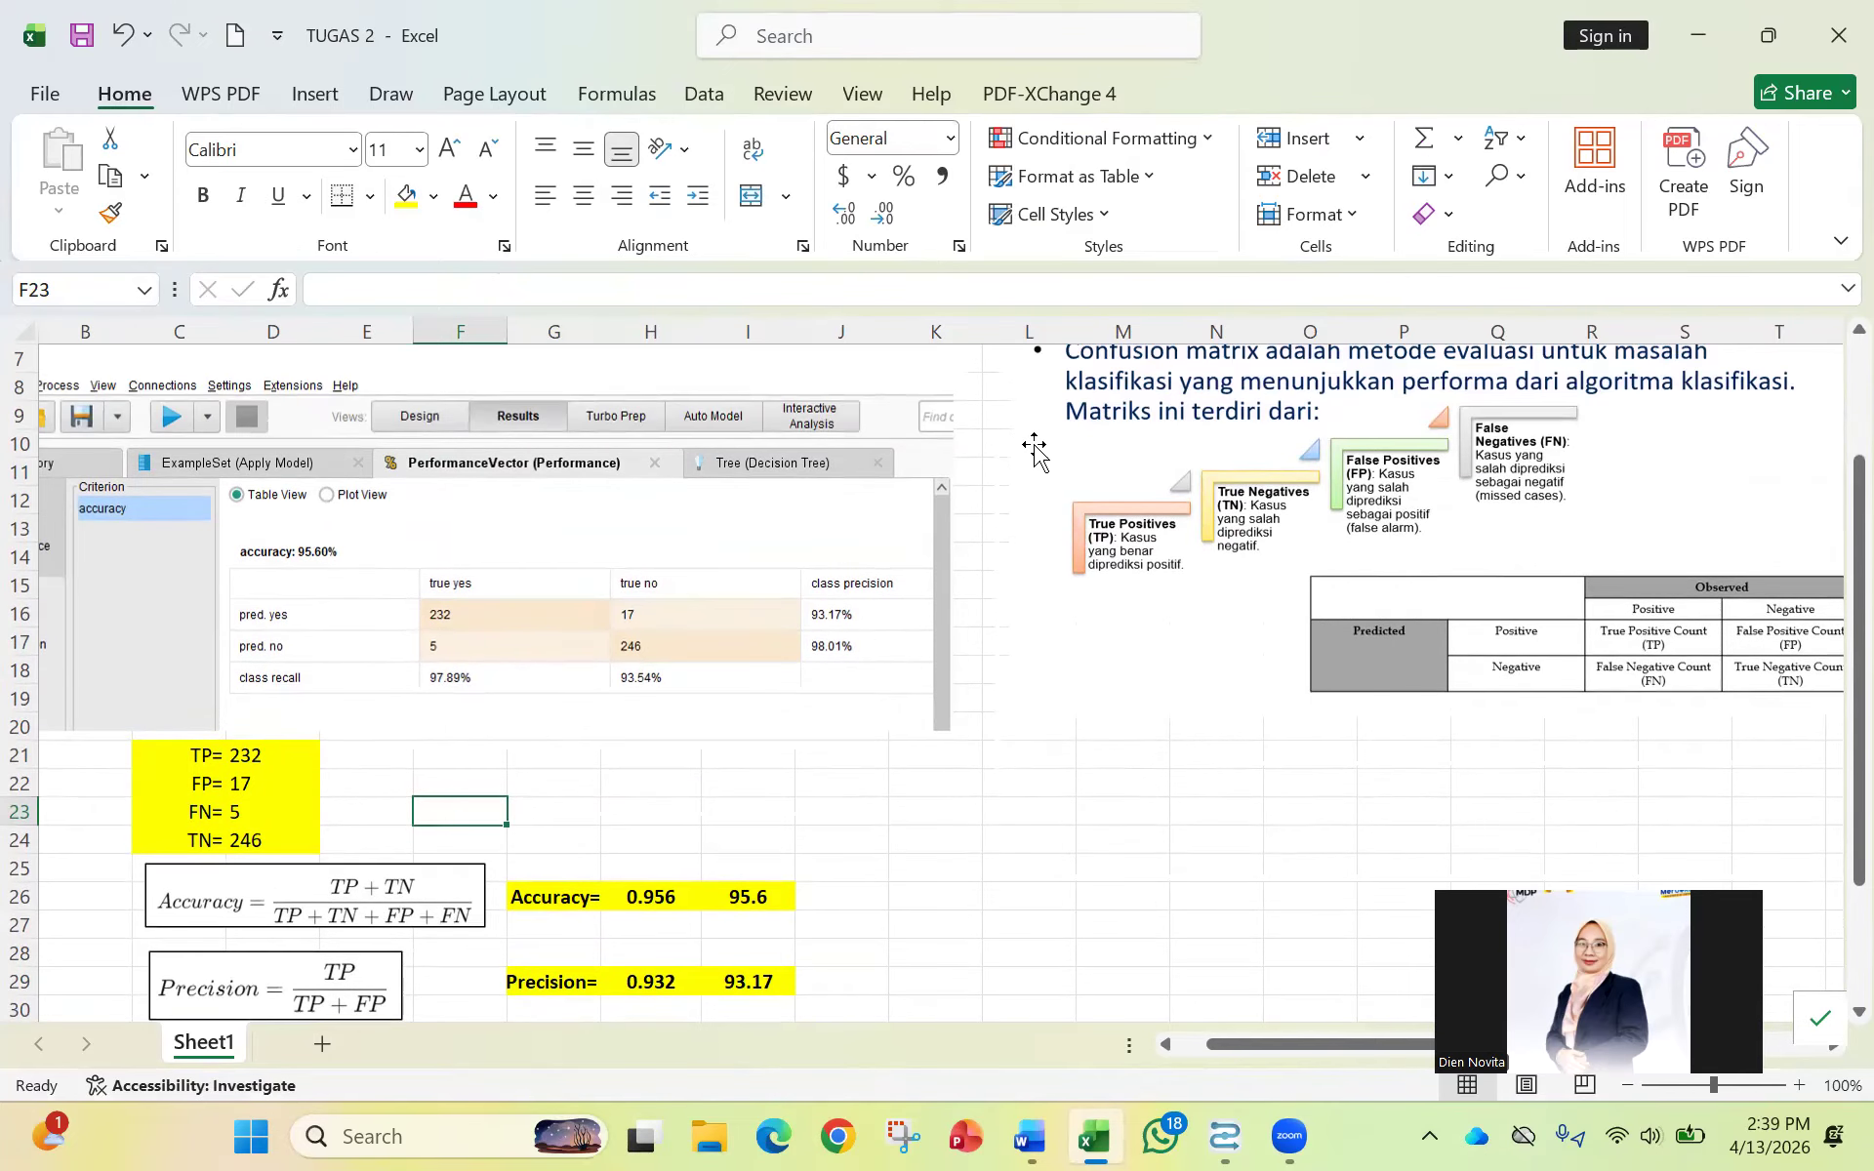
Return to Altair AI Studio and search the operators for performance.
left_click(1225, 1136)
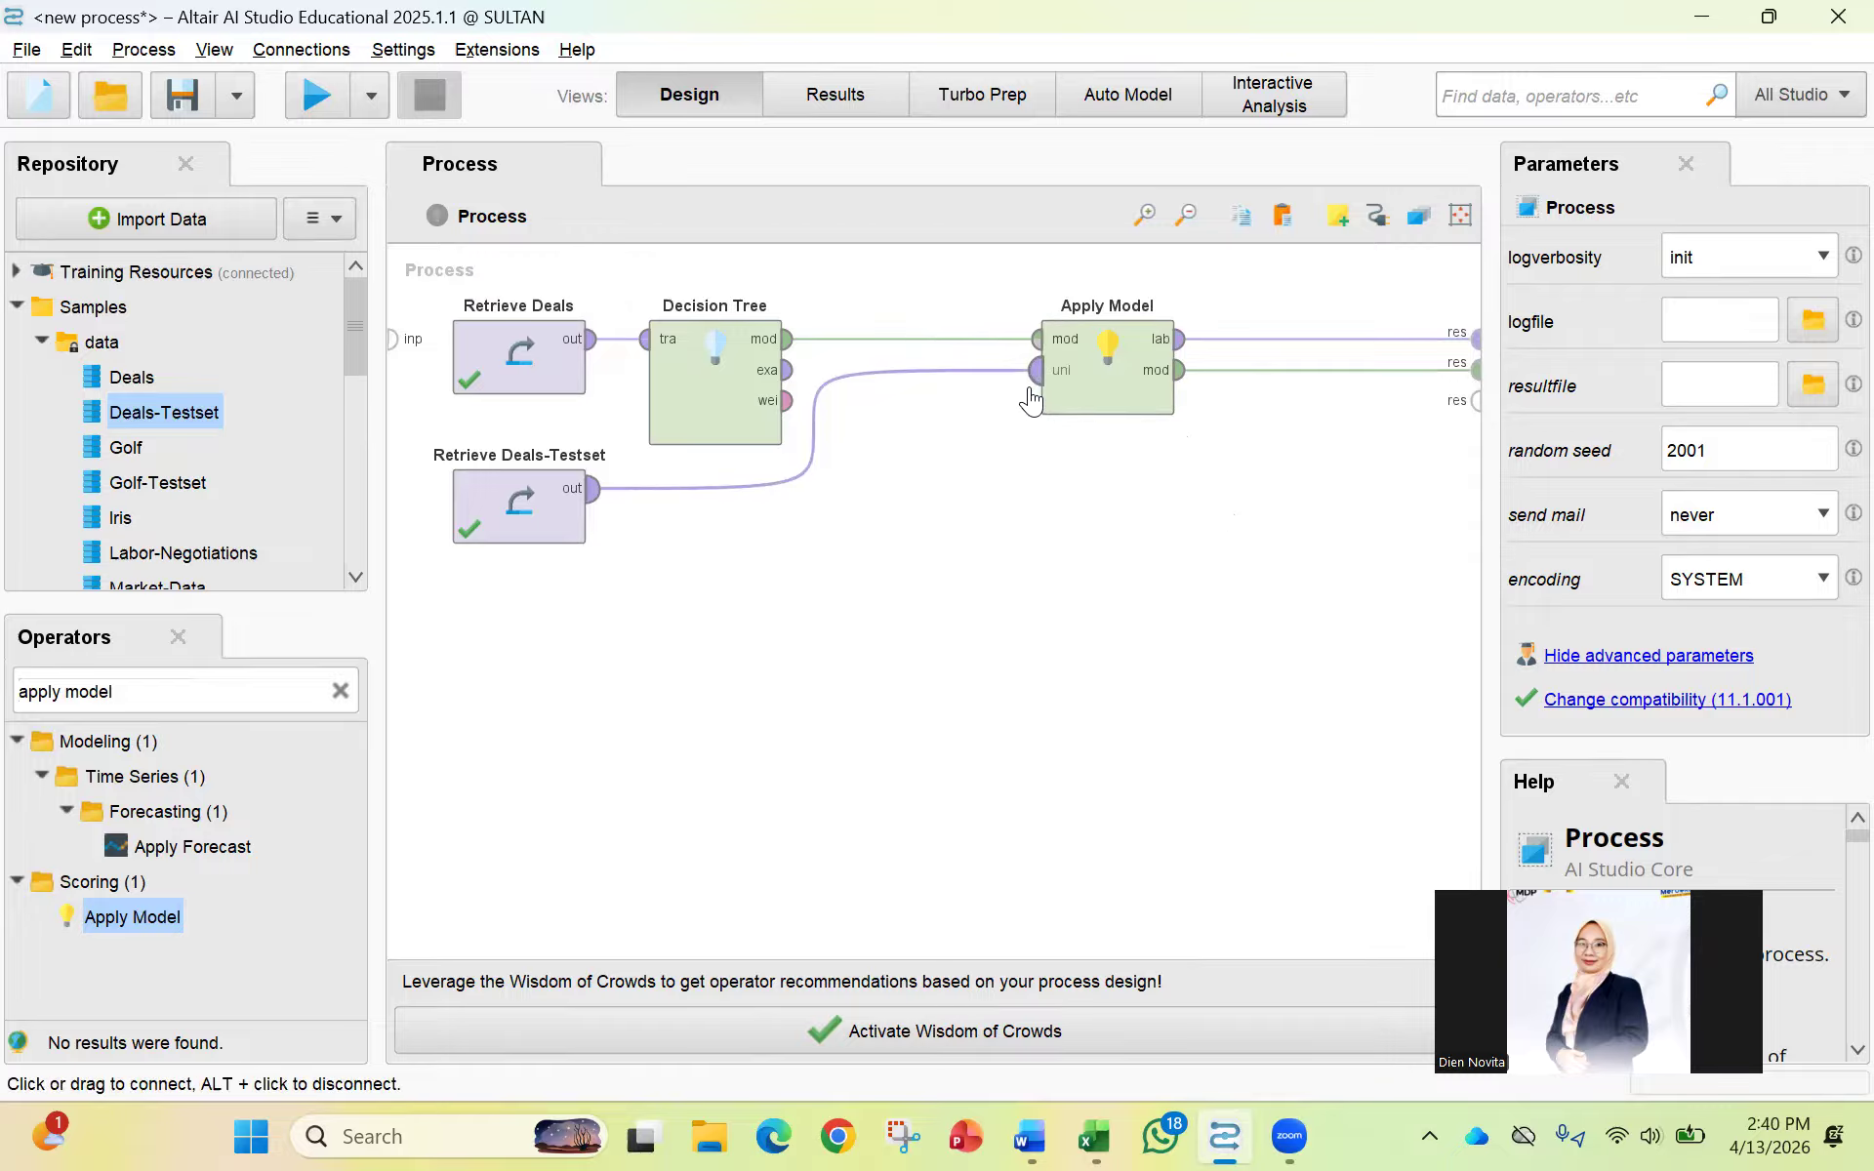
triple_click(288, 691)
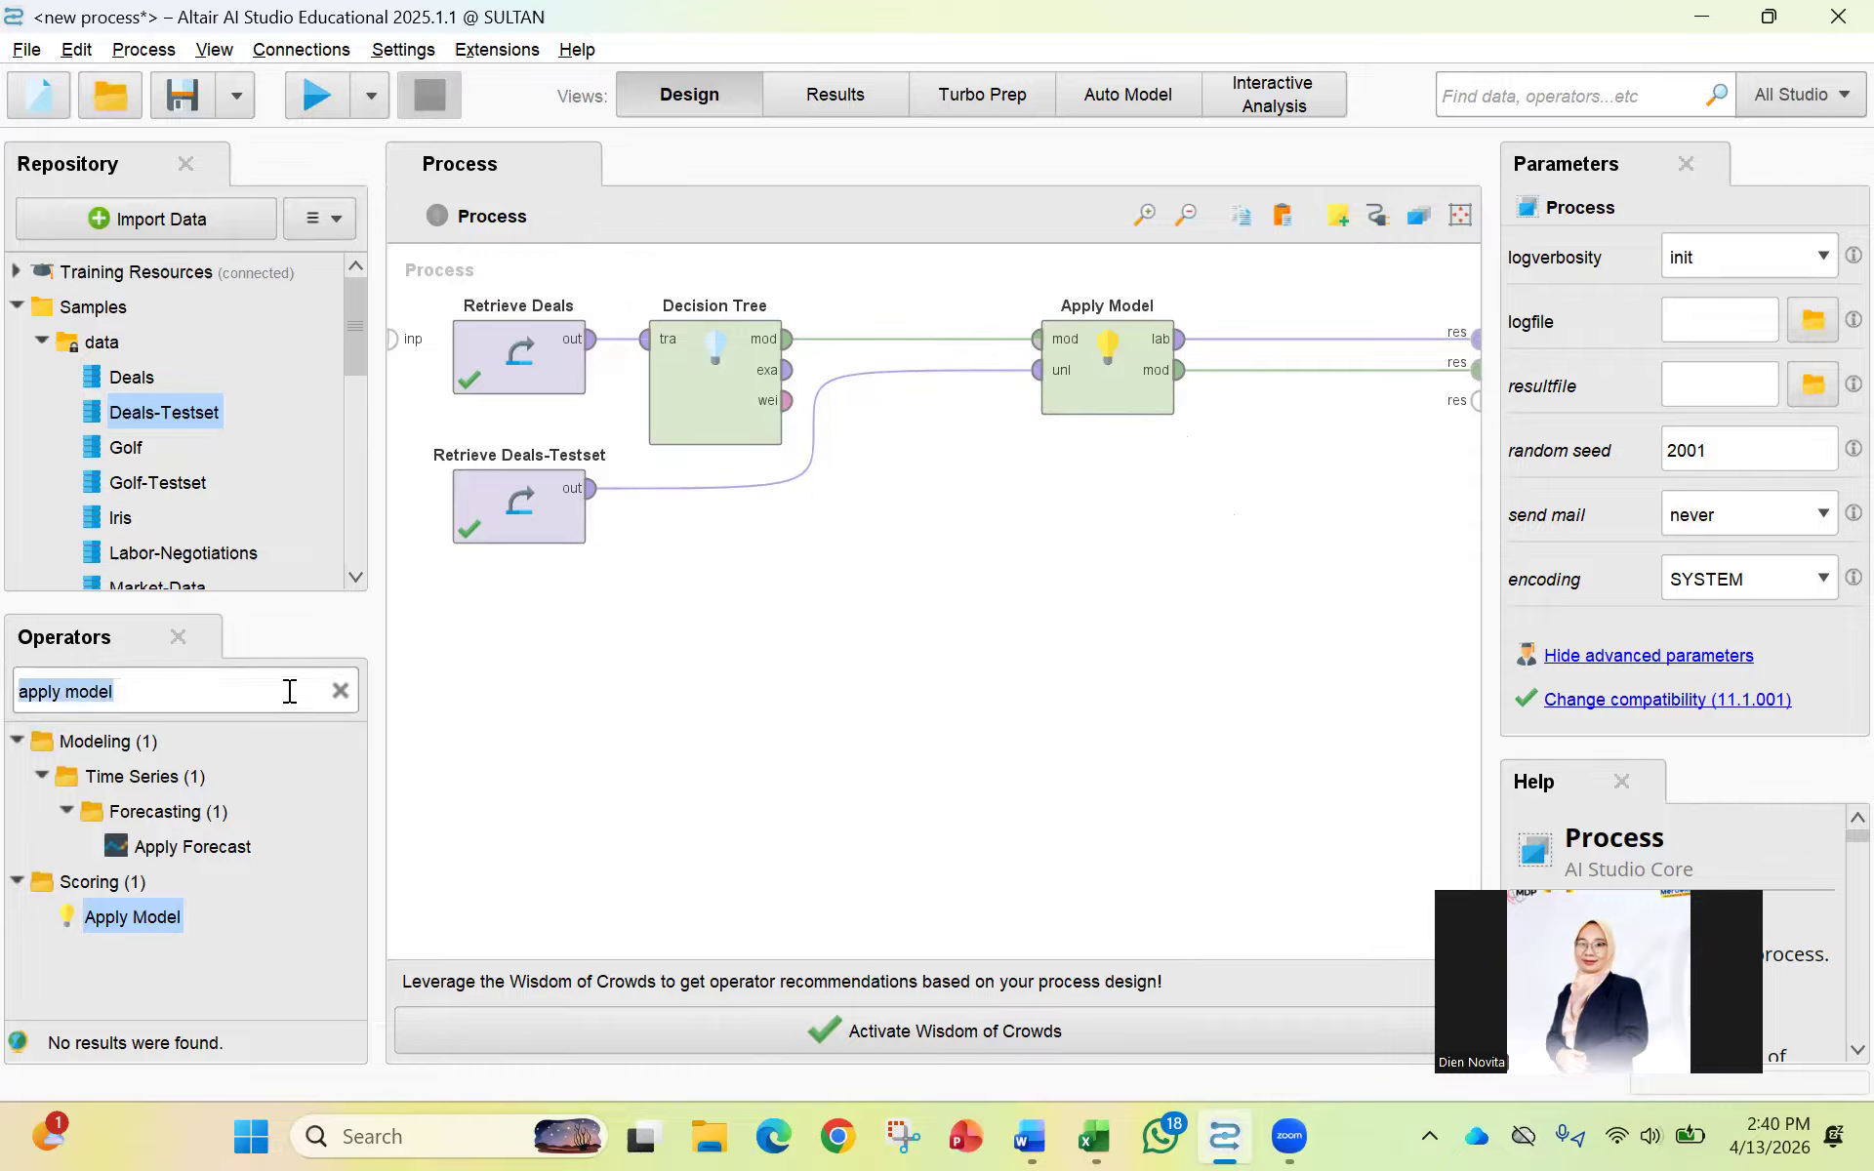
key("BackSpace")
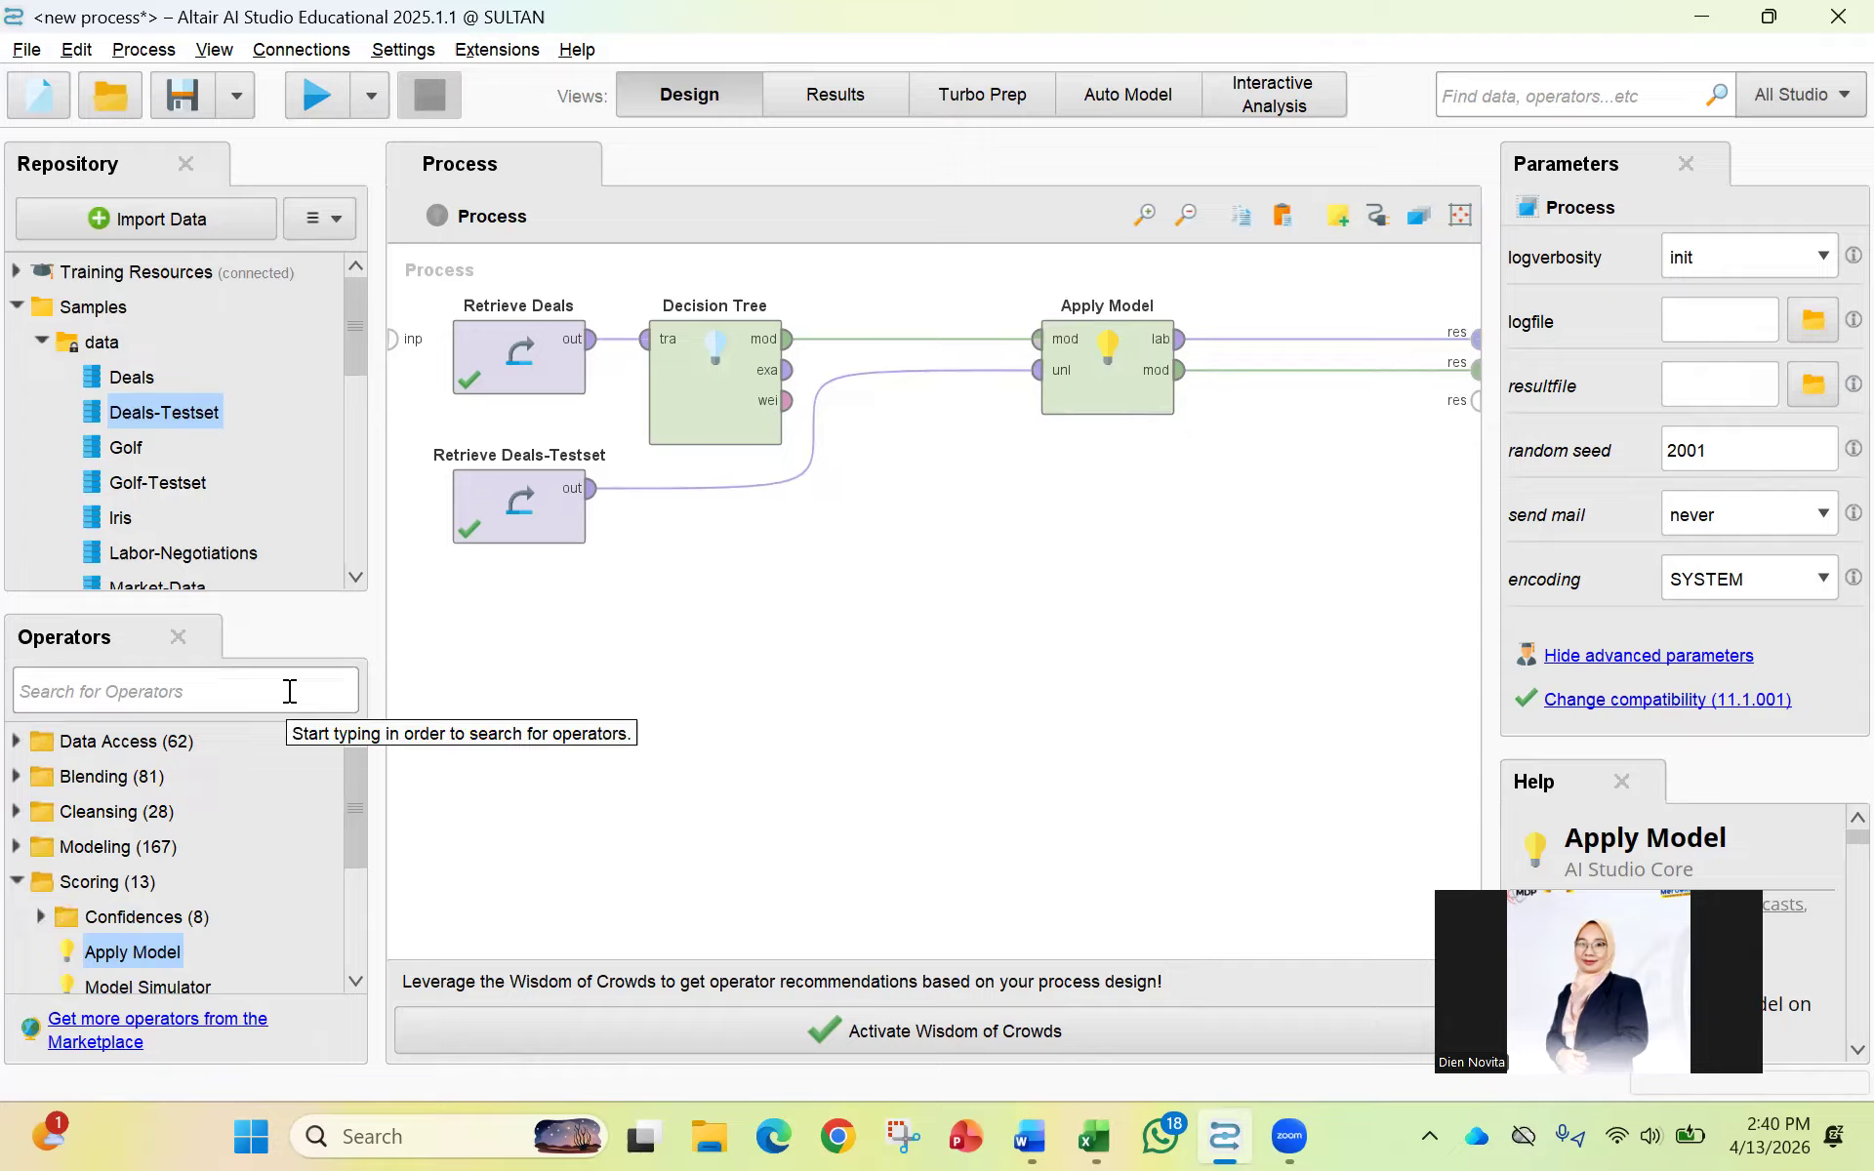
type("perfo")
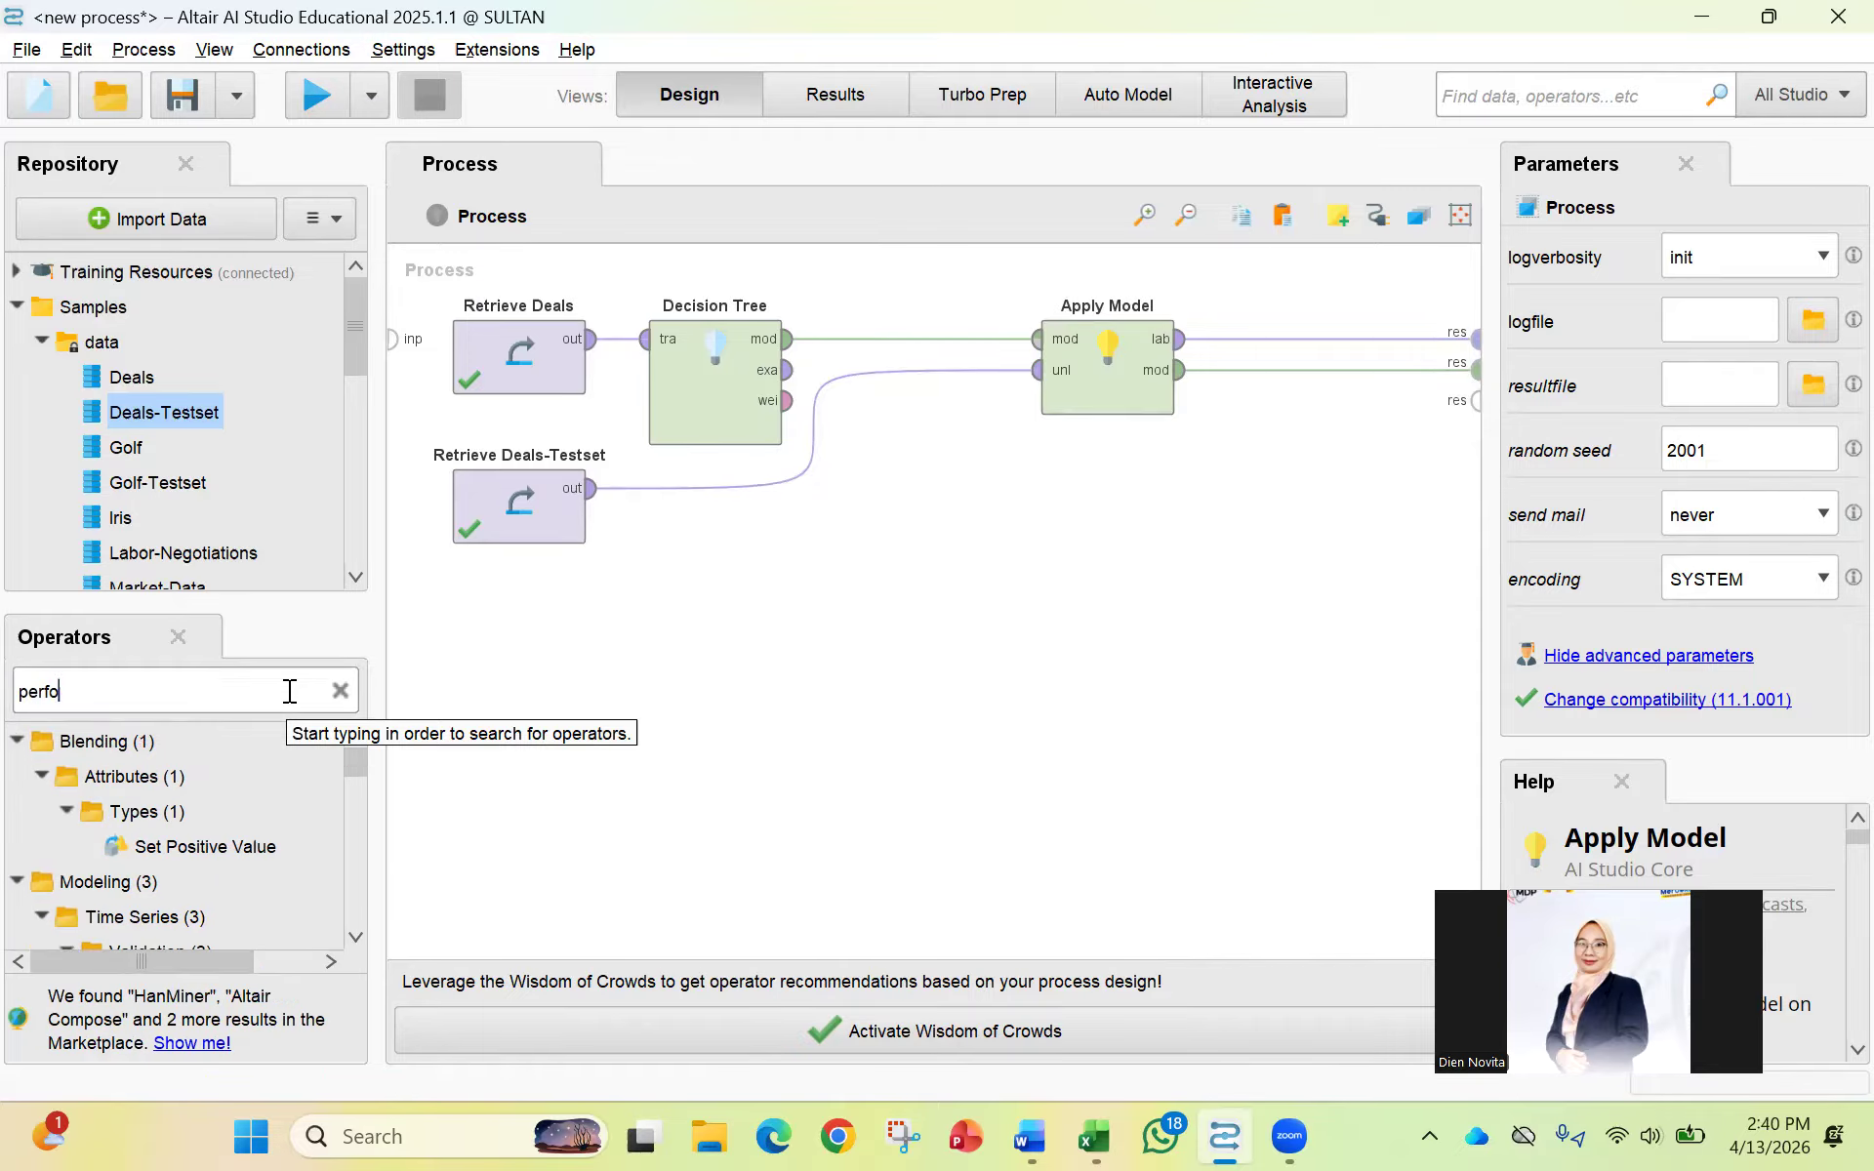
type("rman")
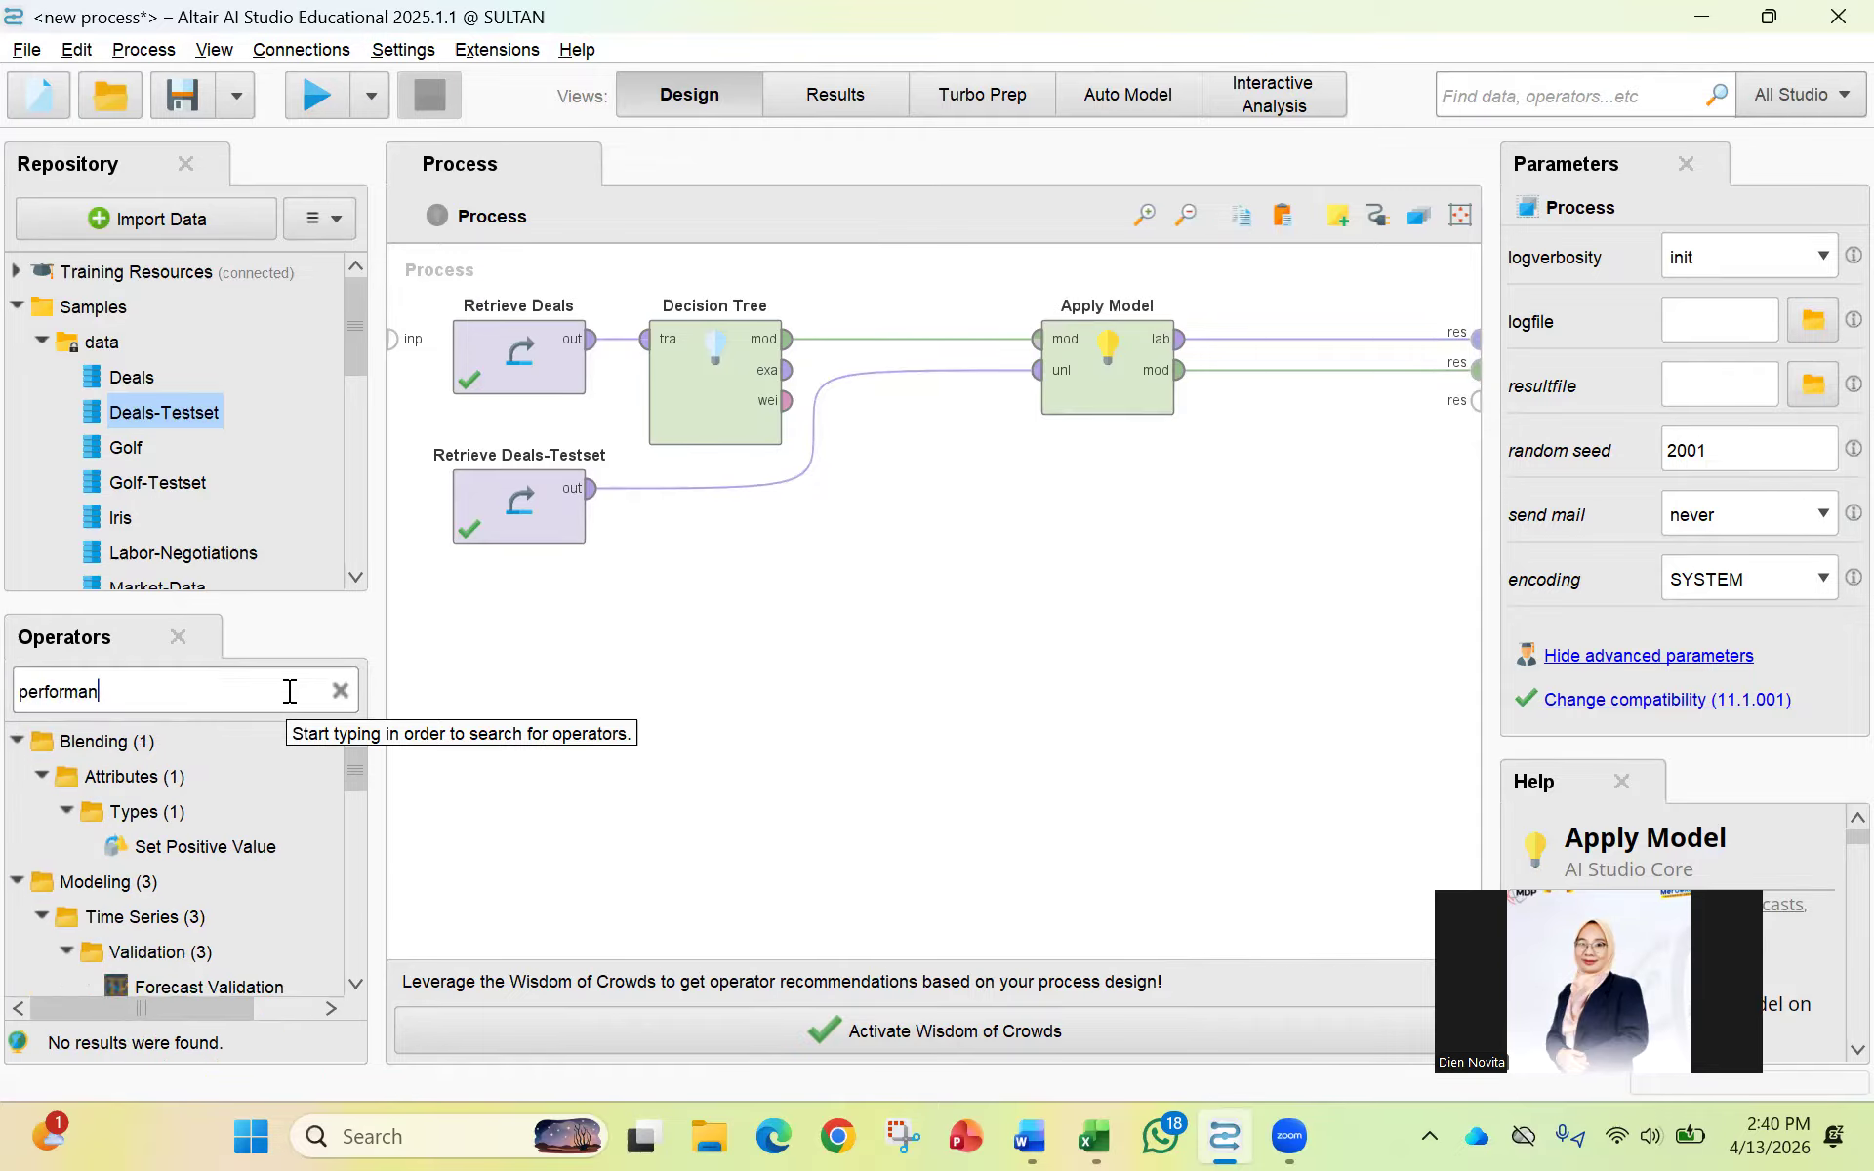
type("ce model")
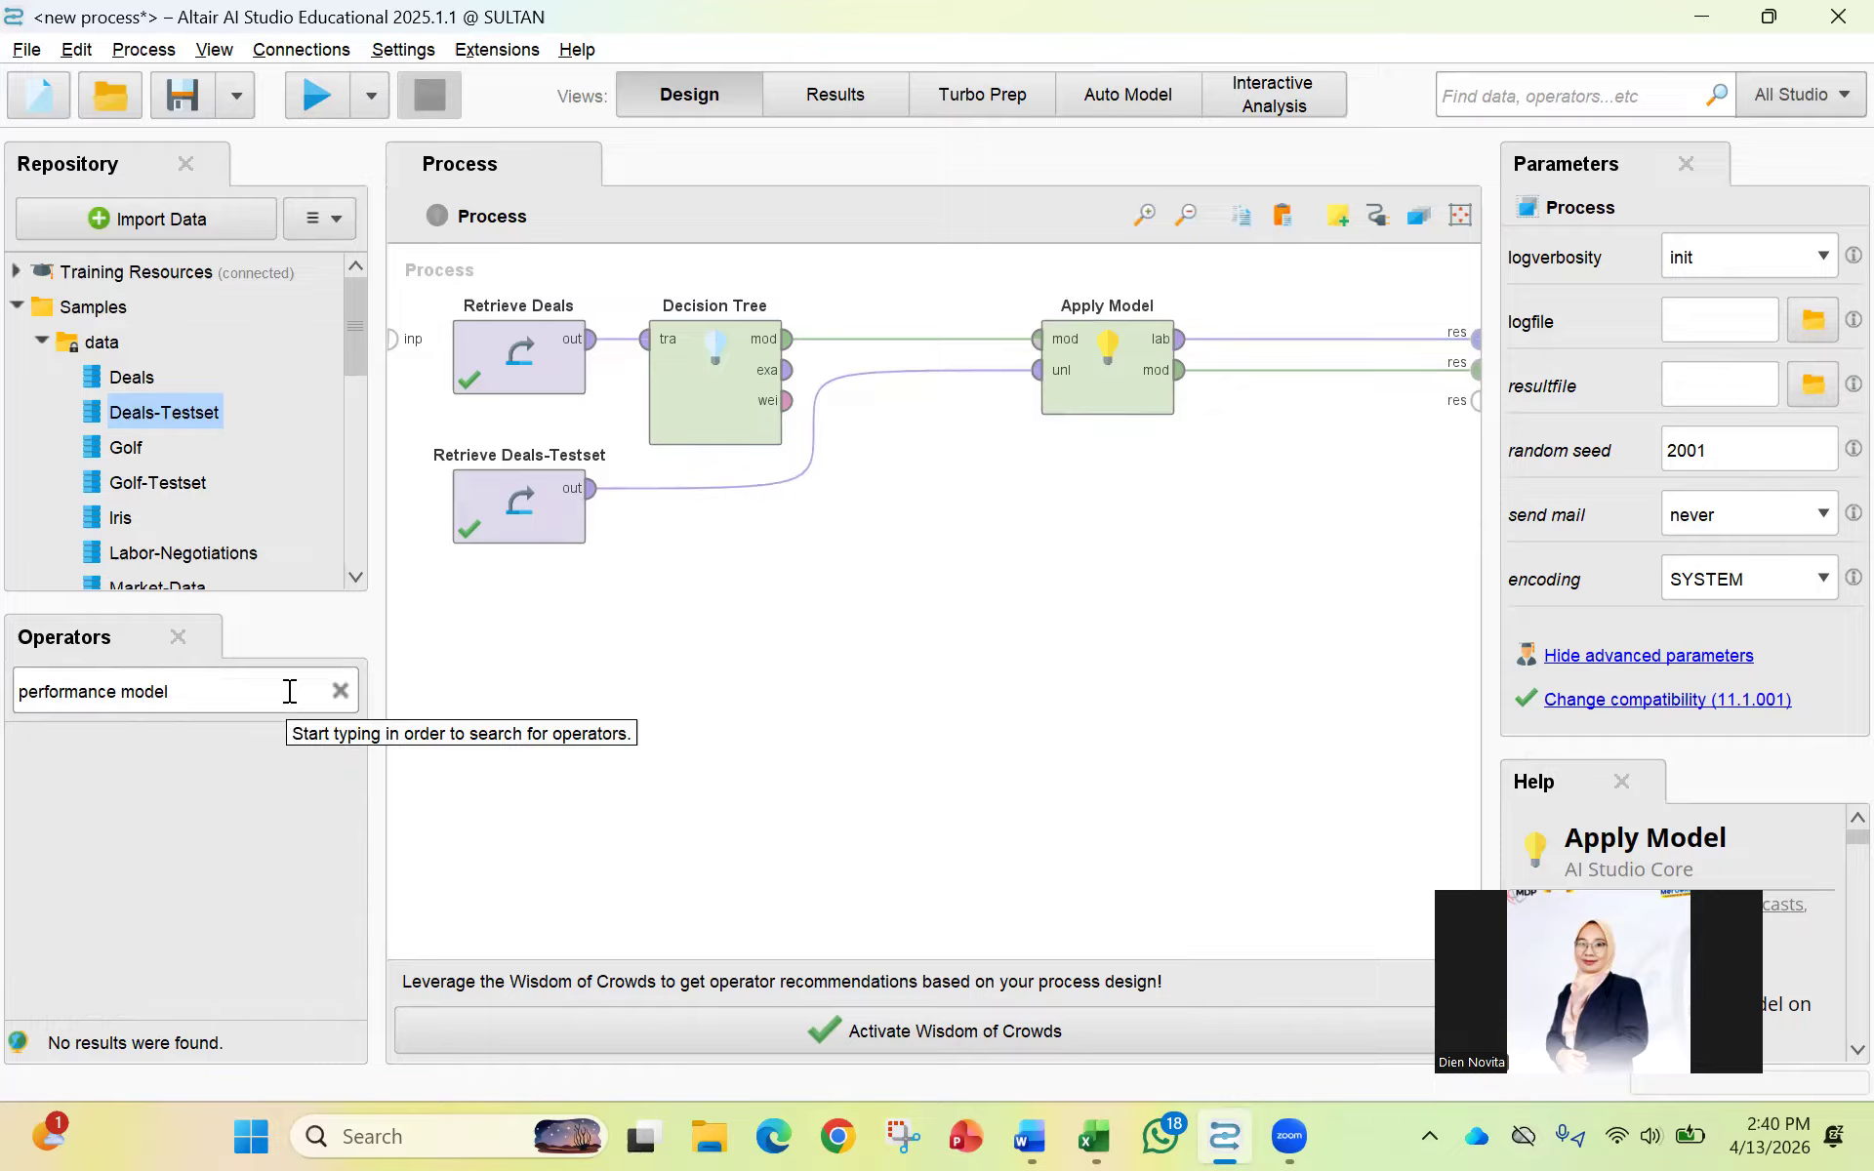
key("BackSpace")
key("BackSpace")
key("BackSpace")
key("BackSpace")
key("BackSpace")
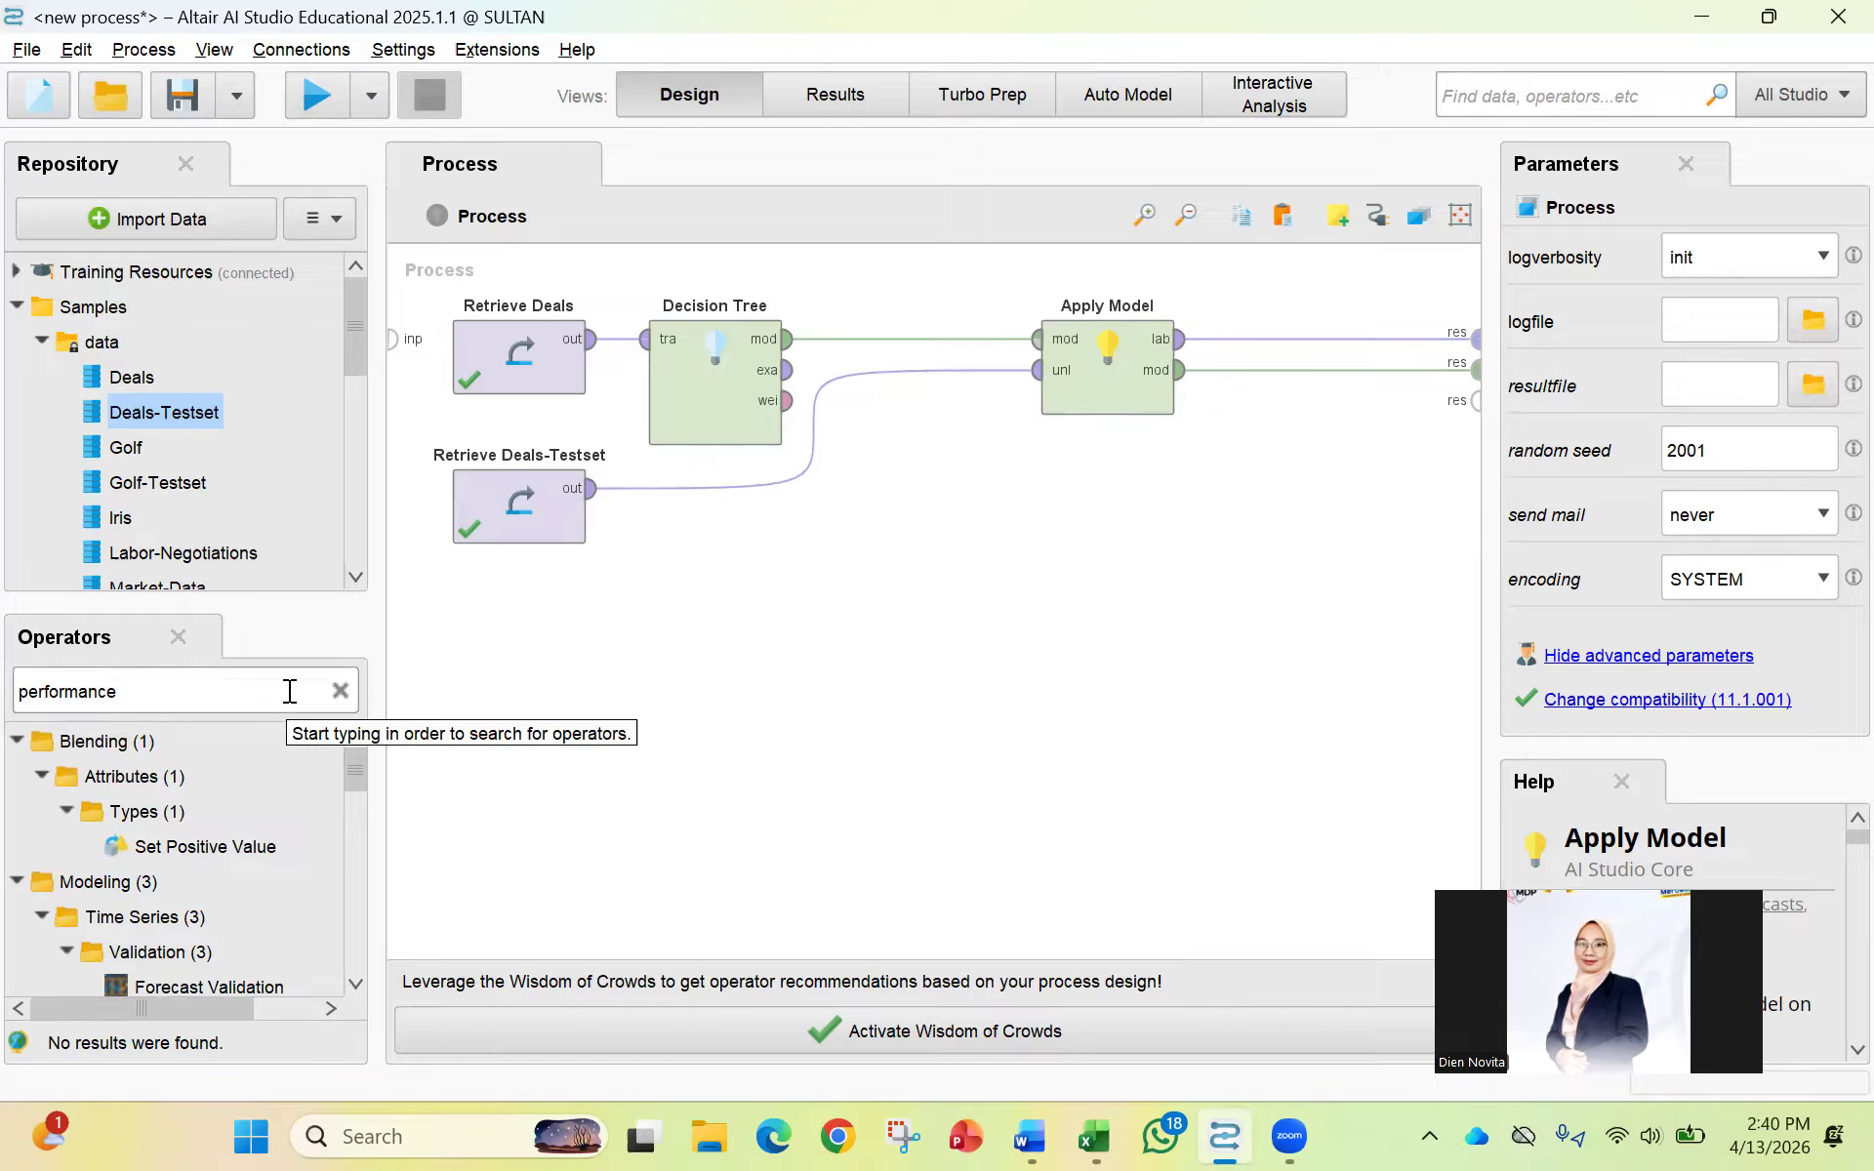
Insert the Performance (Classification) operator between Apply Model and the process result ports.
scroll(250, 725, "down", 3)
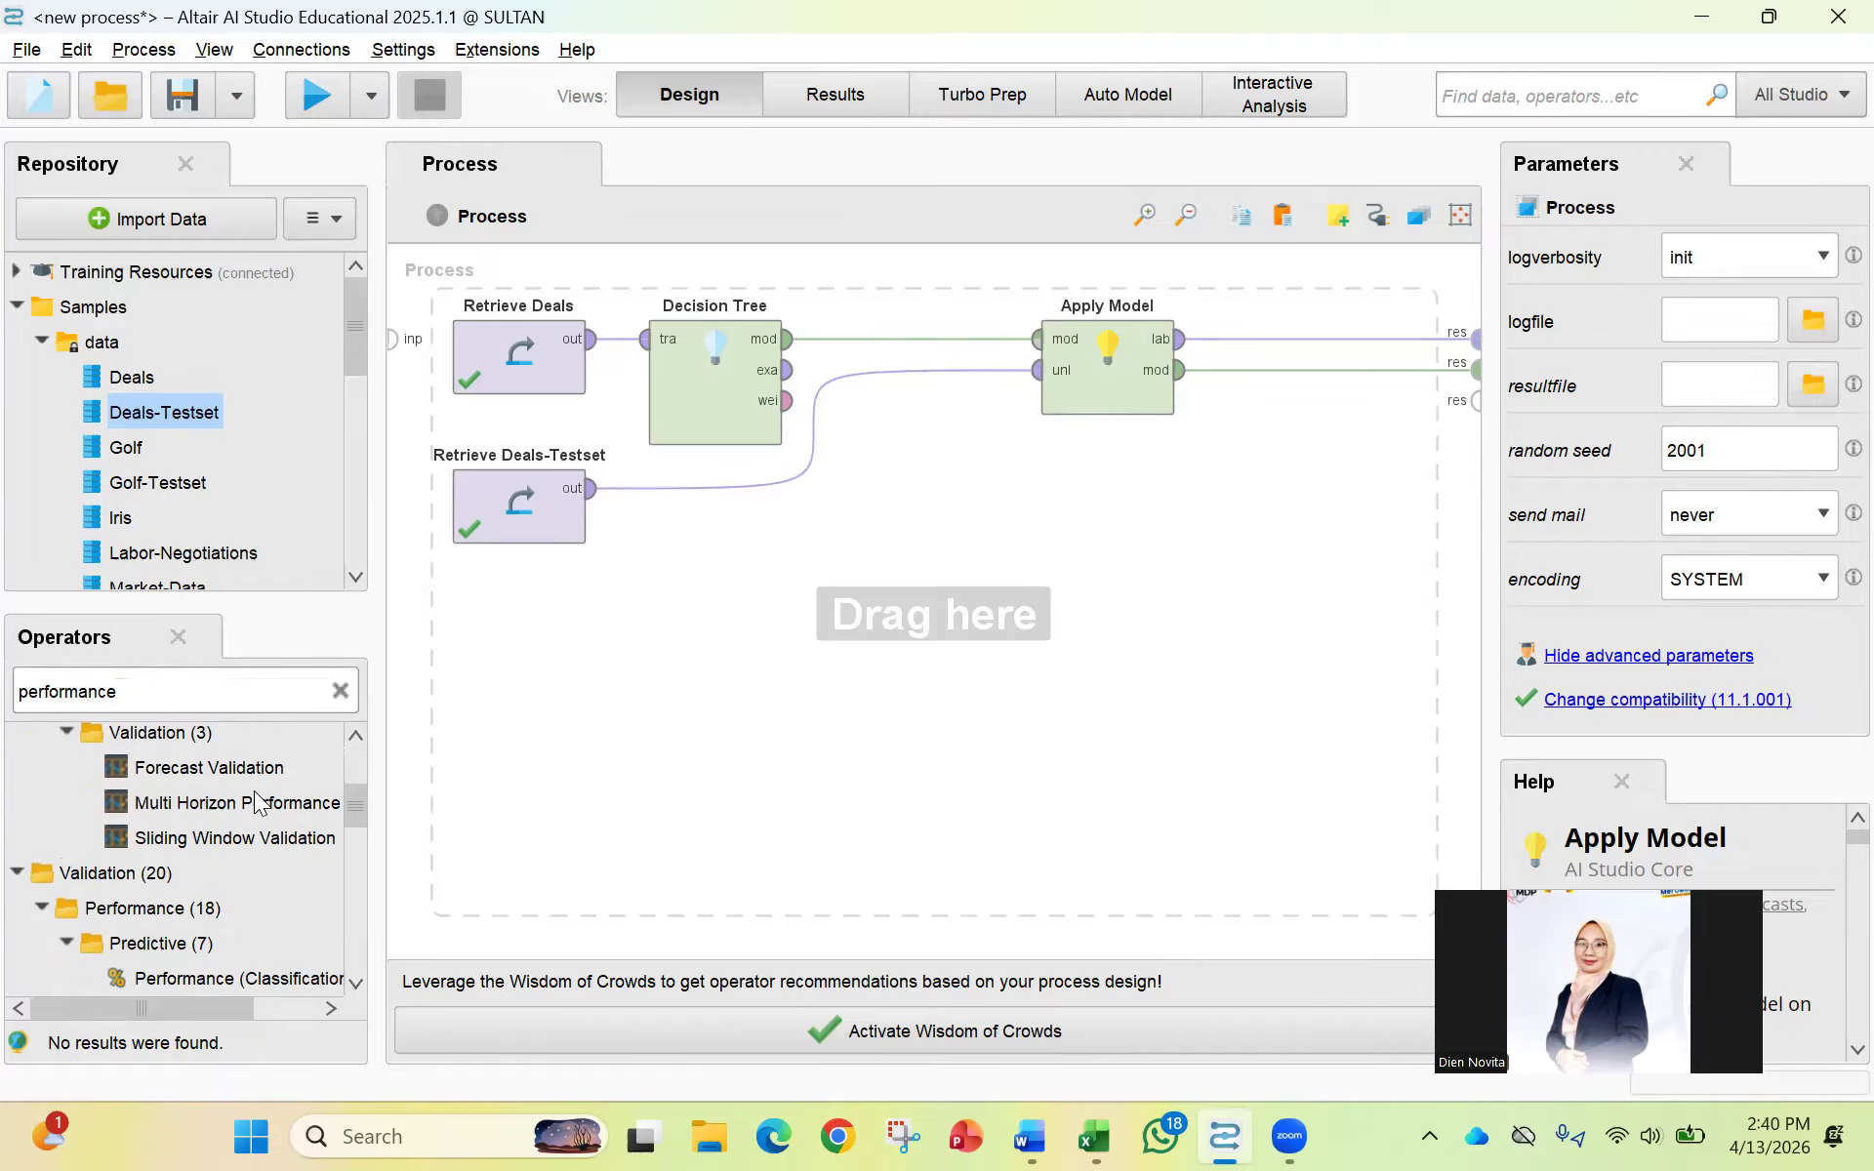
scroll(244, 849, "down", 1)
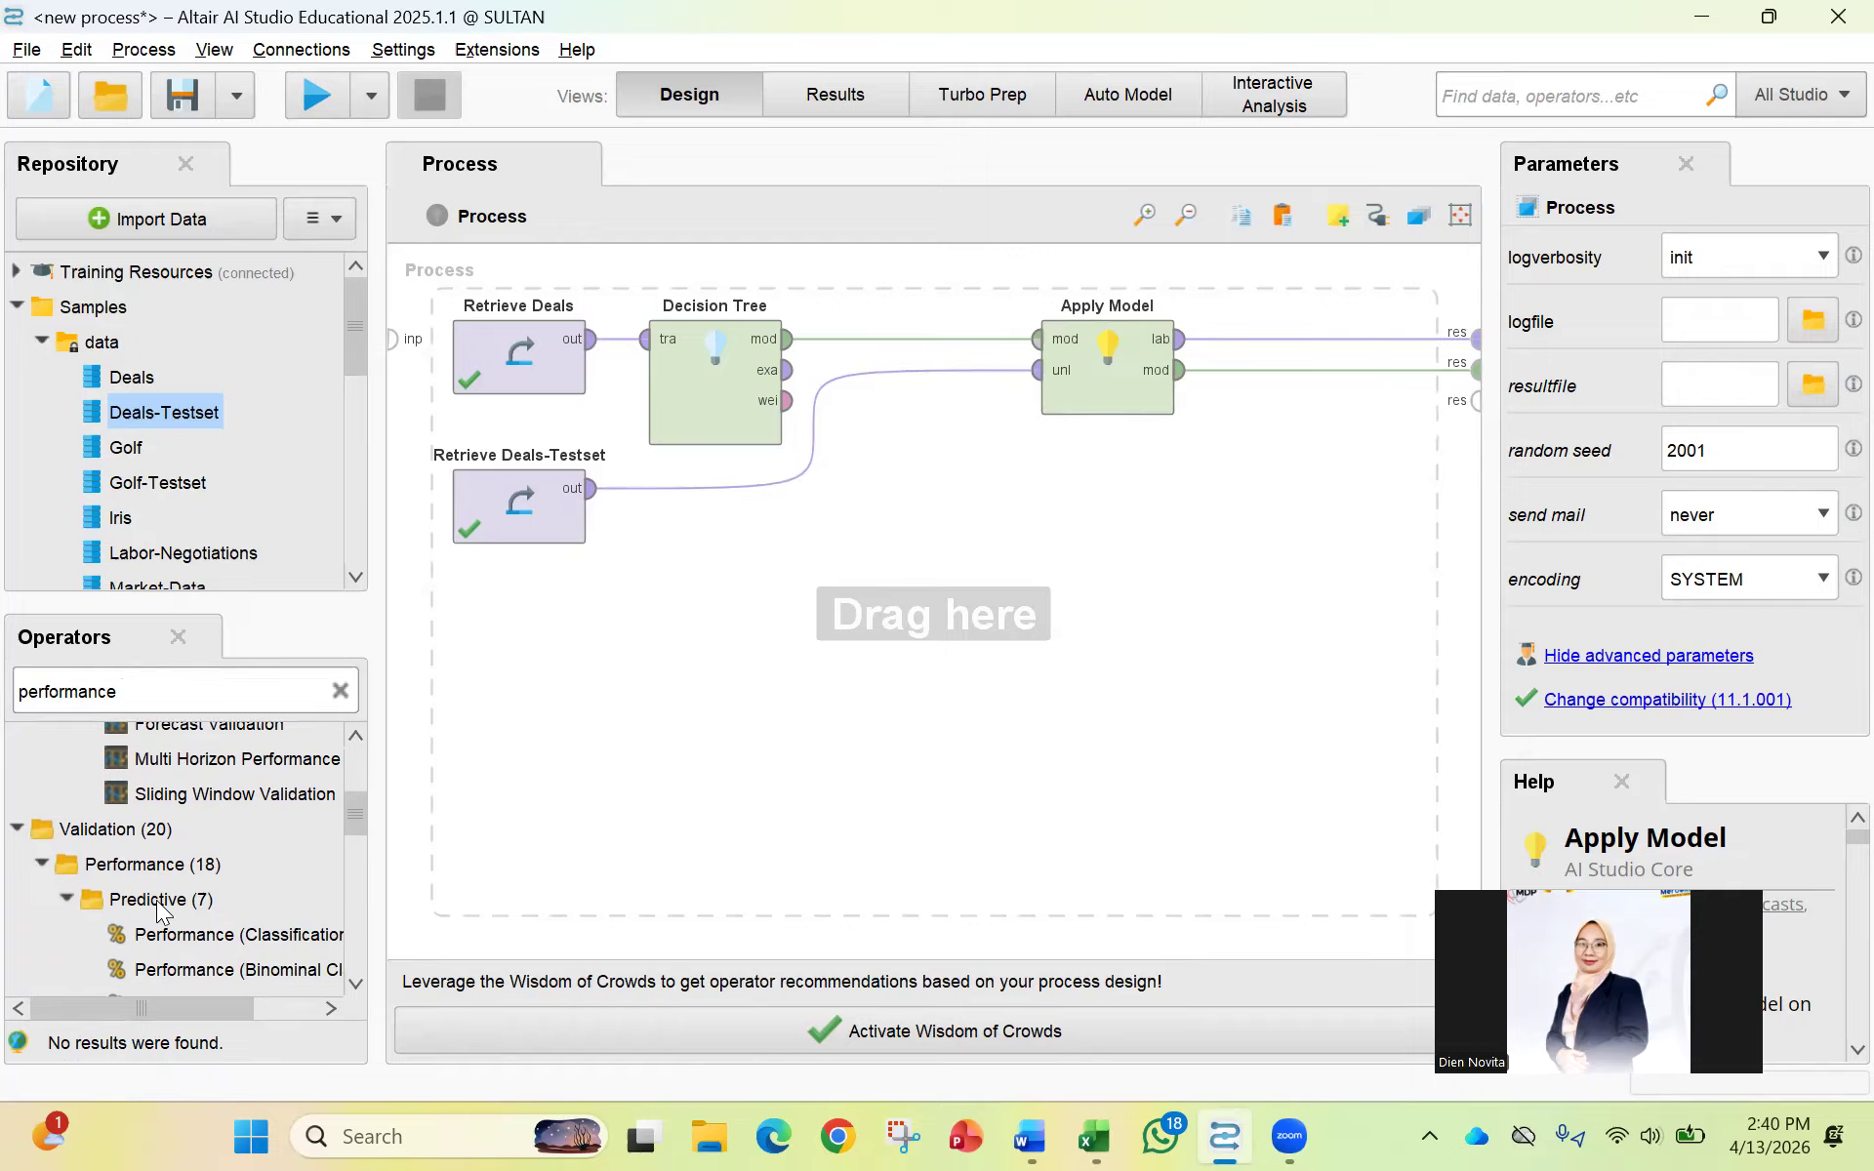
left_click_drag(355, 808, 354, 835)
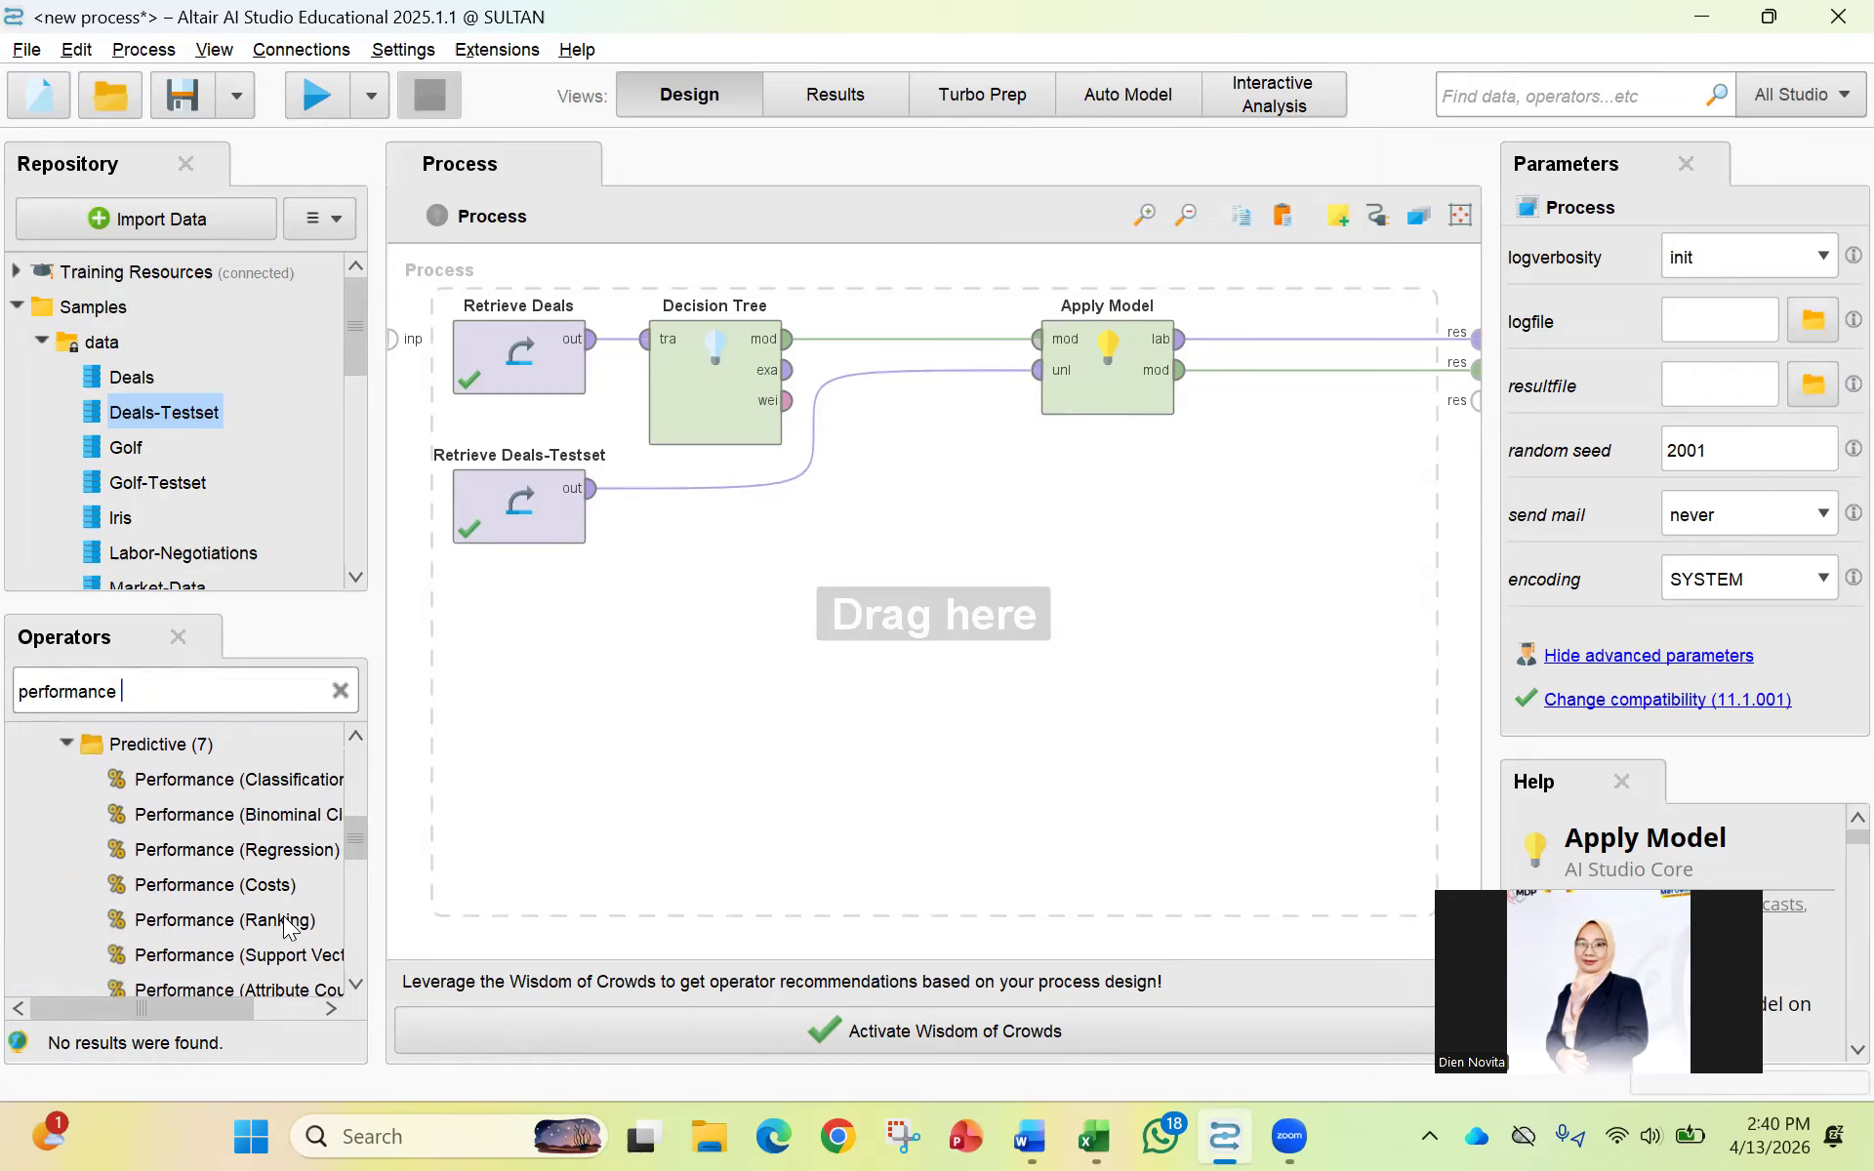
left_click(277, 785)
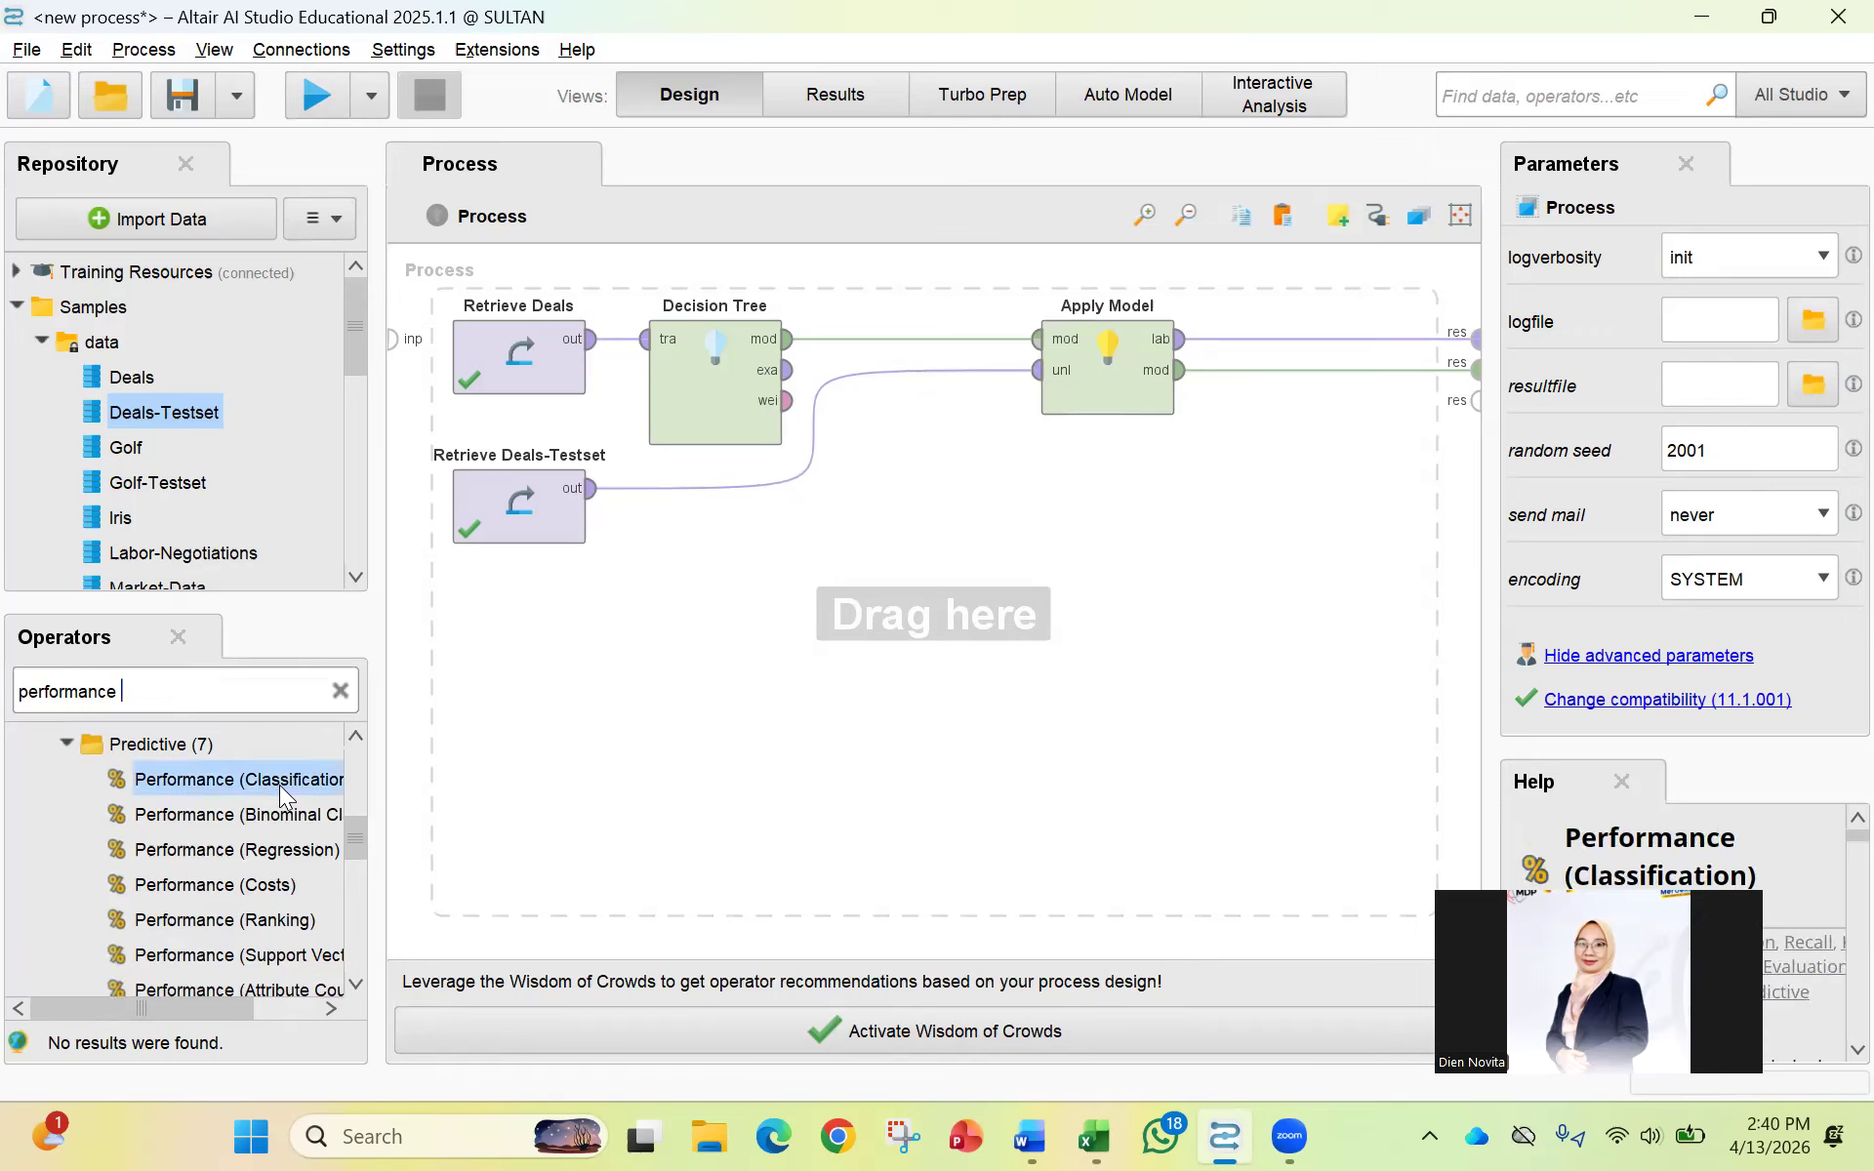
left_click_drag(279, 785, 1322, 353)
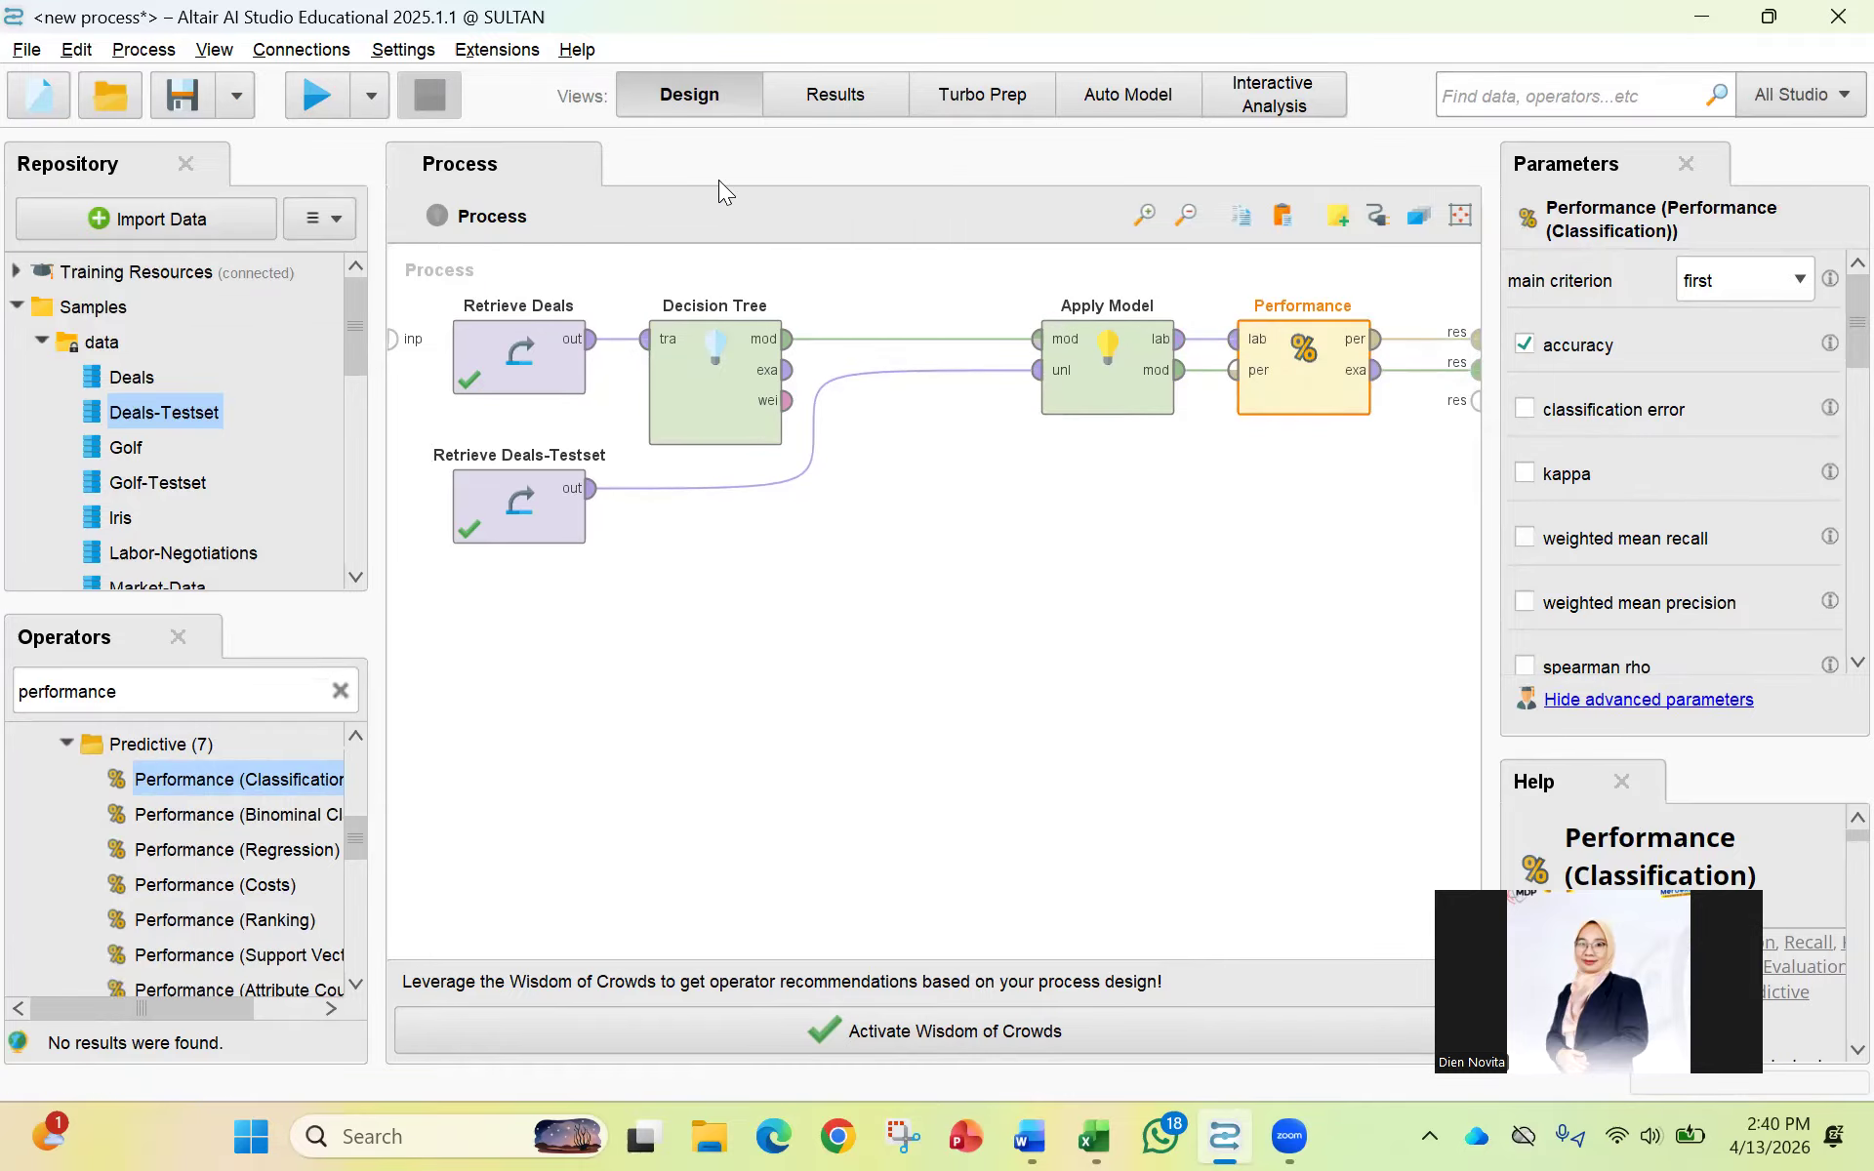
Run the process and open the PerformanceVector result in table view.
left_click(322, 89)
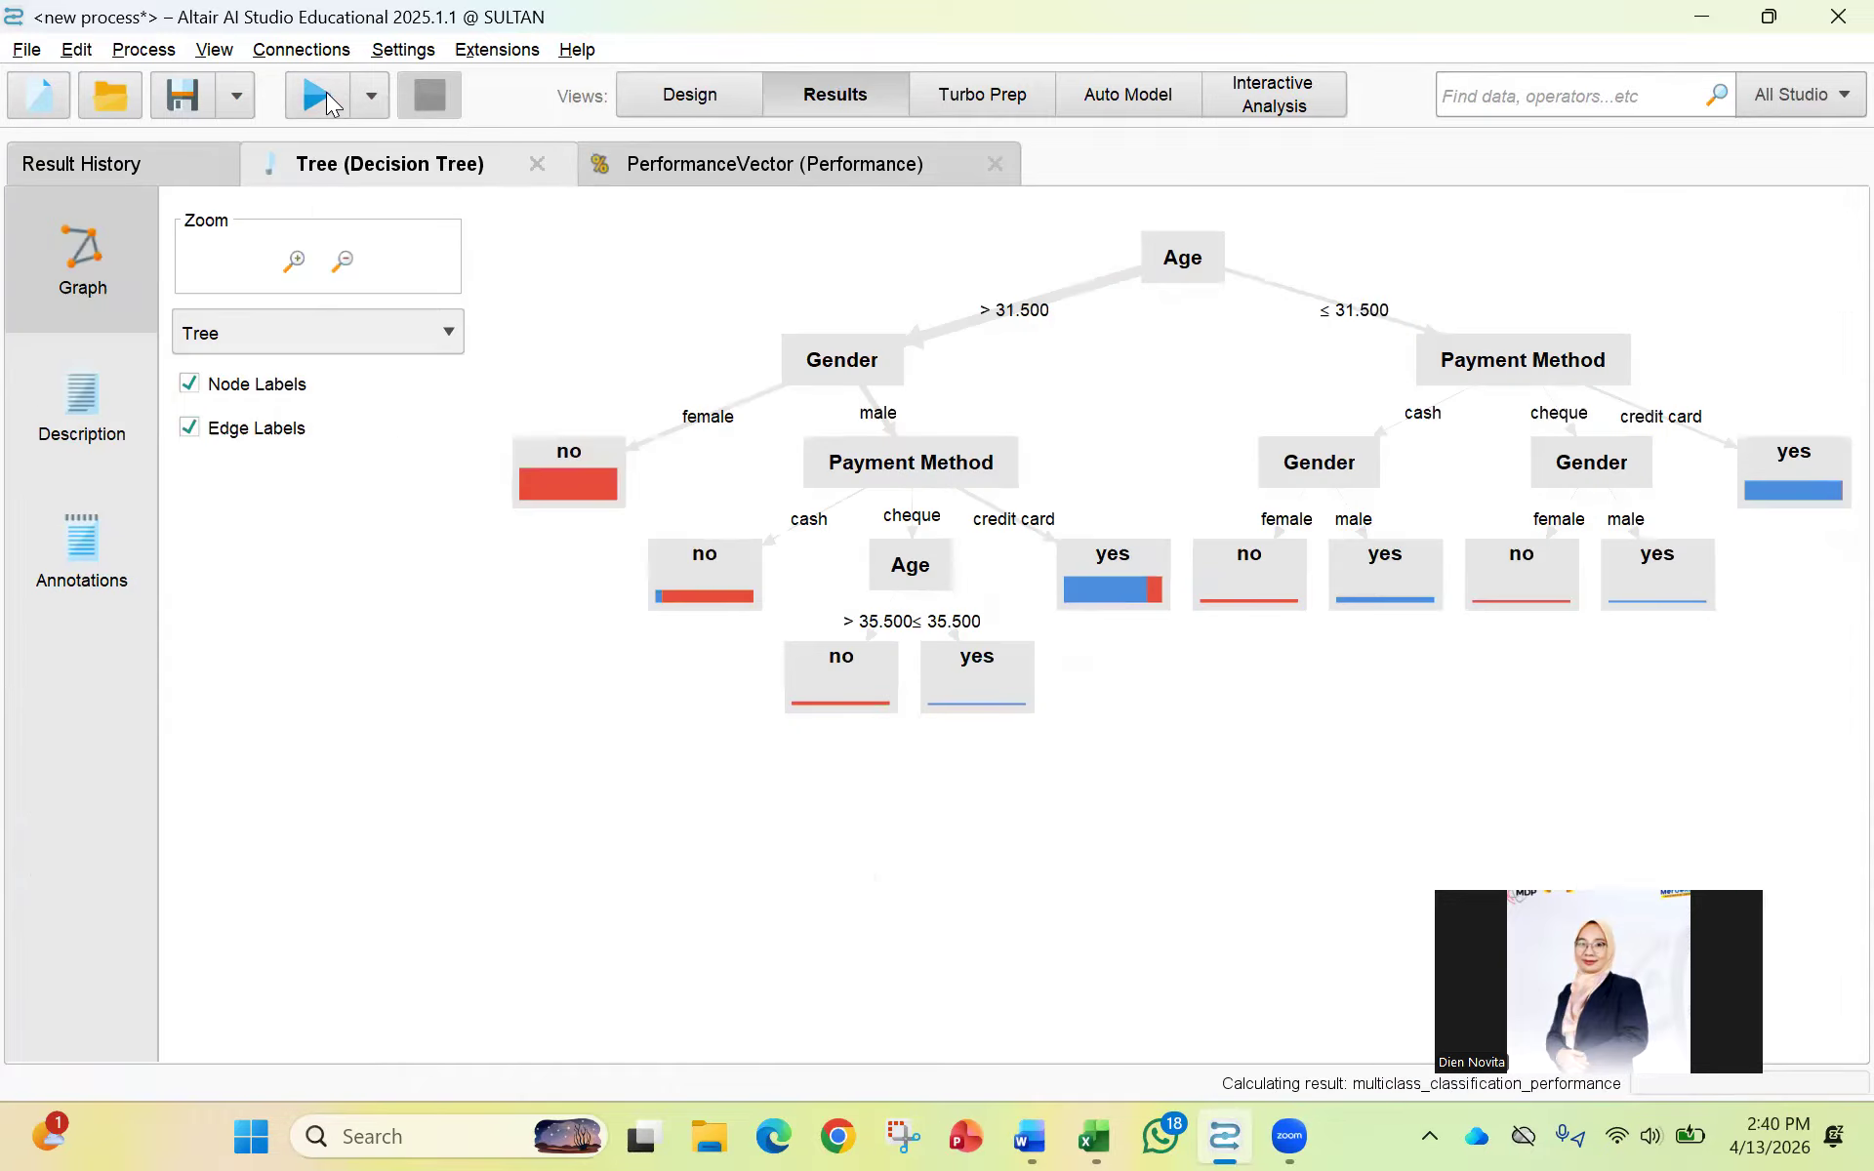
left_click(867, 164)
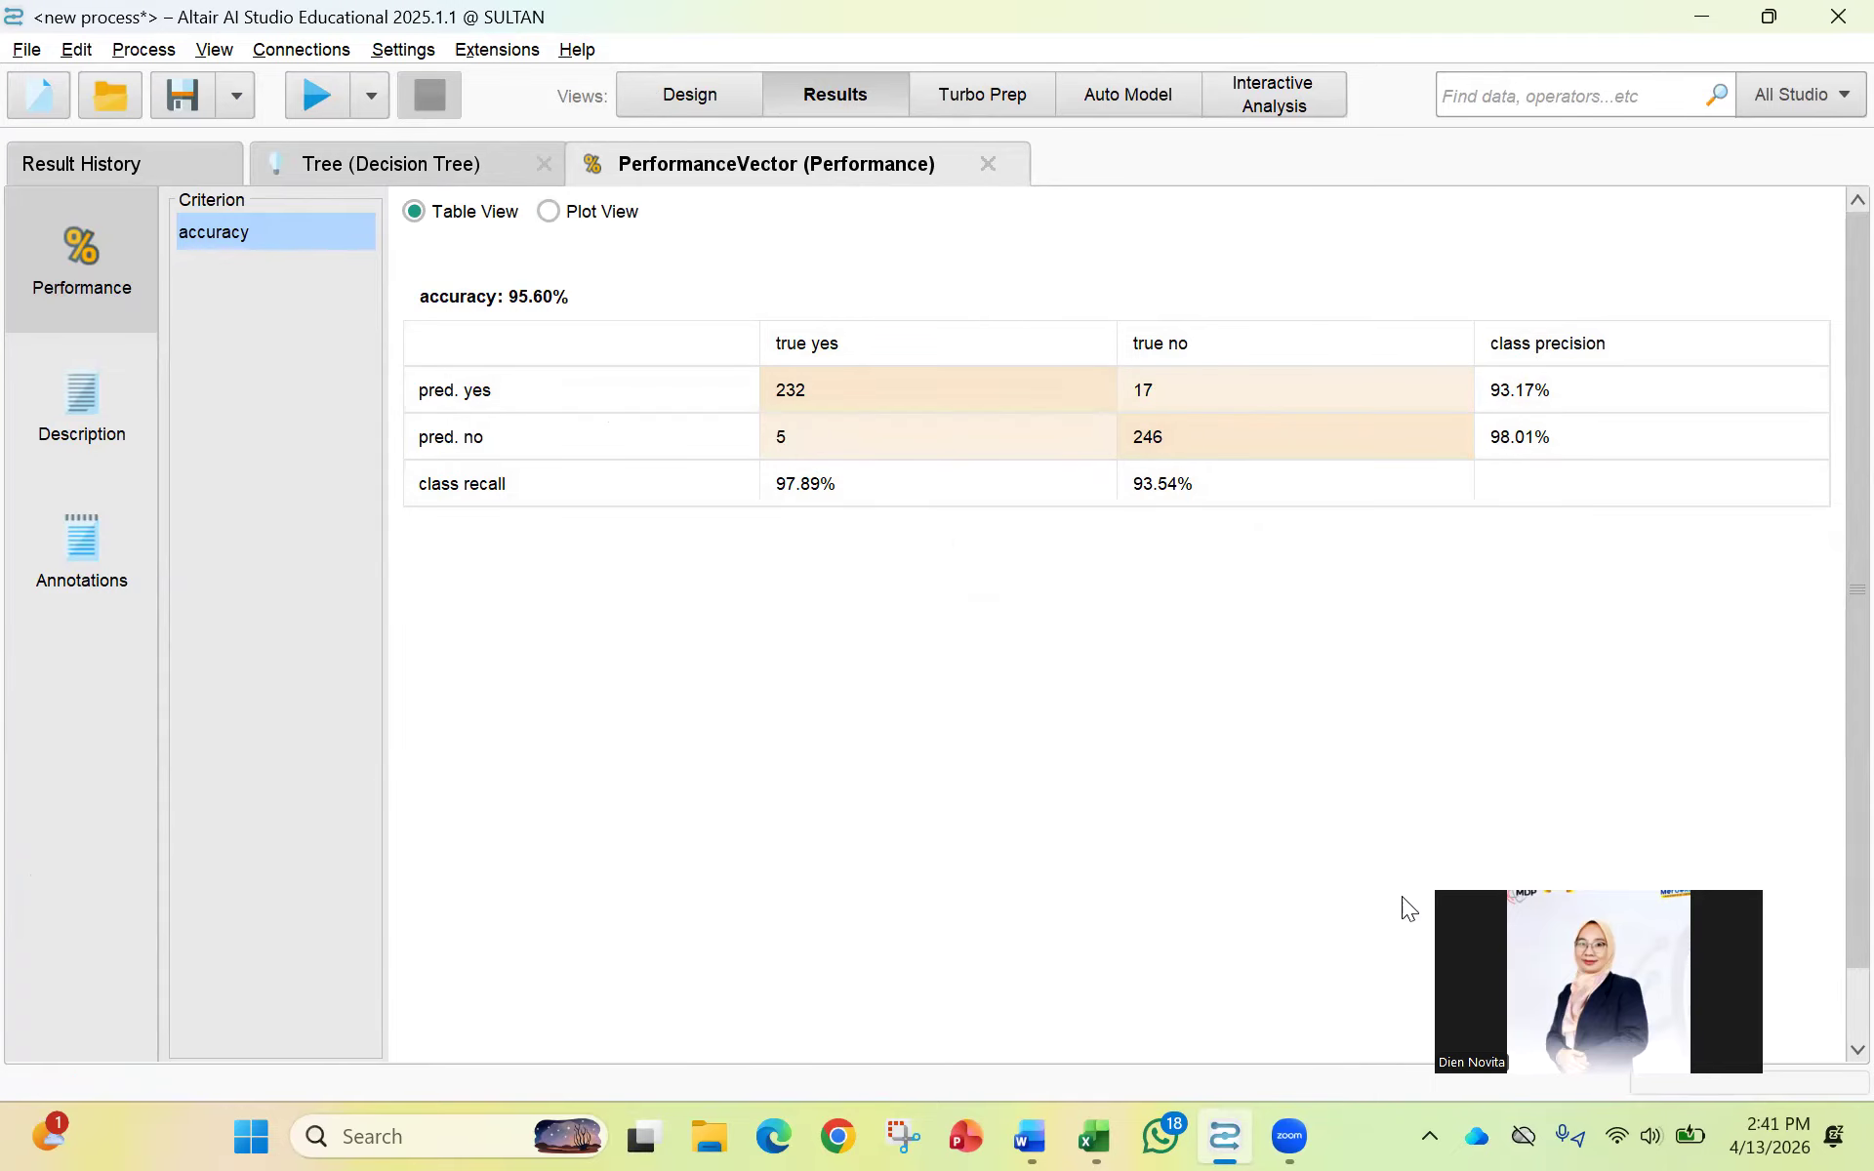
Switch to the Excel workbook and move the Confusion Matrix picture slightly down and closer to the performance screenshot.
left_click(1094, 1135)
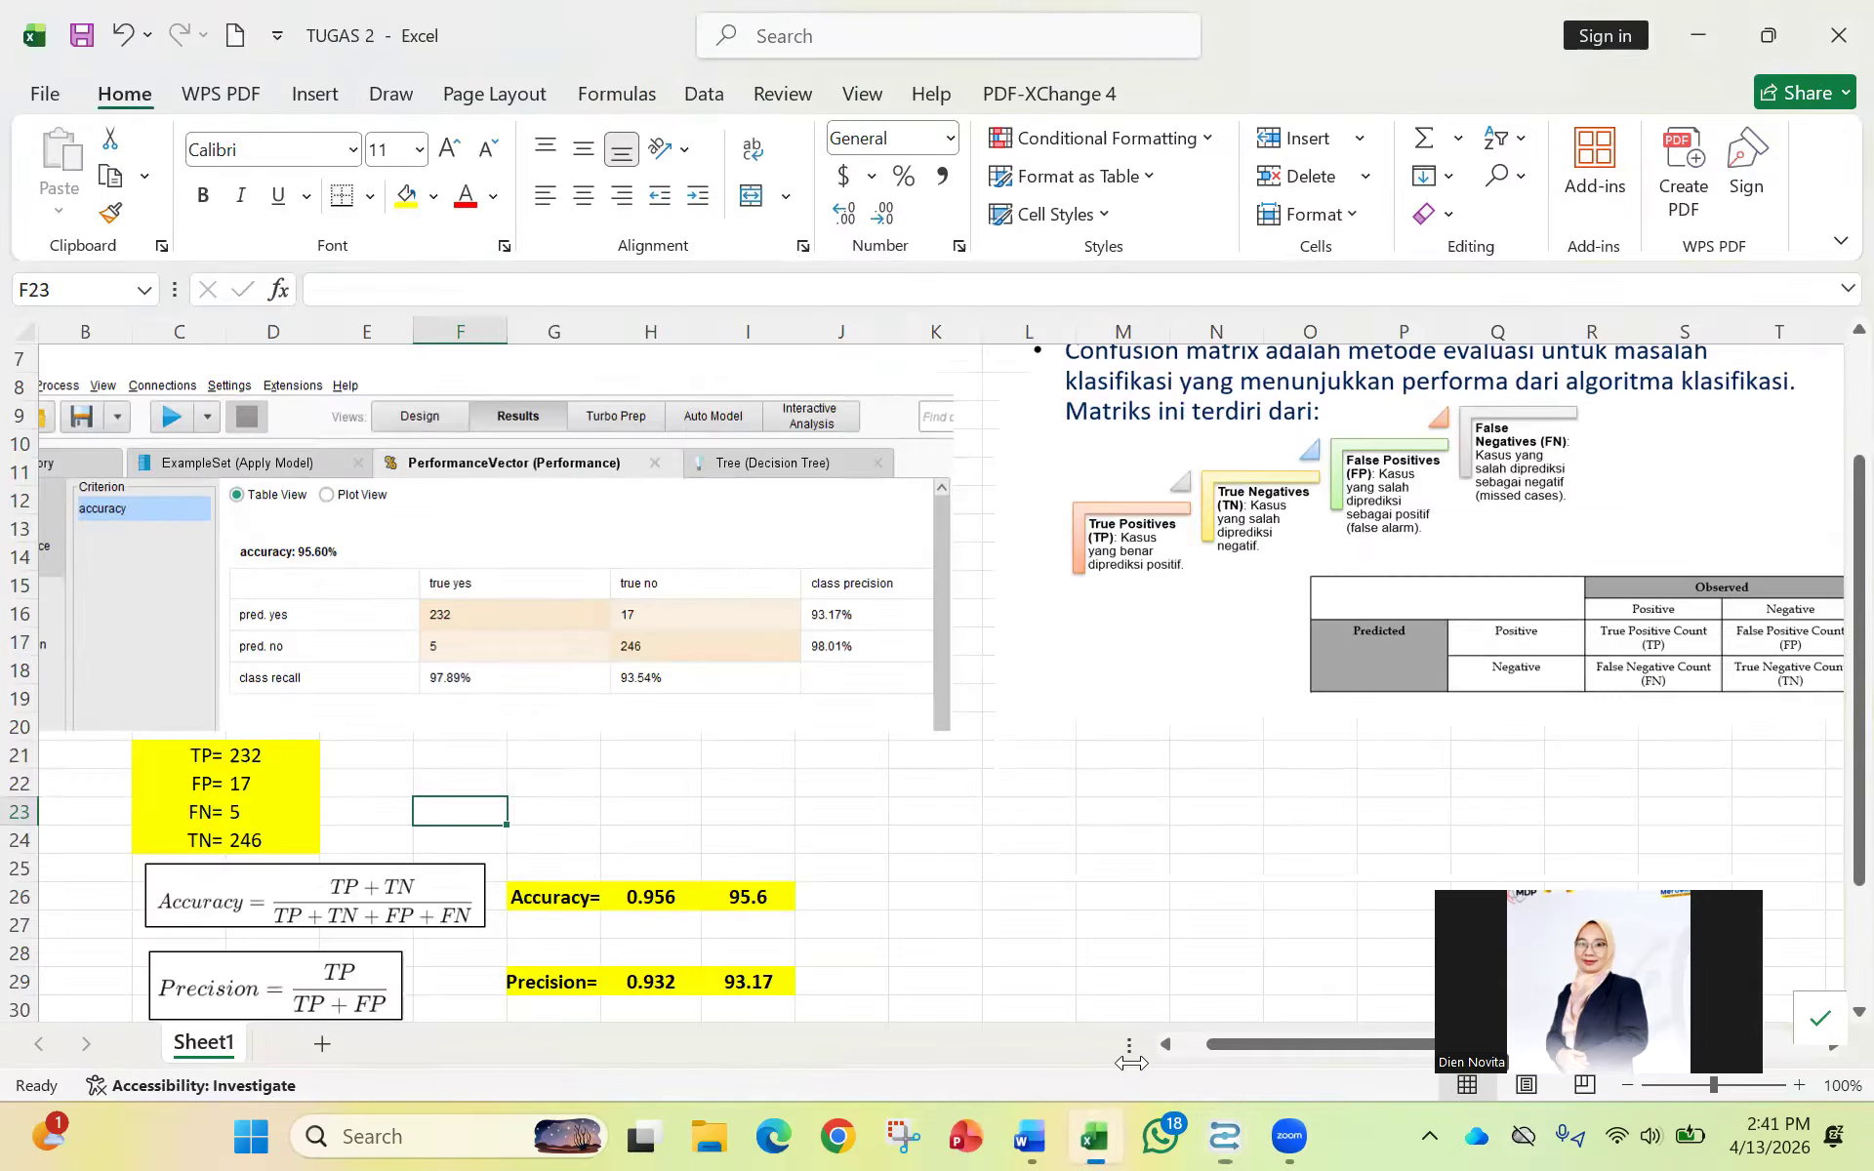
left_click_drag(1454, 550, 1407, 589)
left_click(1798, 1083)
left_click(1797, 1083)
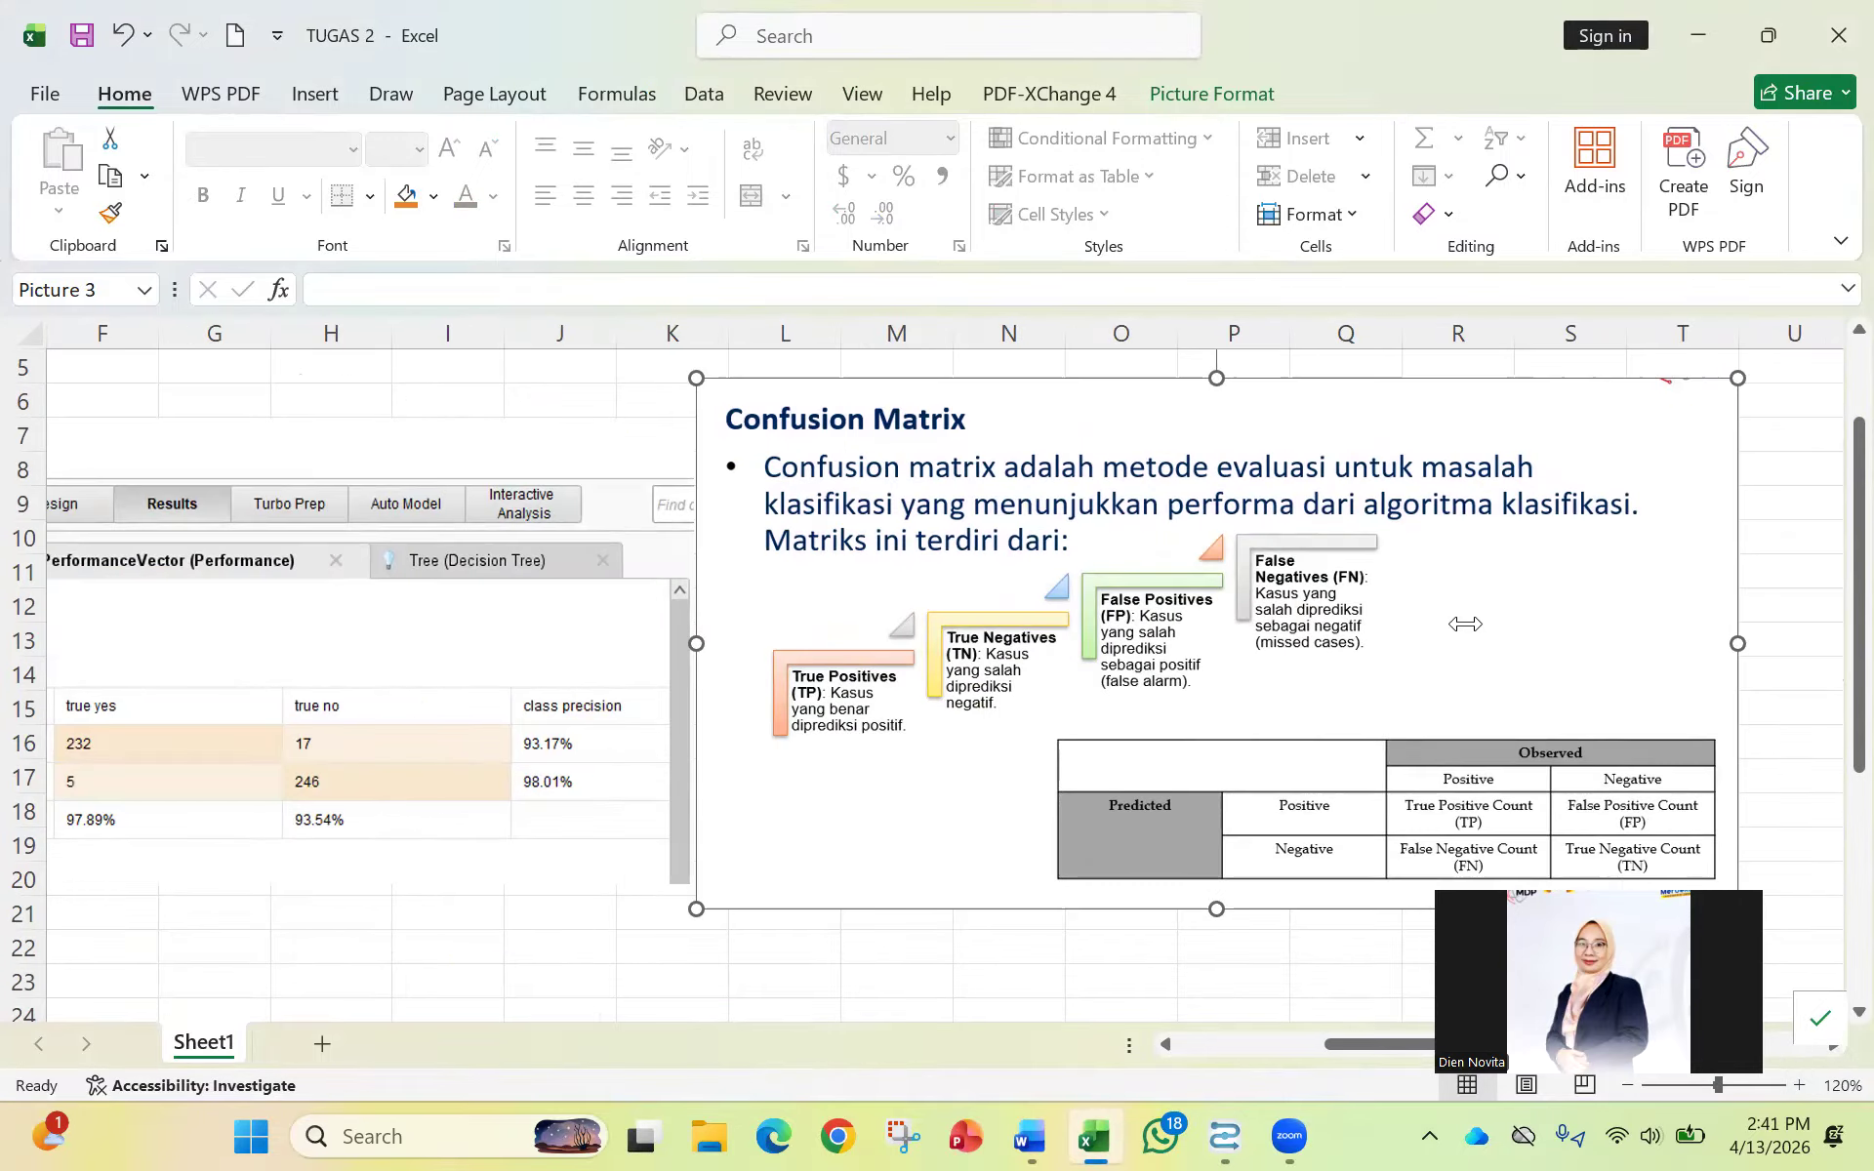
scroll(1577, 673, "down", 1)
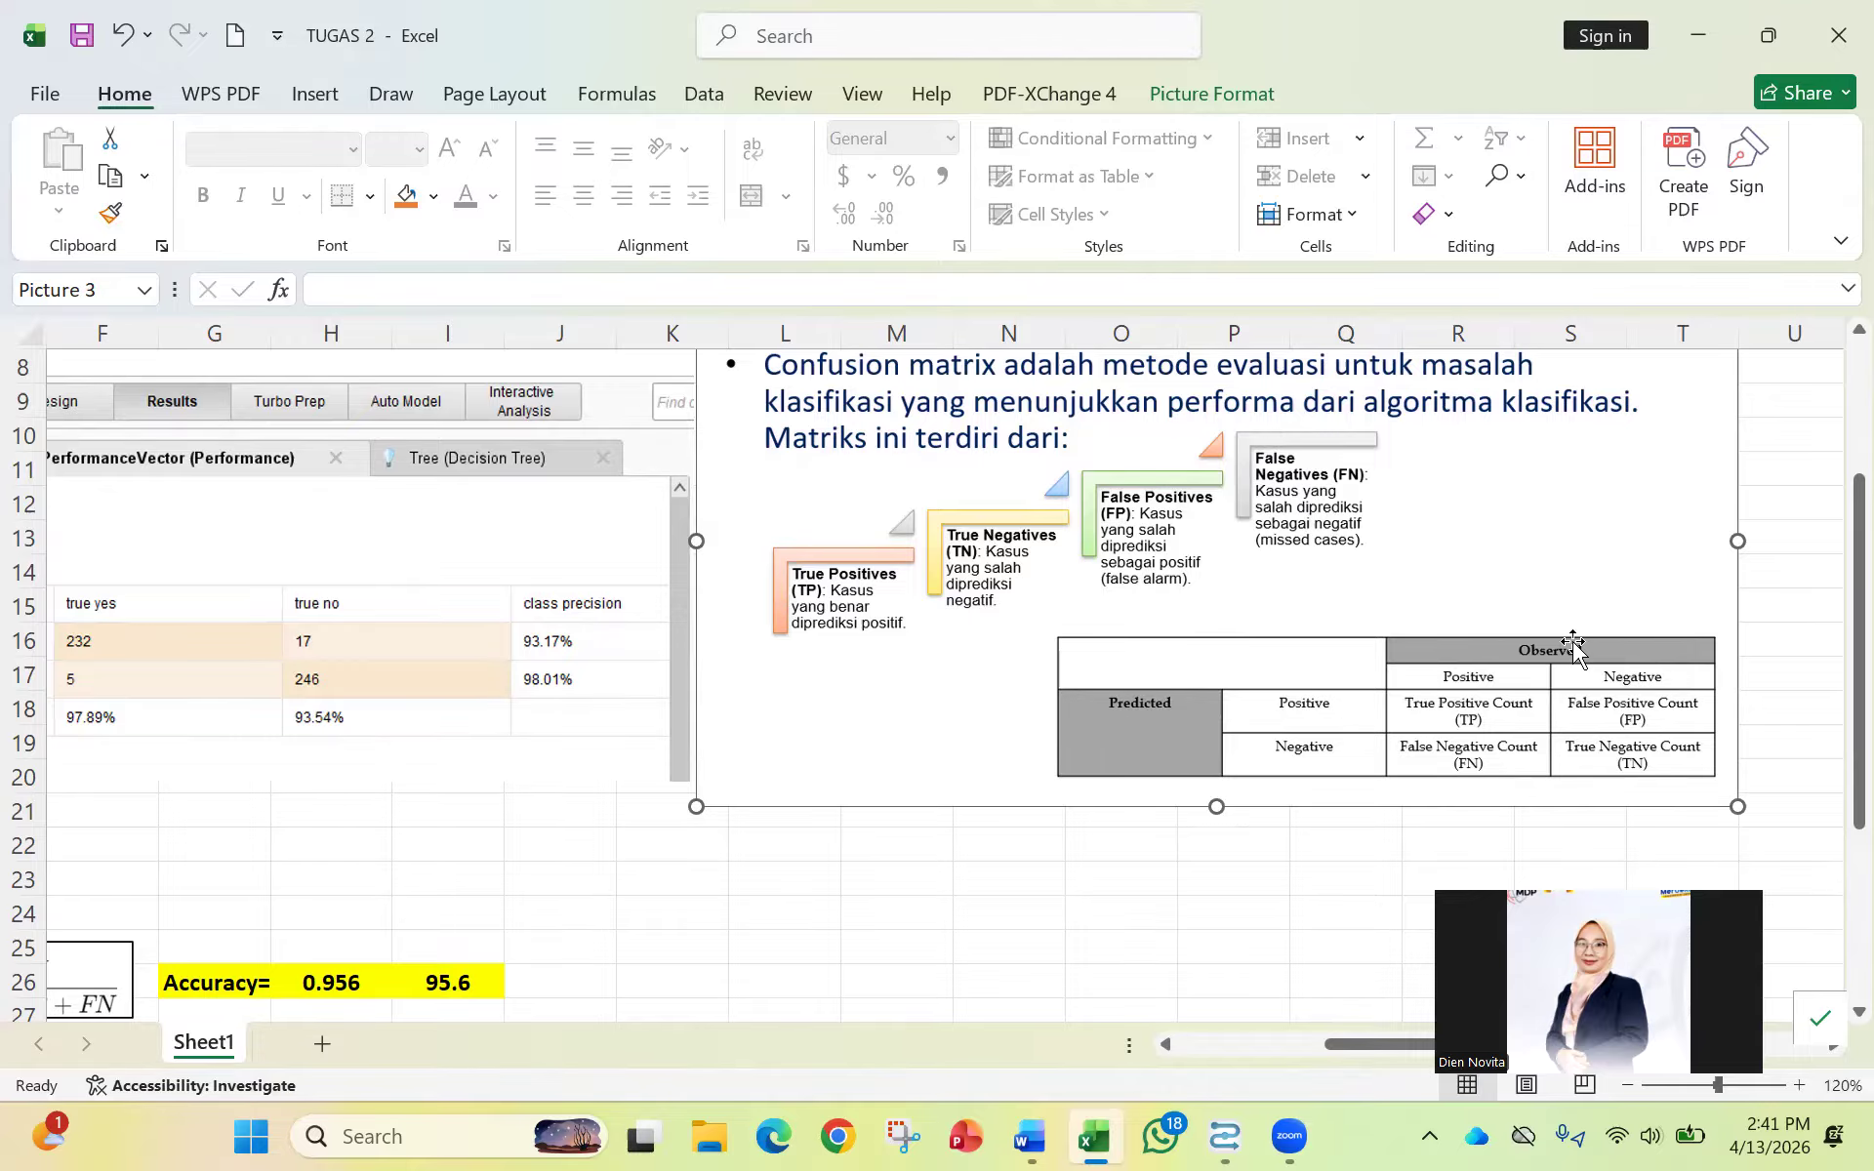
Compare the PerformanceVector confusion matrix in Altair AI Studio with the observed and predicted layout in the Excel workbook's Confusion Matrix picture.
left_click(1223, 1136)
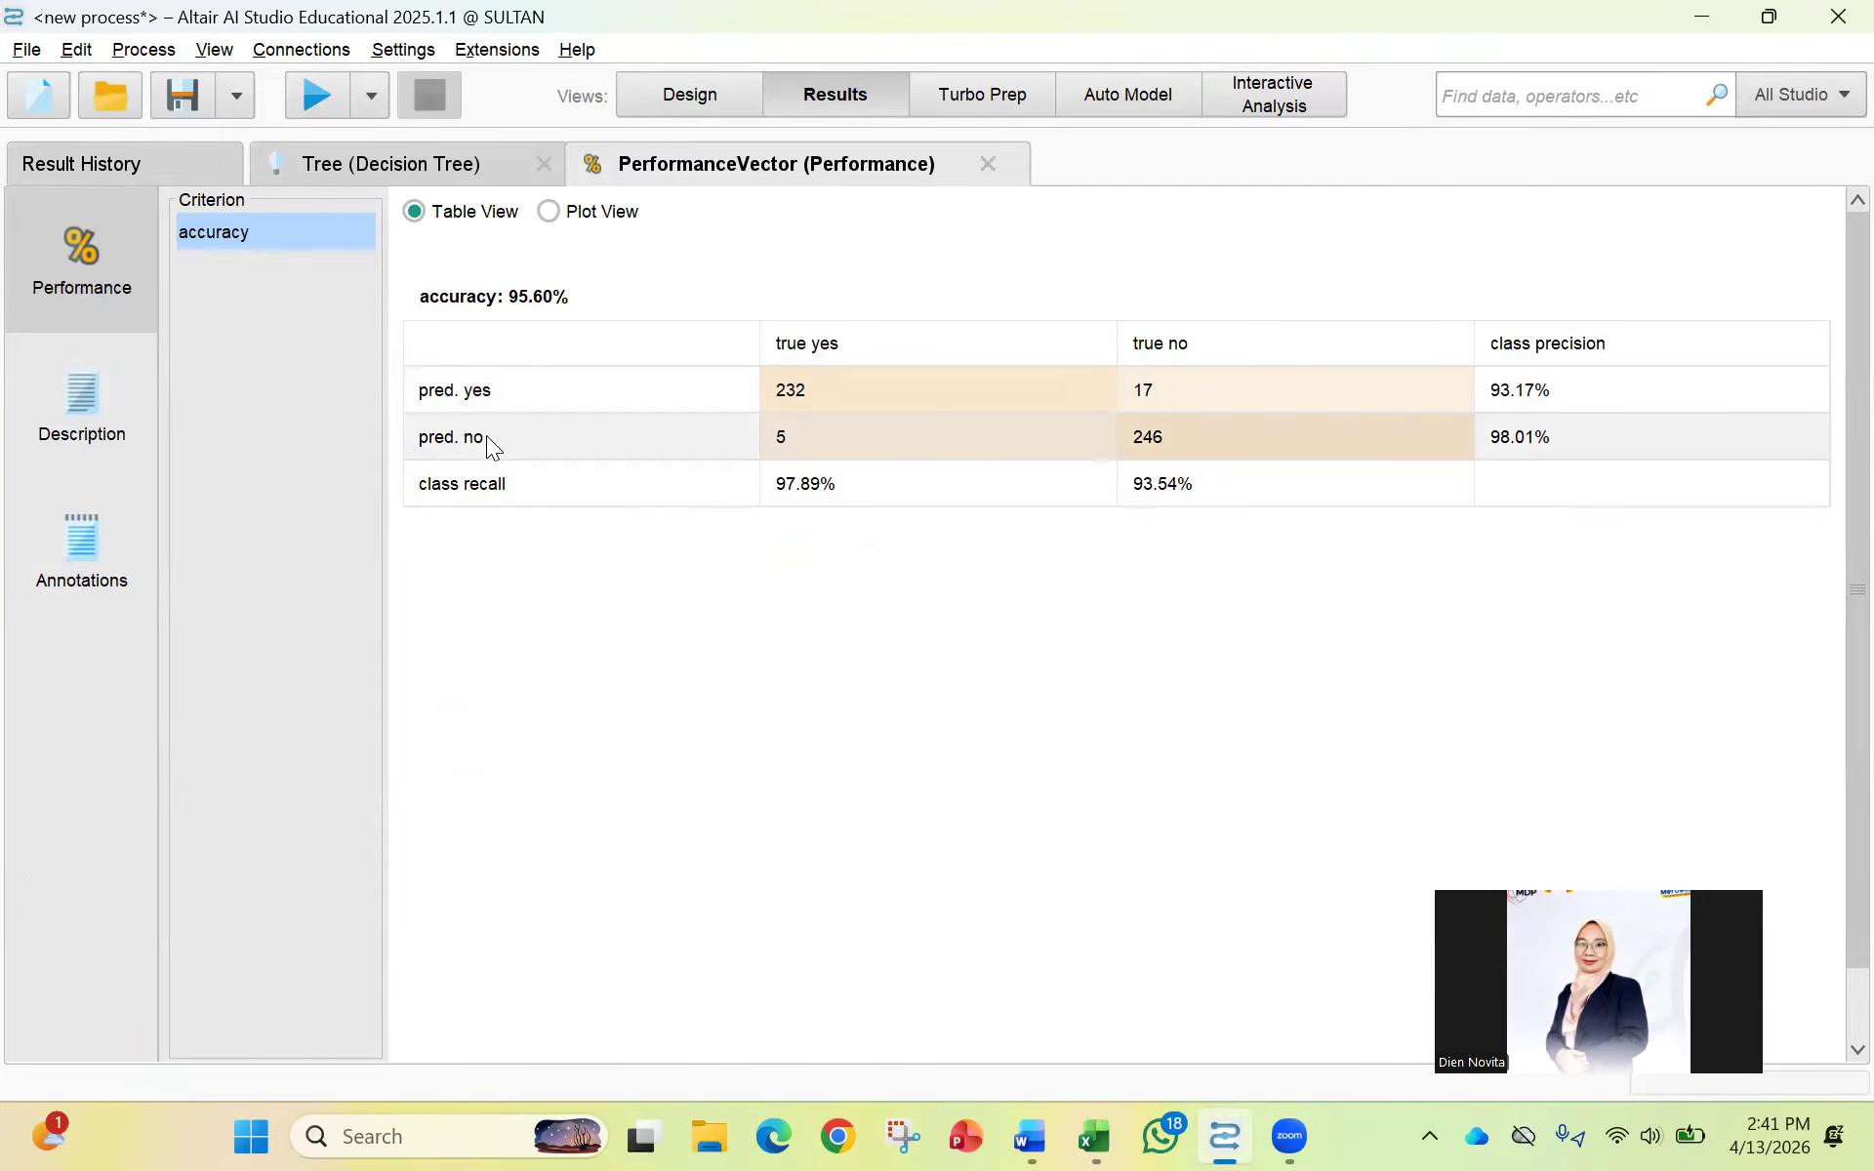
left_click(1241, 1127)
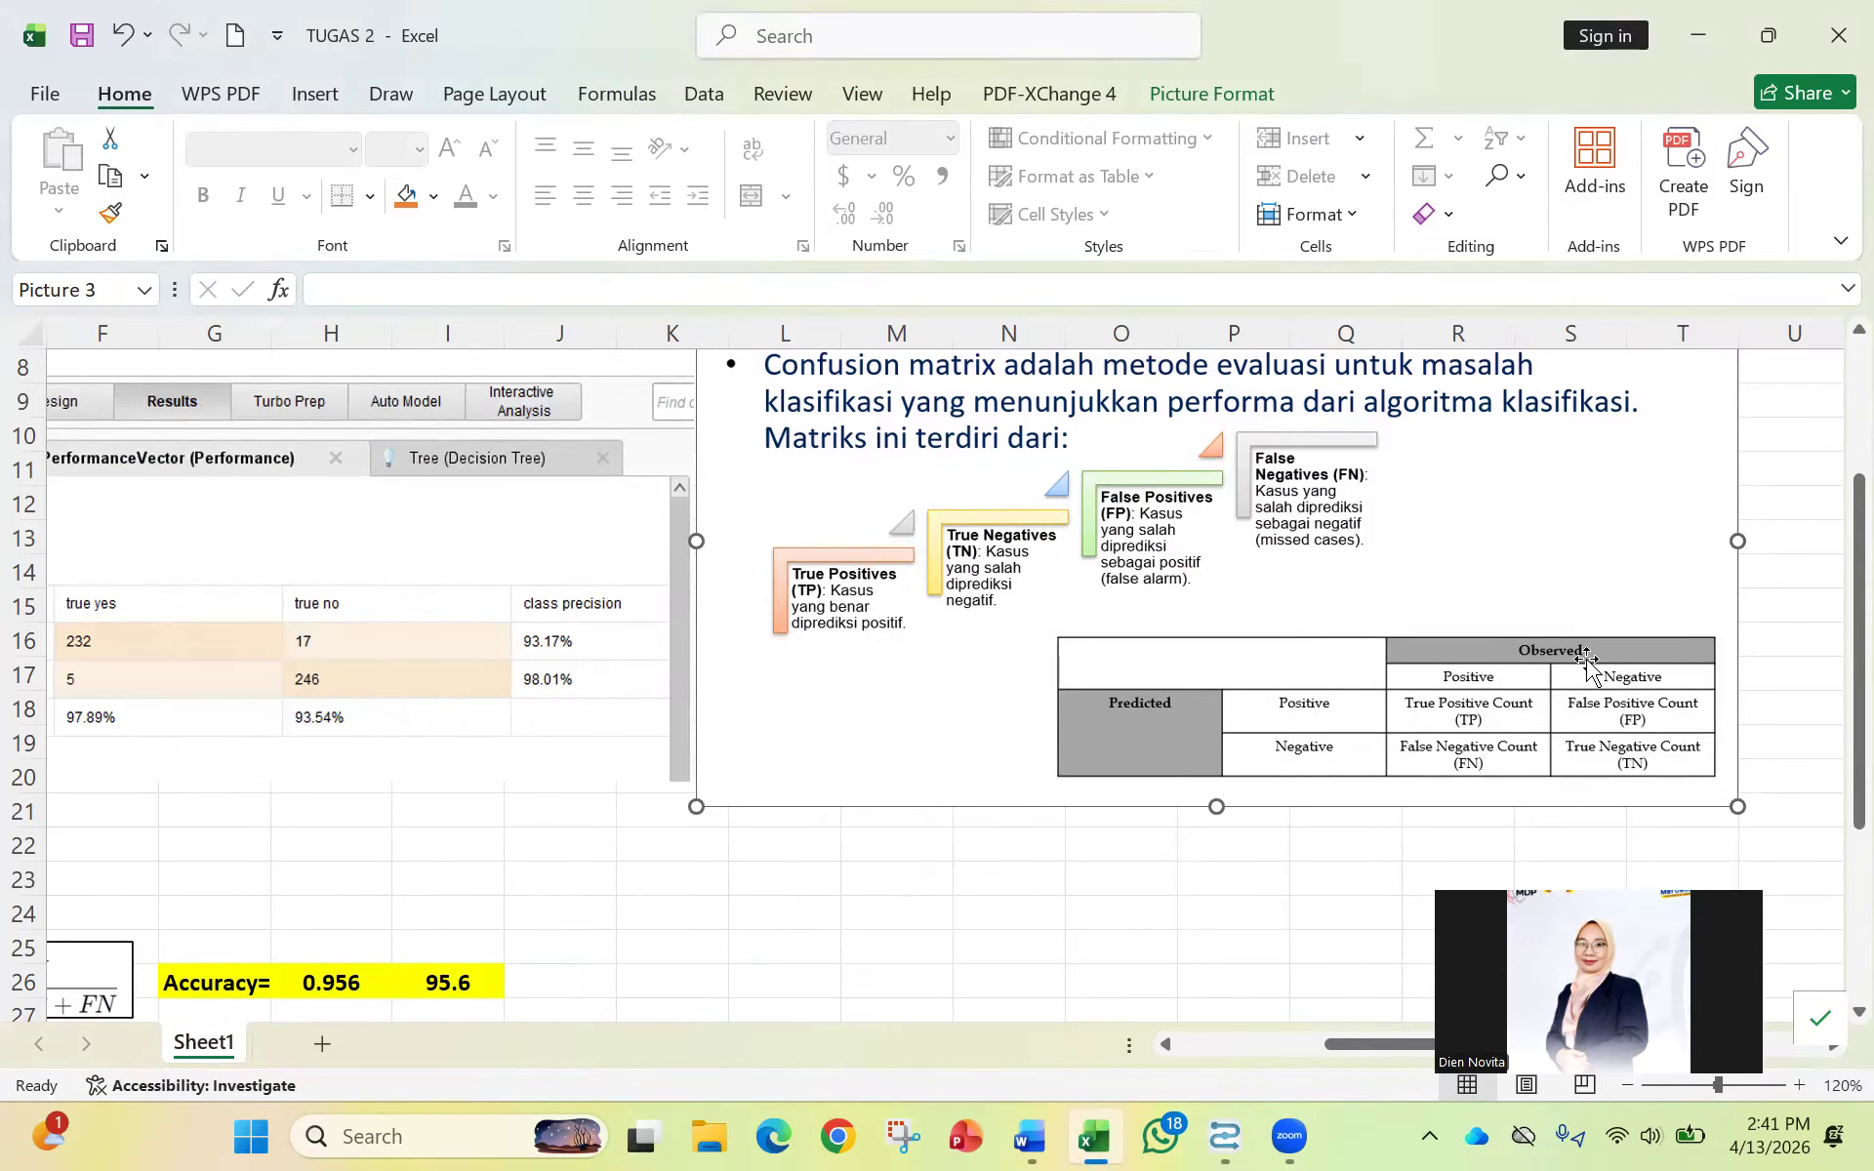
left_click(1224, 1137)
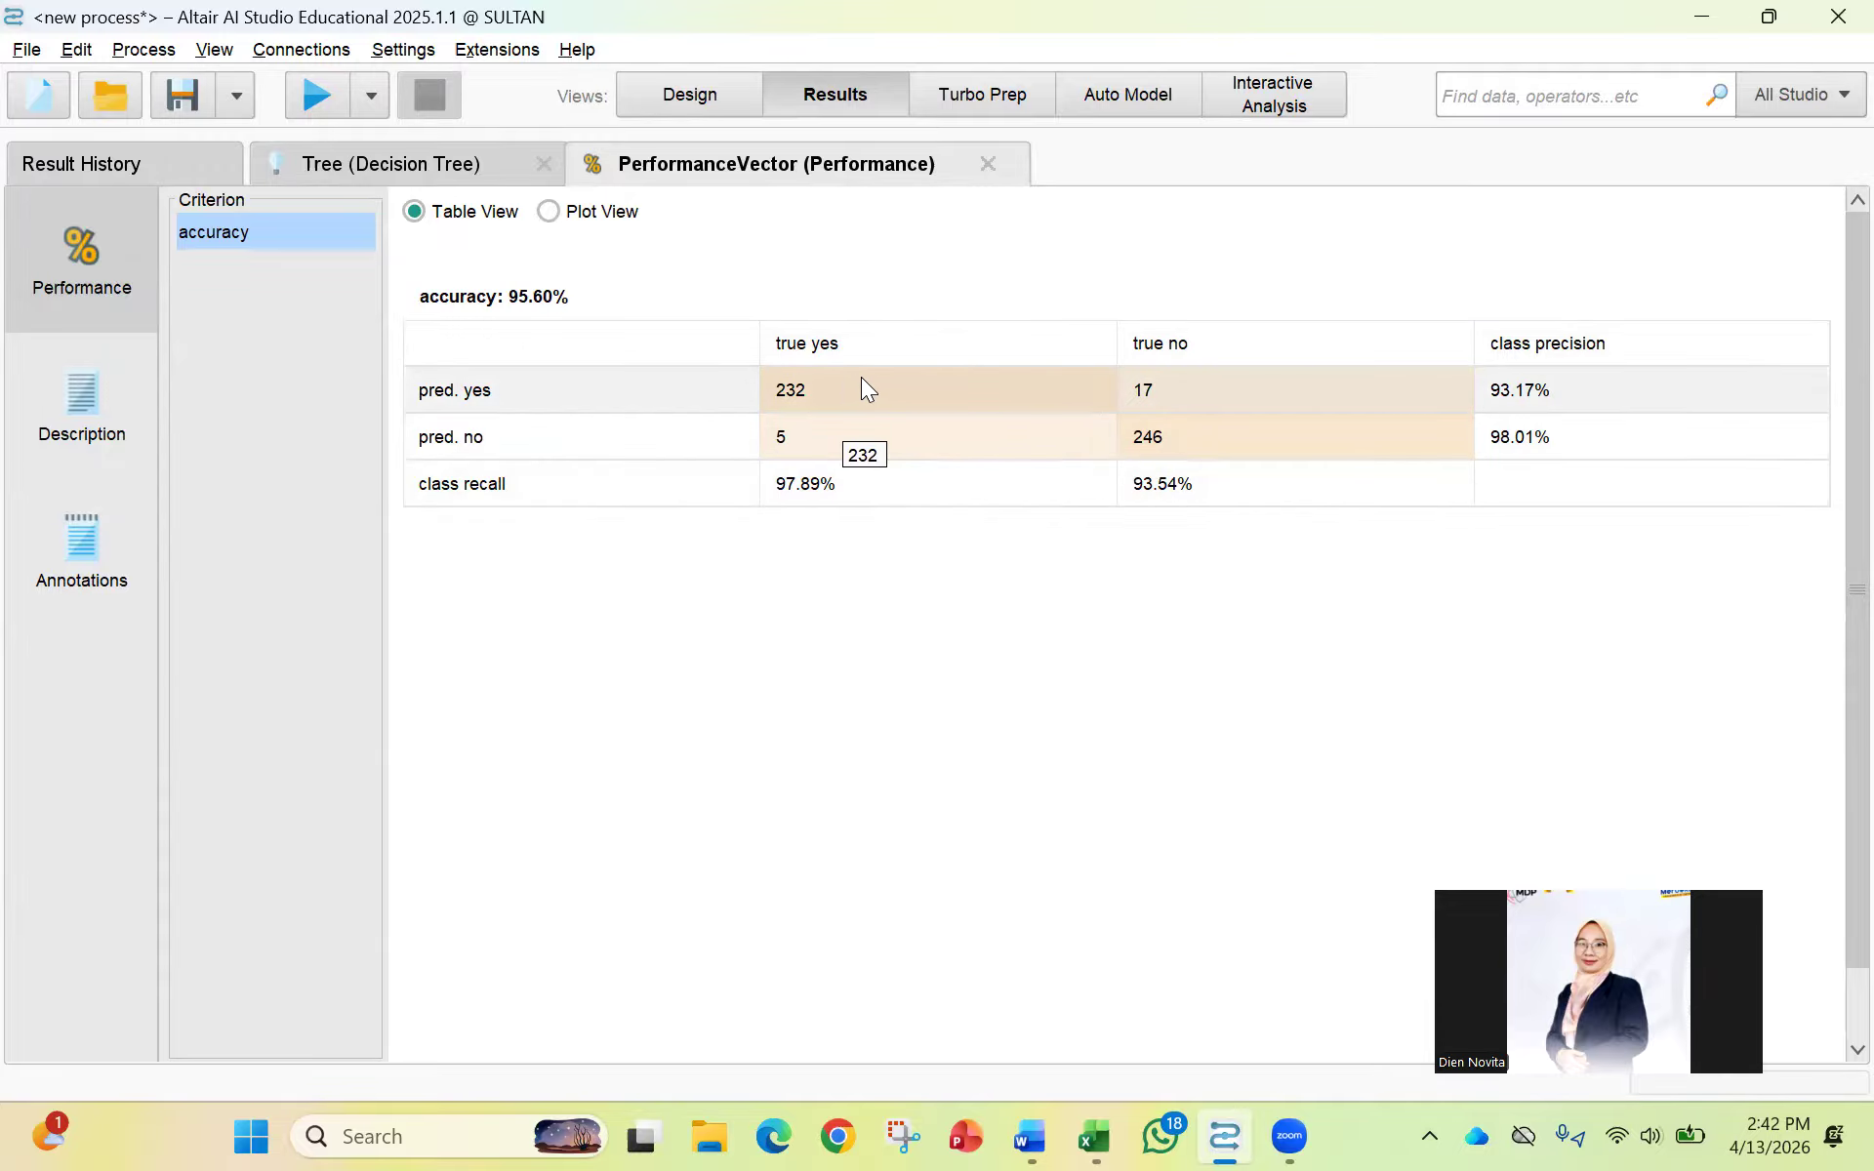
left_click(1243, 1135)
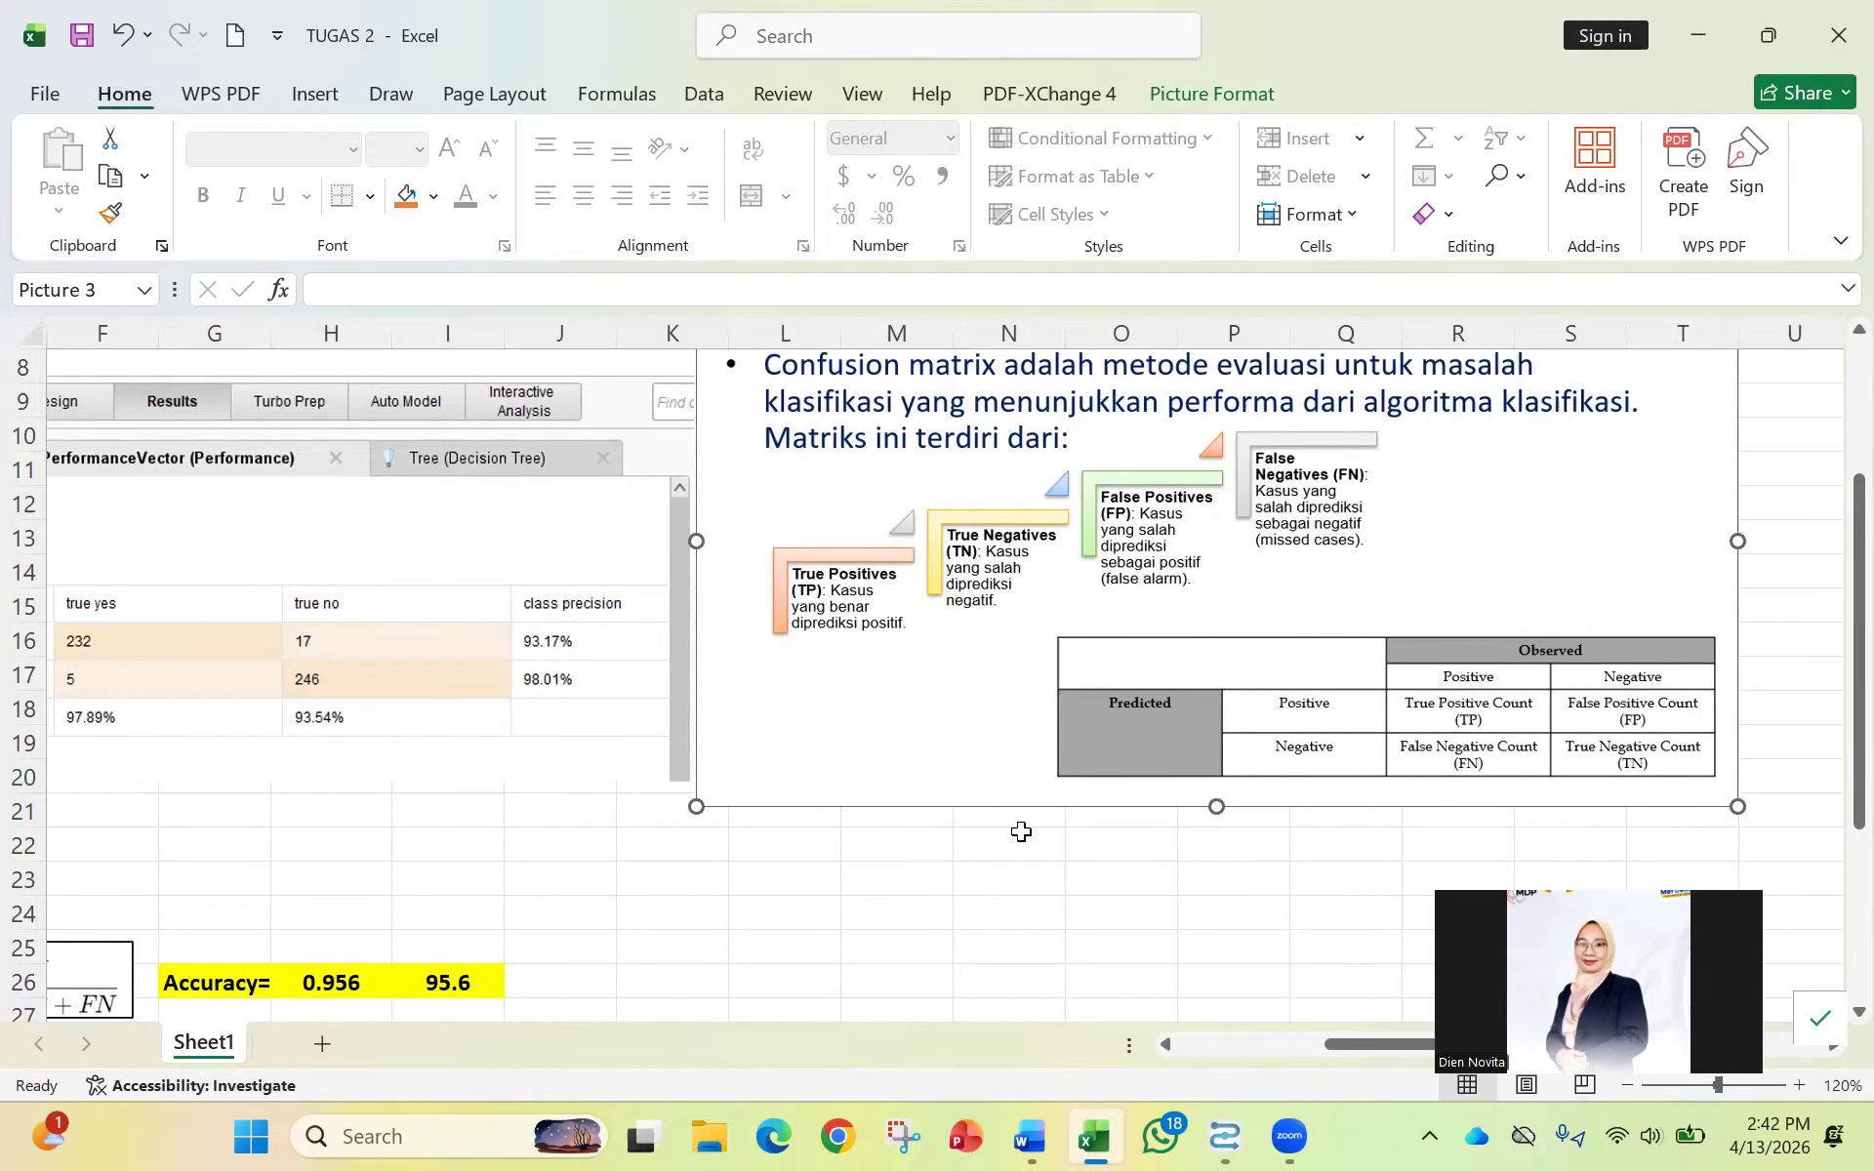
Recheck the worksheet's performance screenshot against the Altair AI Studio result, and move the screenshot slightly up and to the right in Excel.
left_click_drag(1859, 727, 1859, 841)
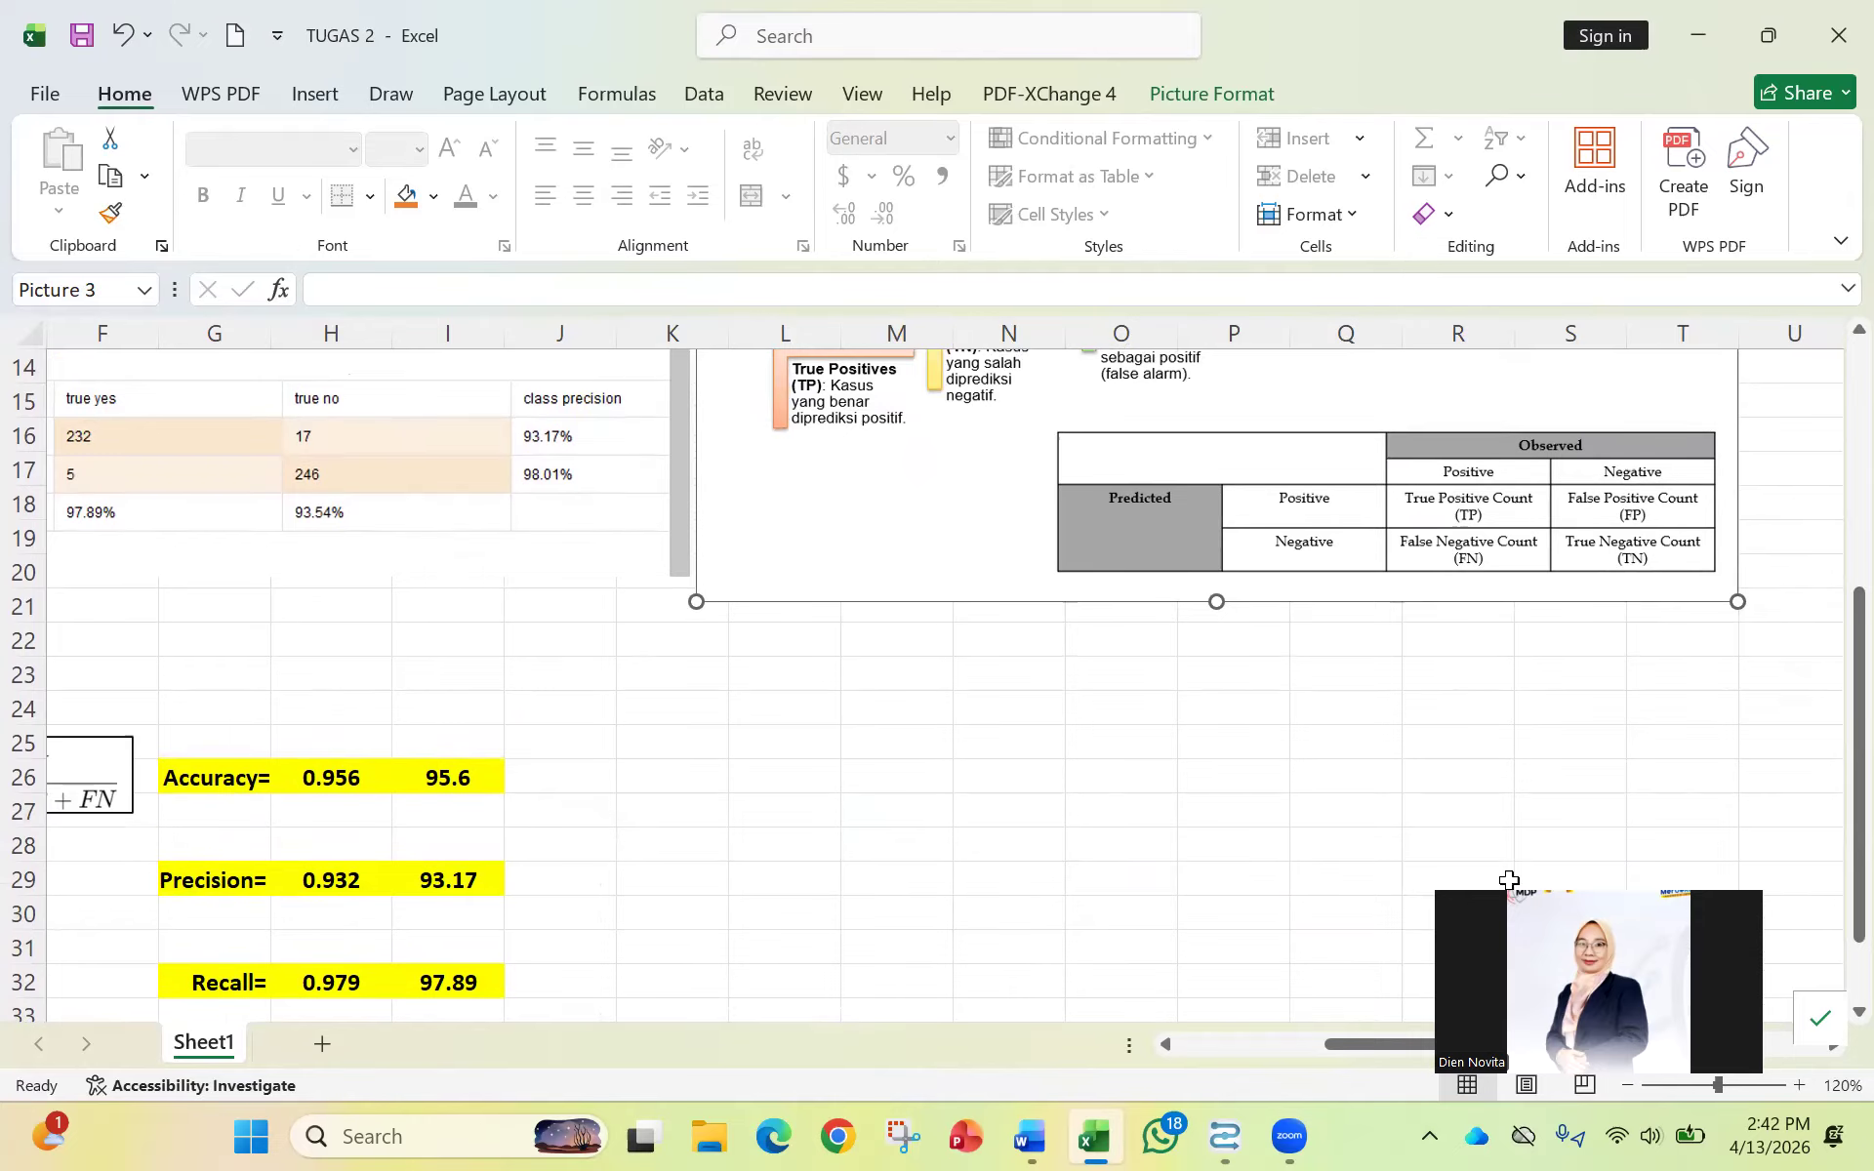
left_click_drag(1509, 880, 1692, 617)
left_click_drag(1521, 1044, 1374, 1066)
scroll(788, 695, "up", 3)
left_click(792, 652)
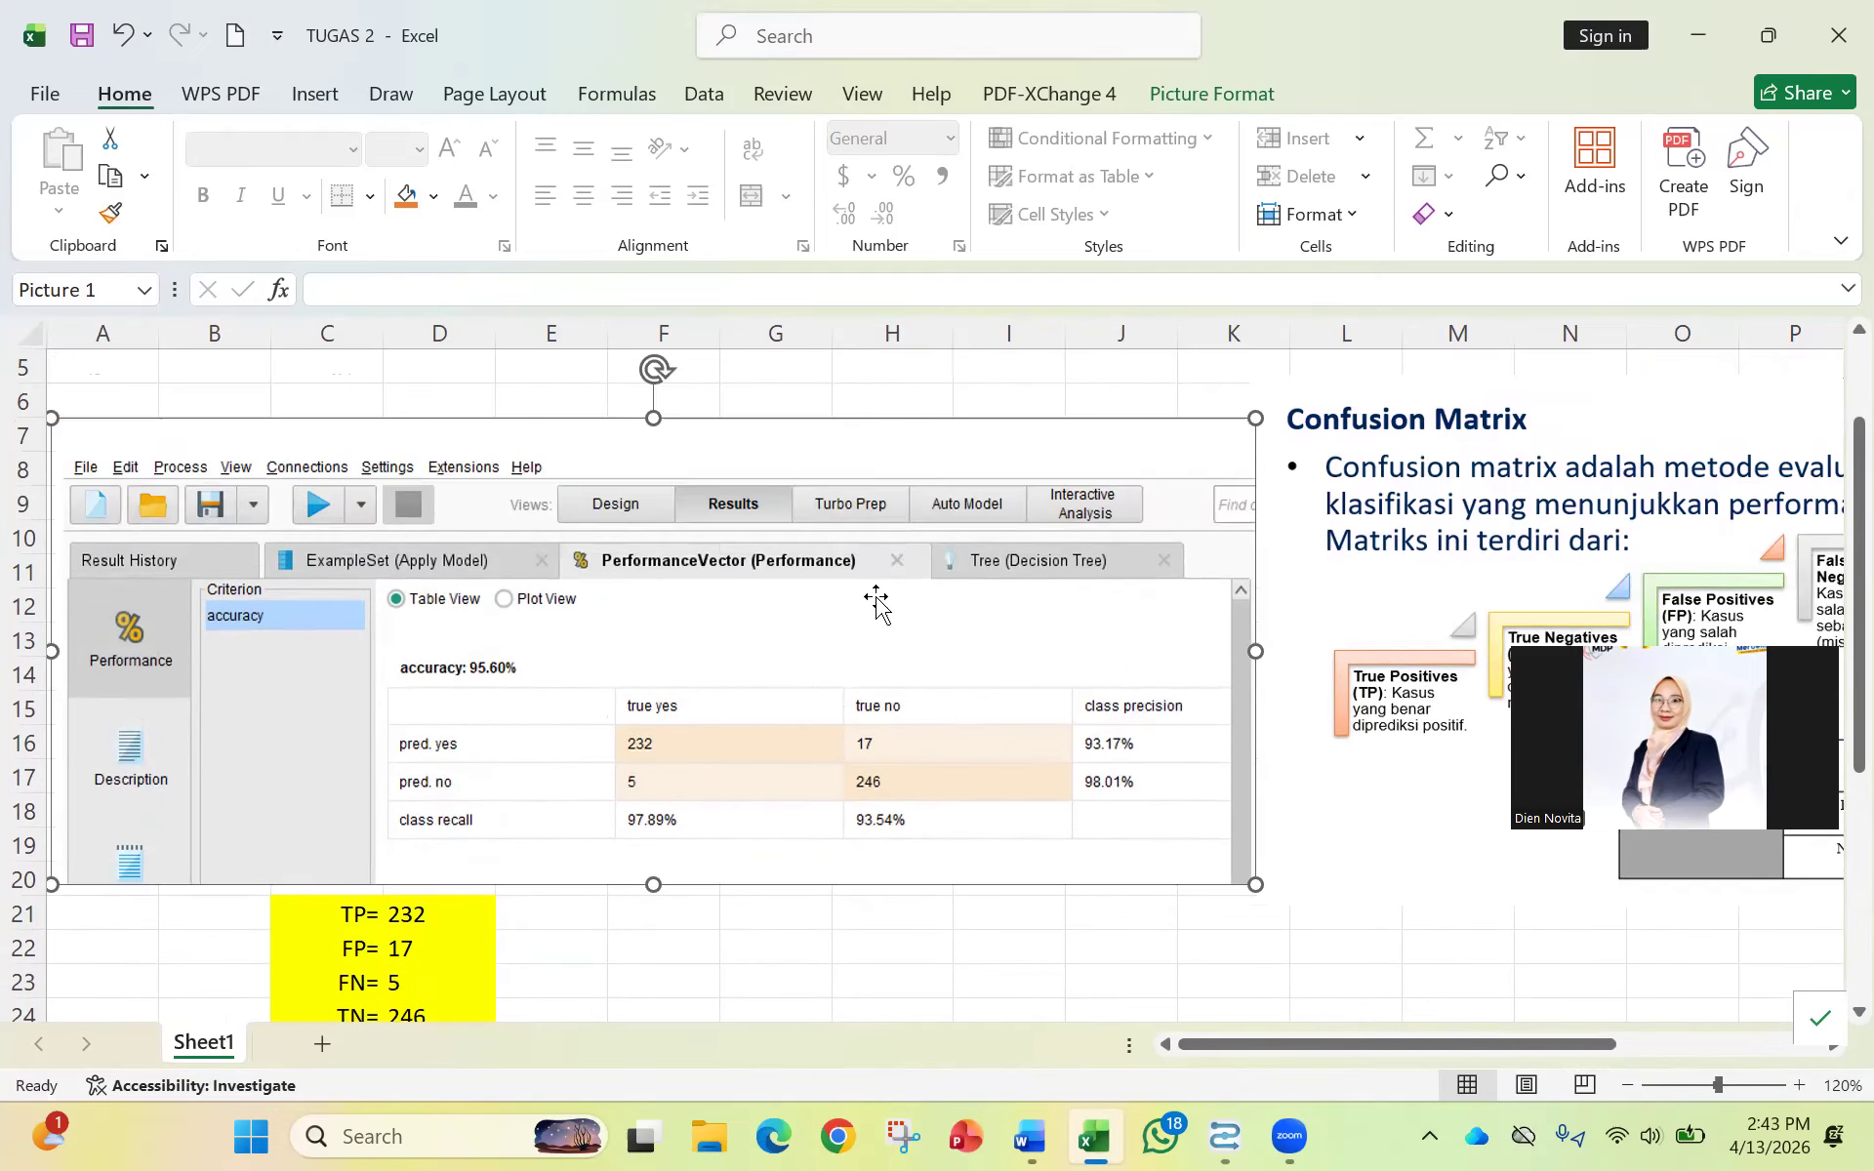
left_click(1229, 1136)
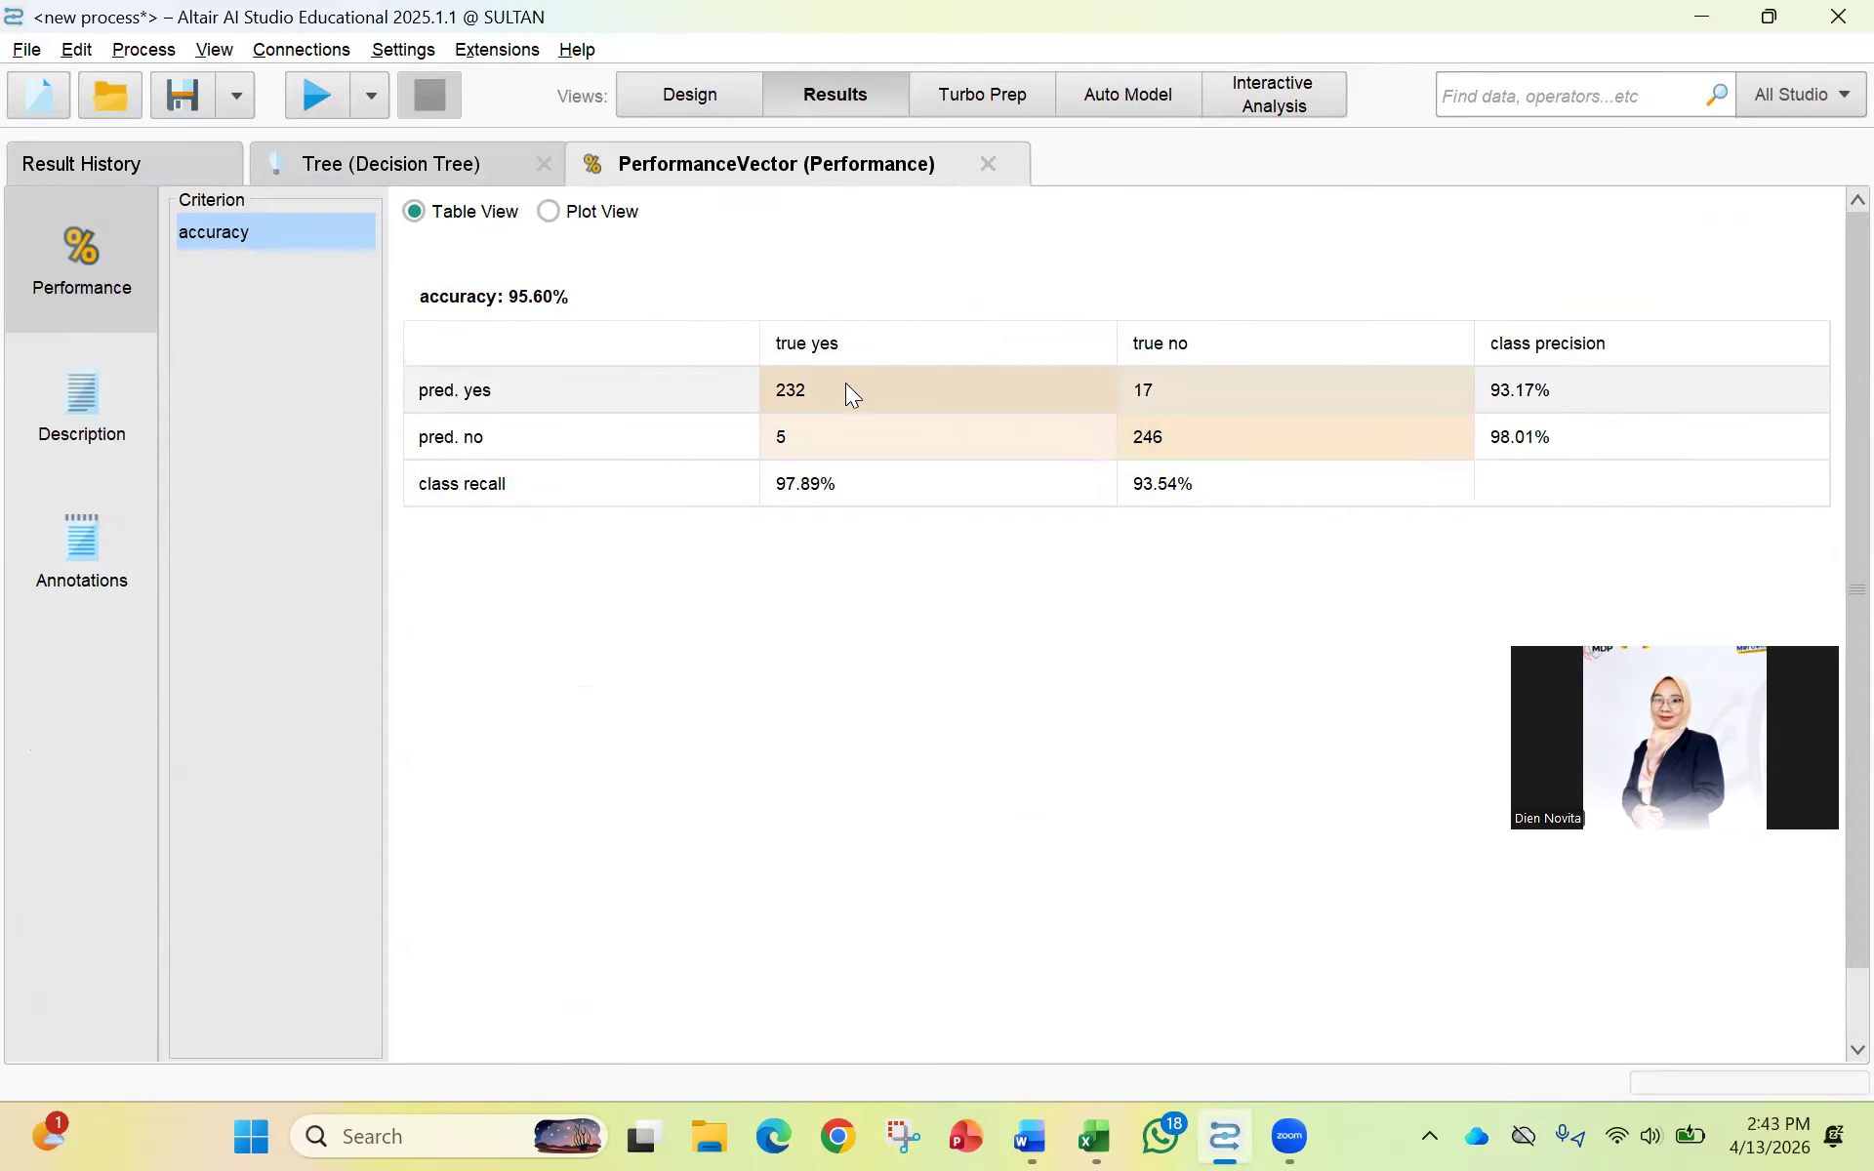
left_click(1220, 1135)
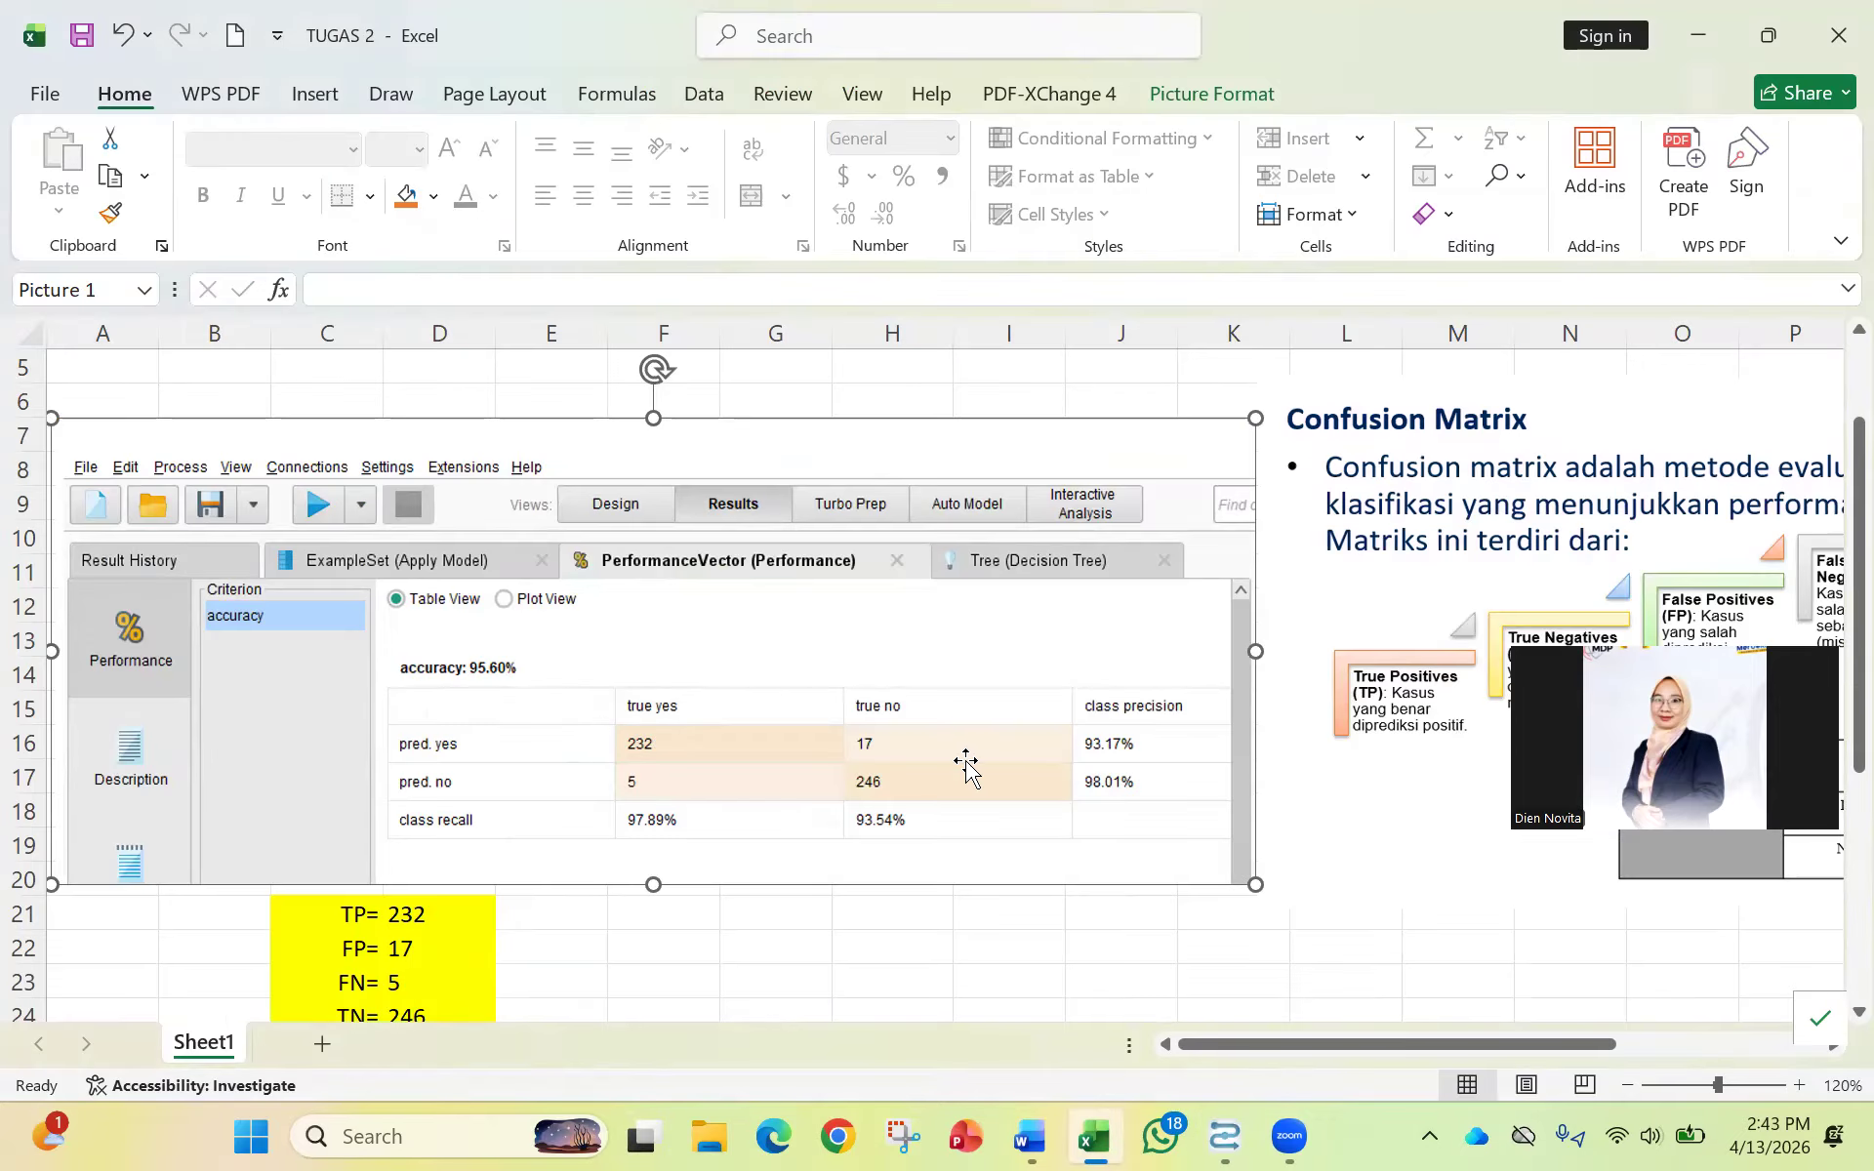
left_click_drag(1042, 439, 1084, 381)
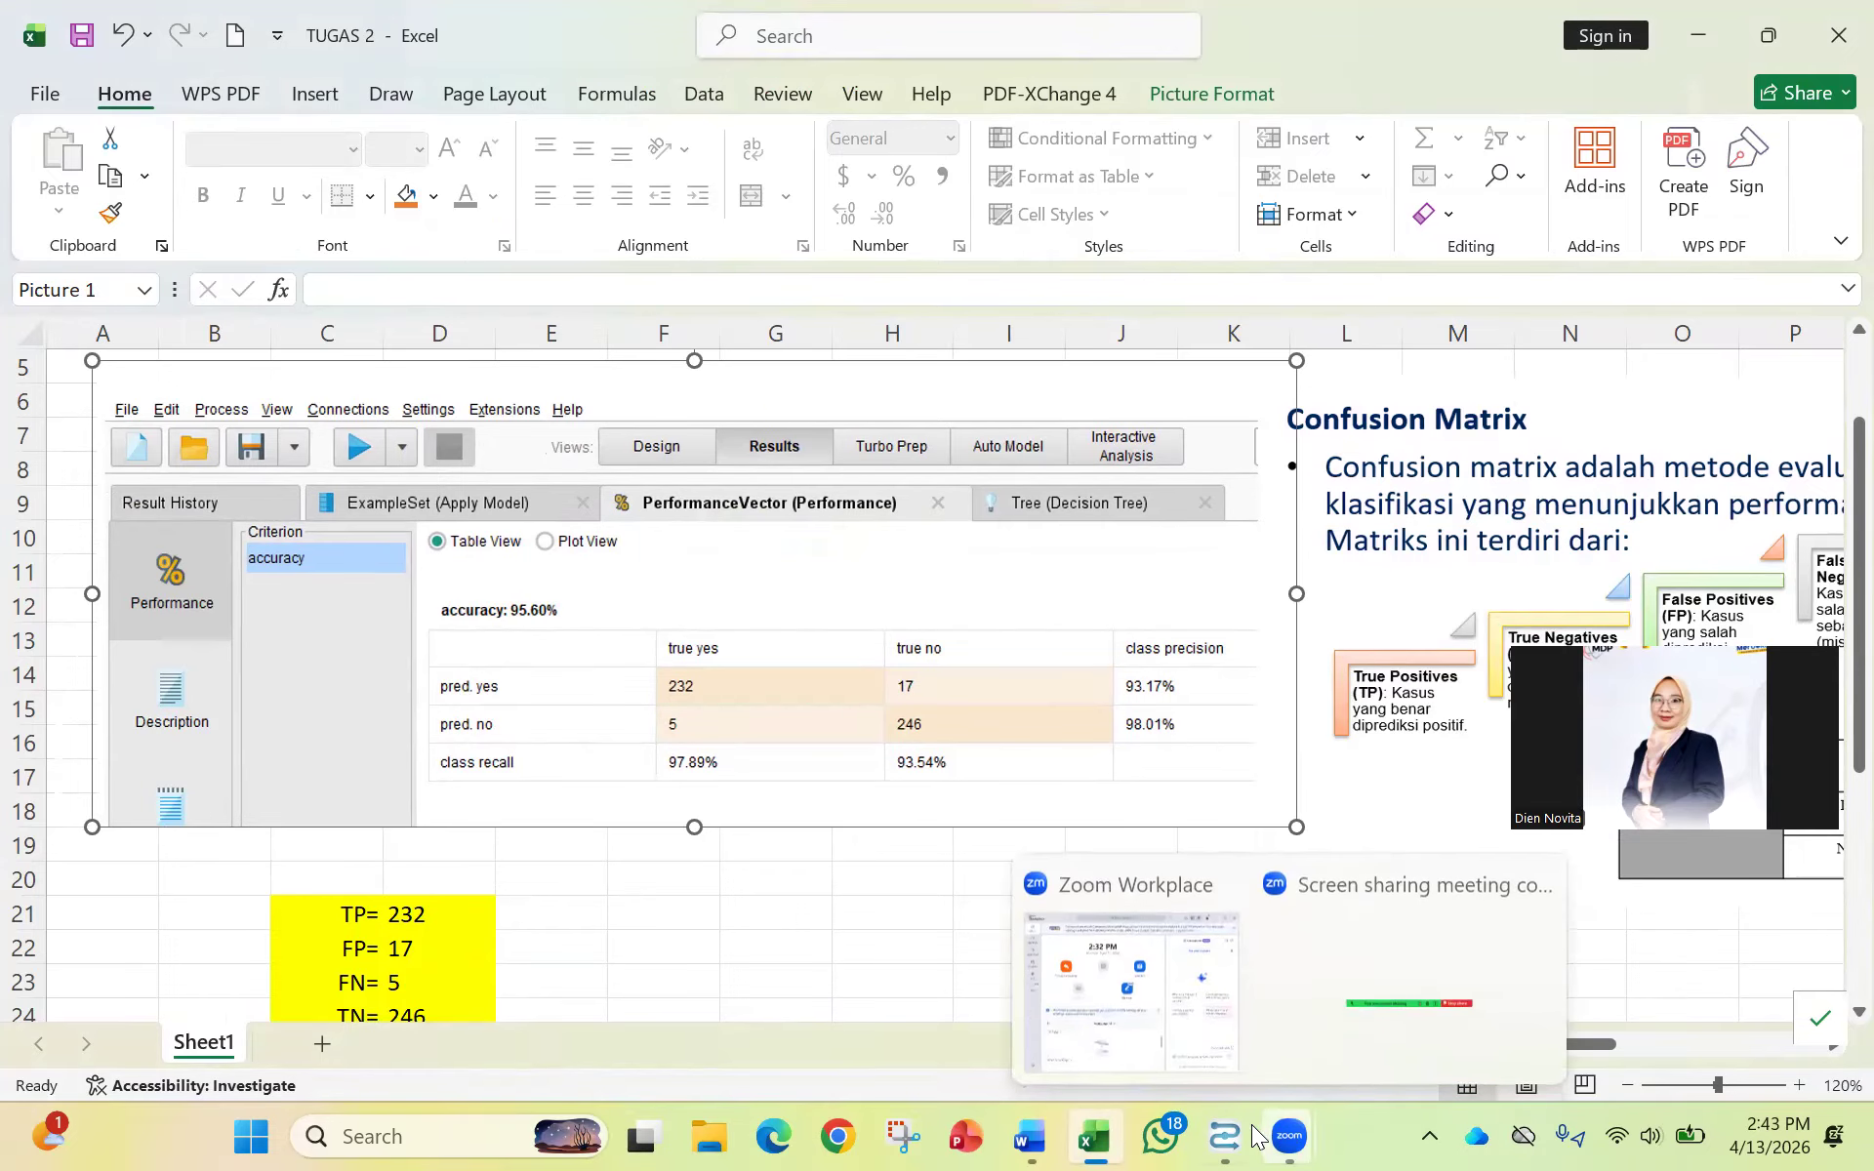
Review the PerformanceVector table in Altair AI Studio, and return to Excel to match it with the TP, FP, FN and TN cells.
mouse_move(1232, 1135)
left_click(1181, 1059)
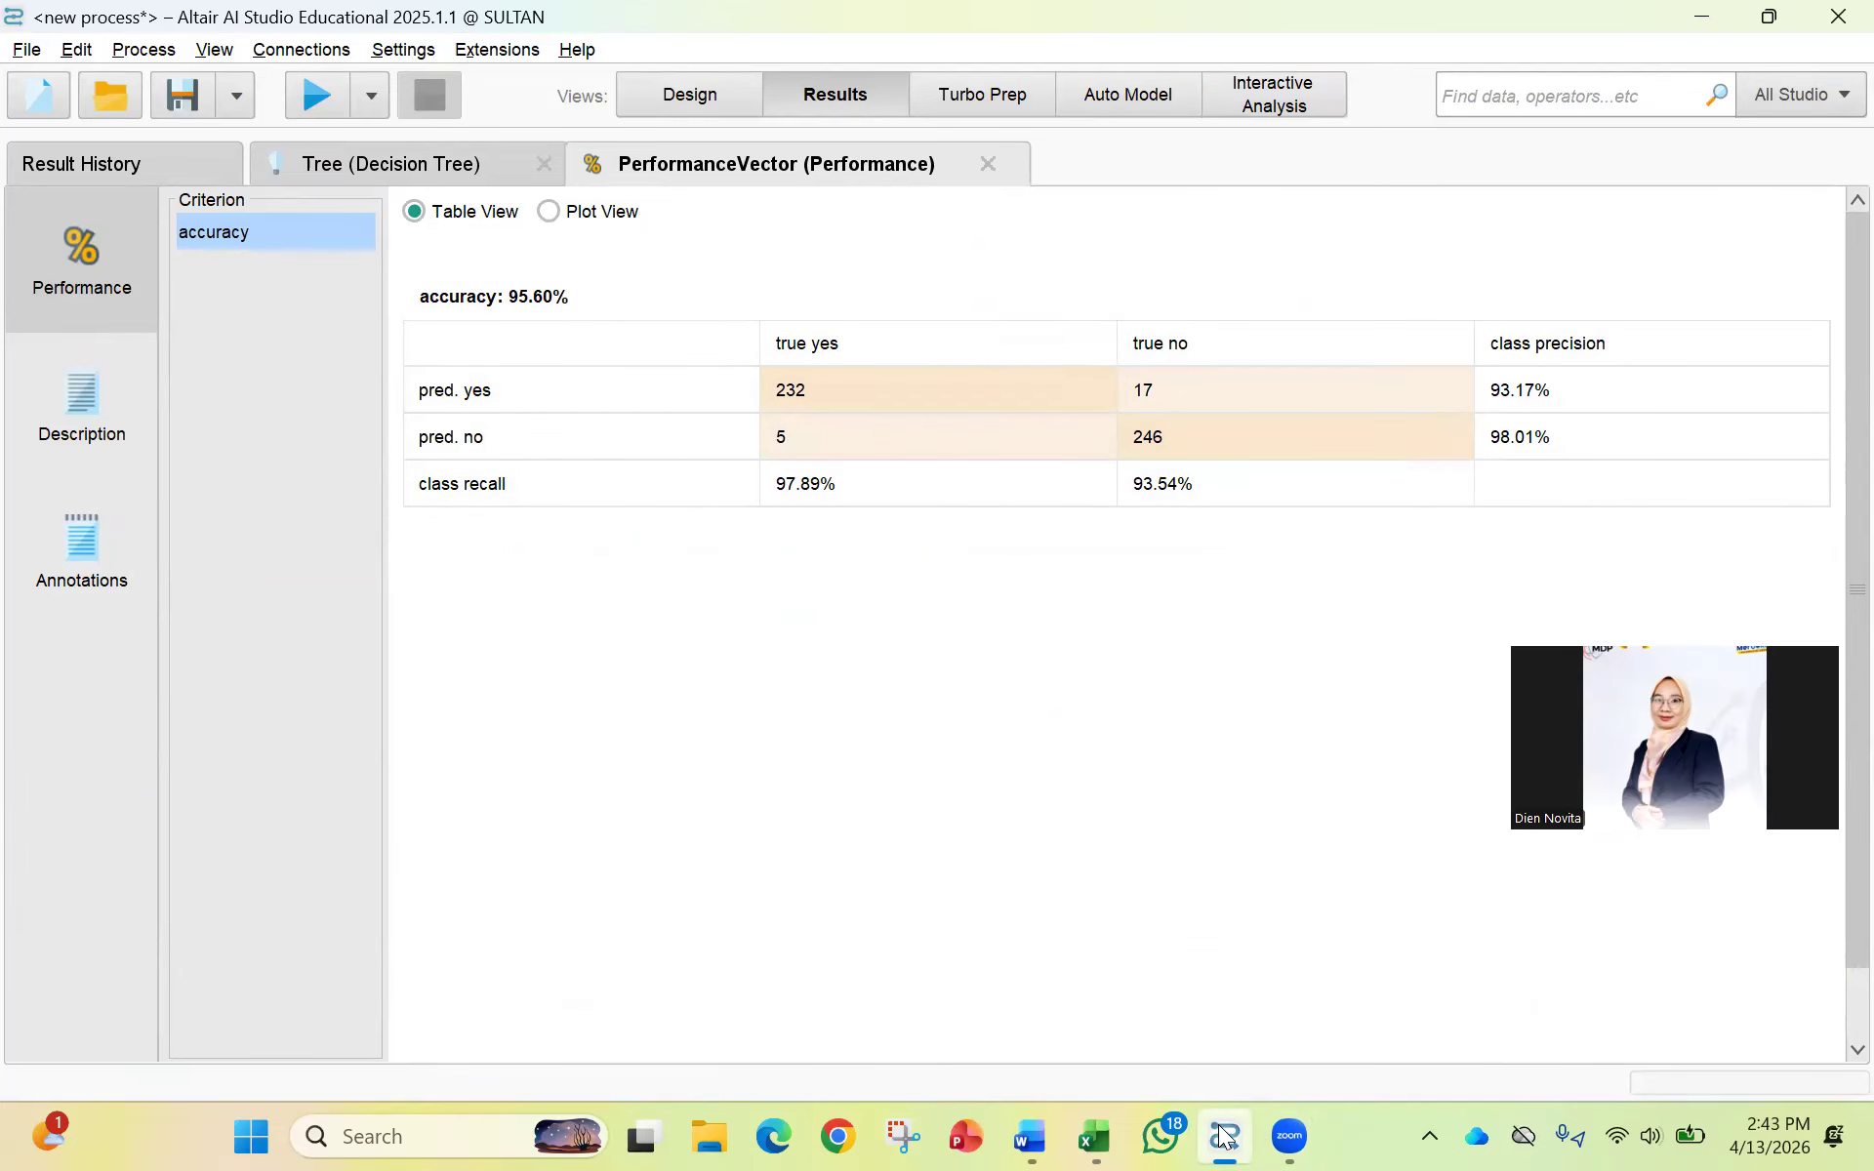
mouse_move(1095, 1138)
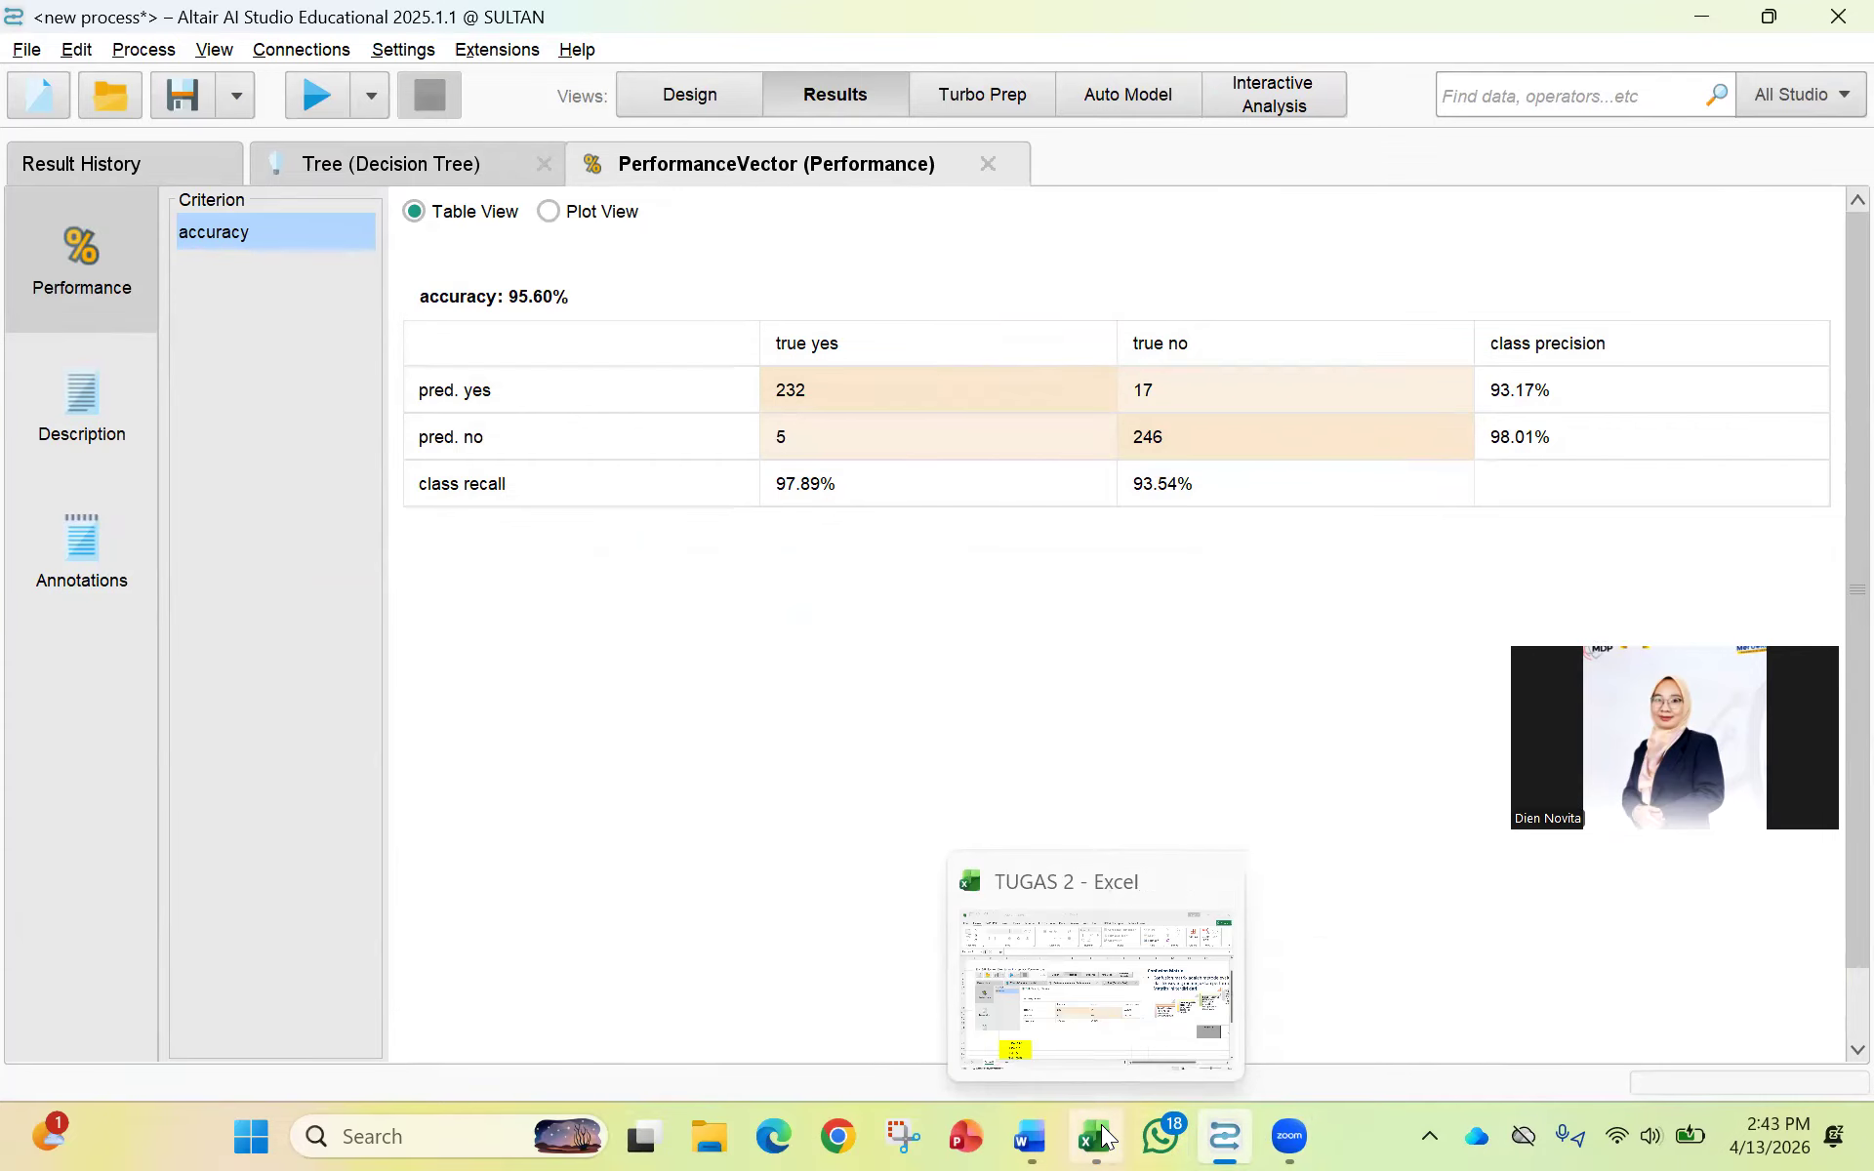
left_click(1130, 1072)
scroll(625, 532, "down", 1)
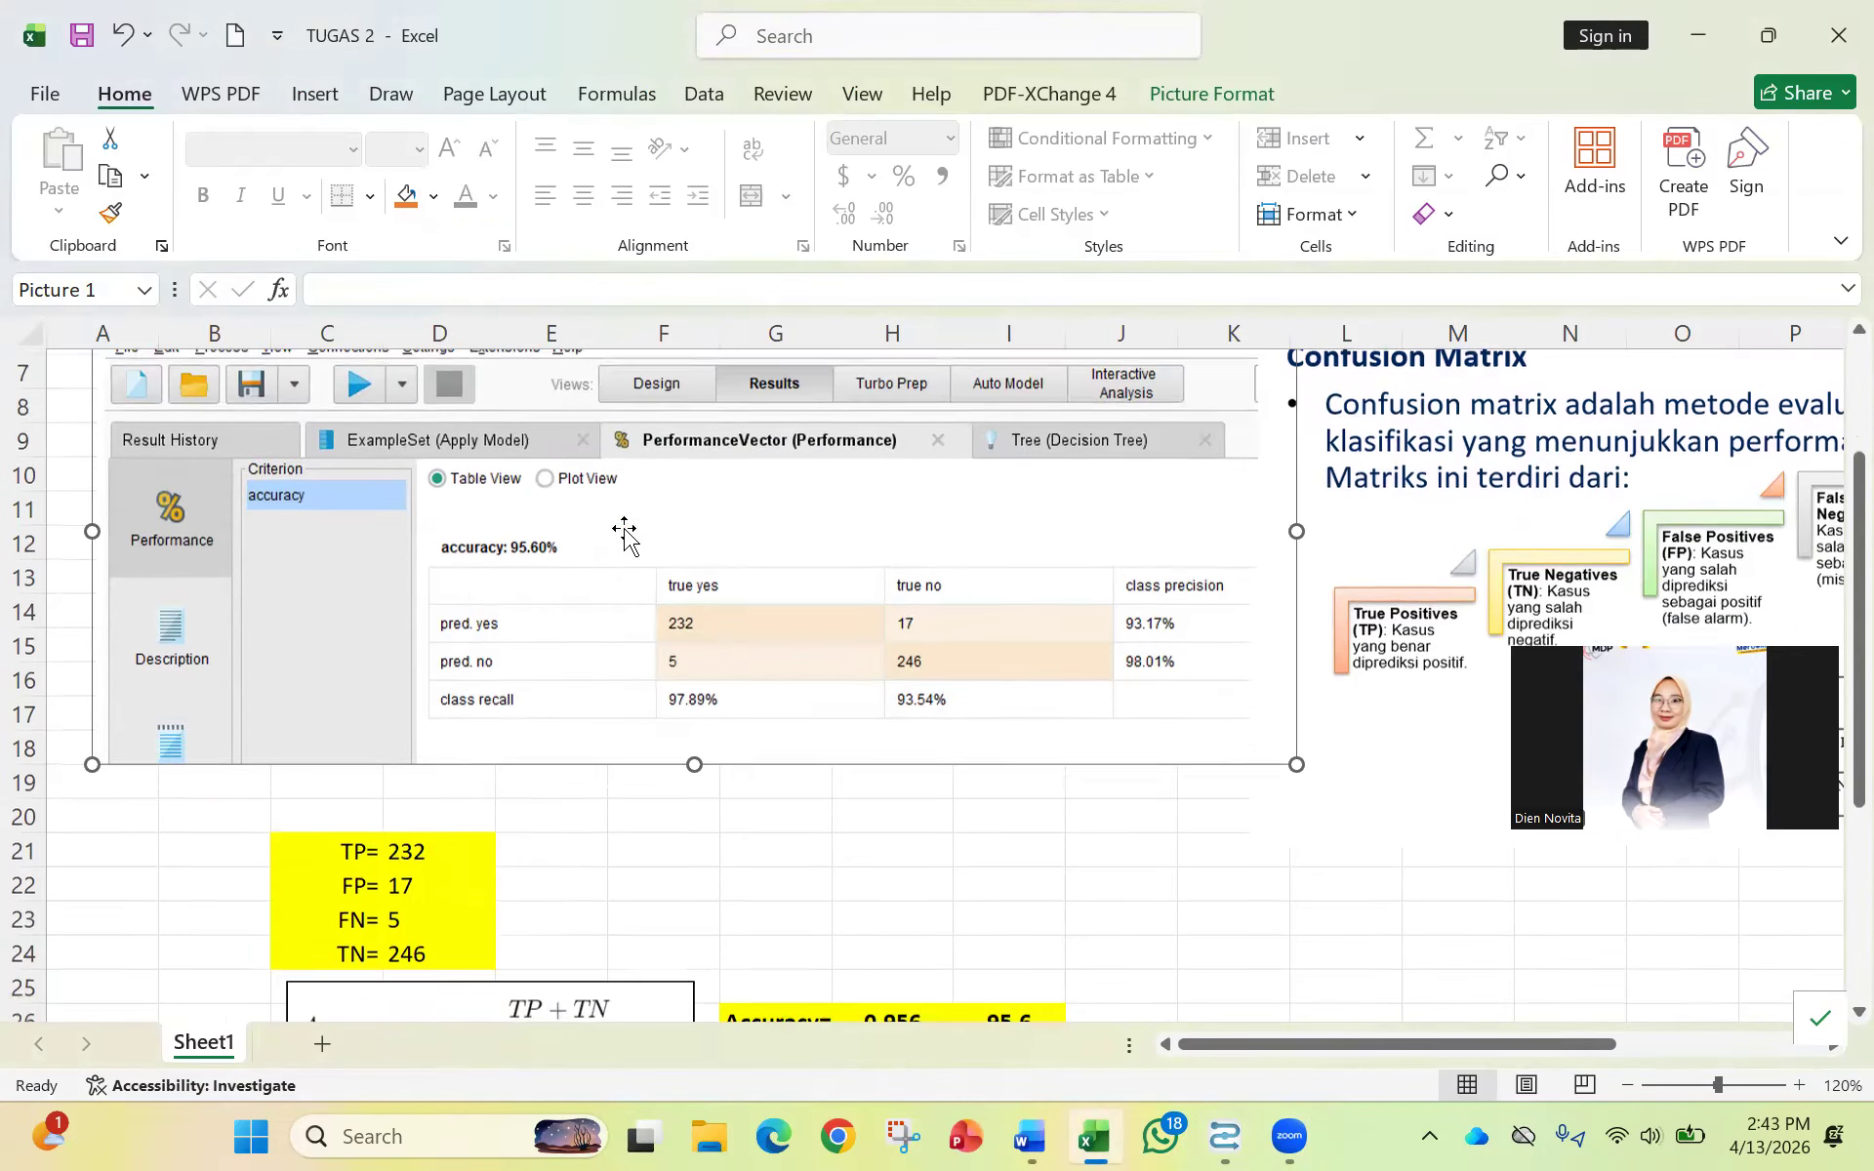
scroll(624, 532, "down", 2)
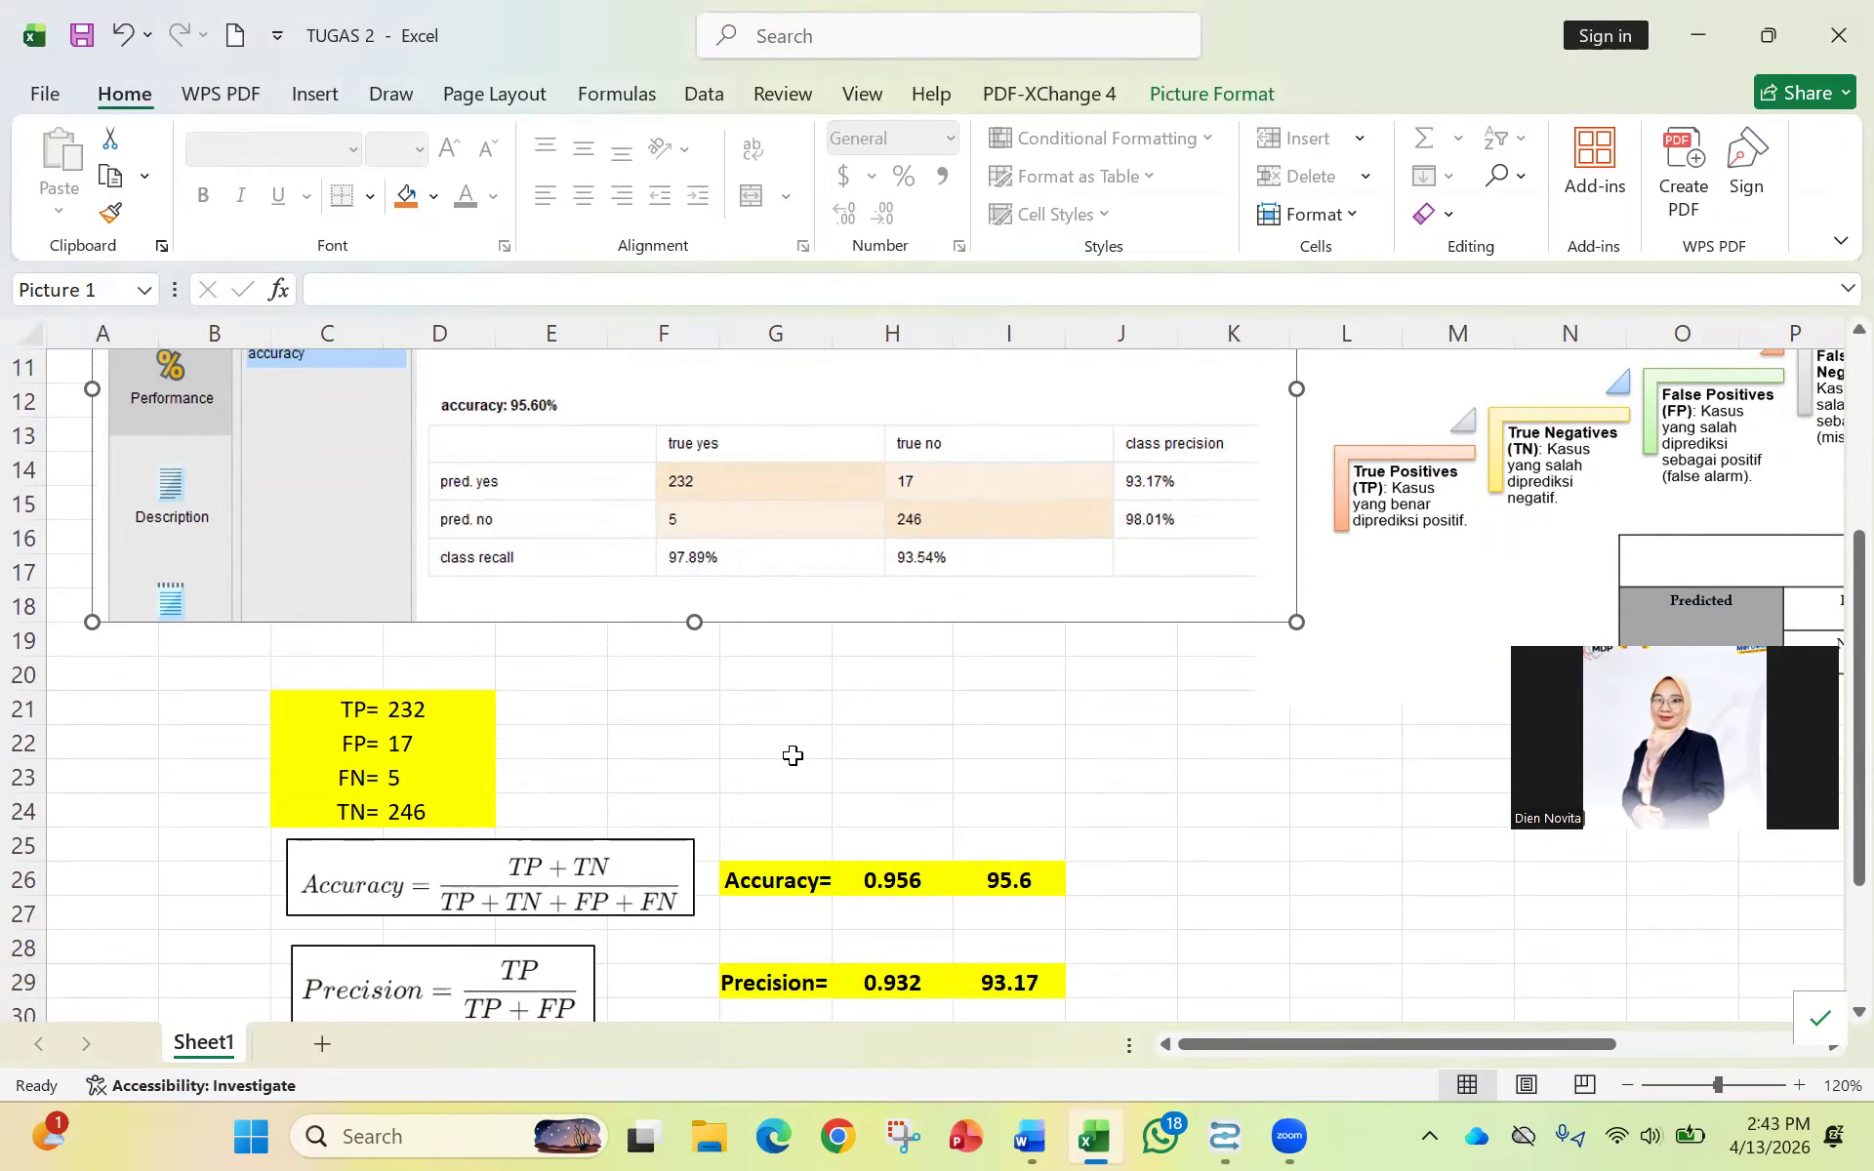
scroll(769, 753, "up", 1)
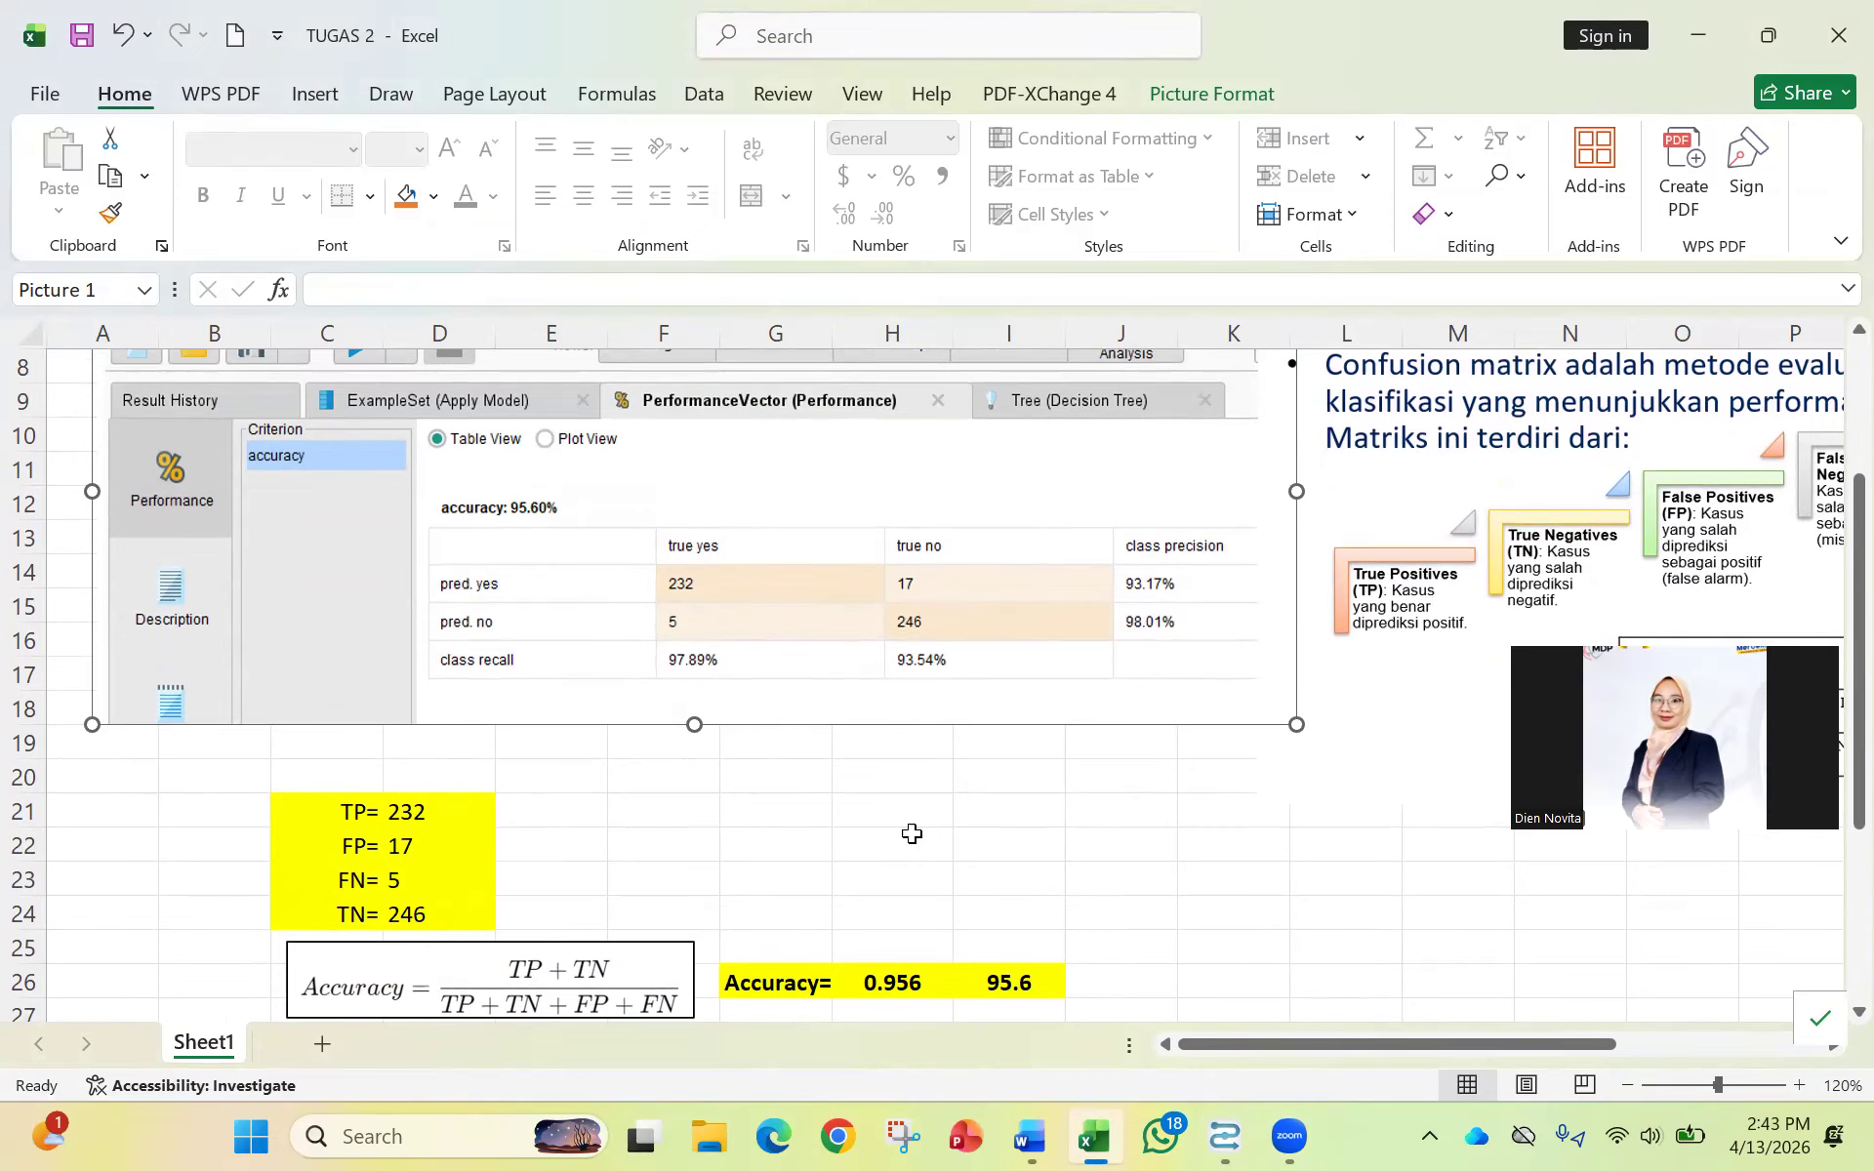
scroll(907, 825, "down", 1)
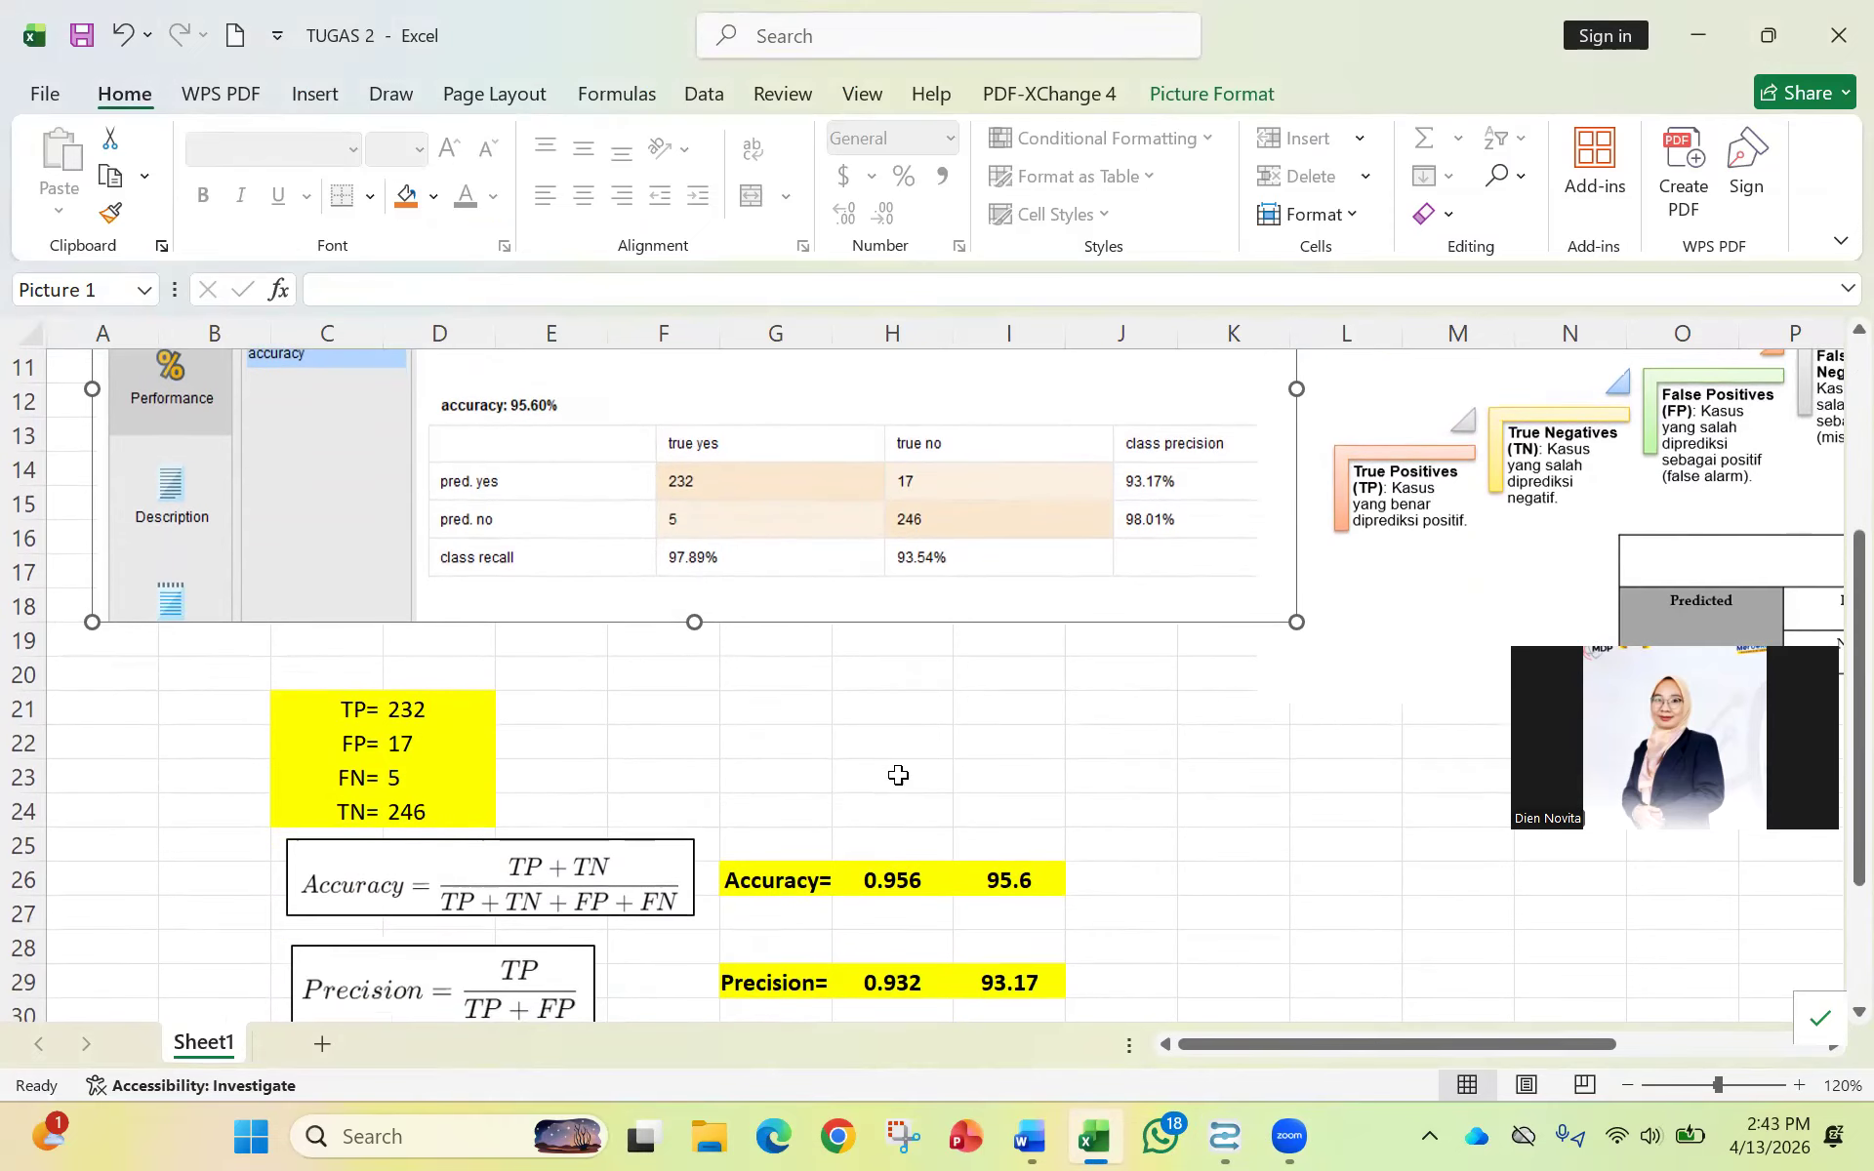
scroll(814, 701, "down", 1)
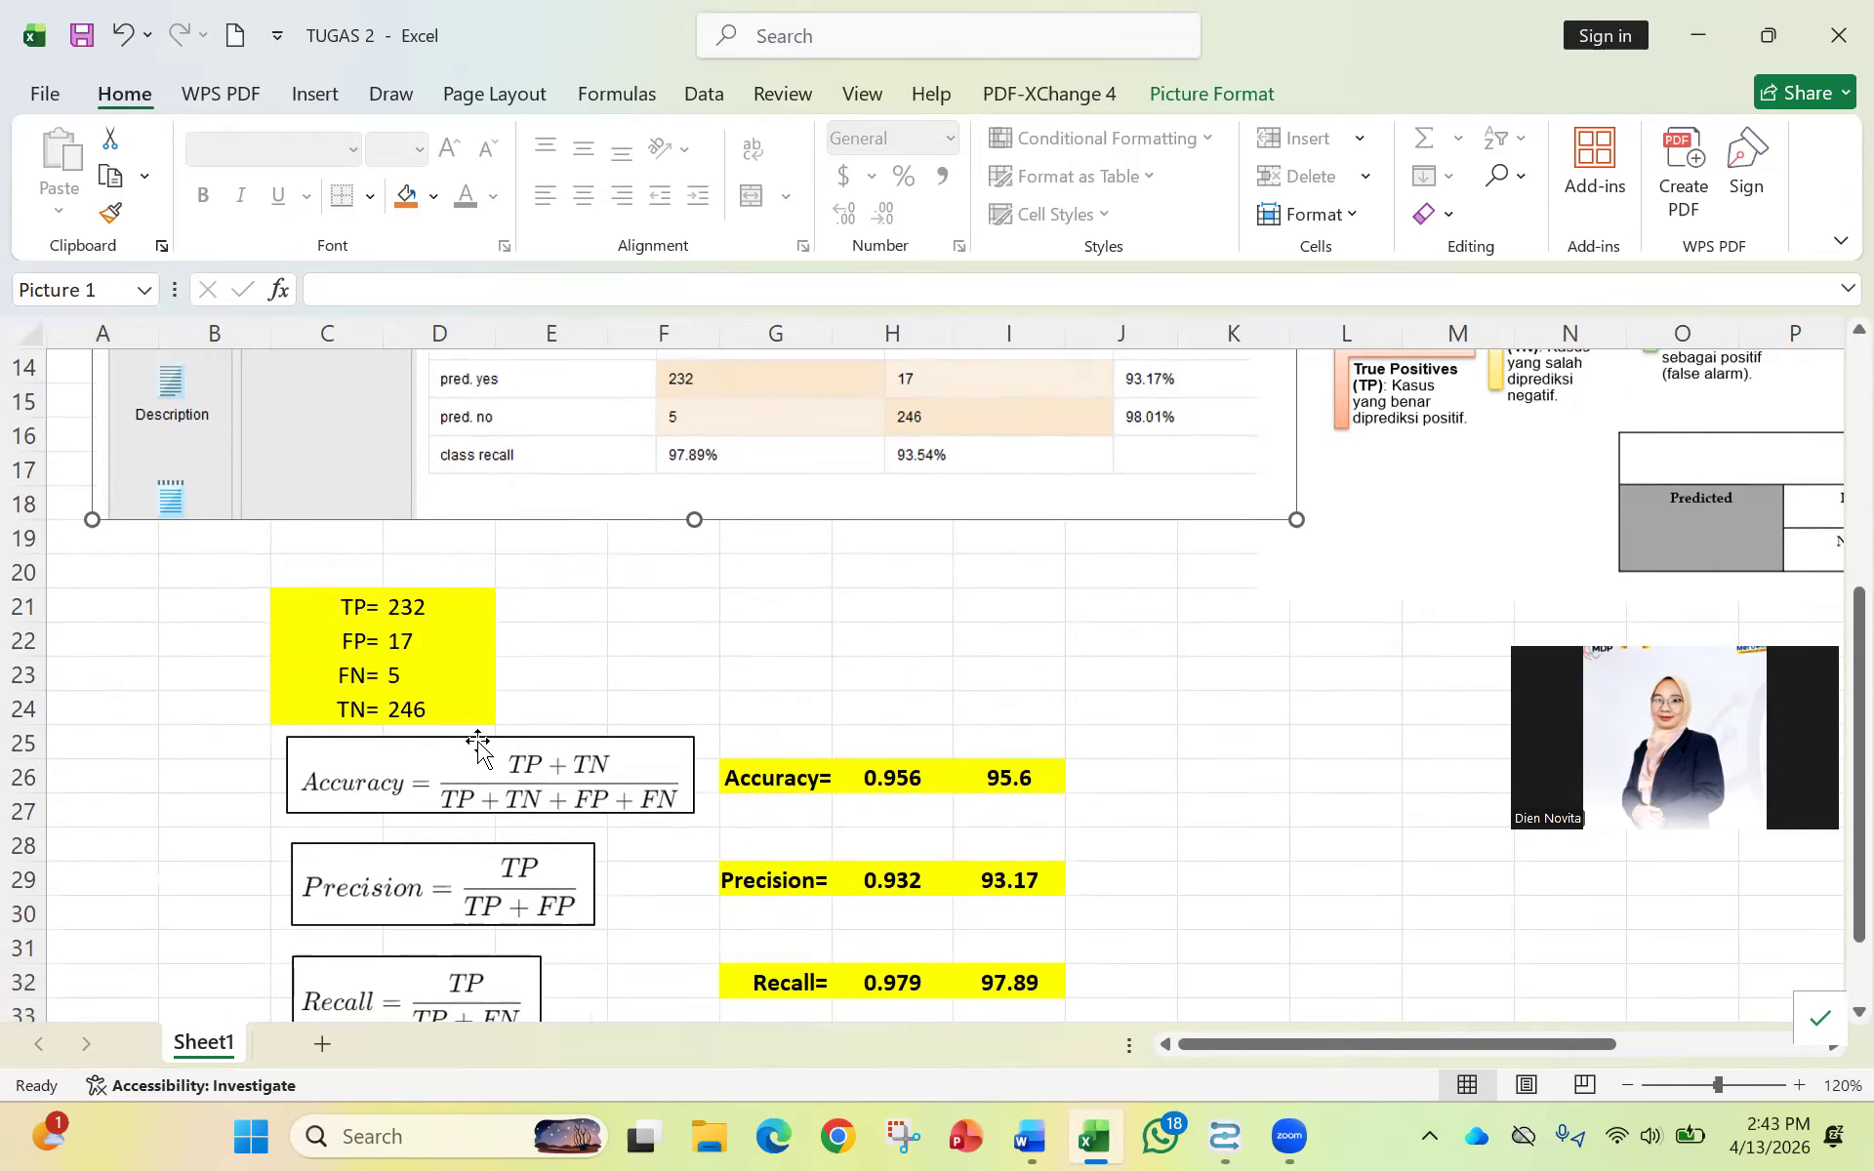
Examine the metric formula pictures alongside the TP, FP, FN and TN values in D21:D24 and the Confusion Matrix picture.
left_click(543, 806)
left_click(462, 903)
left_click(424, 899)
scroll(586, 878, "up", 1)
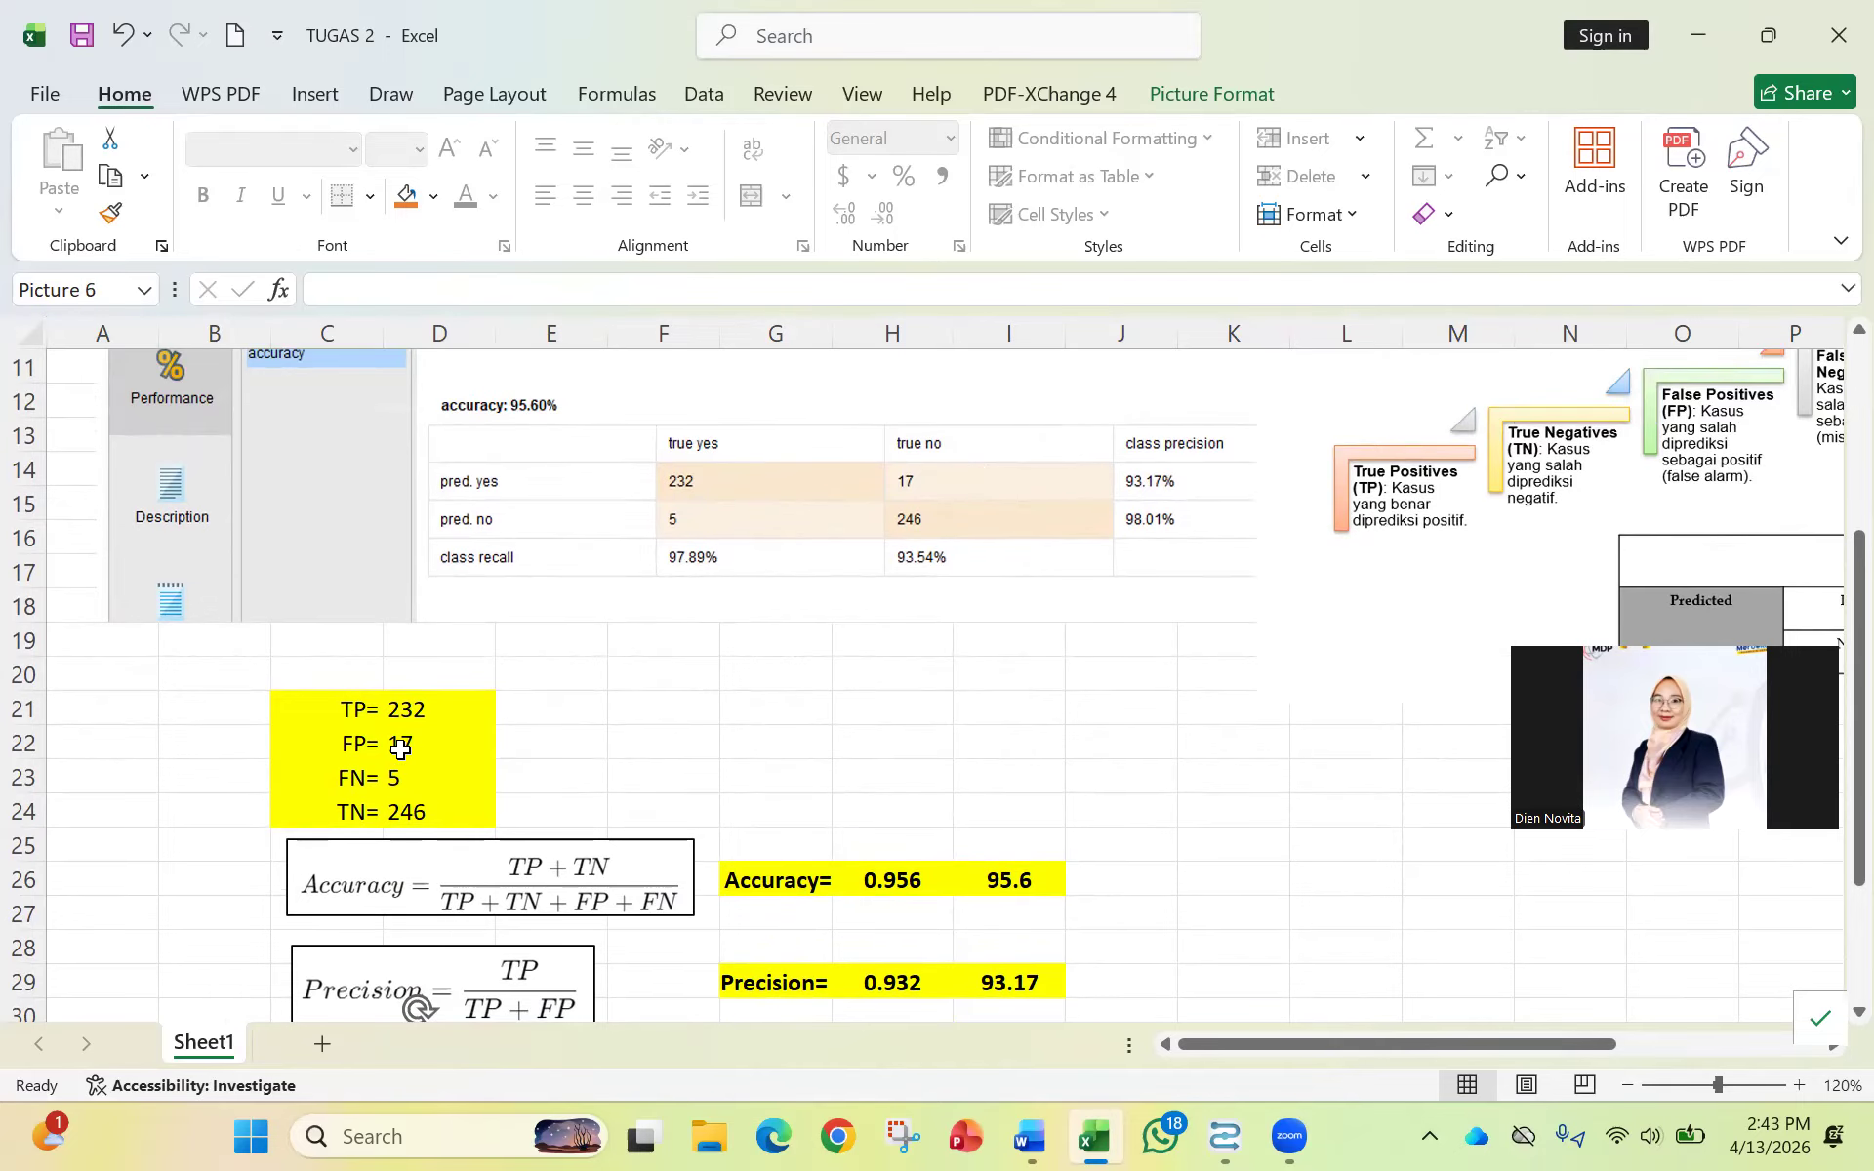
mouse_move(1592, 539)
left_mouse_down()
mouse_move(1330, 508)
mouse_move(988, 659)
mouse_move(1623, 456)
mouse_move(1523, 529)
mouse_move(1449, 542)
left_mouse_up()
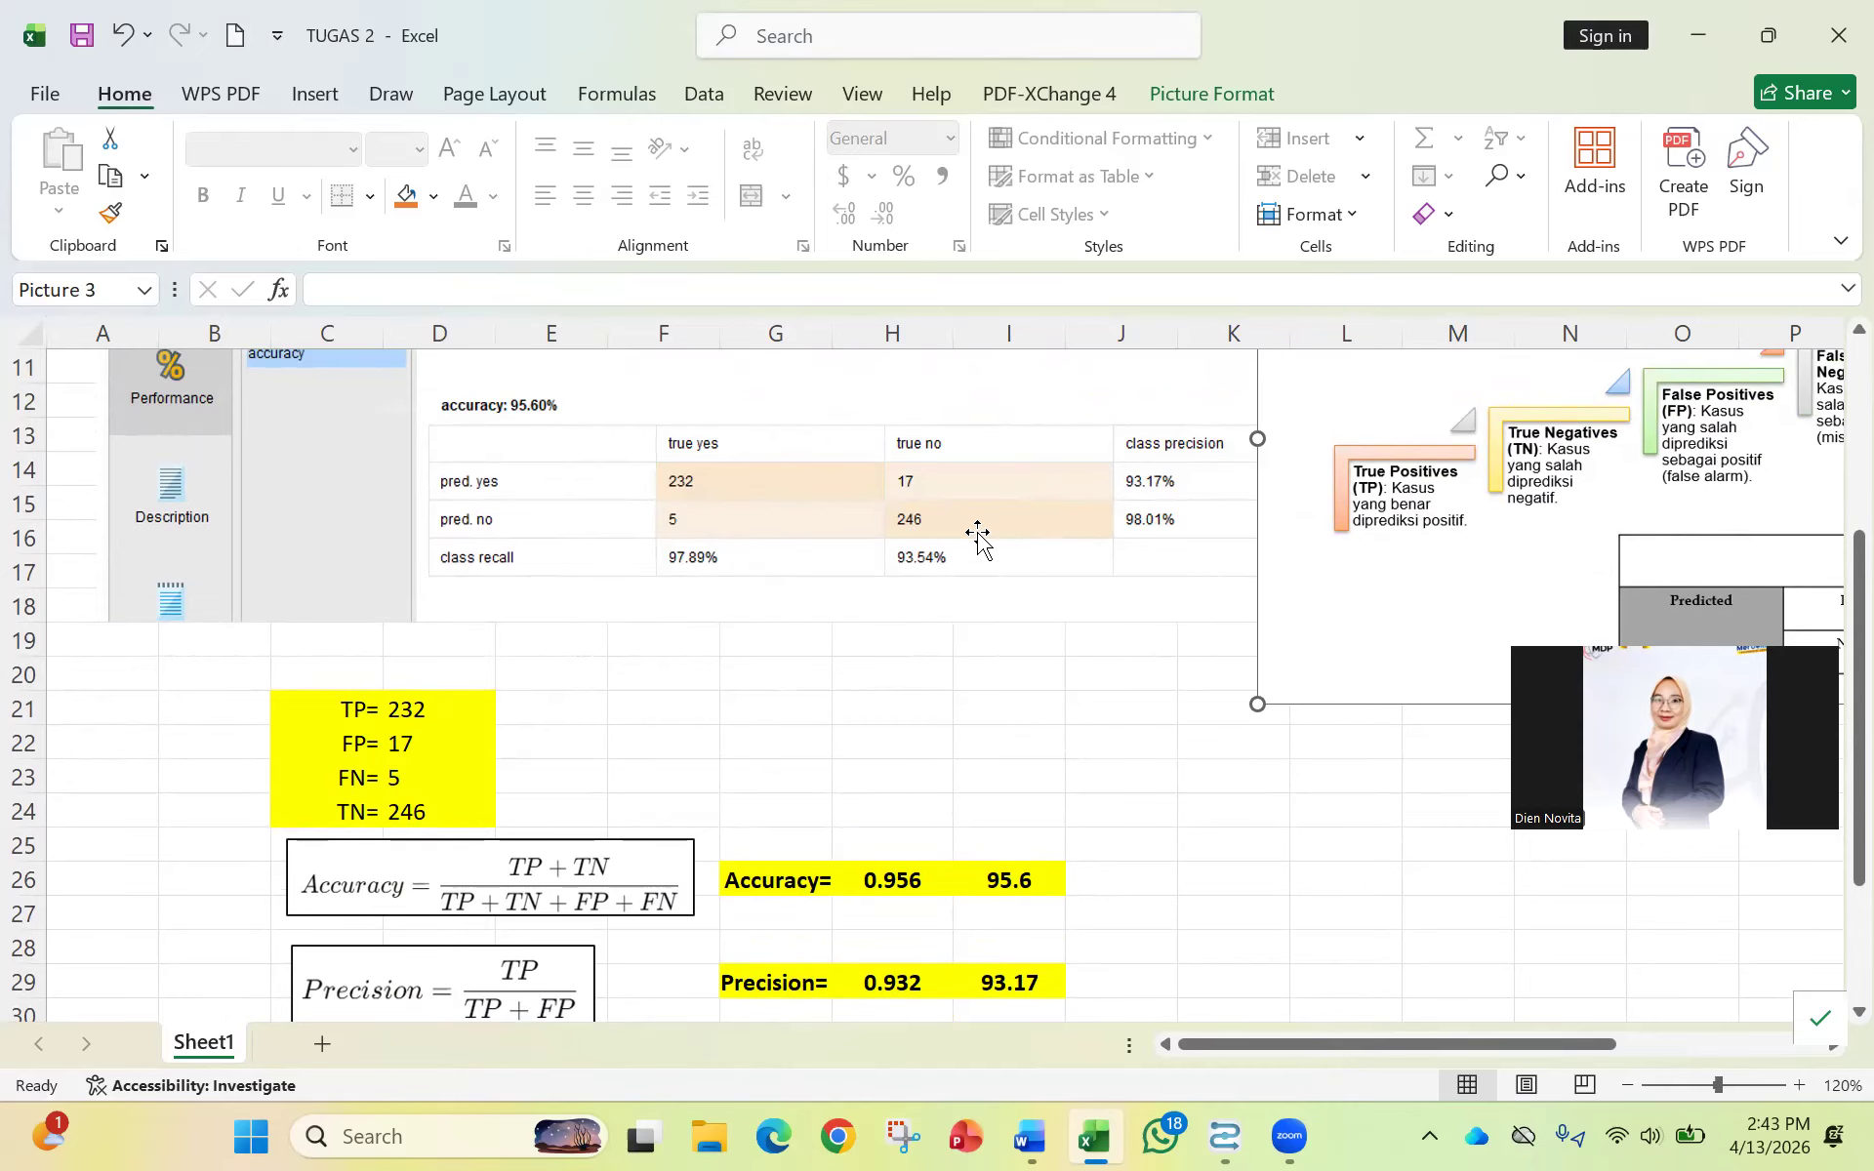
scroll(728, 723, "down", 2)
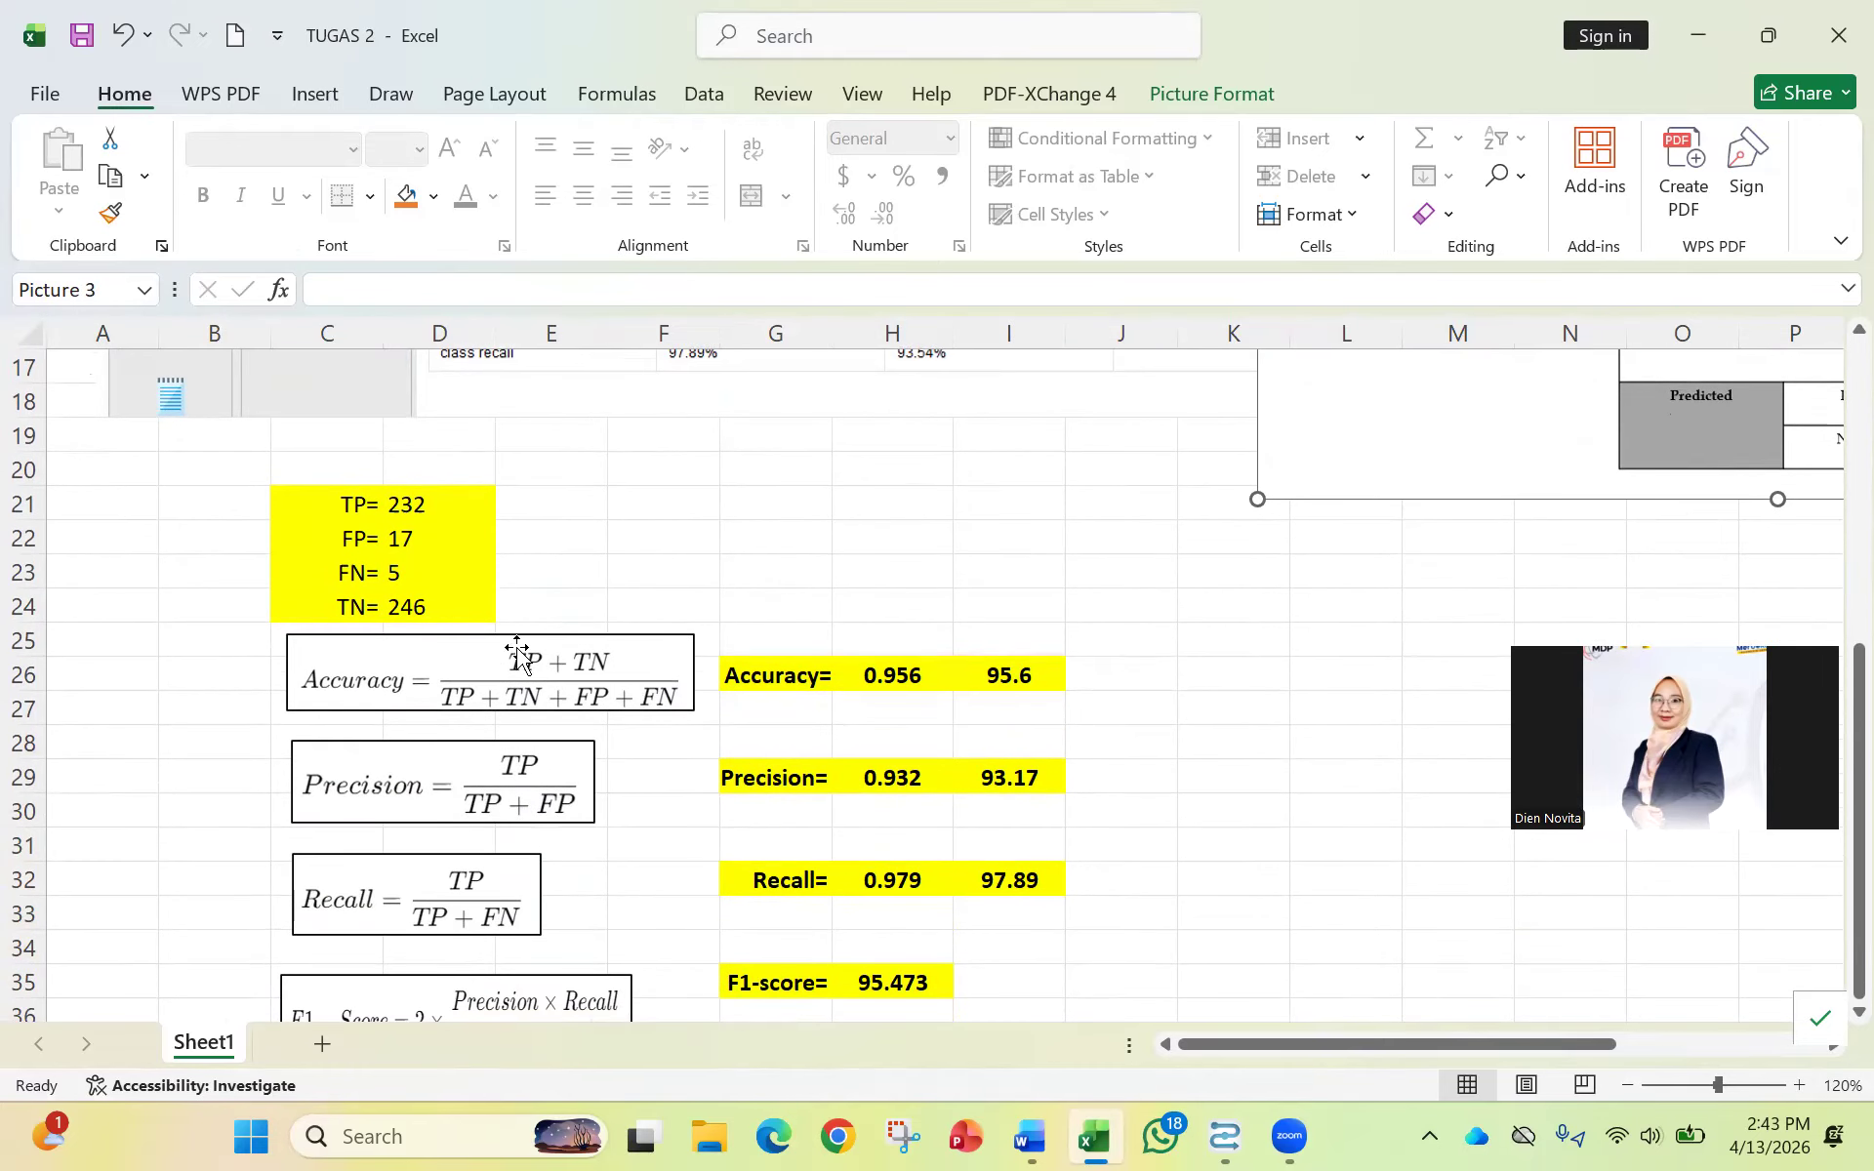
left_click(464, 511)
left_click(460, 600)
left_click(464, 533)
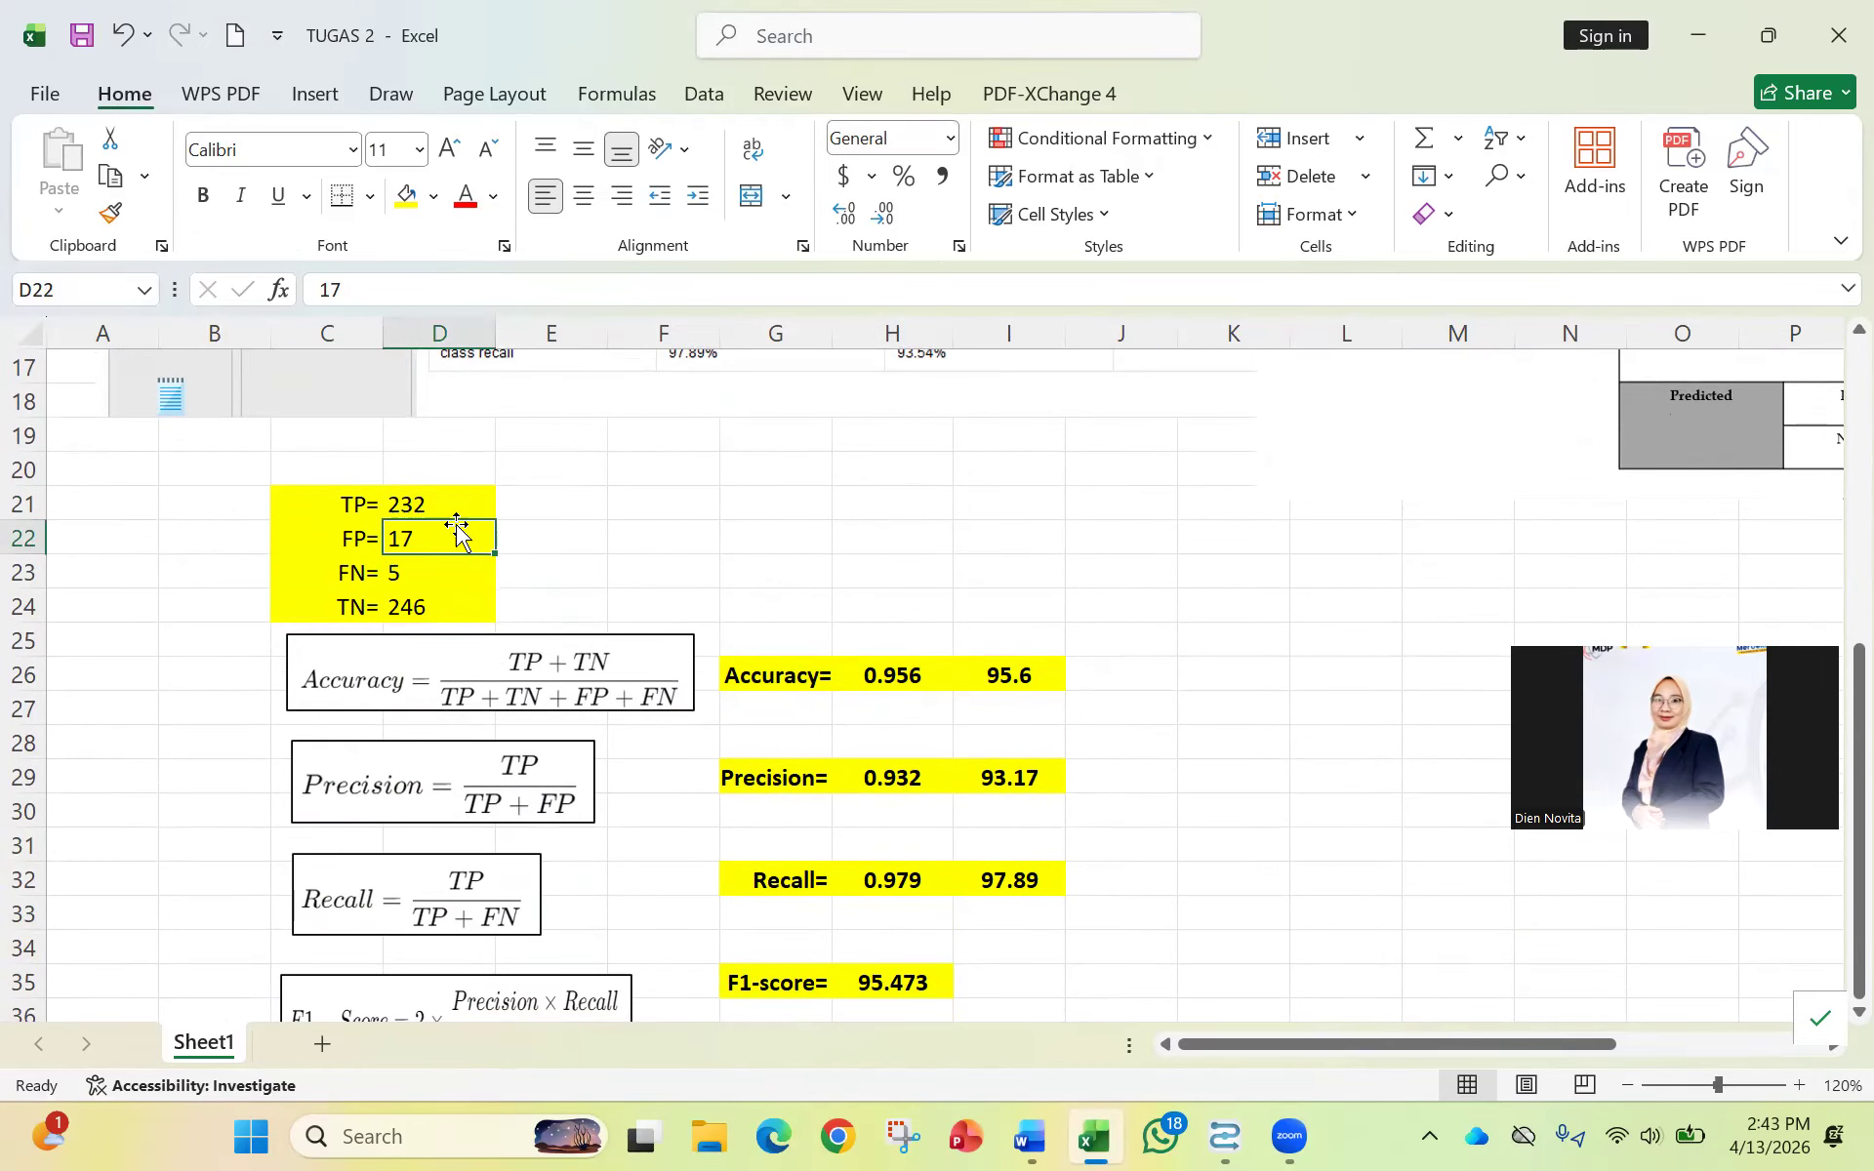
Inspect the Accuracy formula in H26 and its percentage conversion in I26, and compare the result with the accuracy in the performance screenshot.
left_click(401, 683)
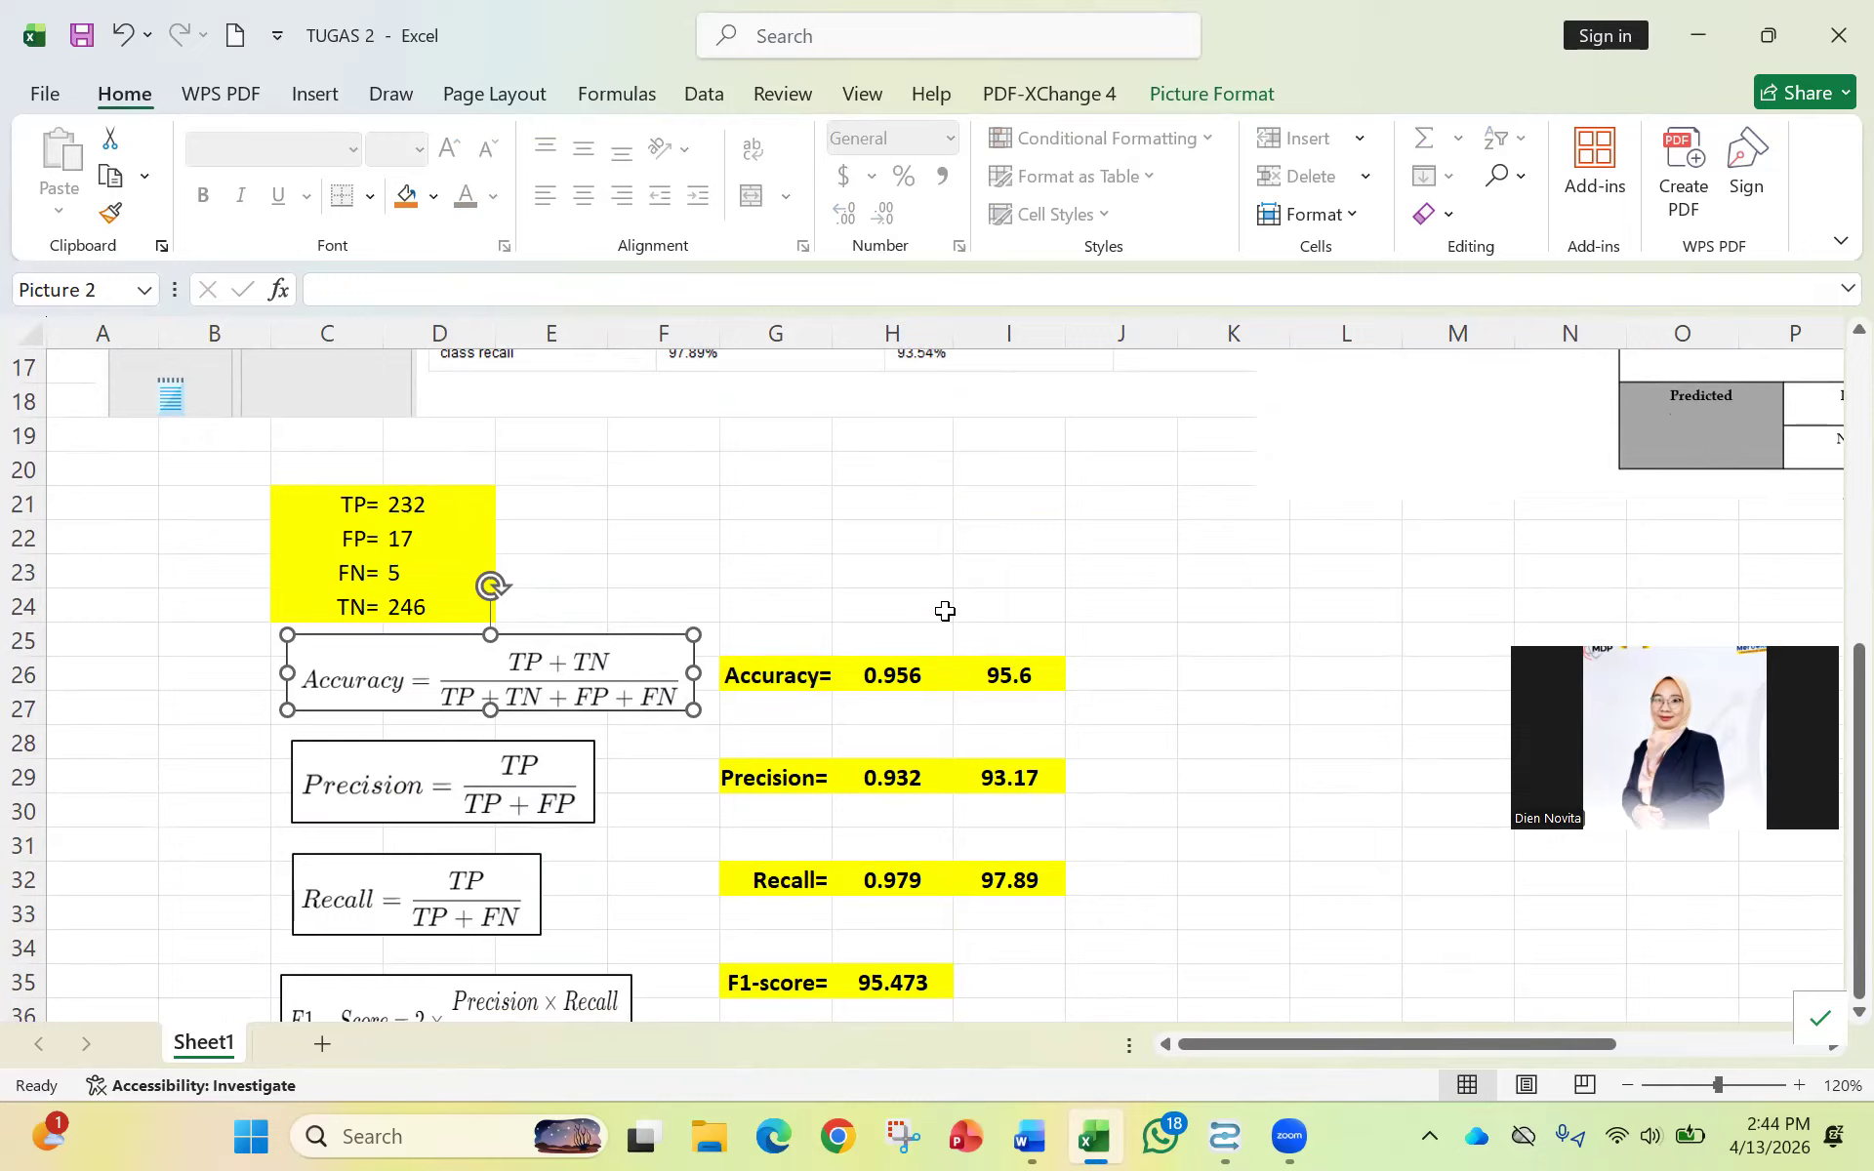
left_click(908, 673)
left_click(640, 293)
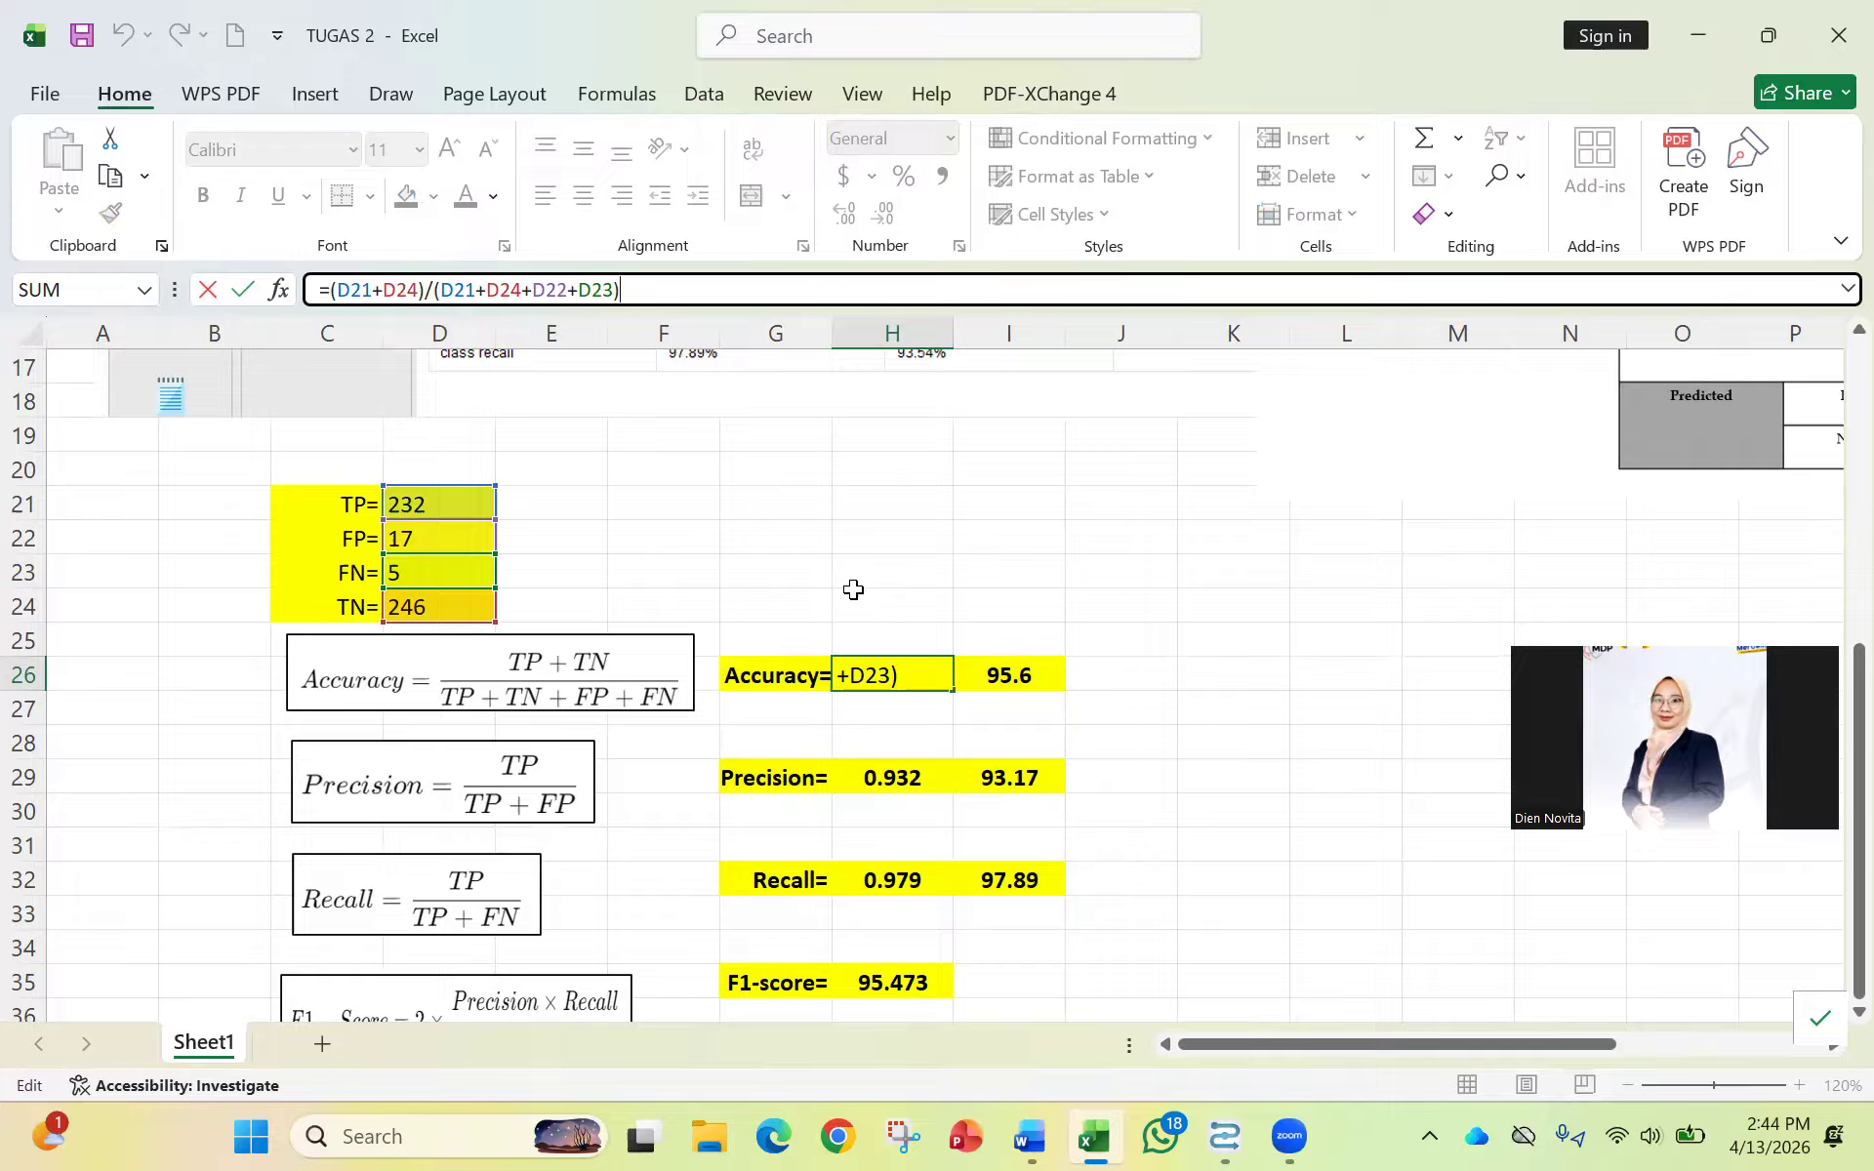
key("Return")
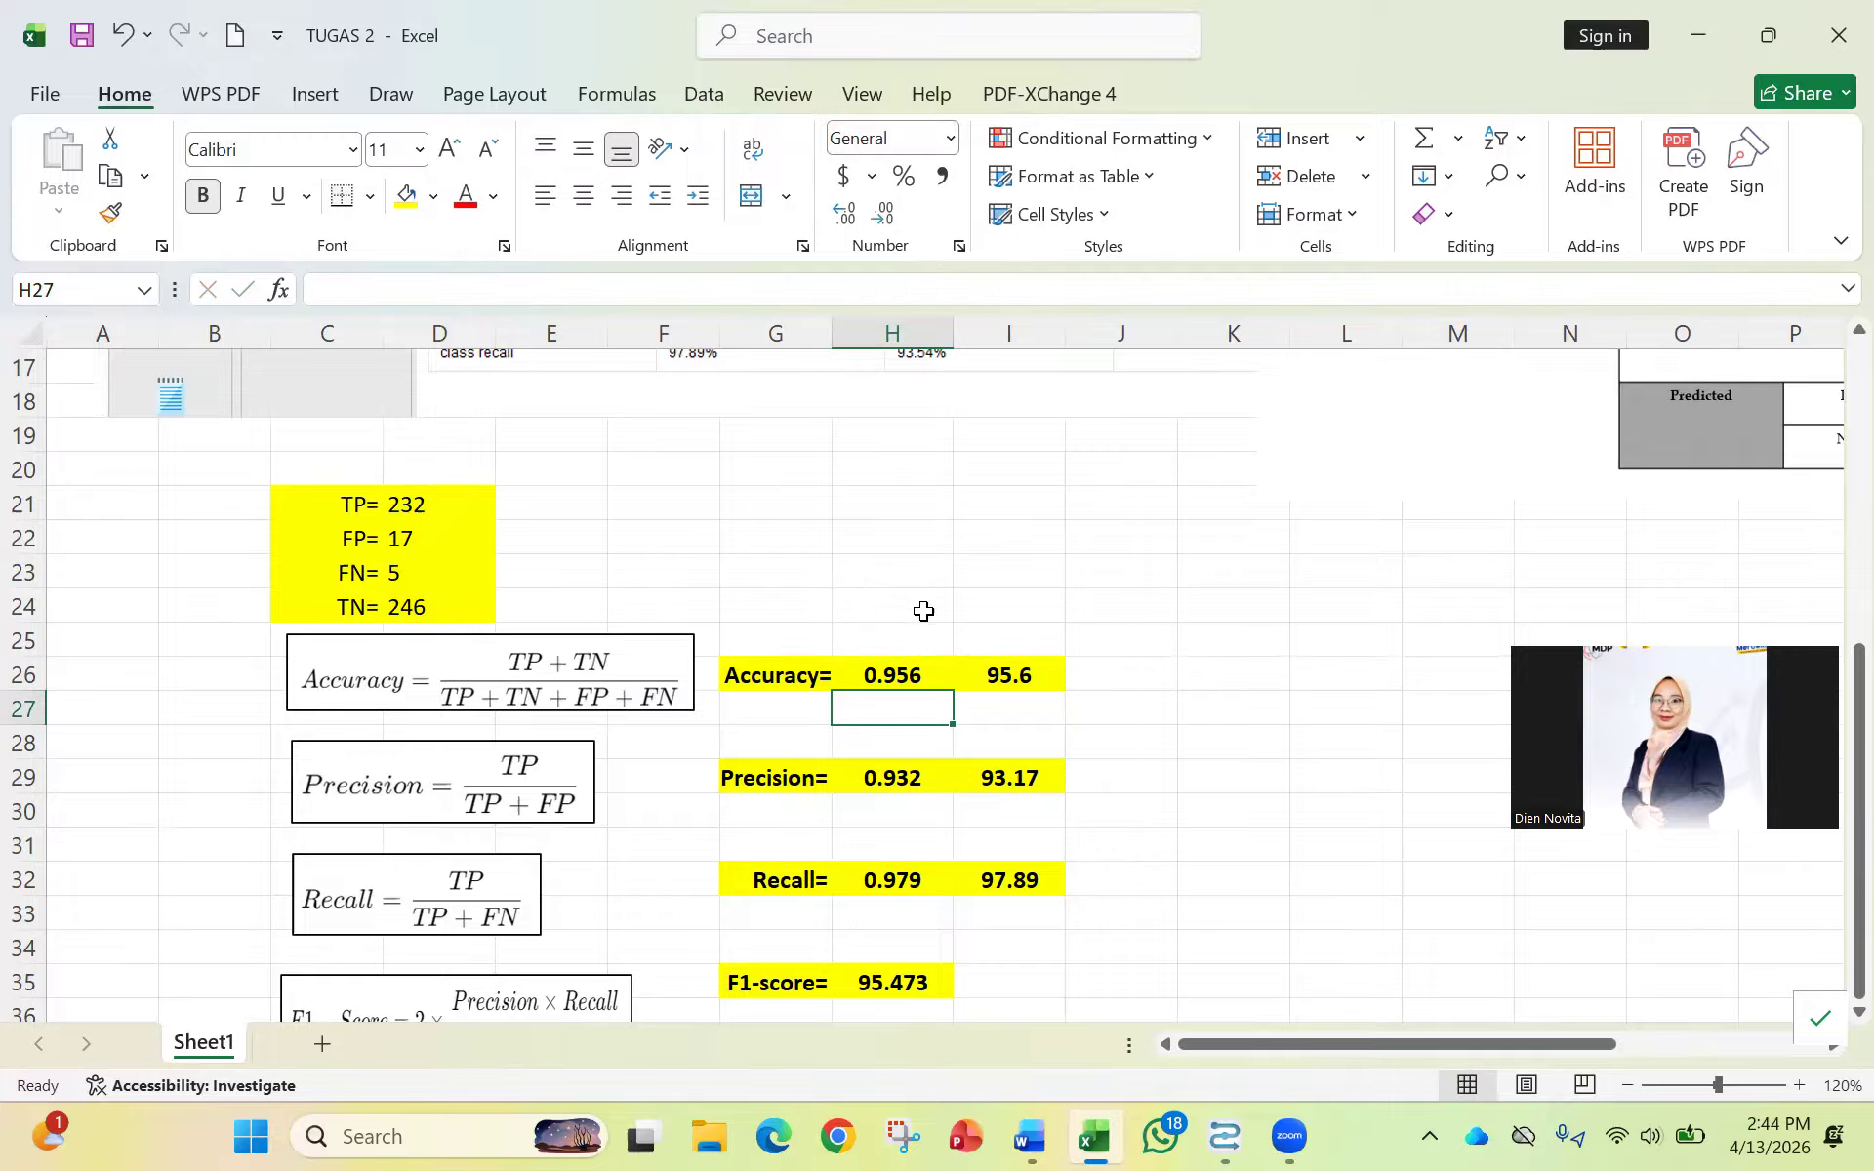
left_click(942, 664)
left_click(1021, 673)
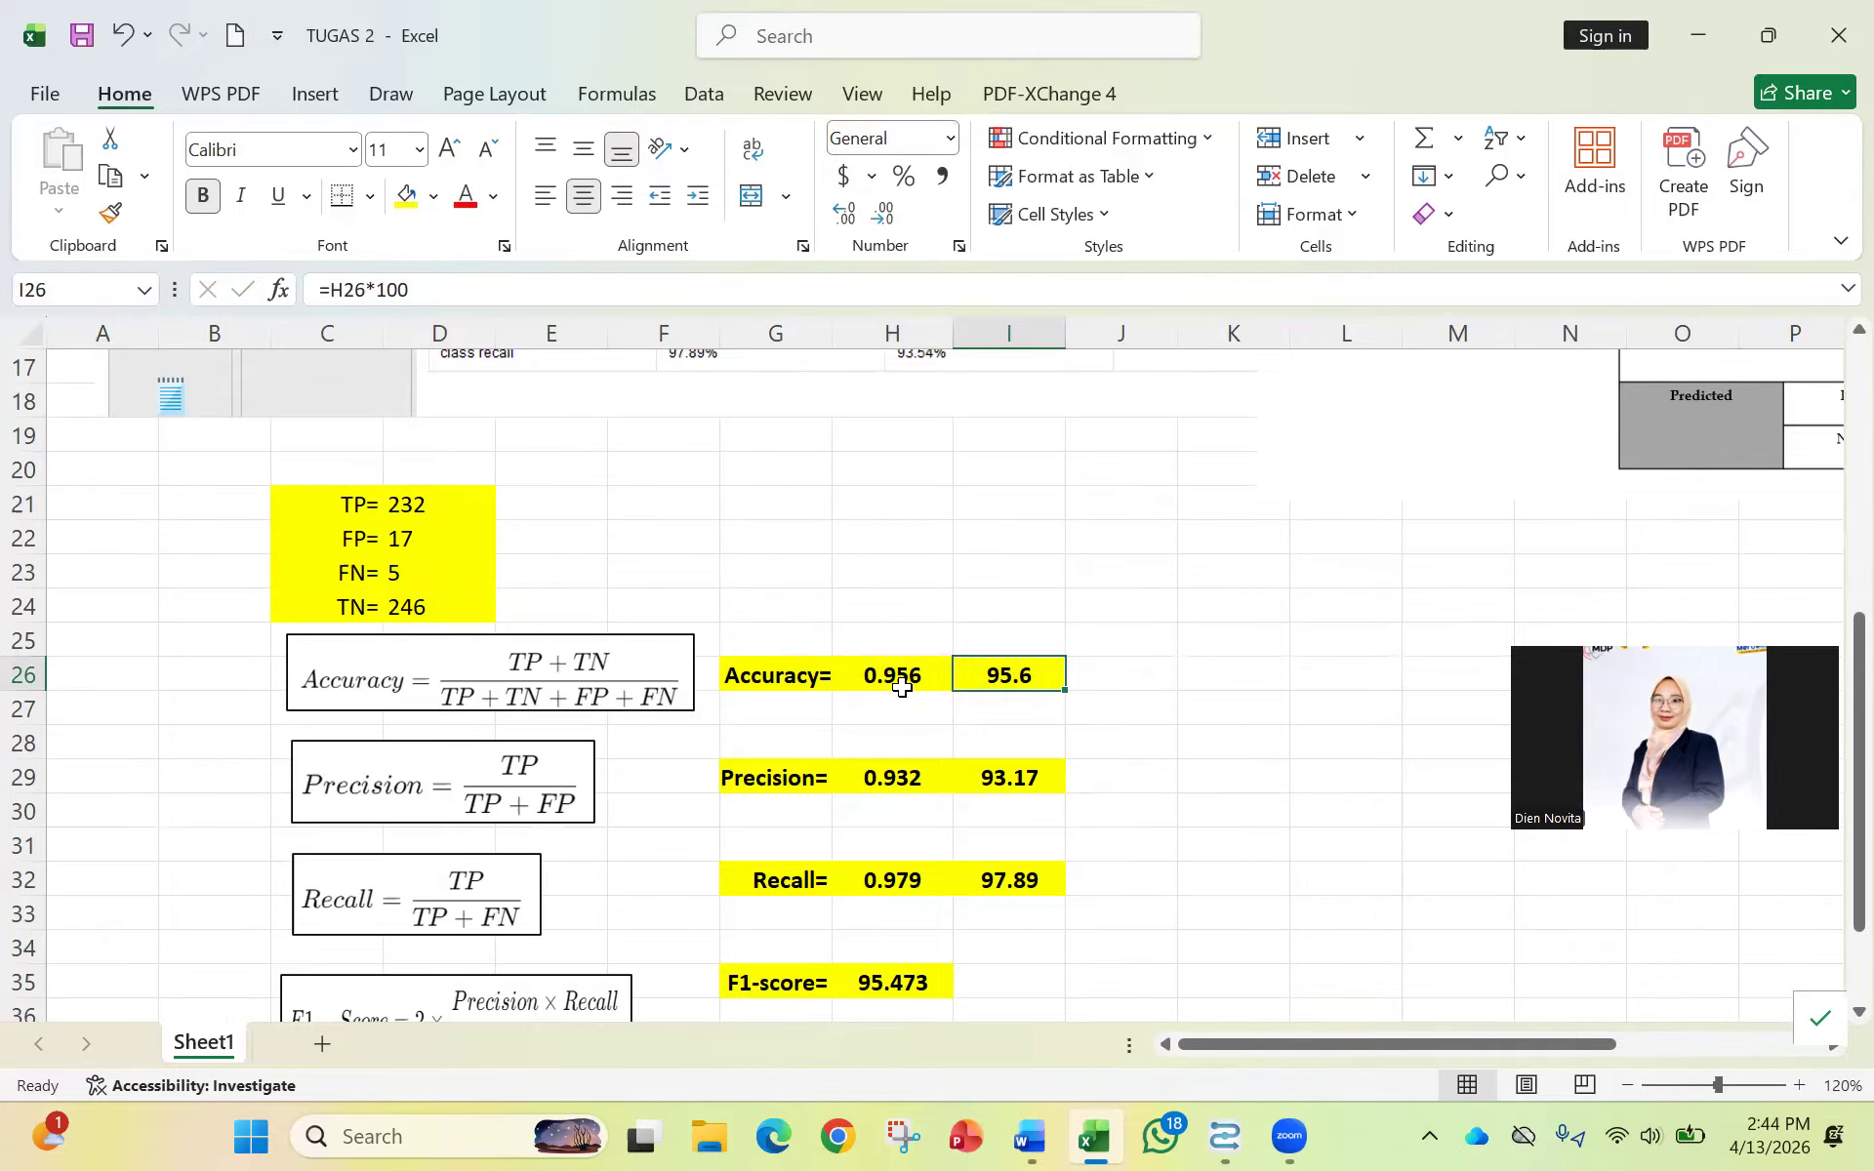
scroll(1083, 668, "up", 4)
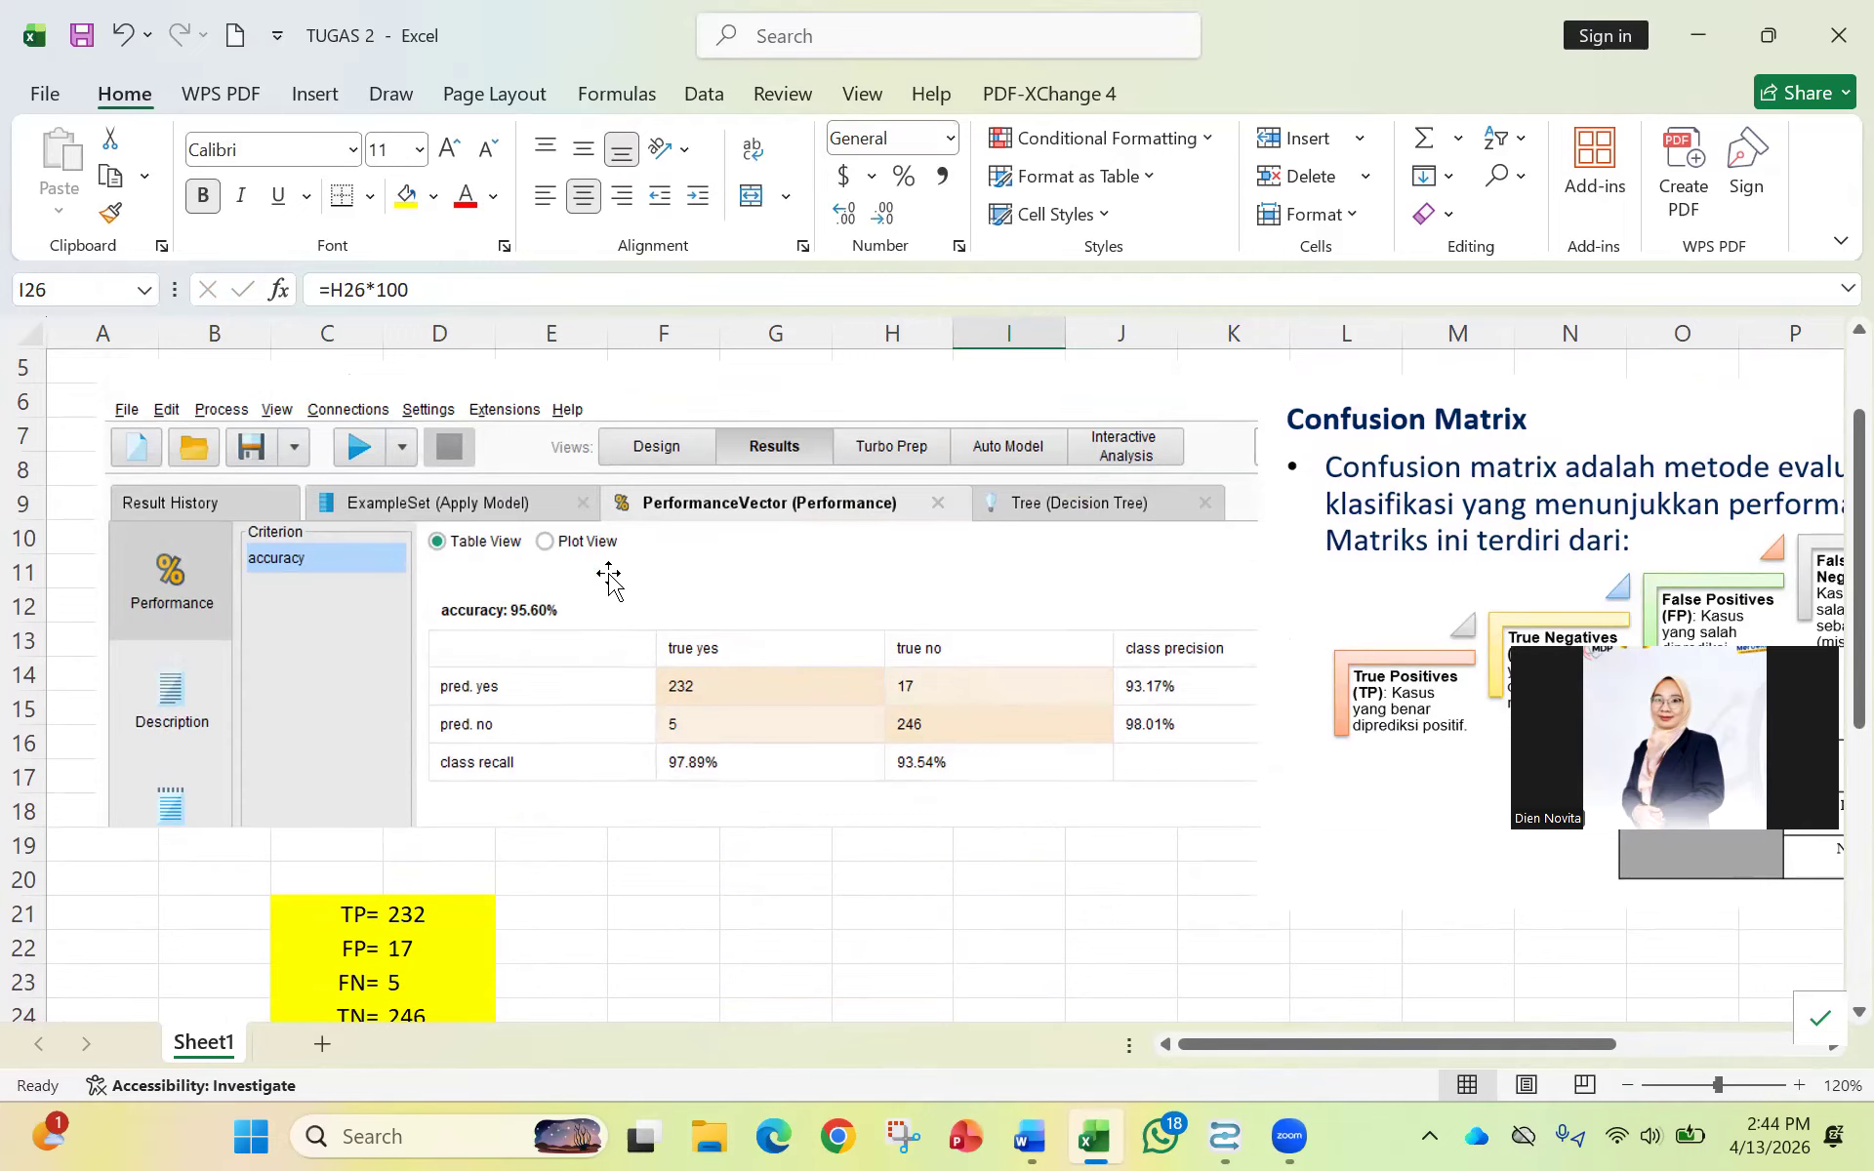
scroll(576, 585, "down", 1)
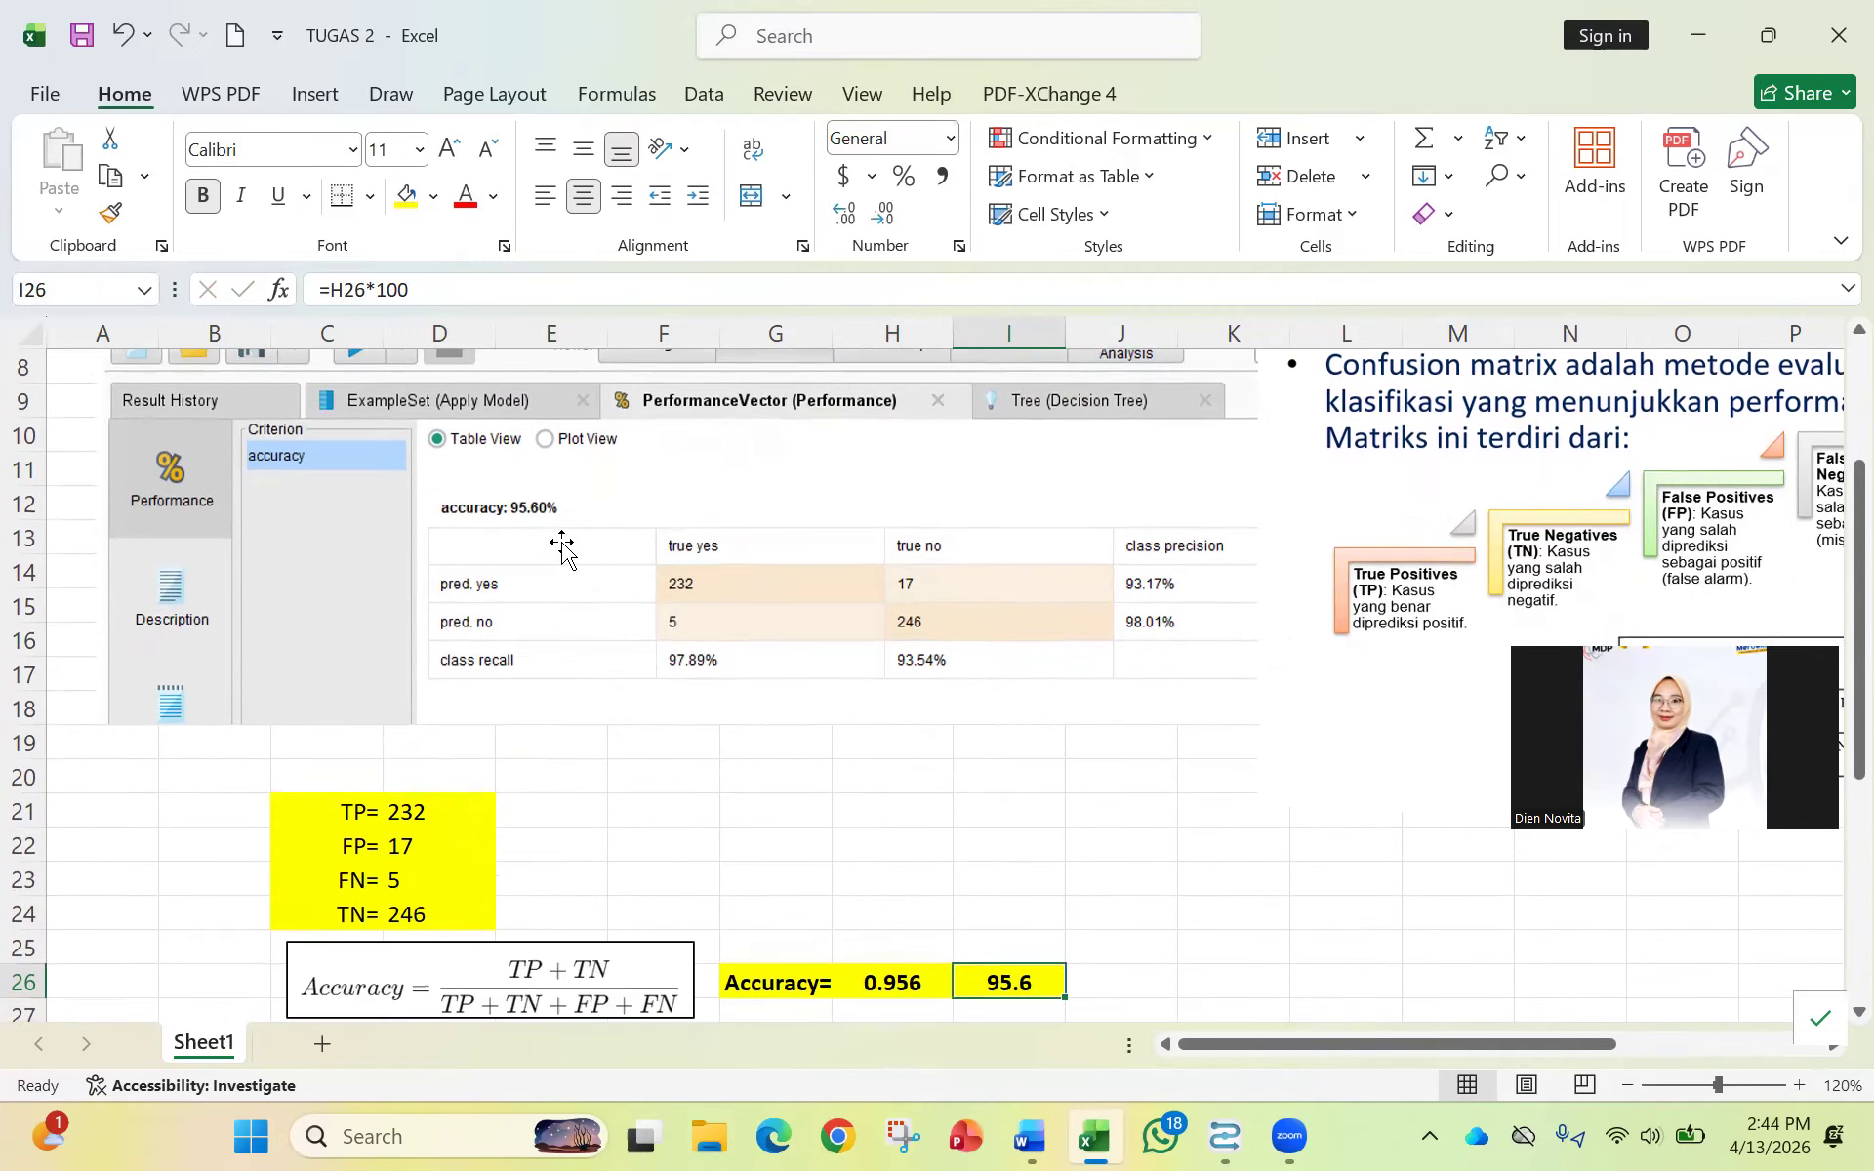
scroll(561, 547, "down", 3)
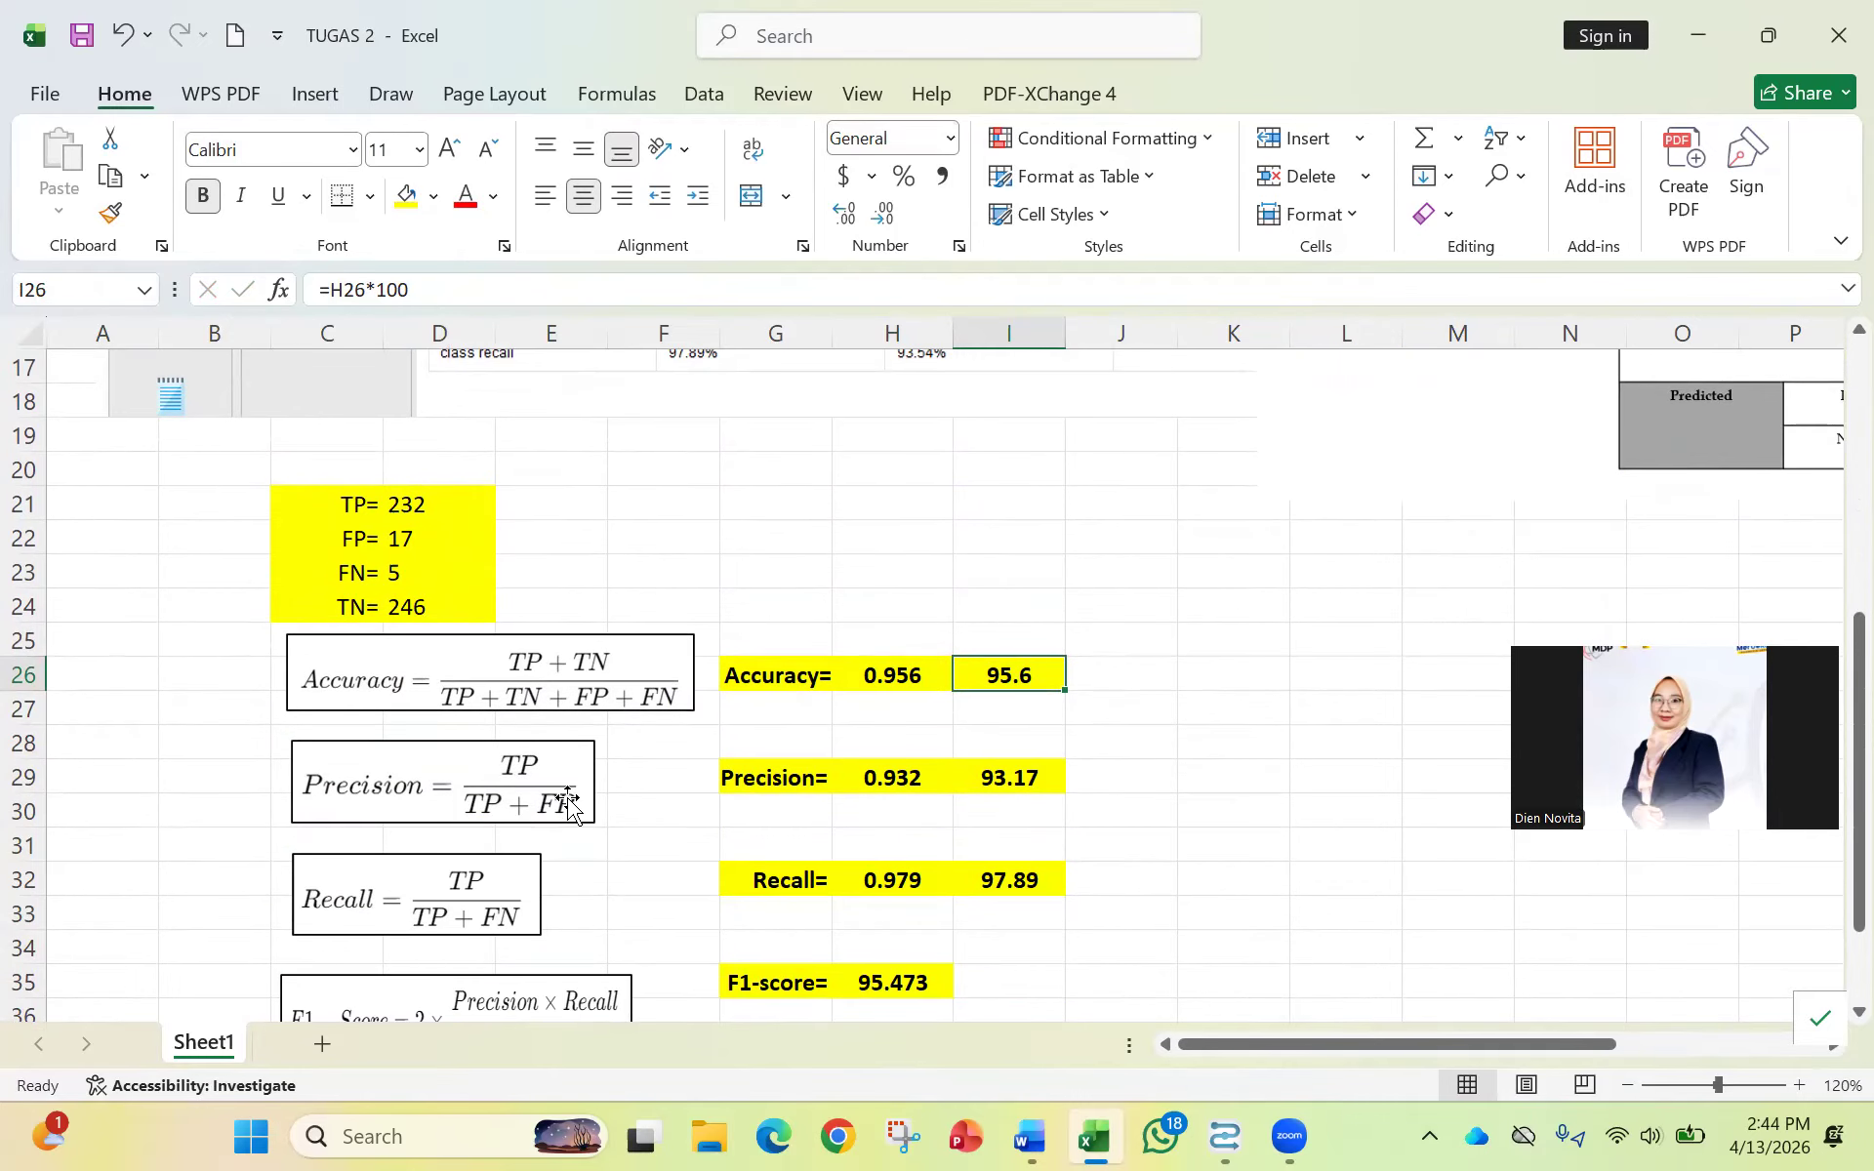
Inspect the Precision formula in H29 and compare the Precision result with the class precision for pred. yes in the performance screenshot.
left_click(895, 773)
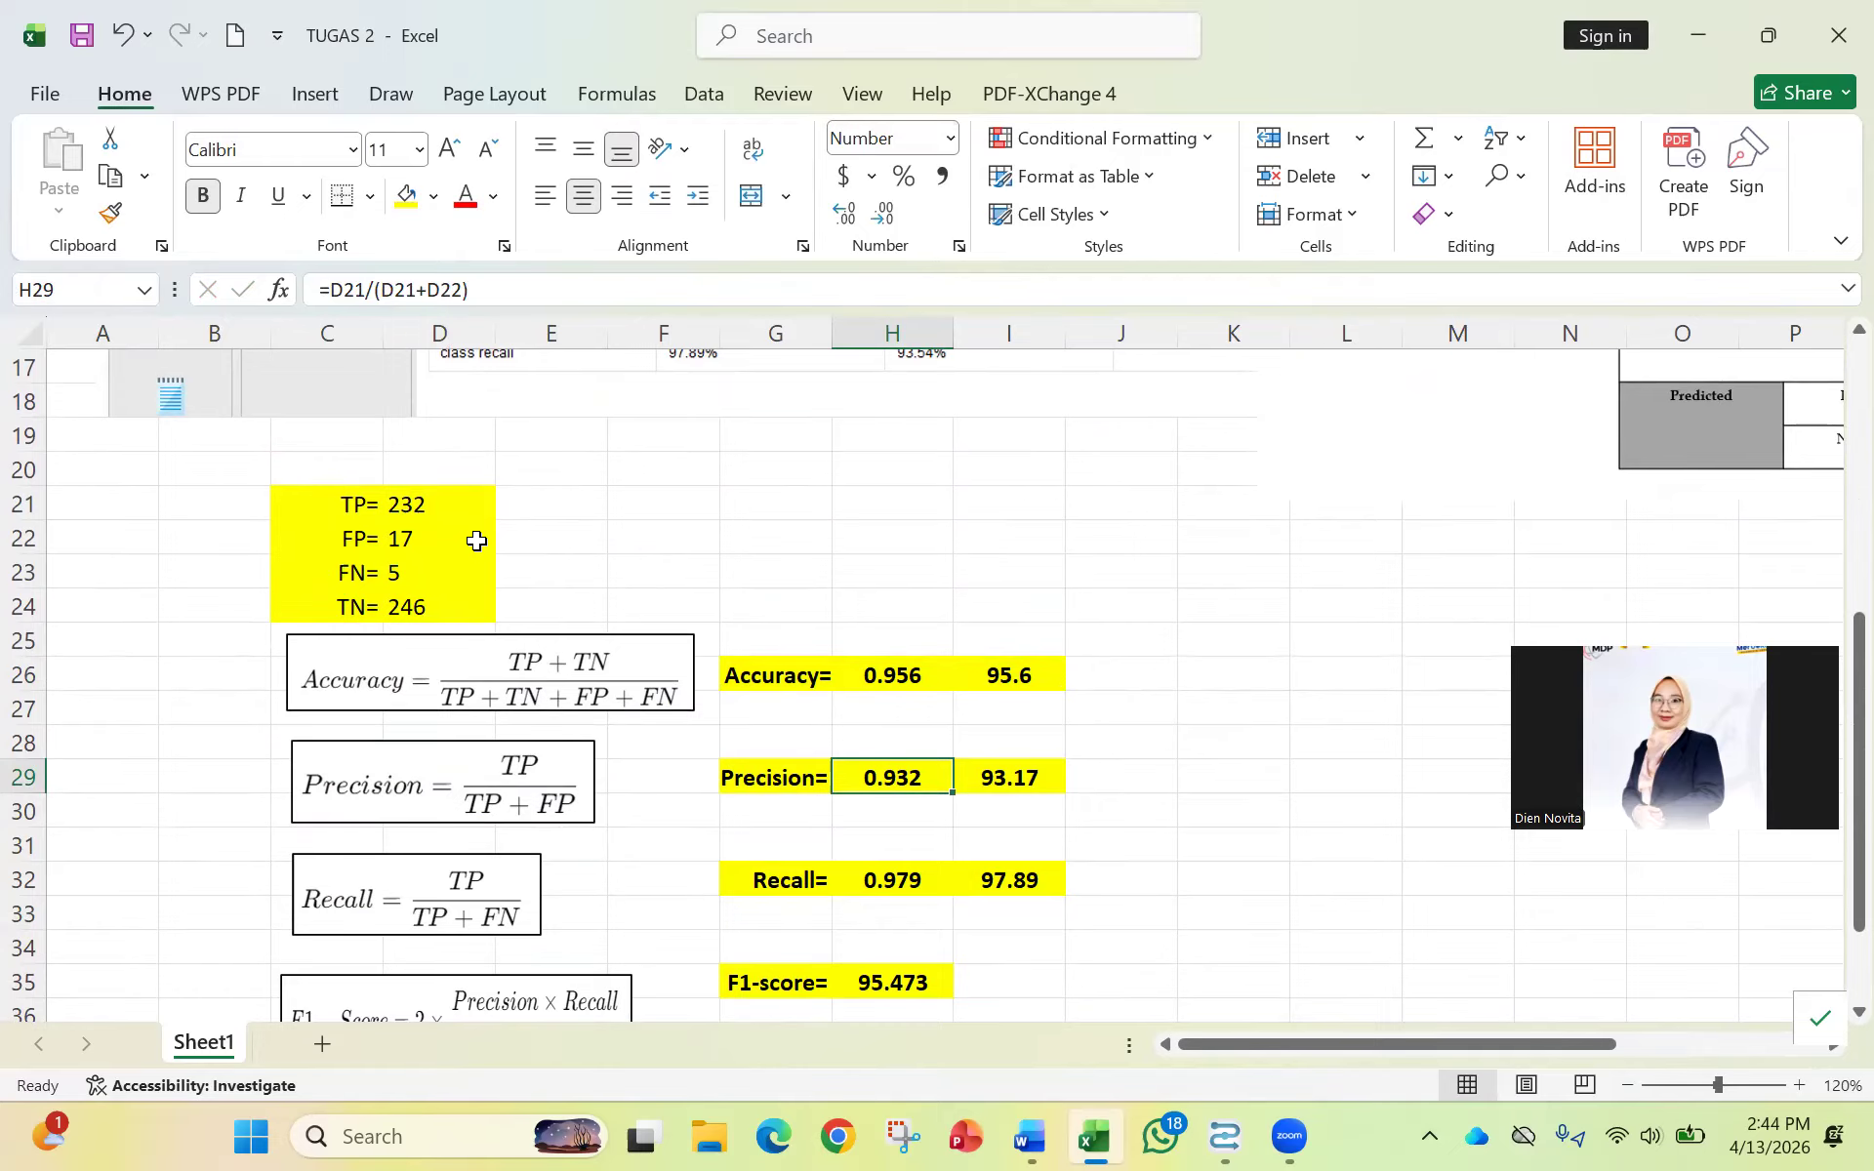
scroll(476, 540, "up", 1)
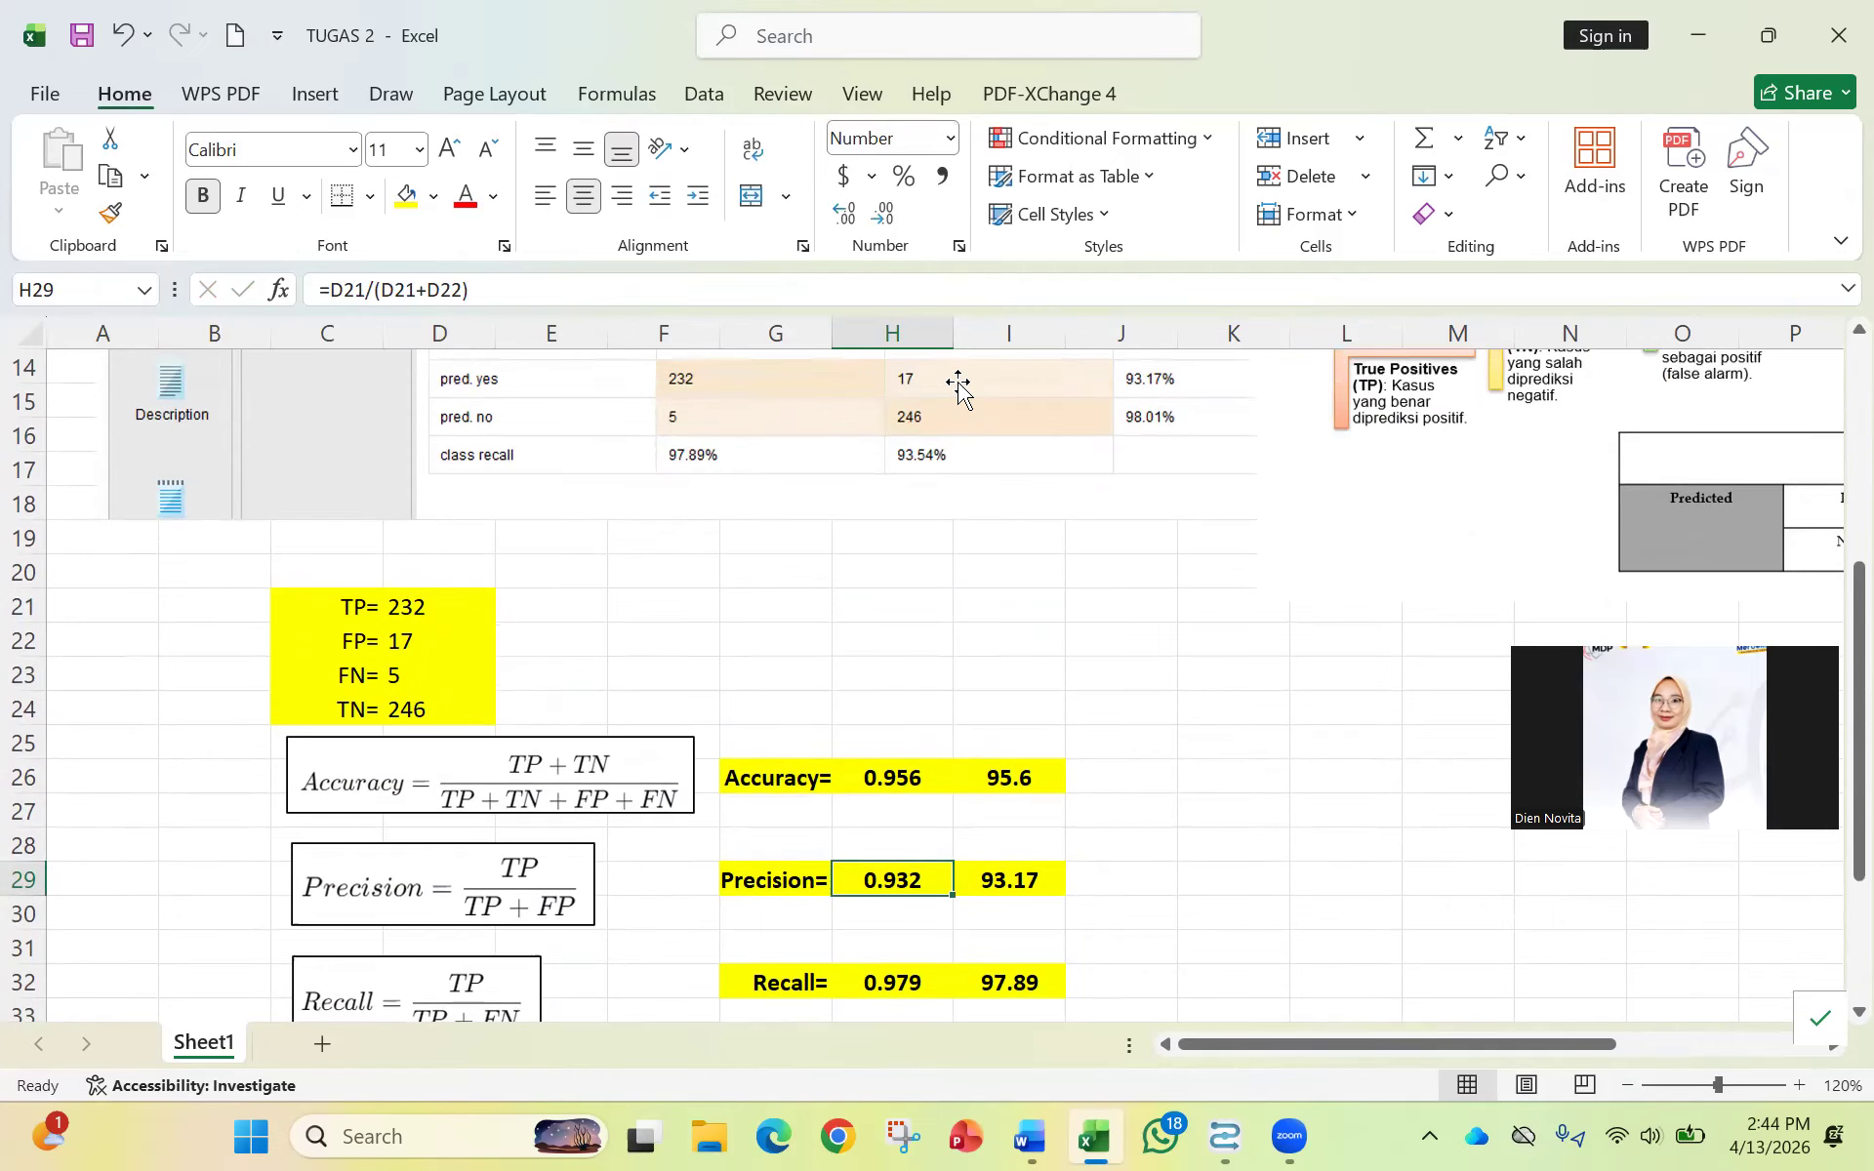
scroll(854, 785, "down", 1)
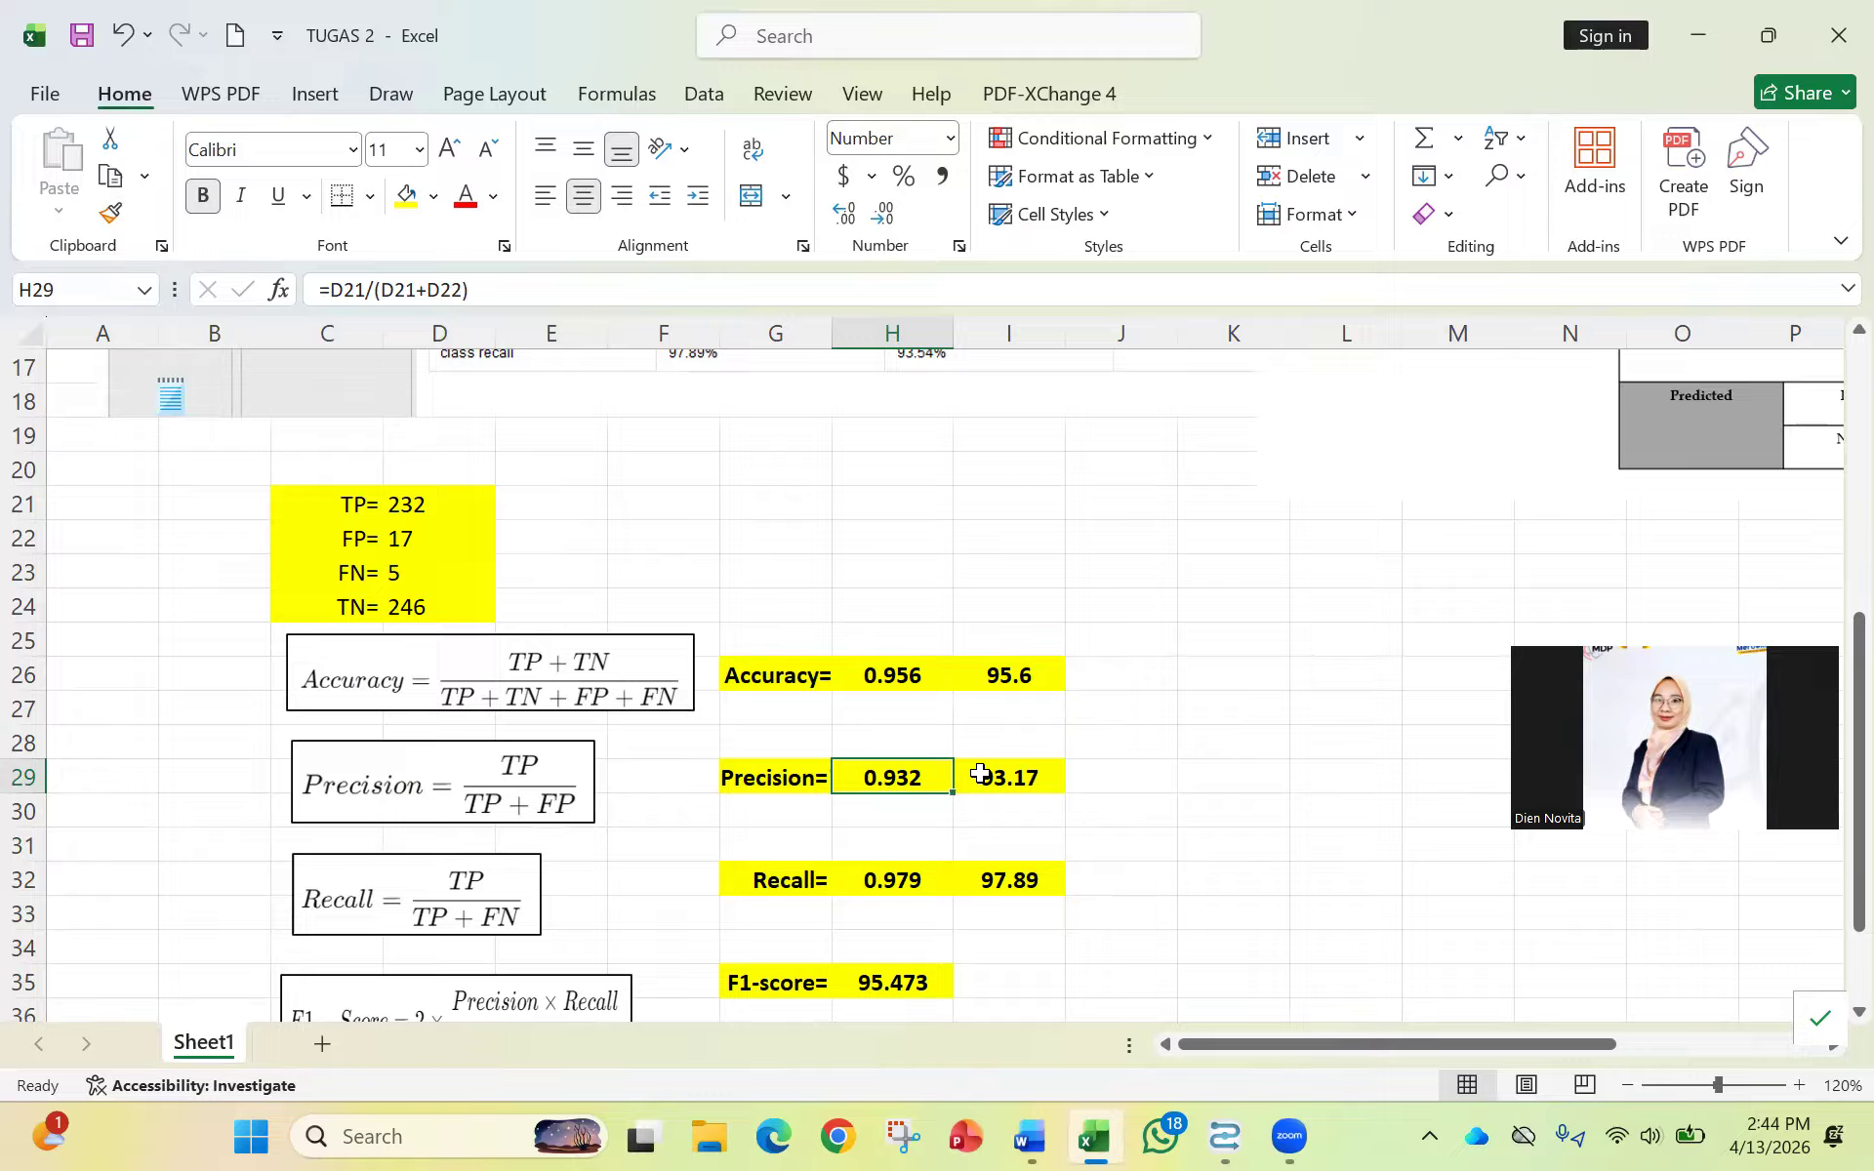
scroll(1054, 774, "up", 2)
scroll(1054, 774, "down", 2)
scroll(1010, 781, "up", 3)
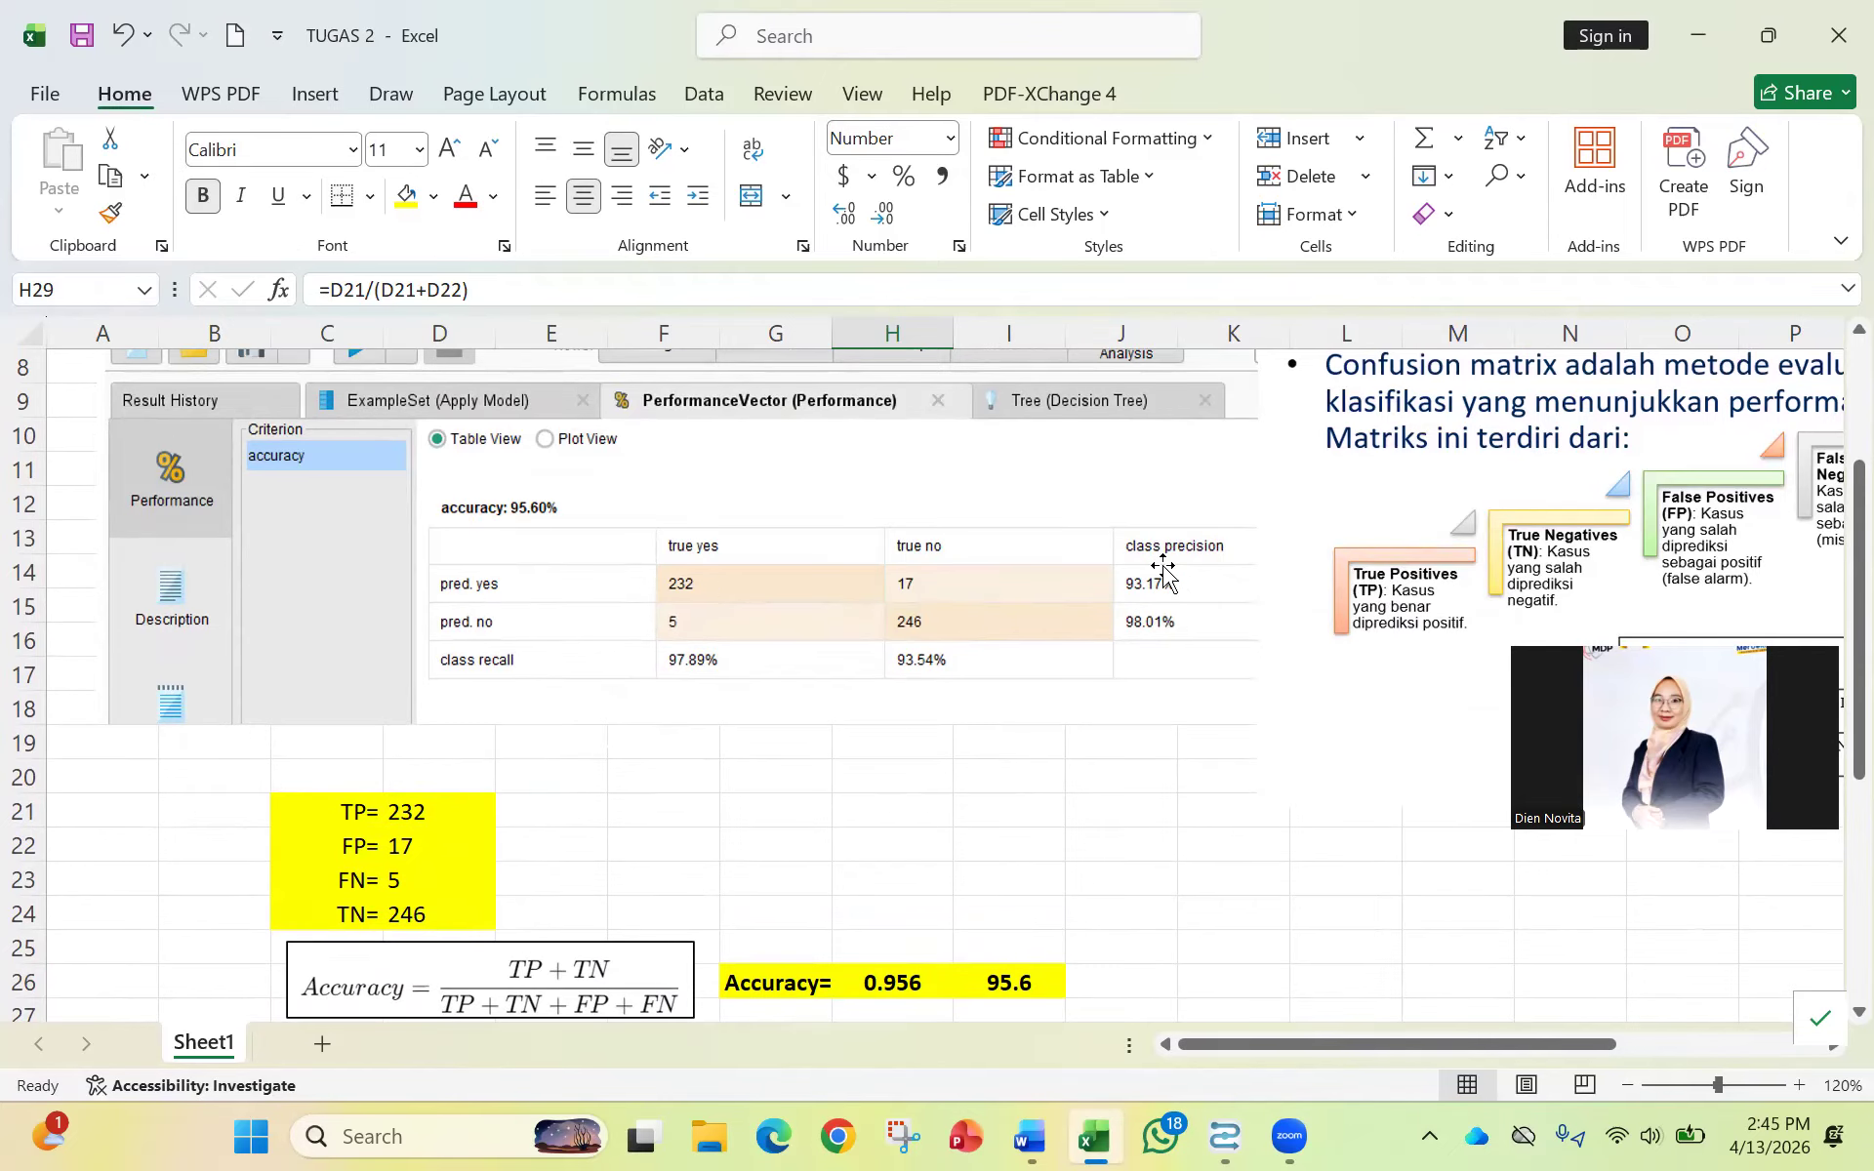
scroll(1161, 598, "down", 1)
scroll(1162, 597, "down", 3)
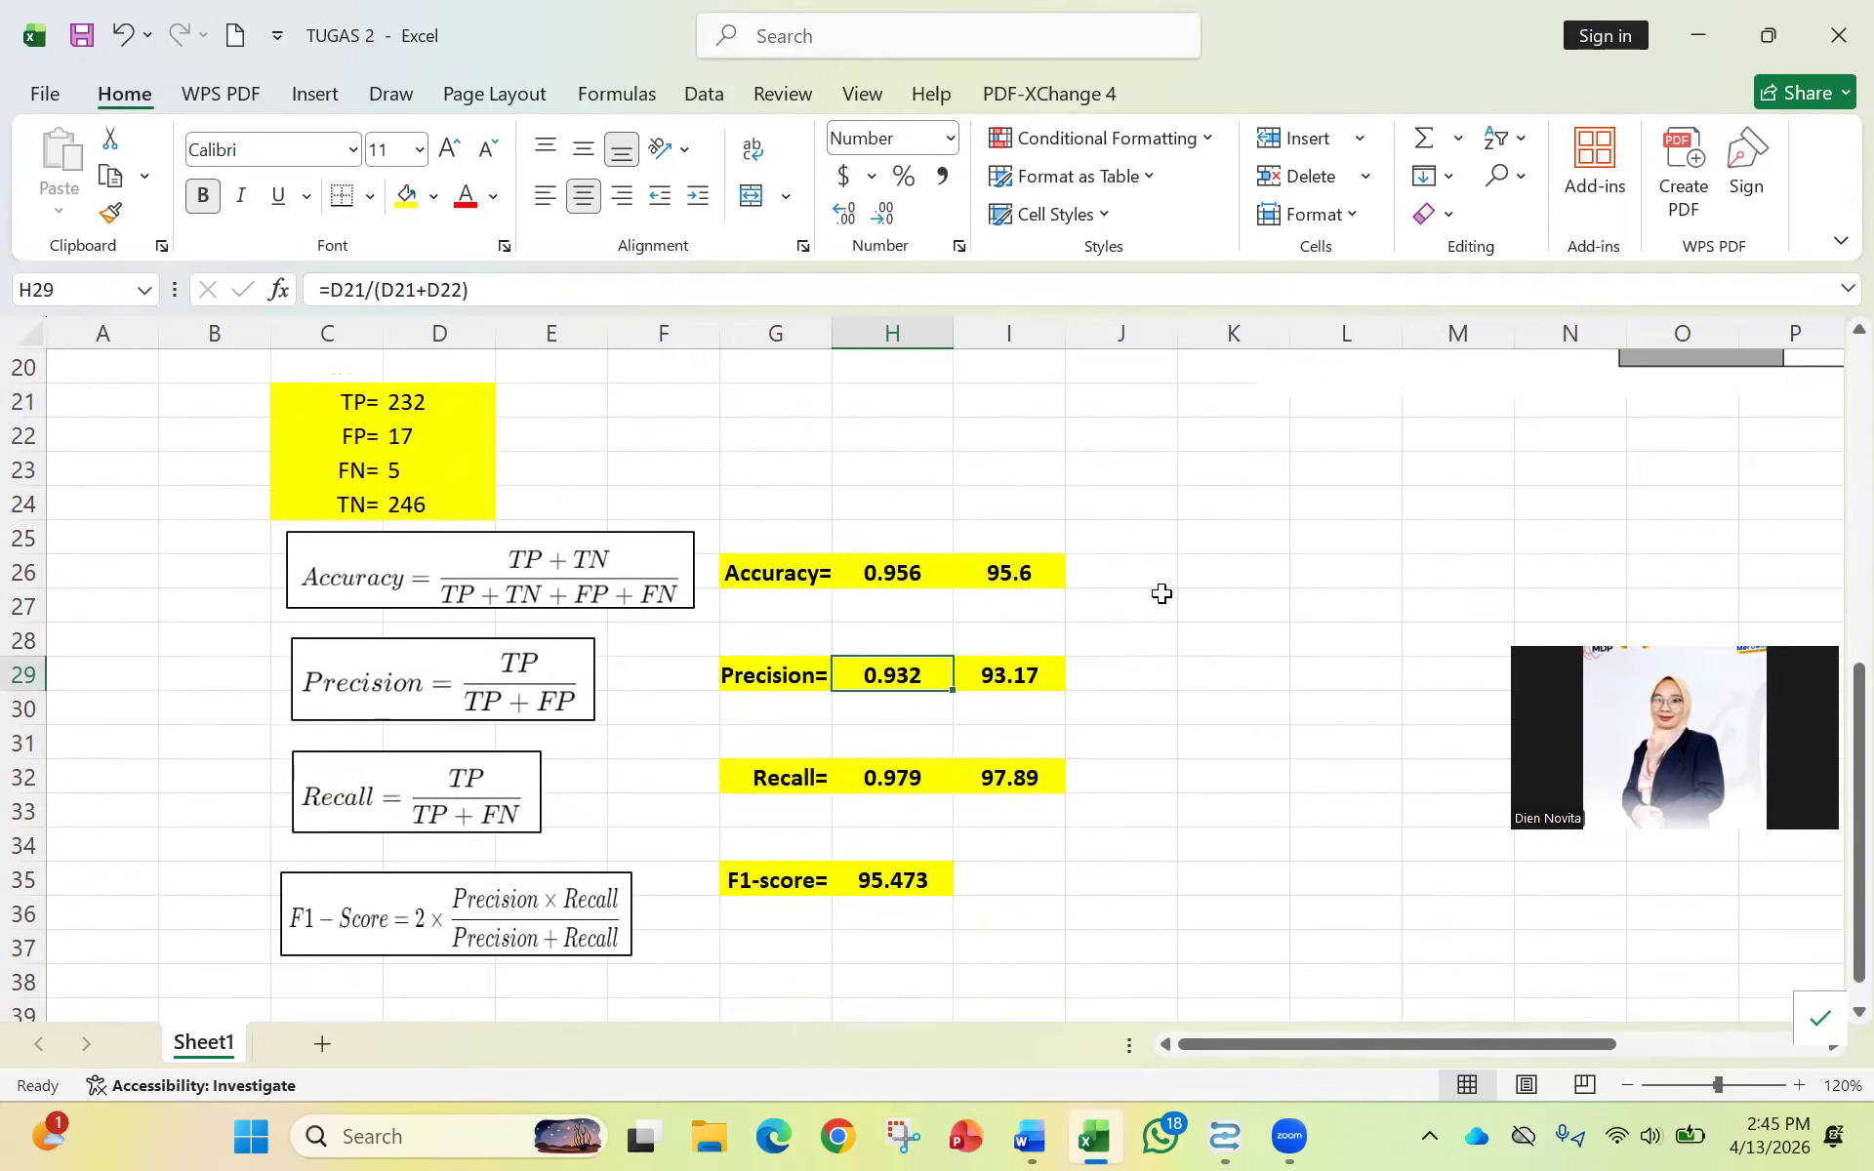
Compare the Recall results in H32 and I32 with the class recall for true yes in the screenshot, and examine the Recall formula picture.
scroll(1159, 595, "up", 2)
scroll(1159, 595, "down", 1)
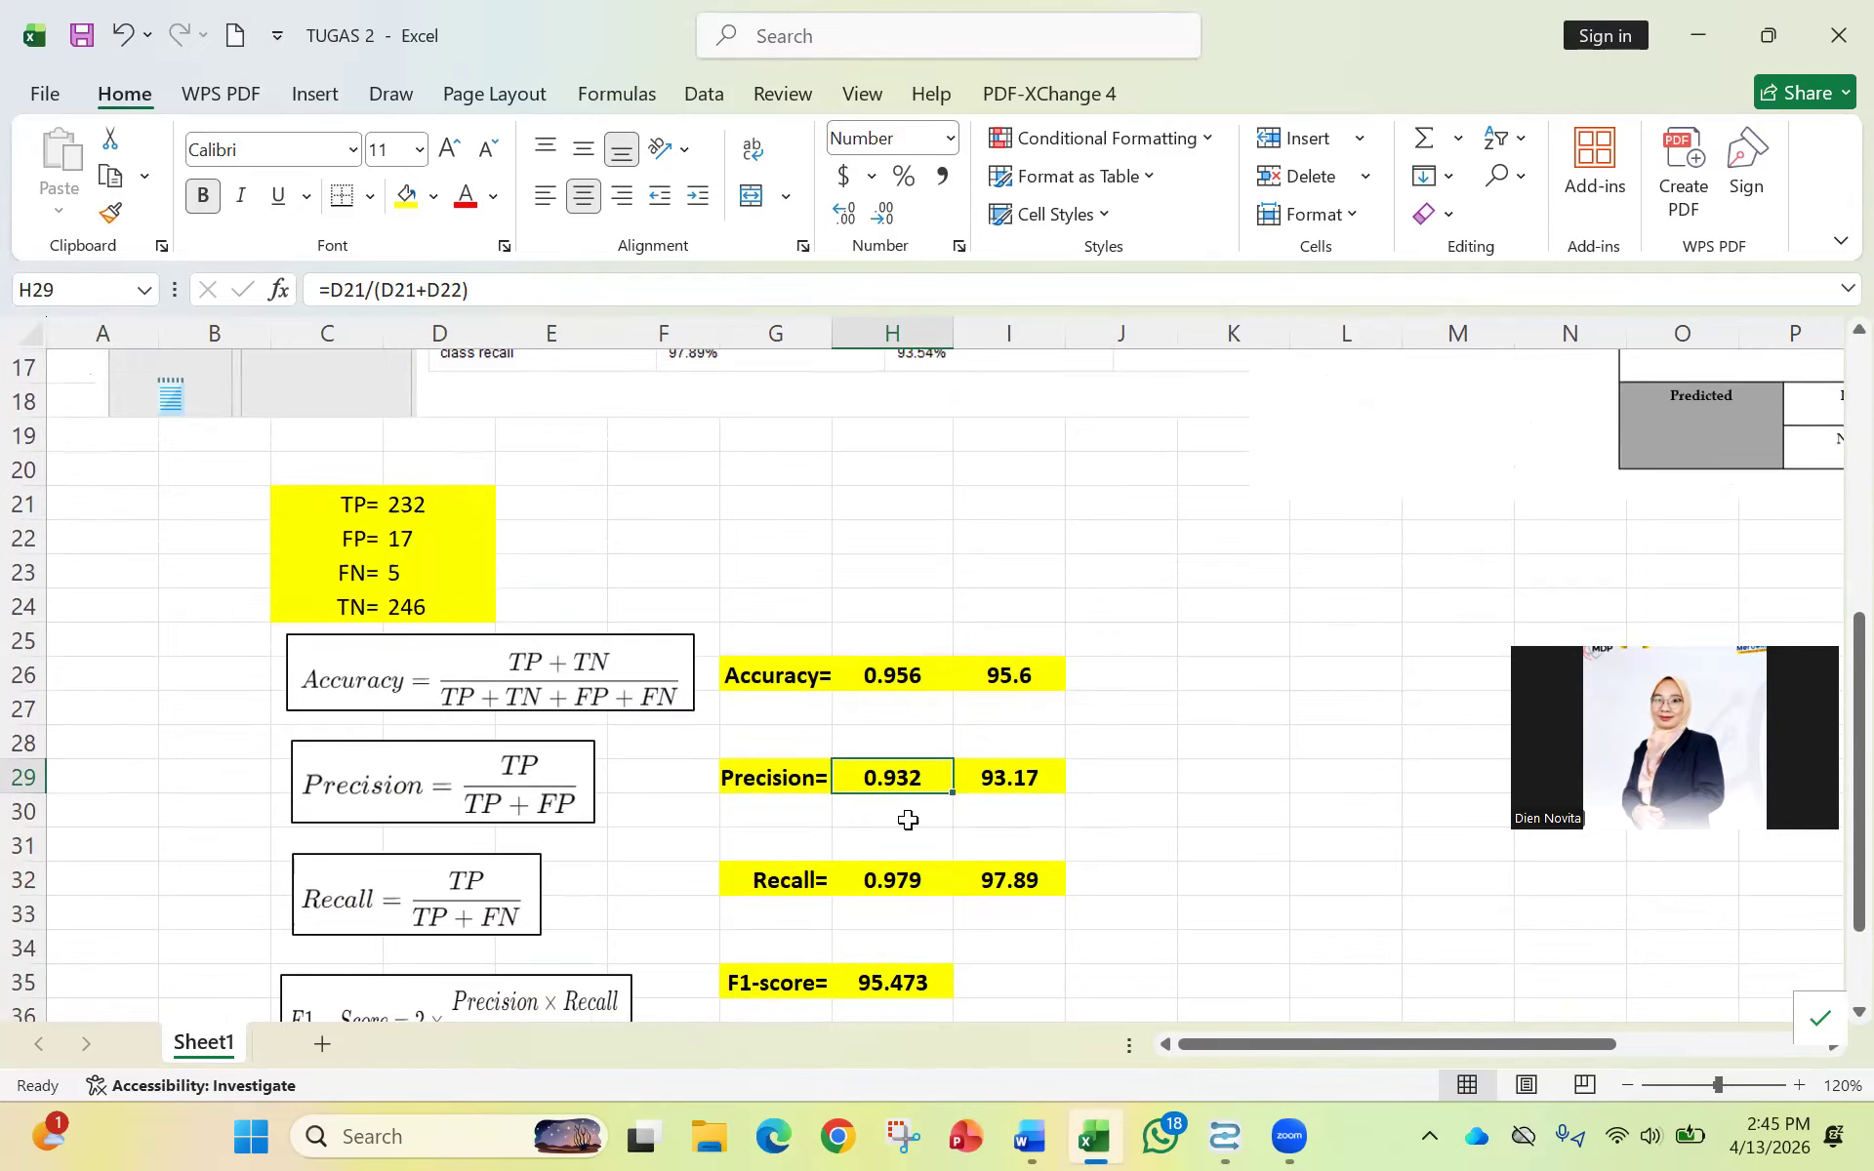
scroll(908, 820, "up", 2)
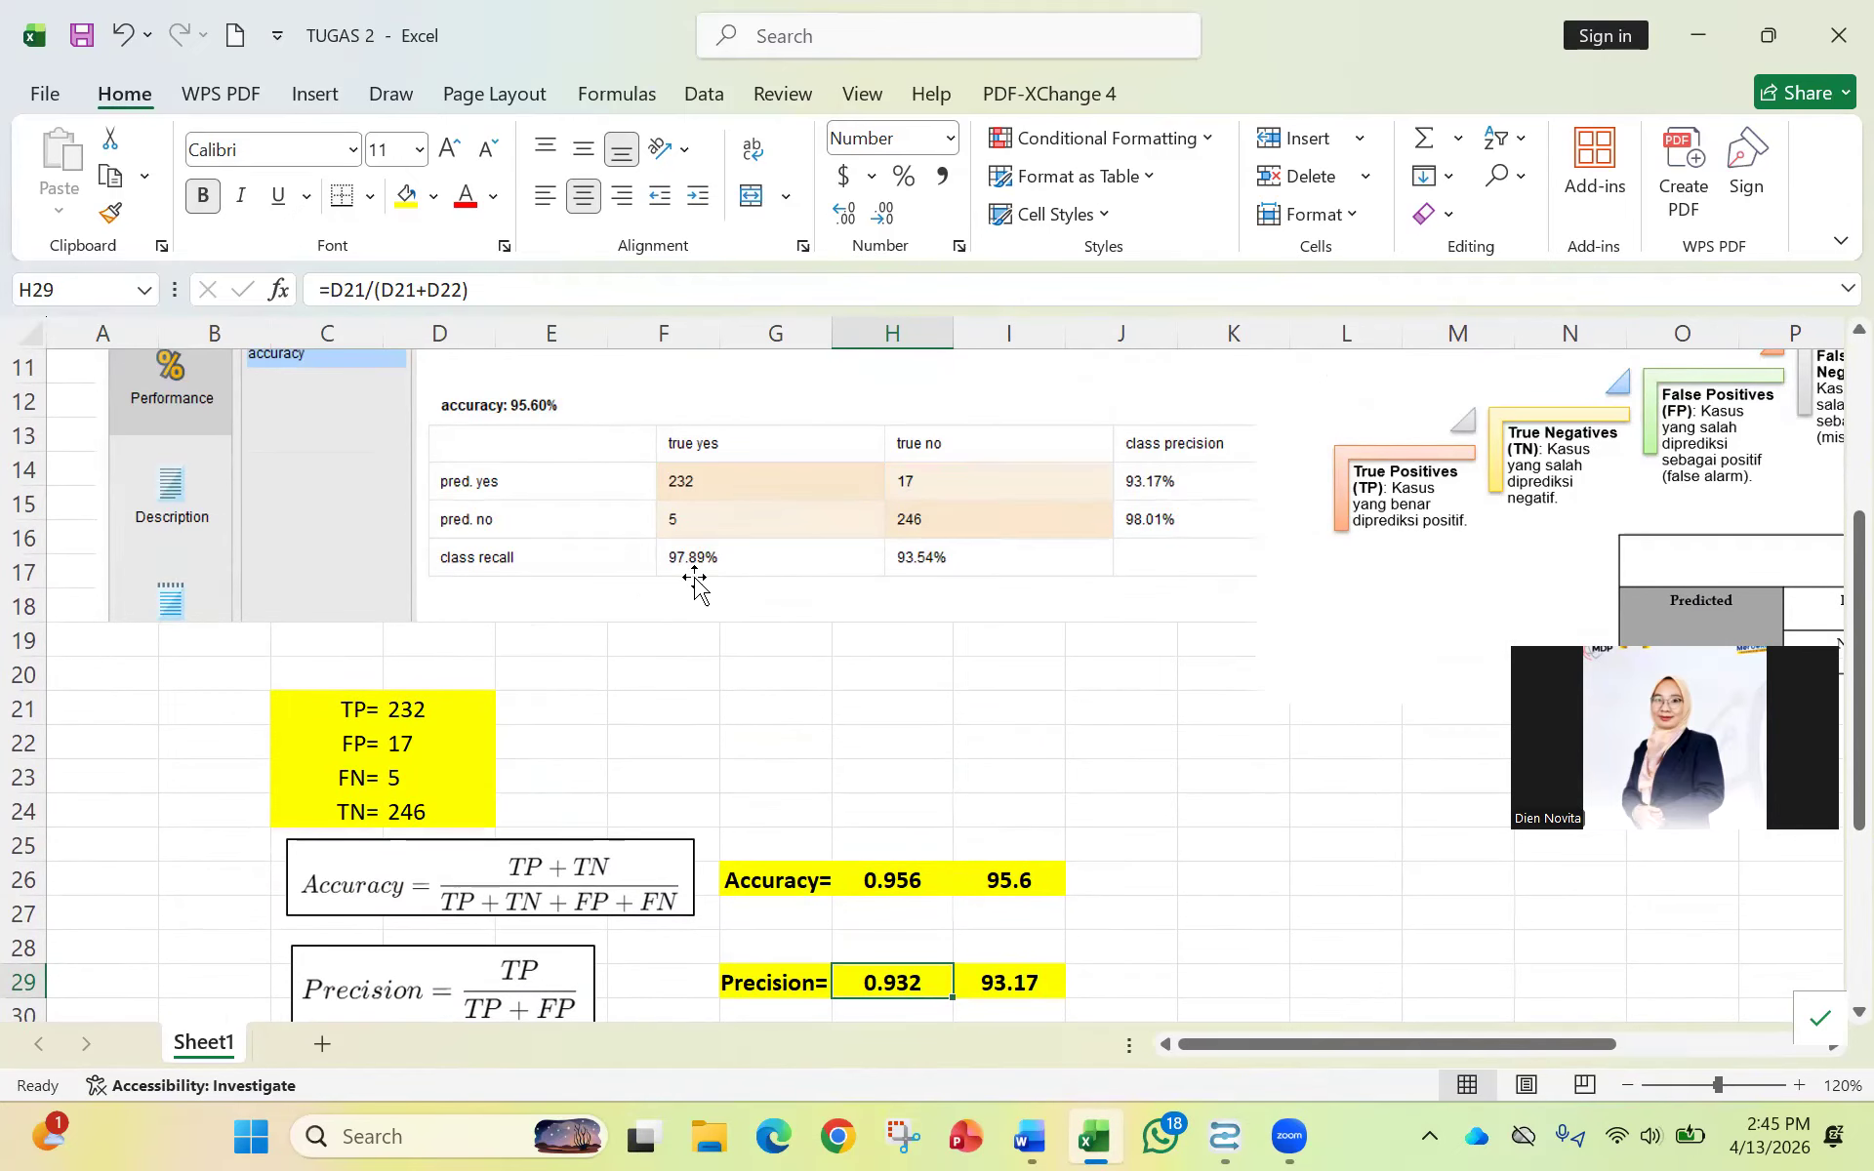
scroll(710, 532, "down", 3)
left_click(1029, 774)
left_click(882, 774)
left_click(471, 776)
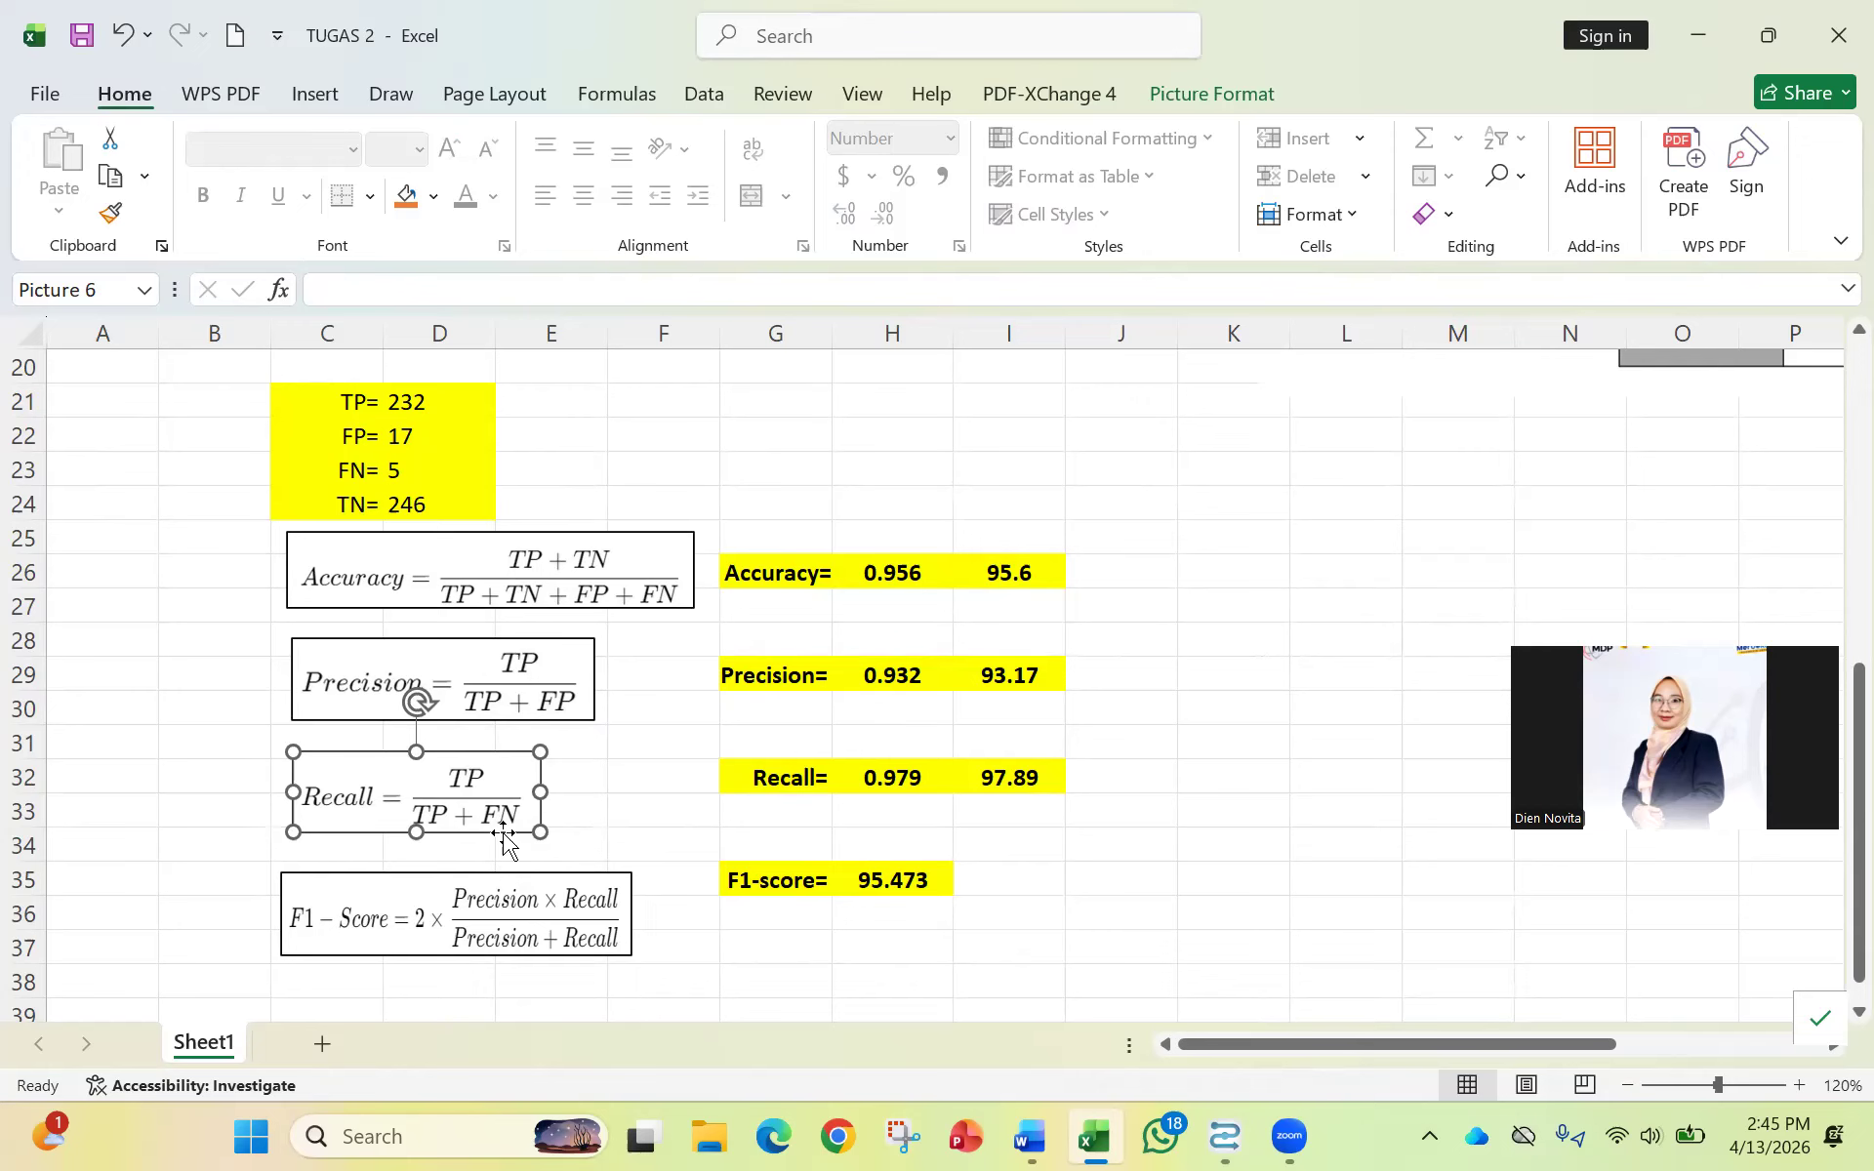
Examine the F1-Score formula picture and inspect the F1-score formula in H35 against the Precision and Recall percentages in I29 and I32.
scroll(1033, 781, "up", 3)
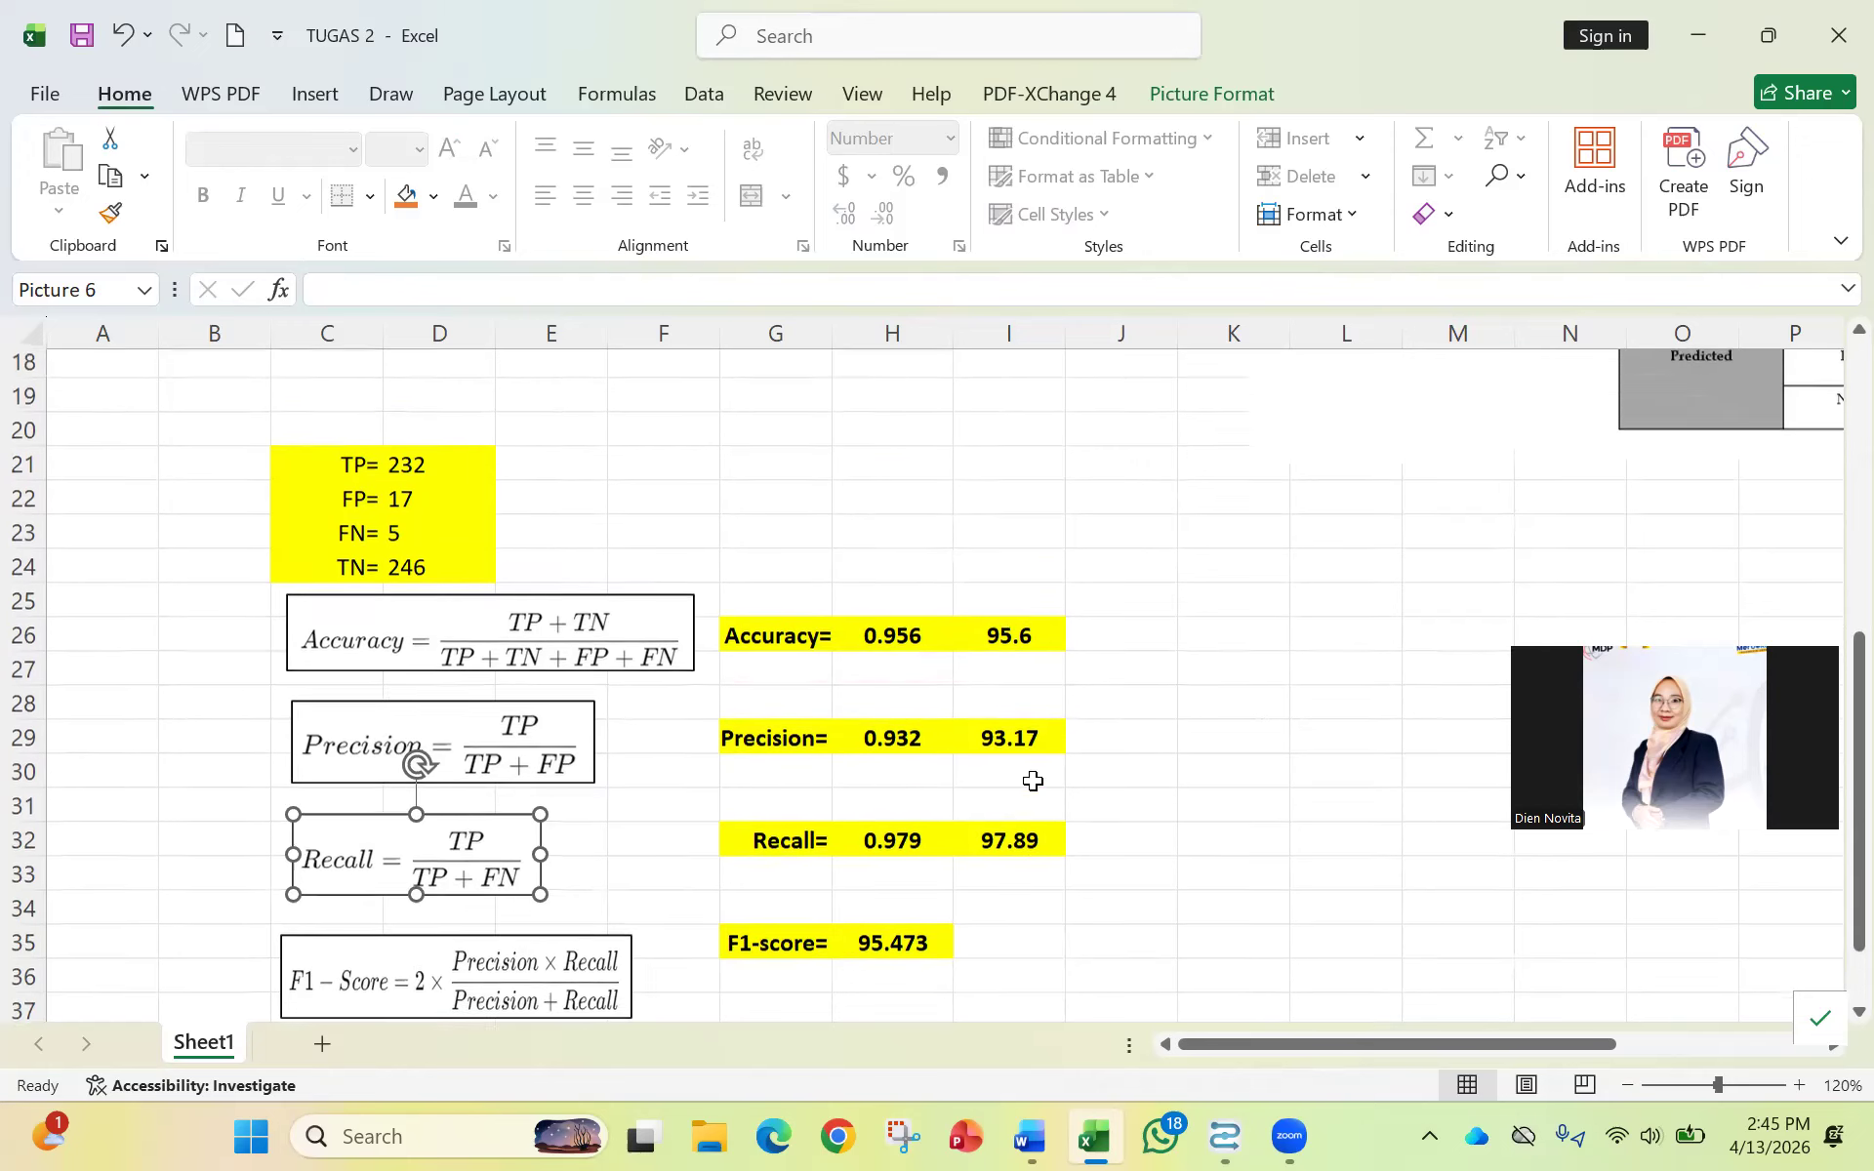
scroll(786, 556, "down", 3)
scroll(787, 553, "down", 3)
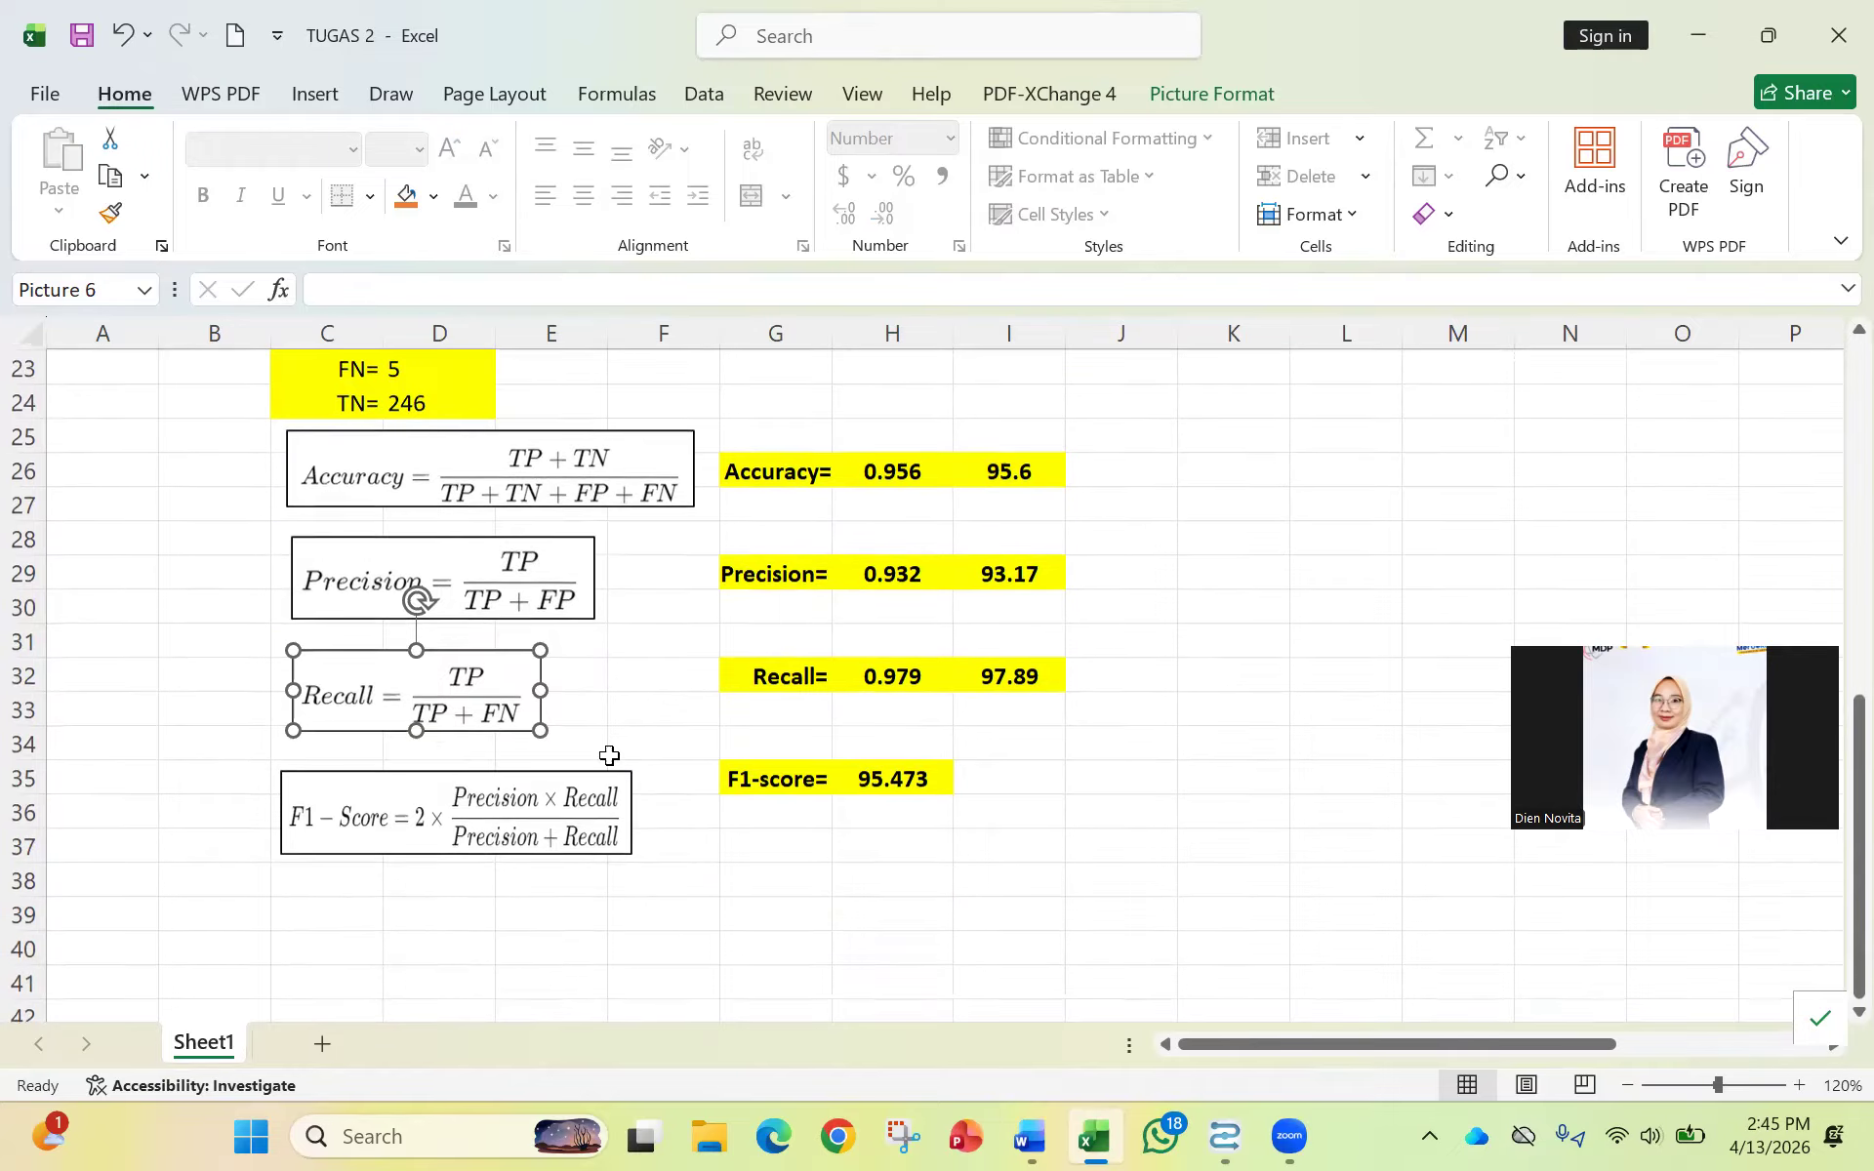
scroll(432, 849, "up", 5)
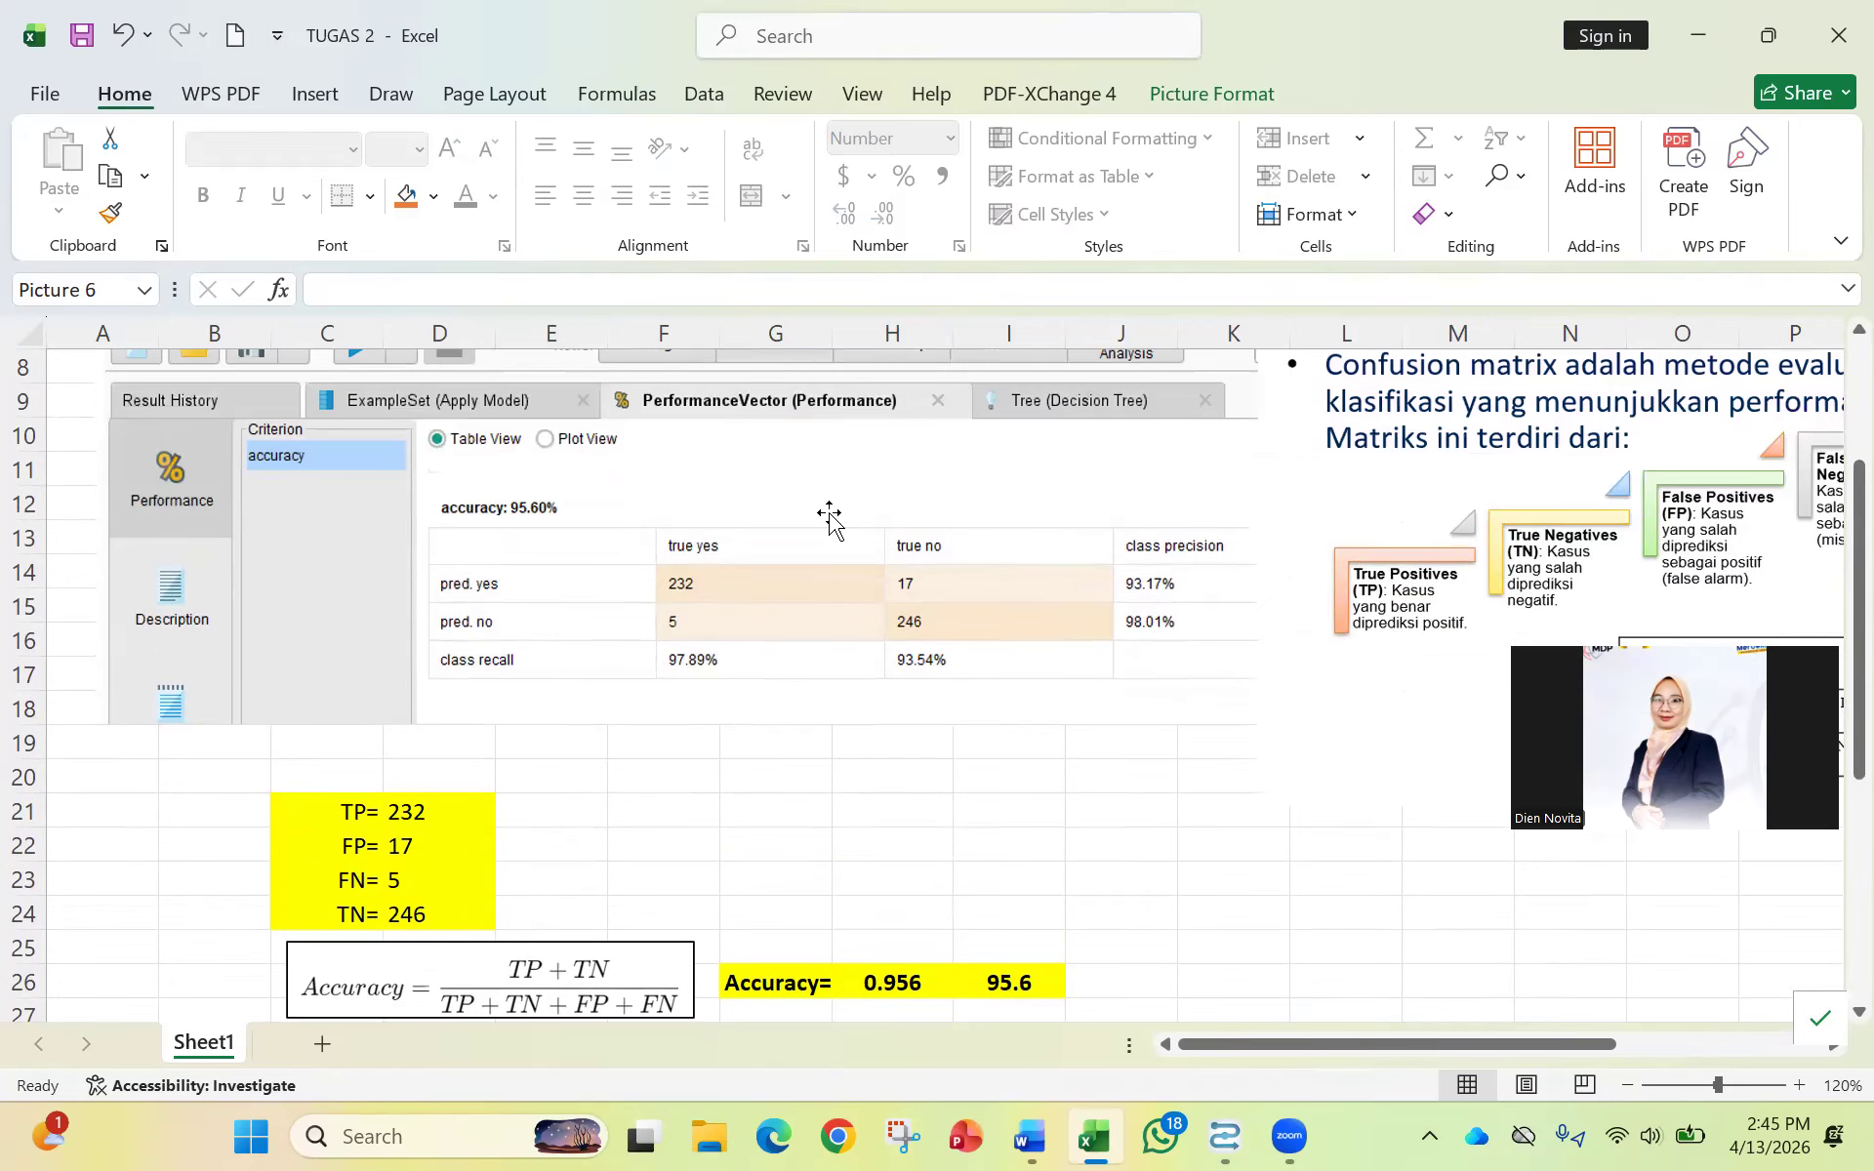
scroll(908, 619, "down", 4)
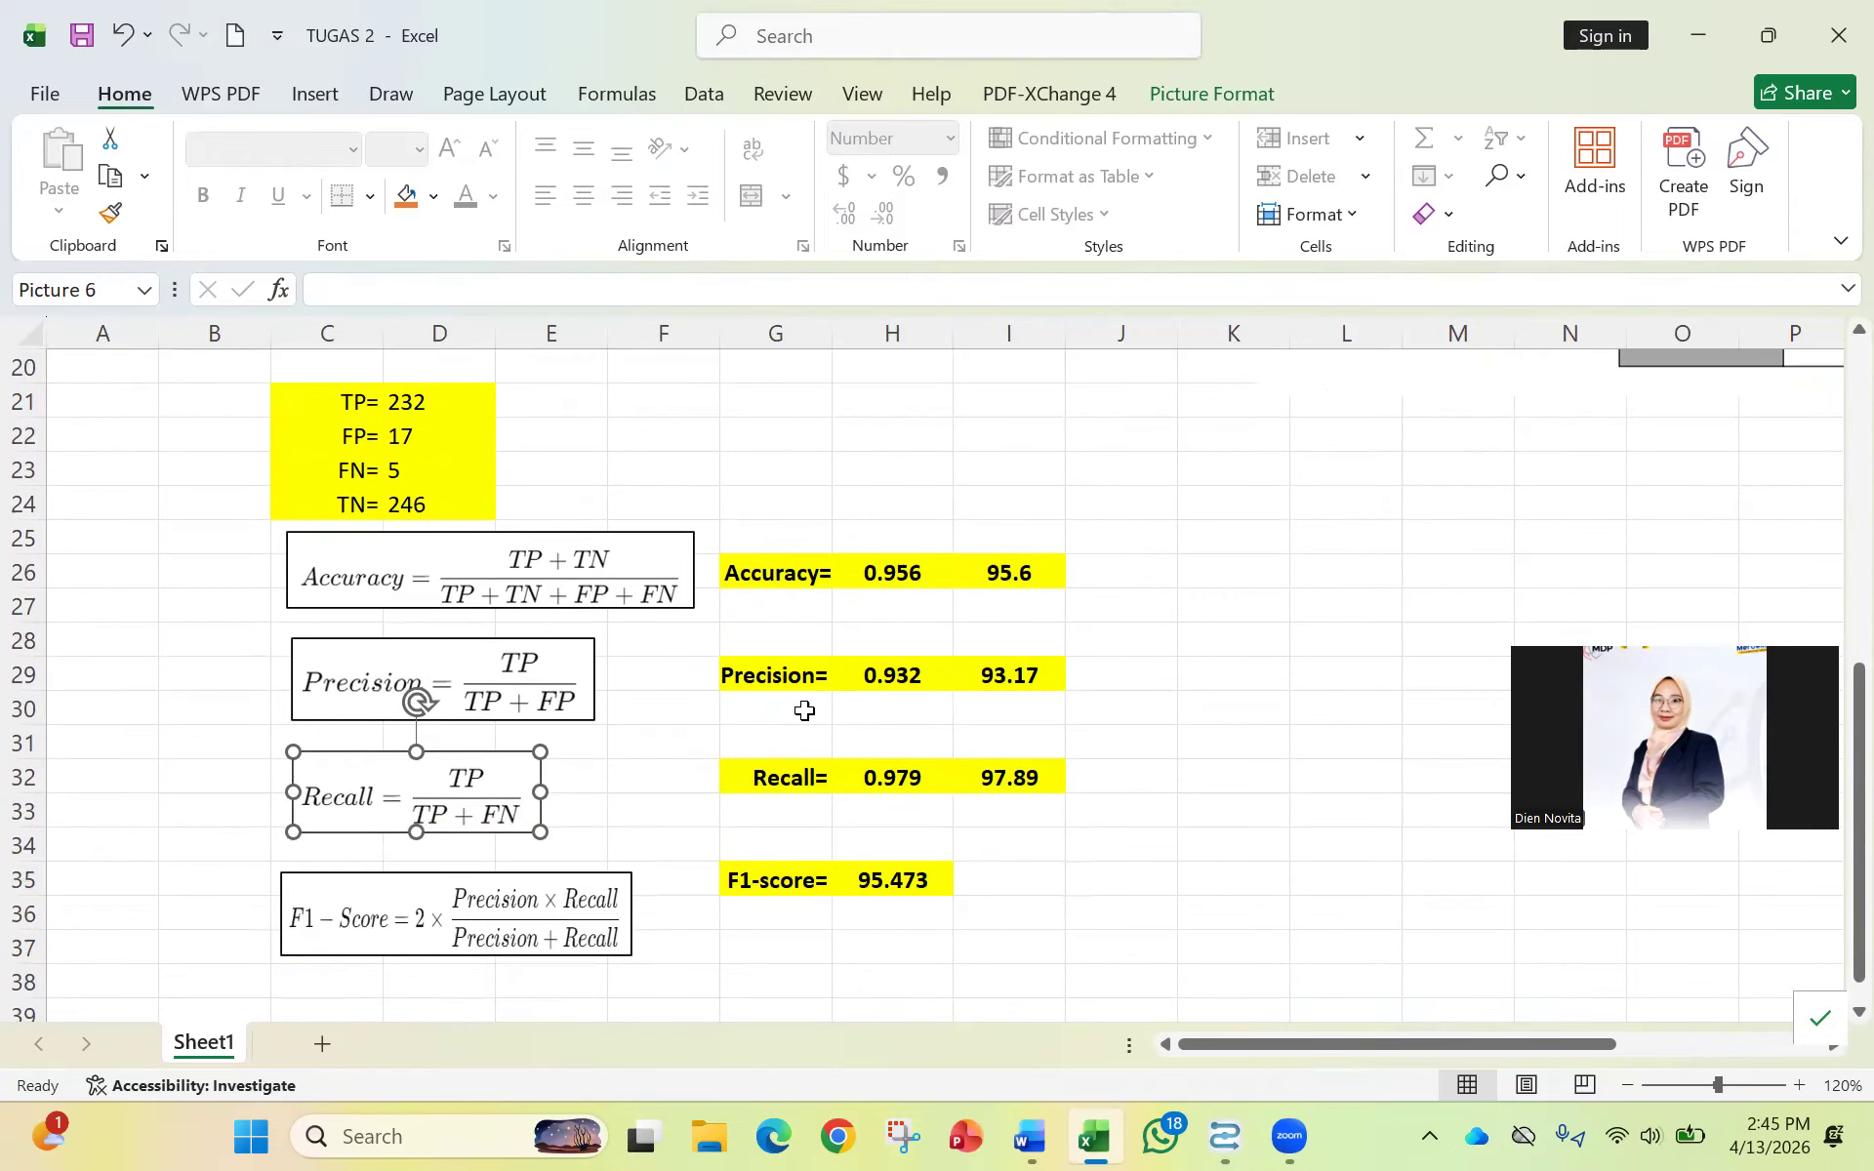
left_click(581, 918)
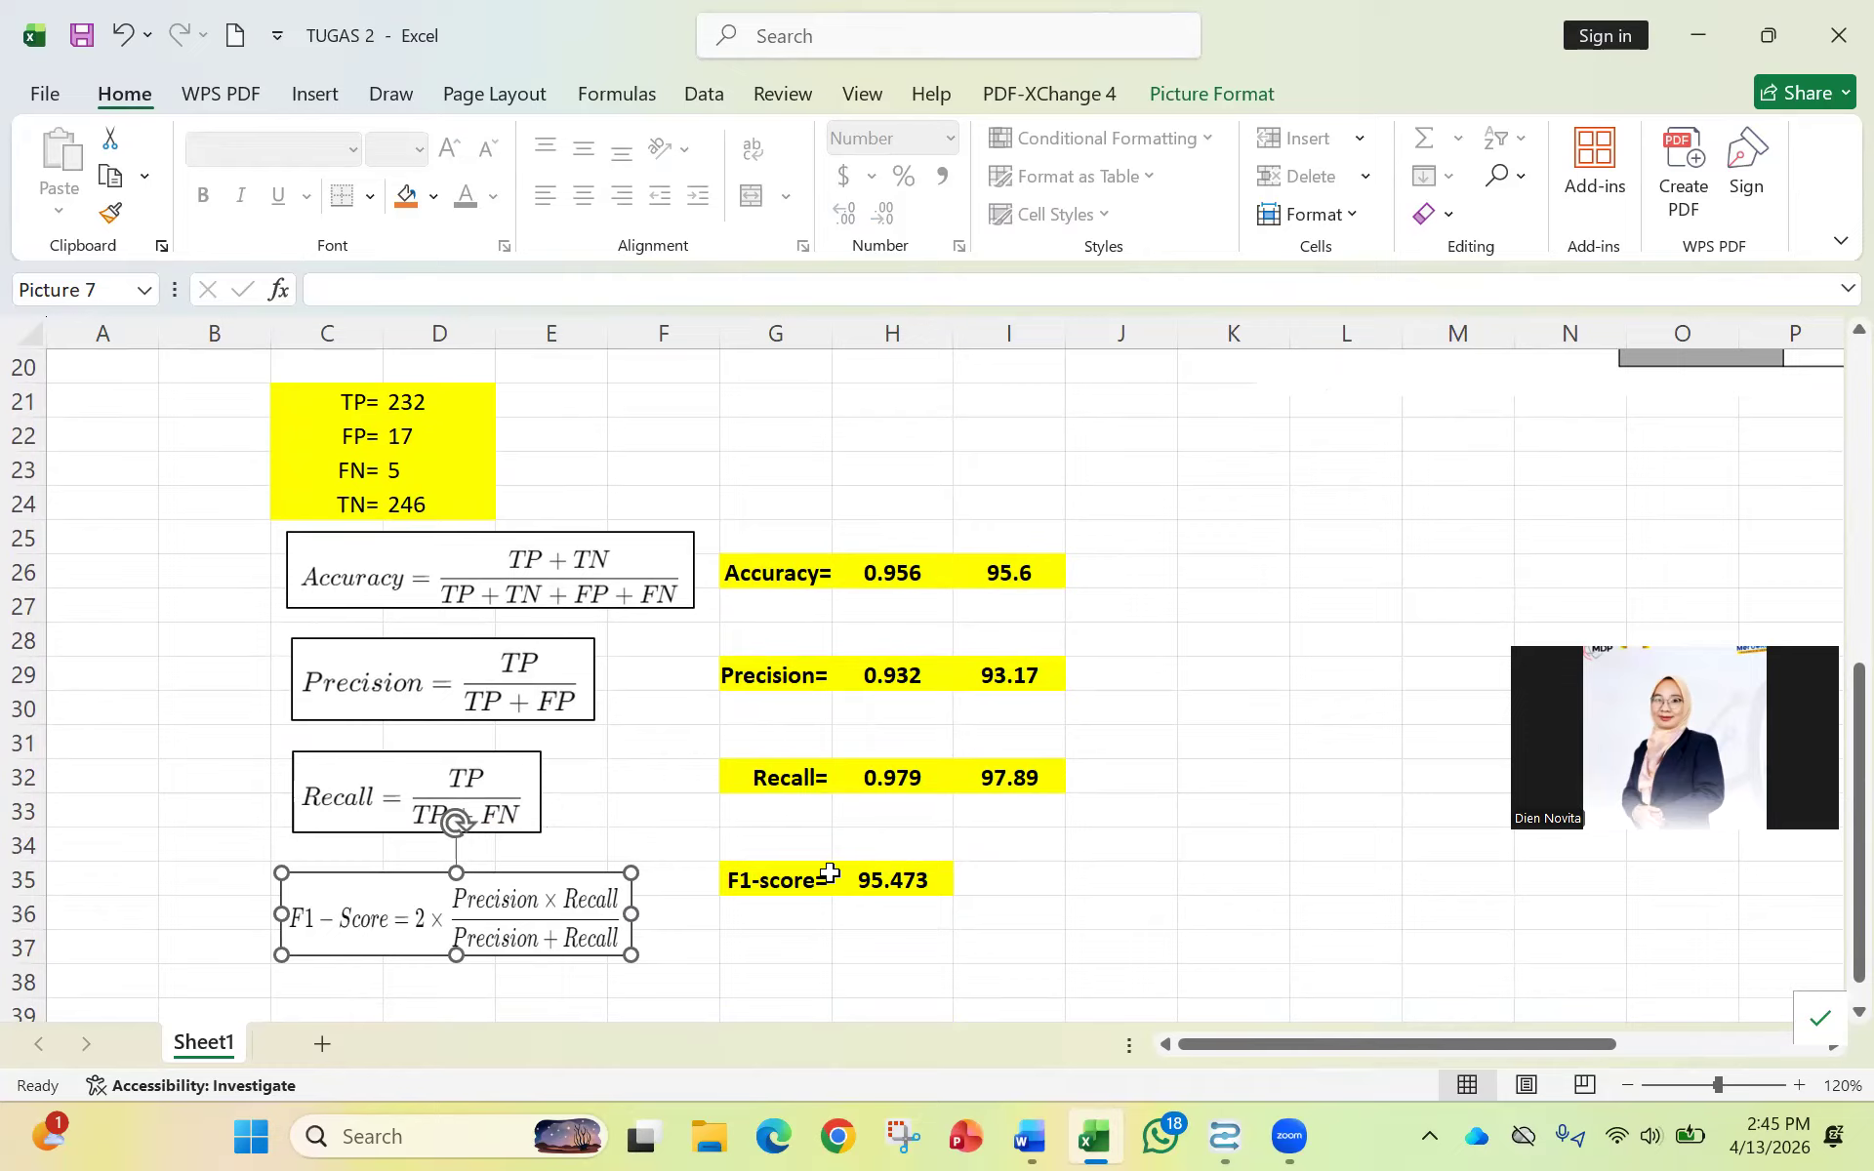
left_click(881, 878)
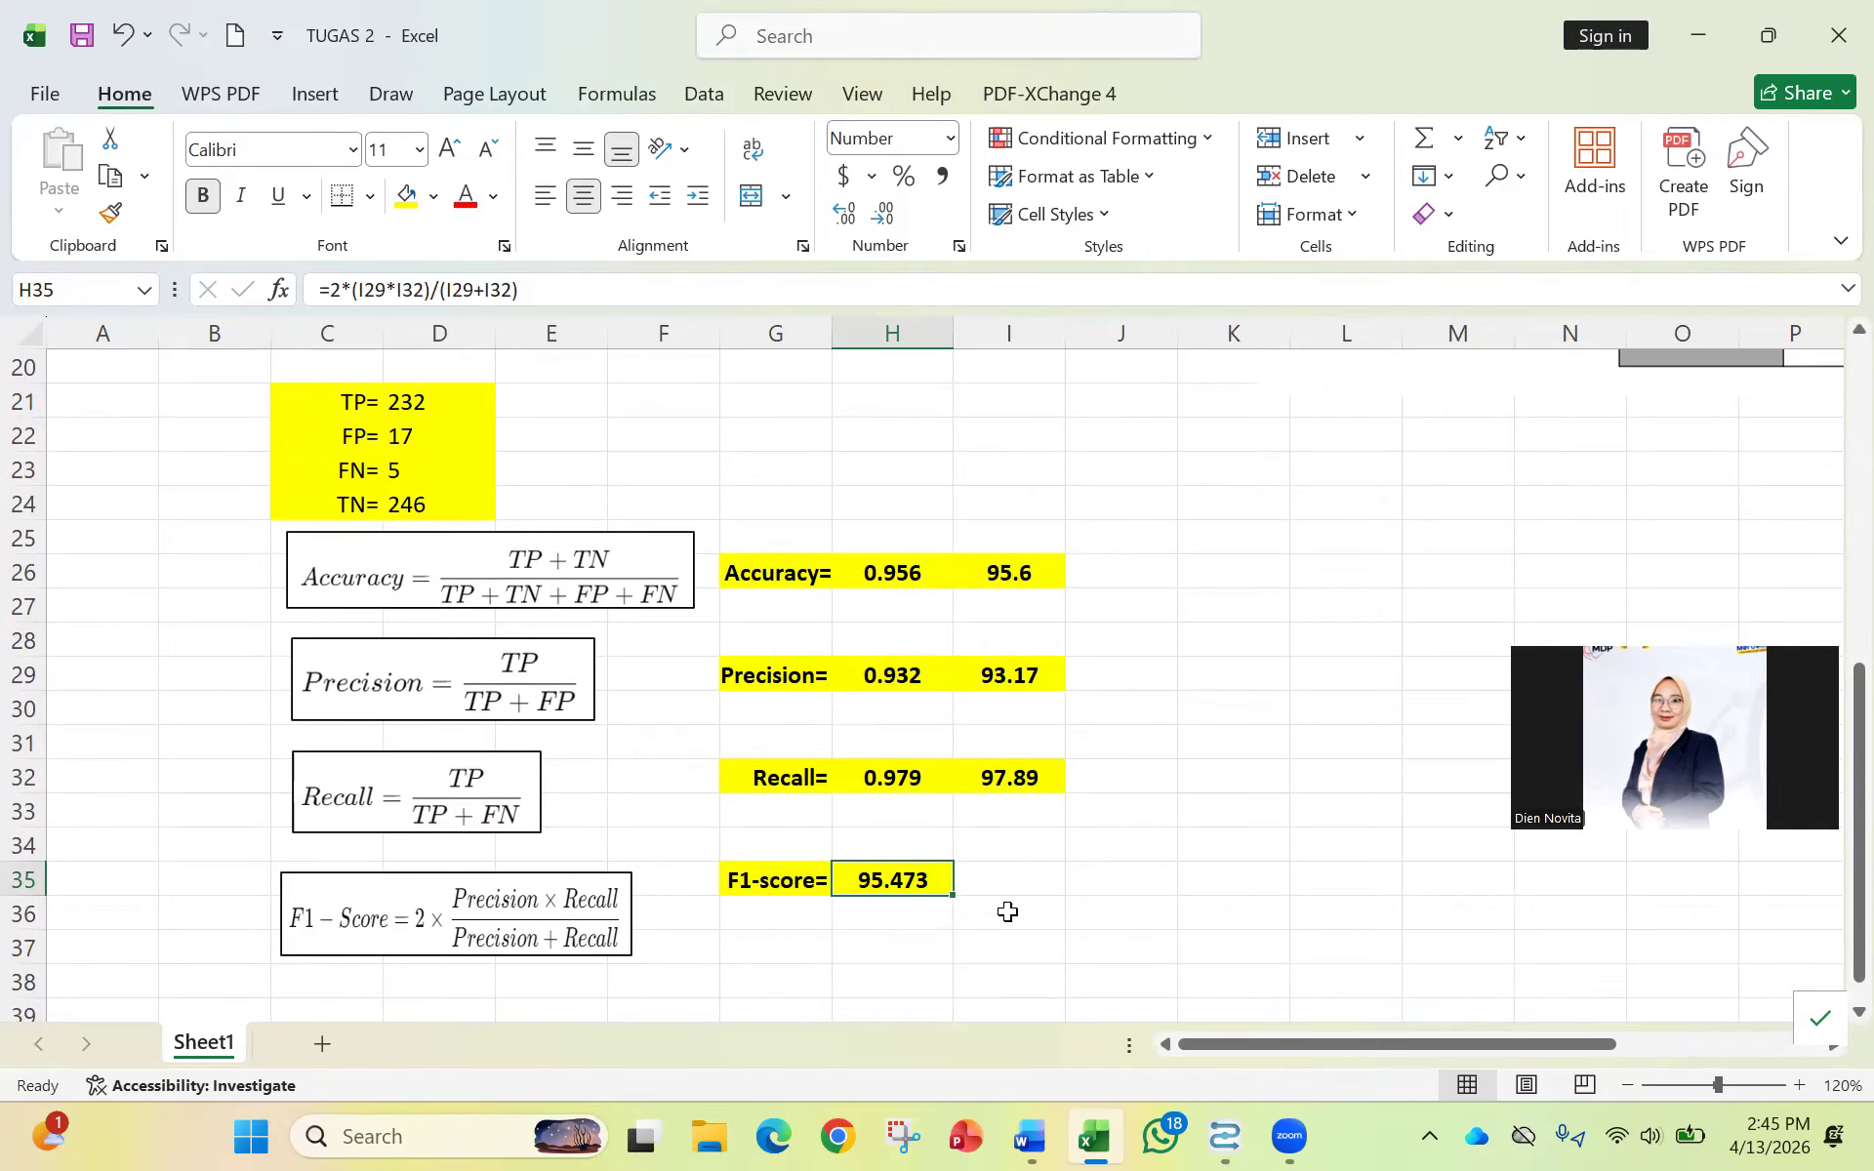
Review the metric formulas and results against the confusion matrix values in the performance screenshot.
left_click(634, 641)
scroll(703, 693, "up", 2)
scroll(710, 678, "down", 2)
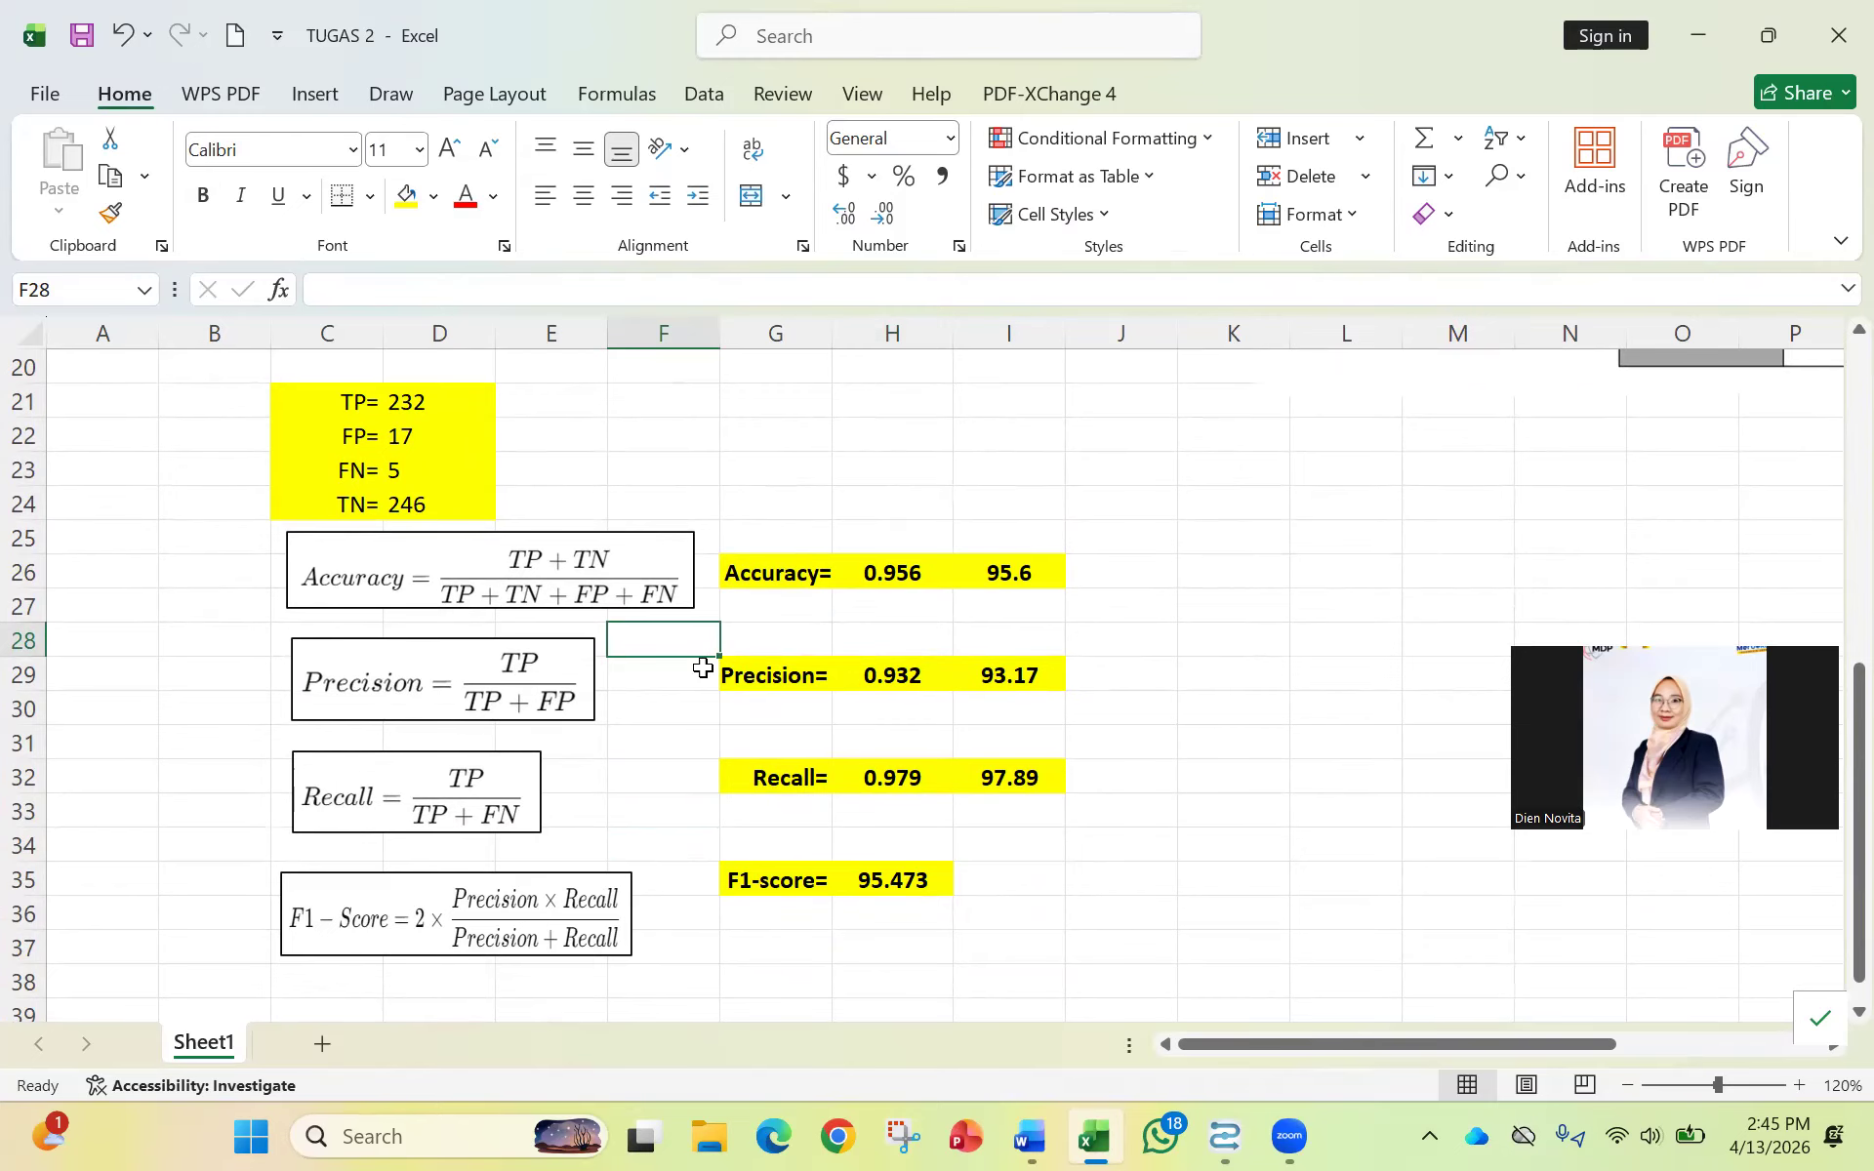
scroll(767, 615, "up", 1)
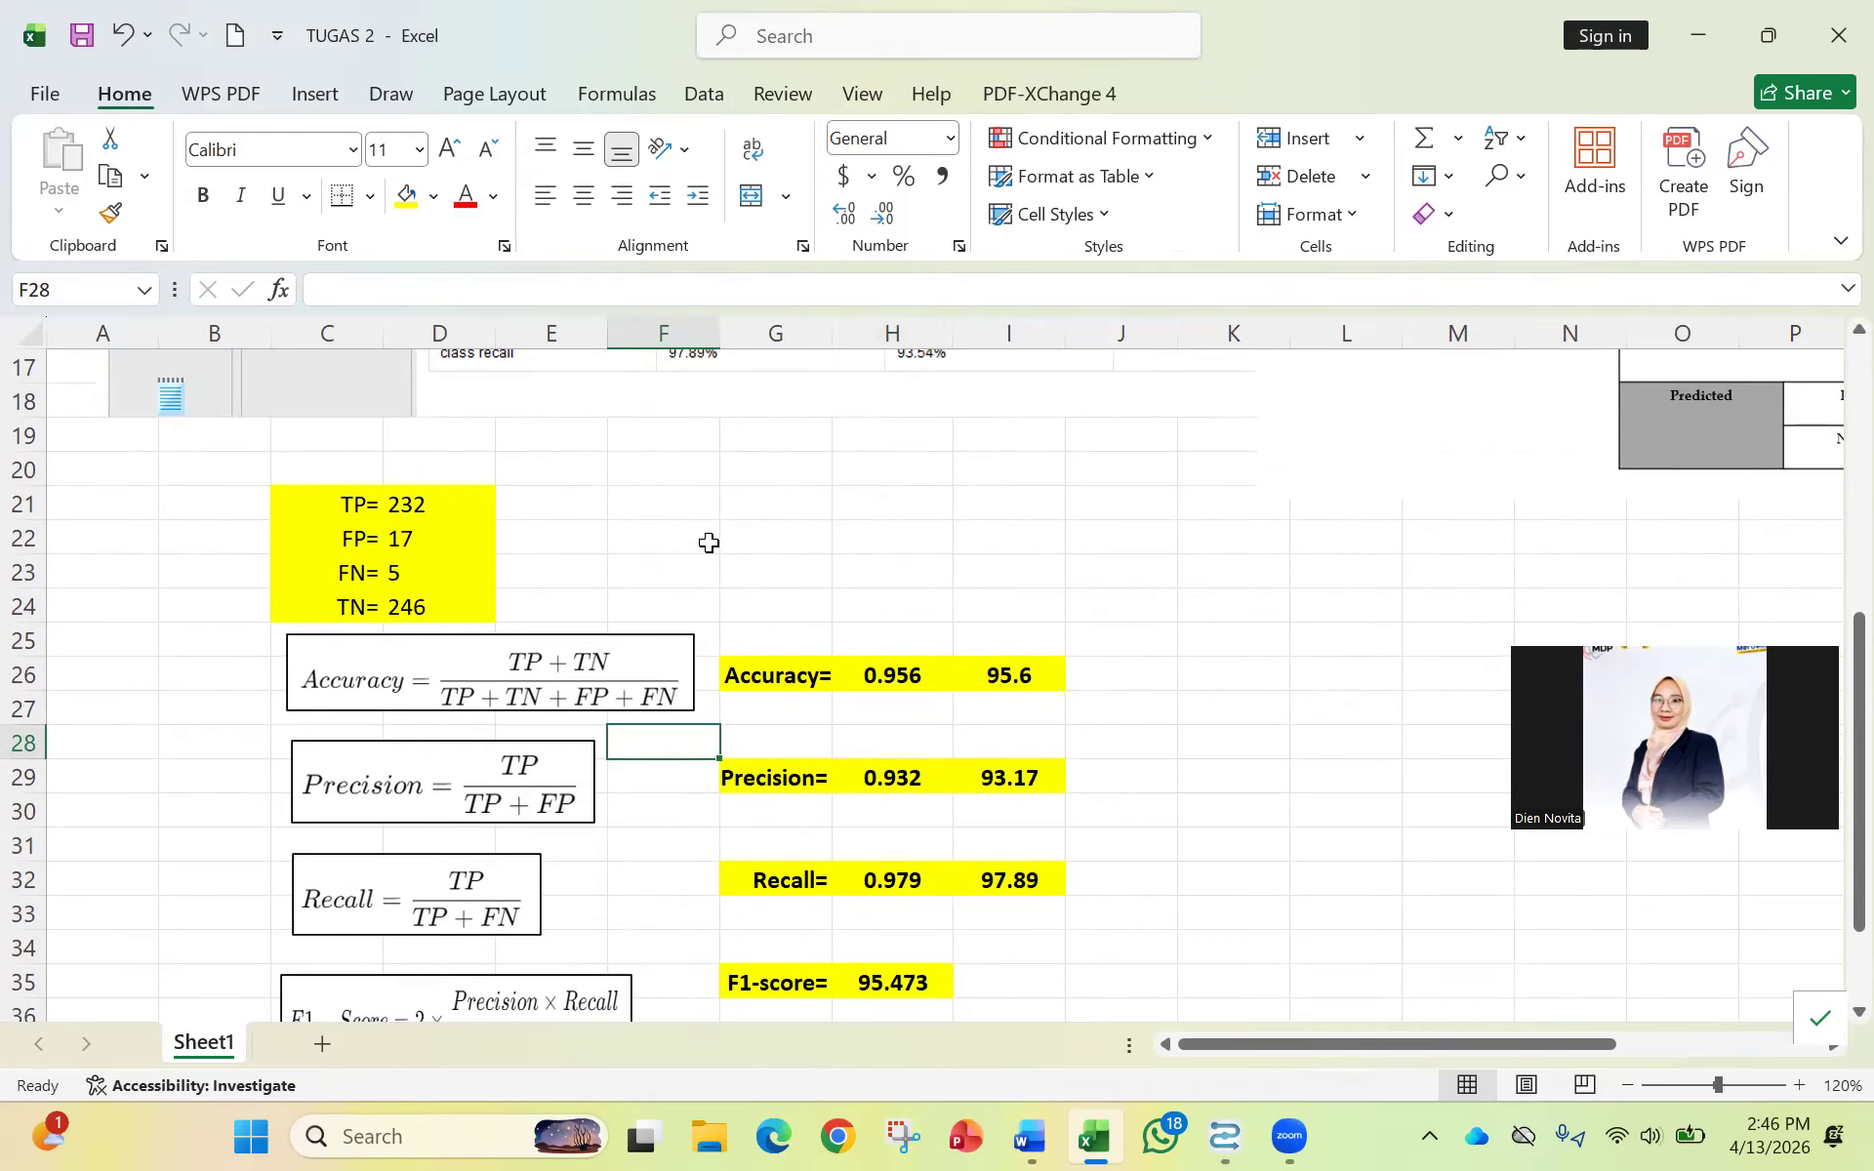
scroll(798, 531, "up", 3)
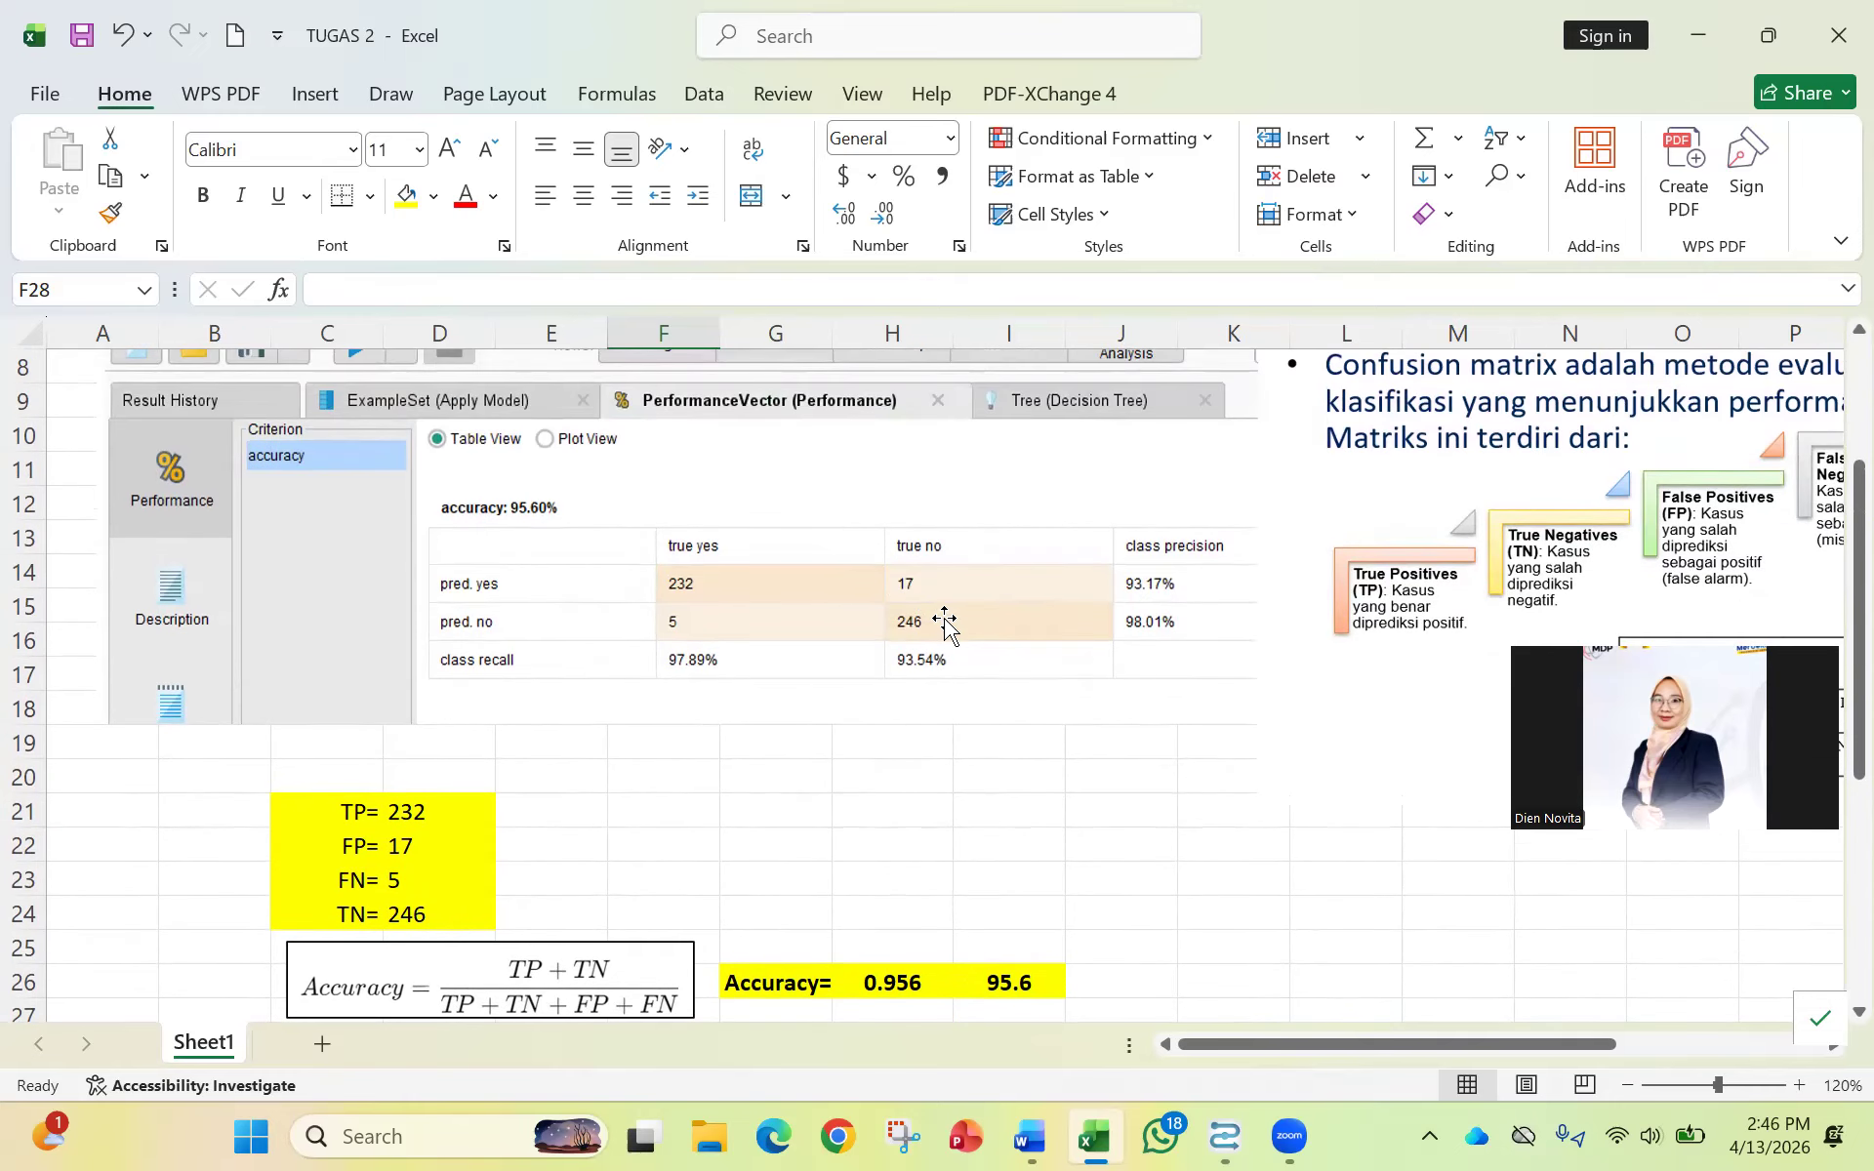
left_click(741, 590)
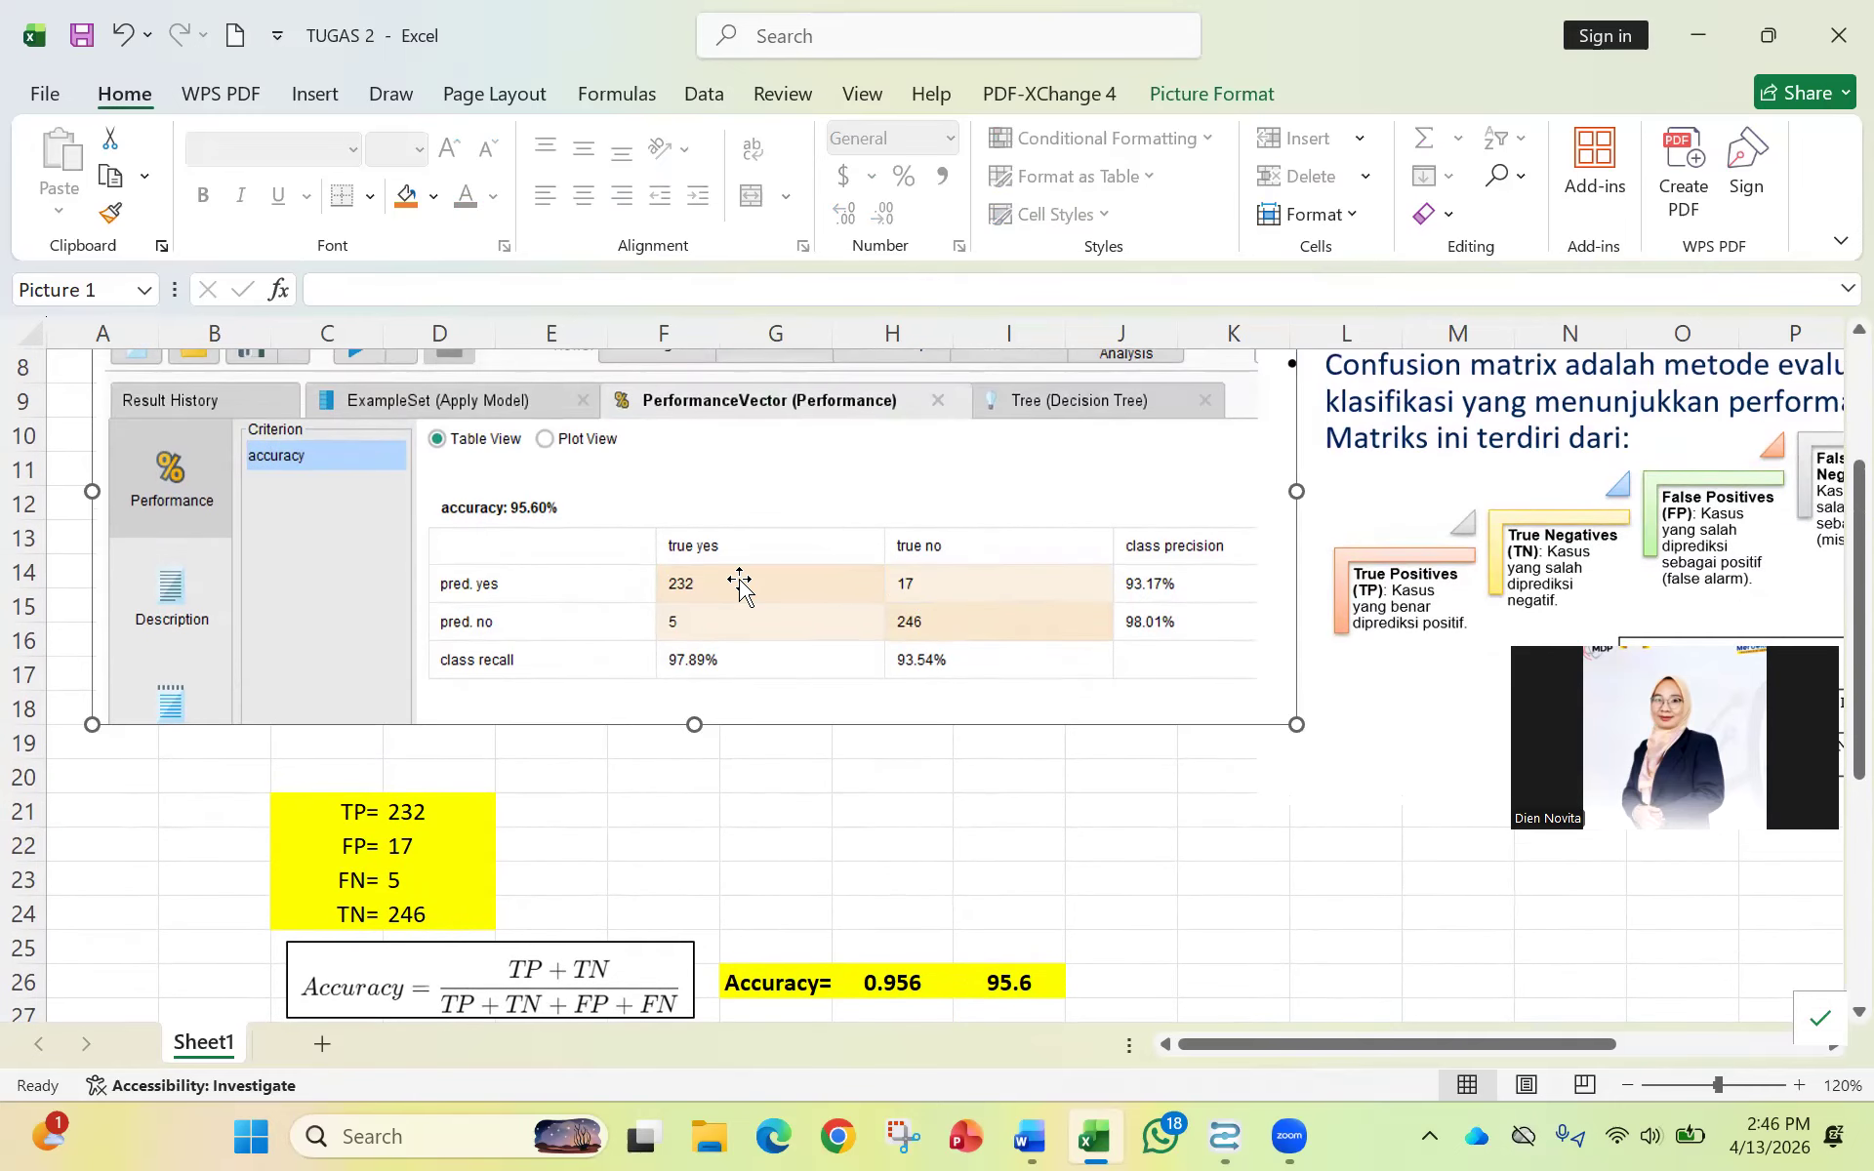
Switch to the TUGAS 2 DM document in Word and read through the assignment questions, including the Chi-Square and confusion matrix tasks.
left_click(1032, 1135)
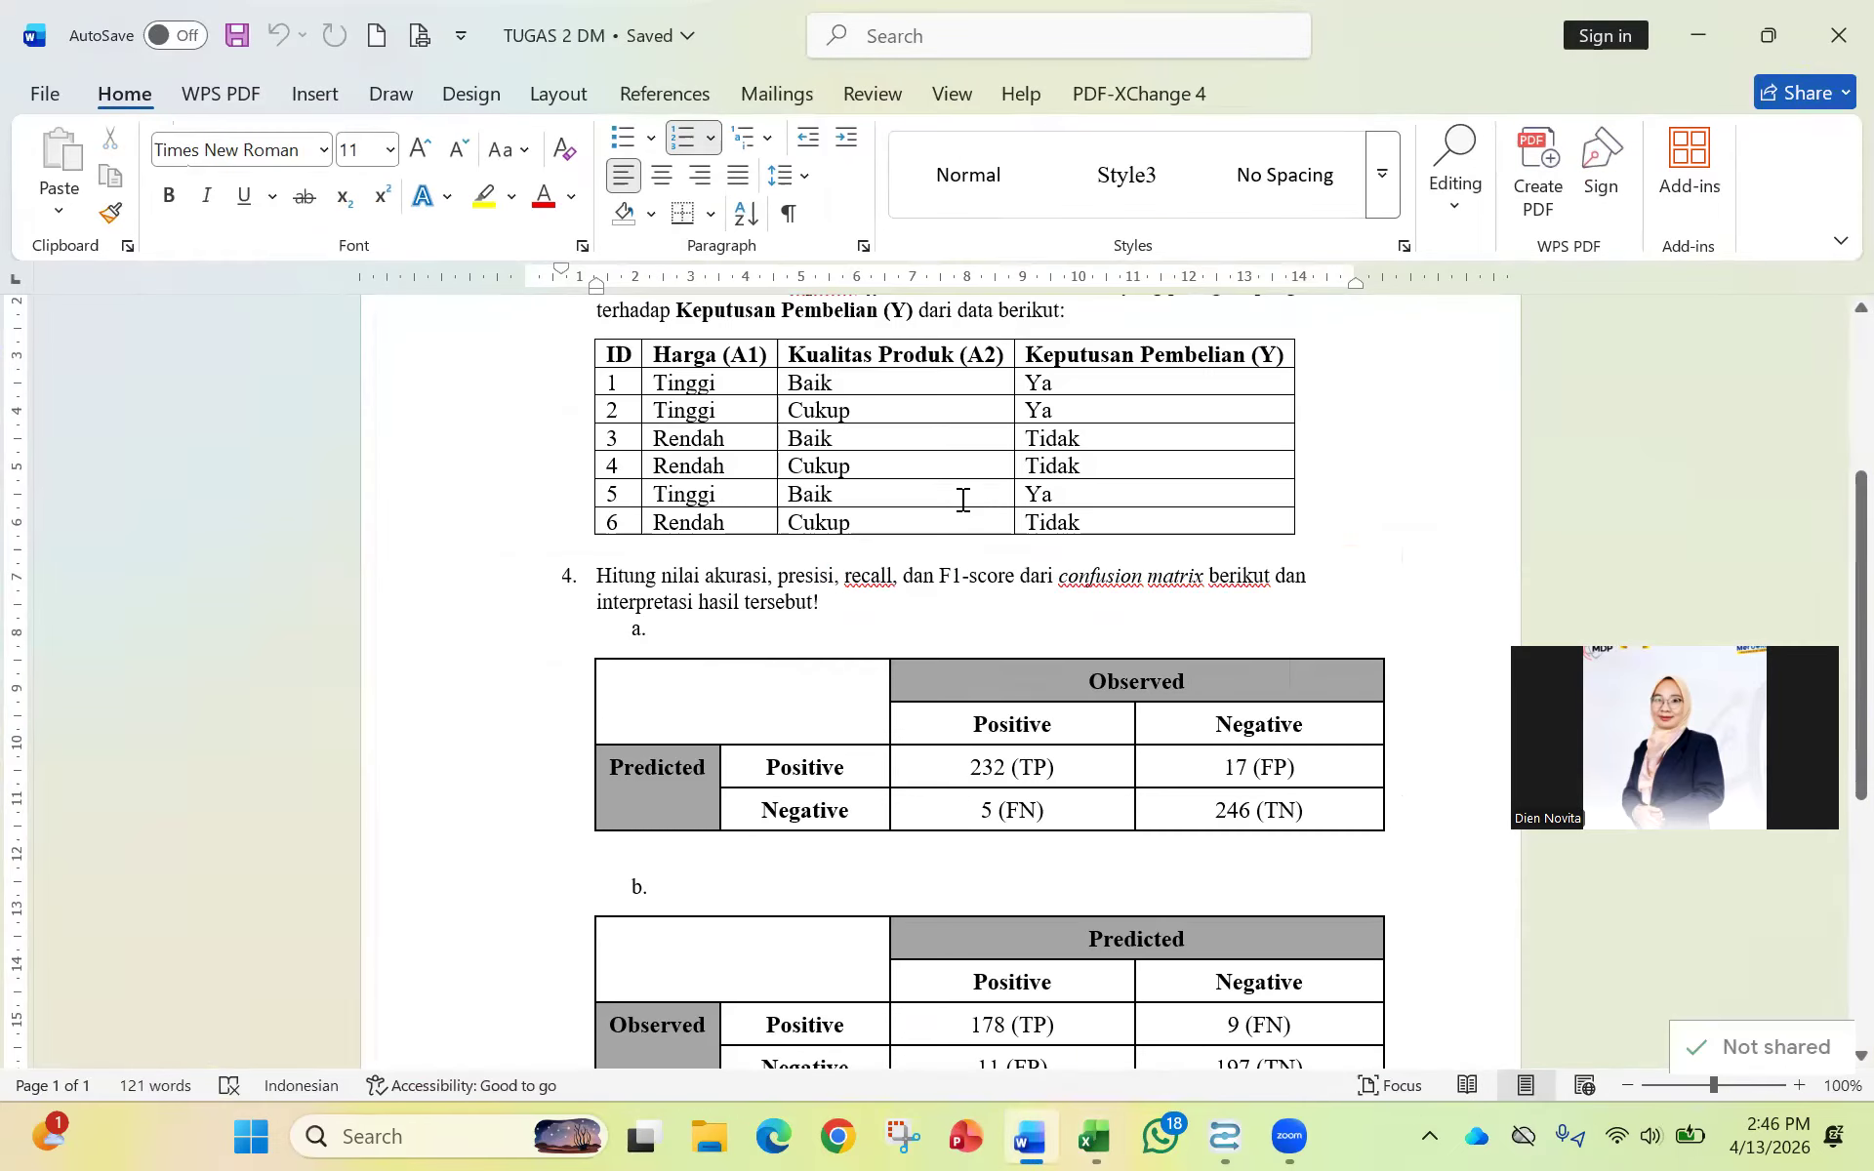
scroll(963, 496, "down", 5)
scroll(969, 489, "up", 8)
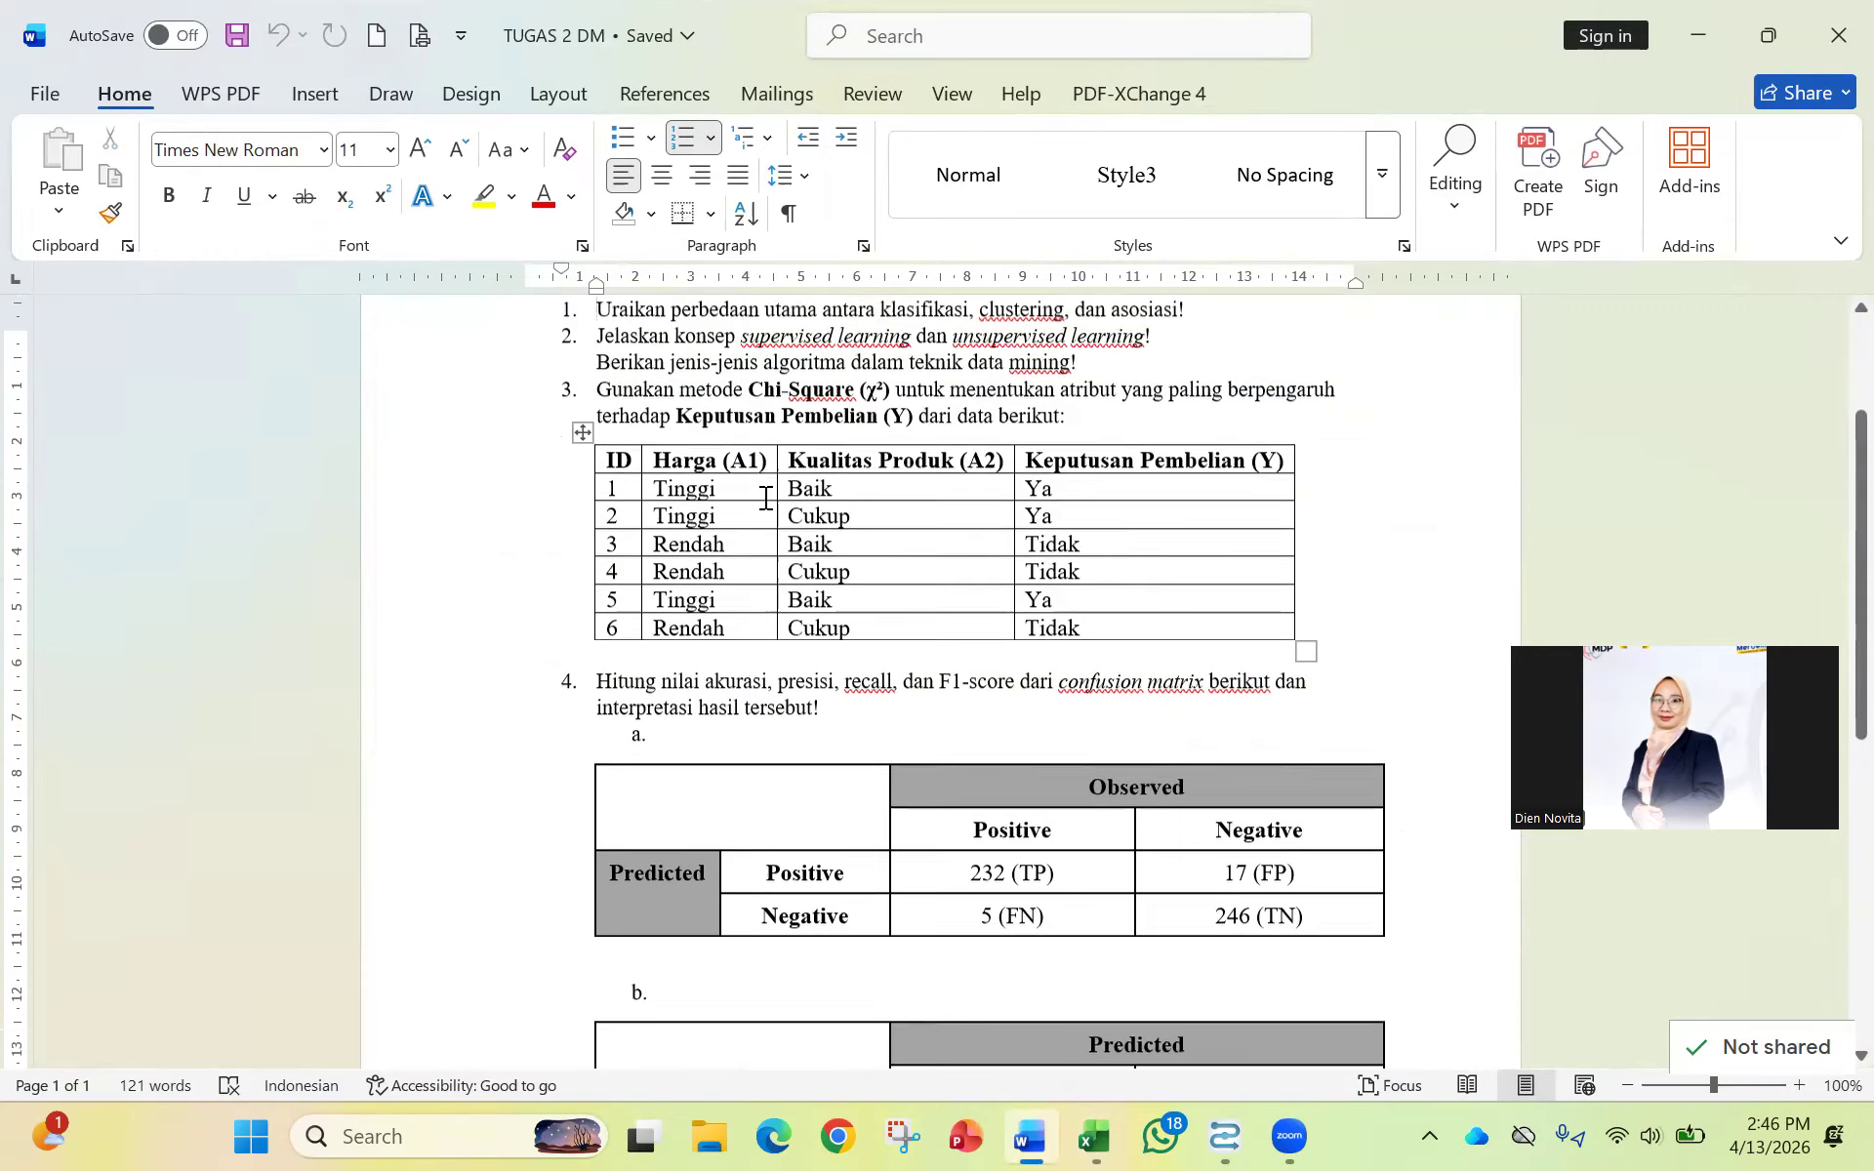
scroll(727, 434, "down", 3)
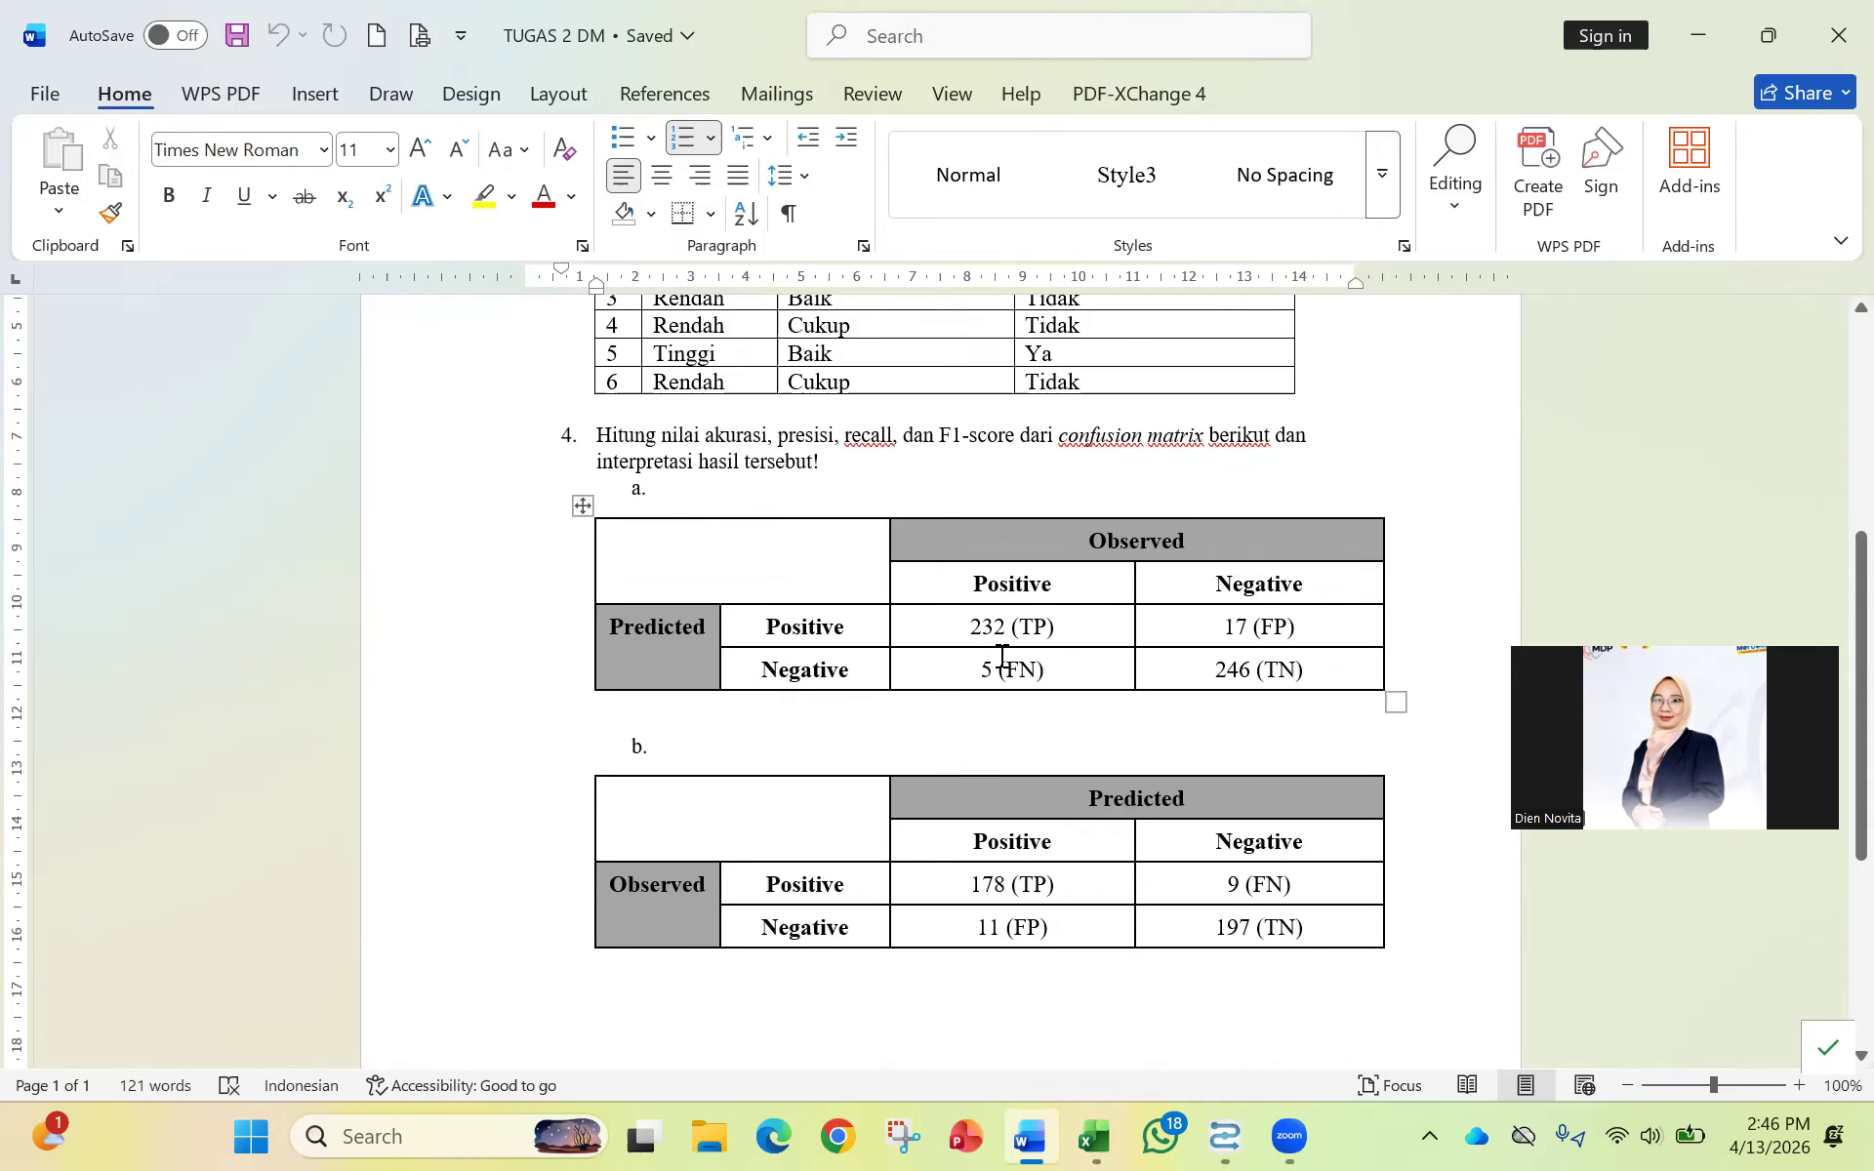
Return to the TUGAS 2 workbook in Excel and review the TP, FP, FN and TN values with the four metric calculations.
left_click(1091, 1134)
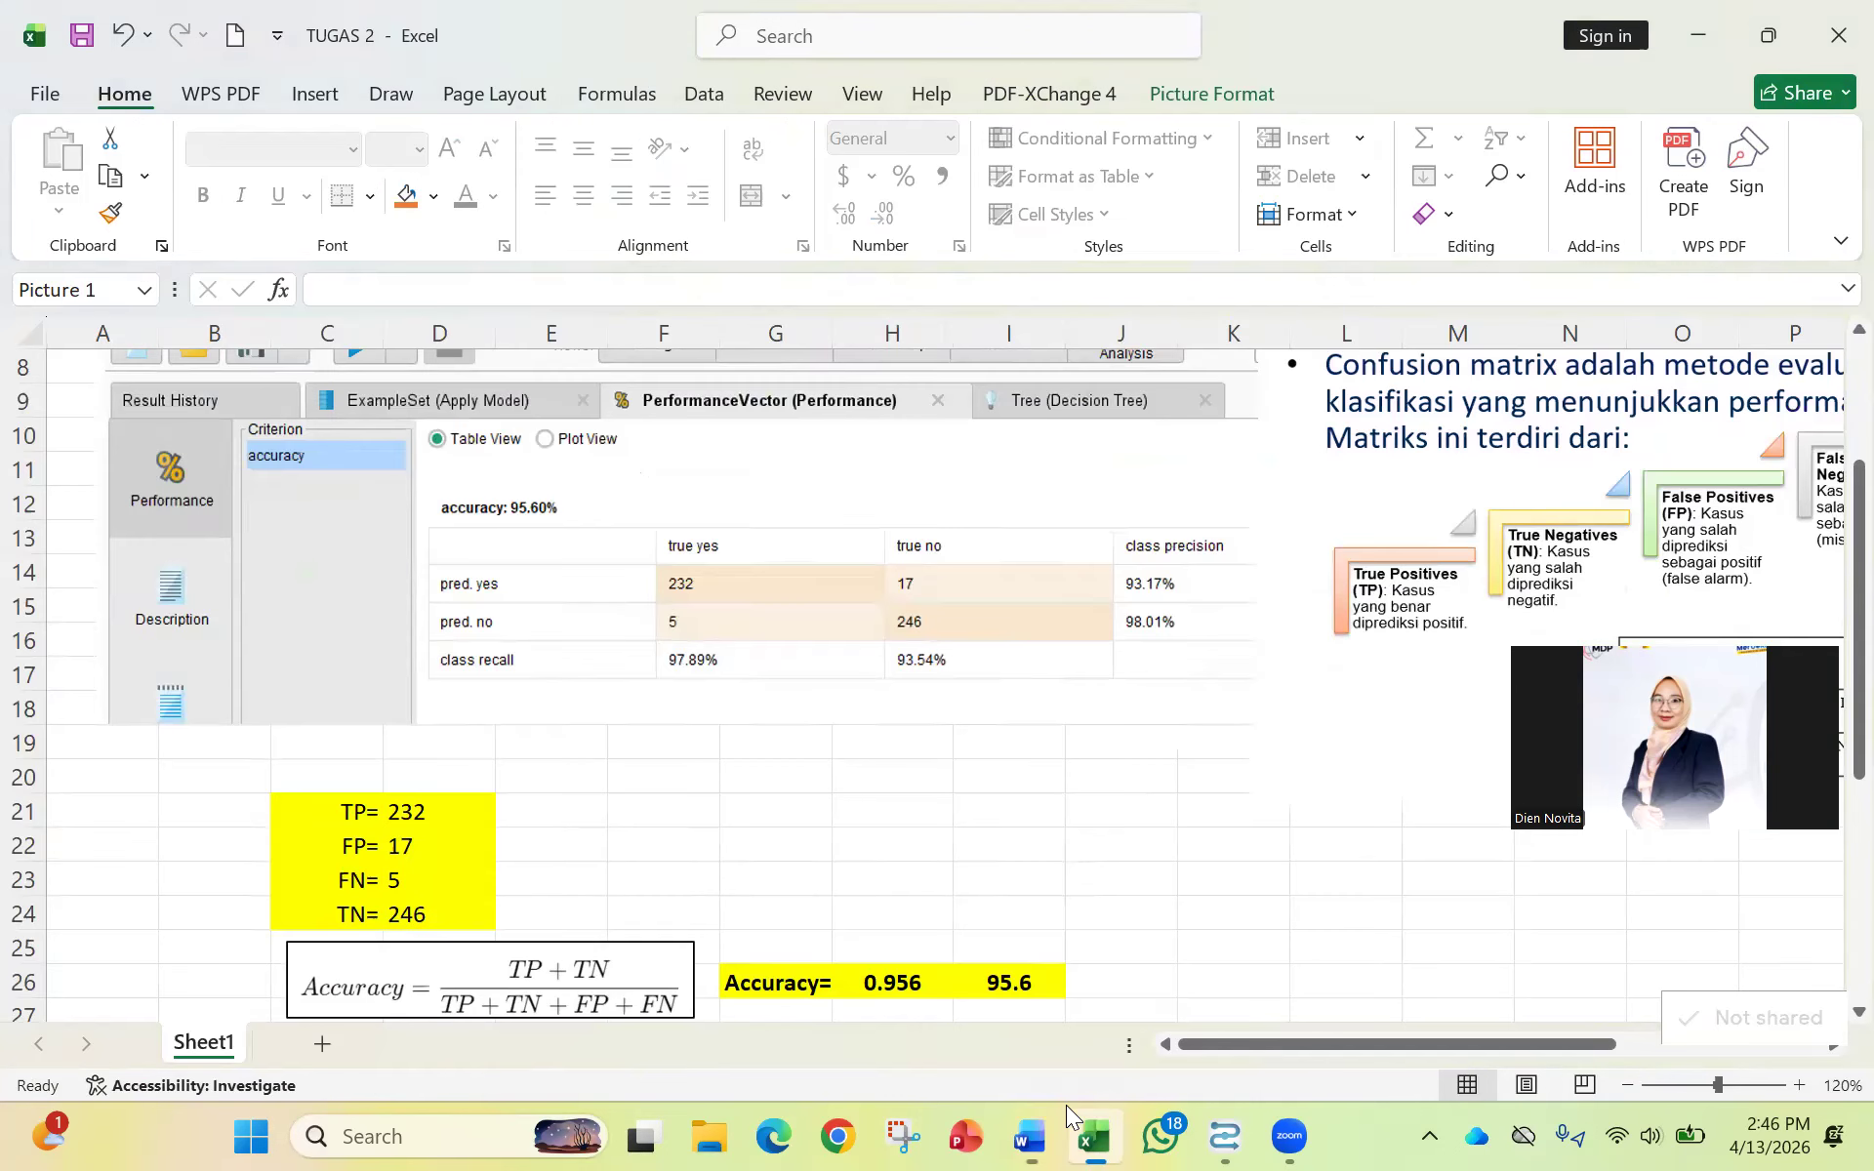
scroll(386, 671, "down", 2)
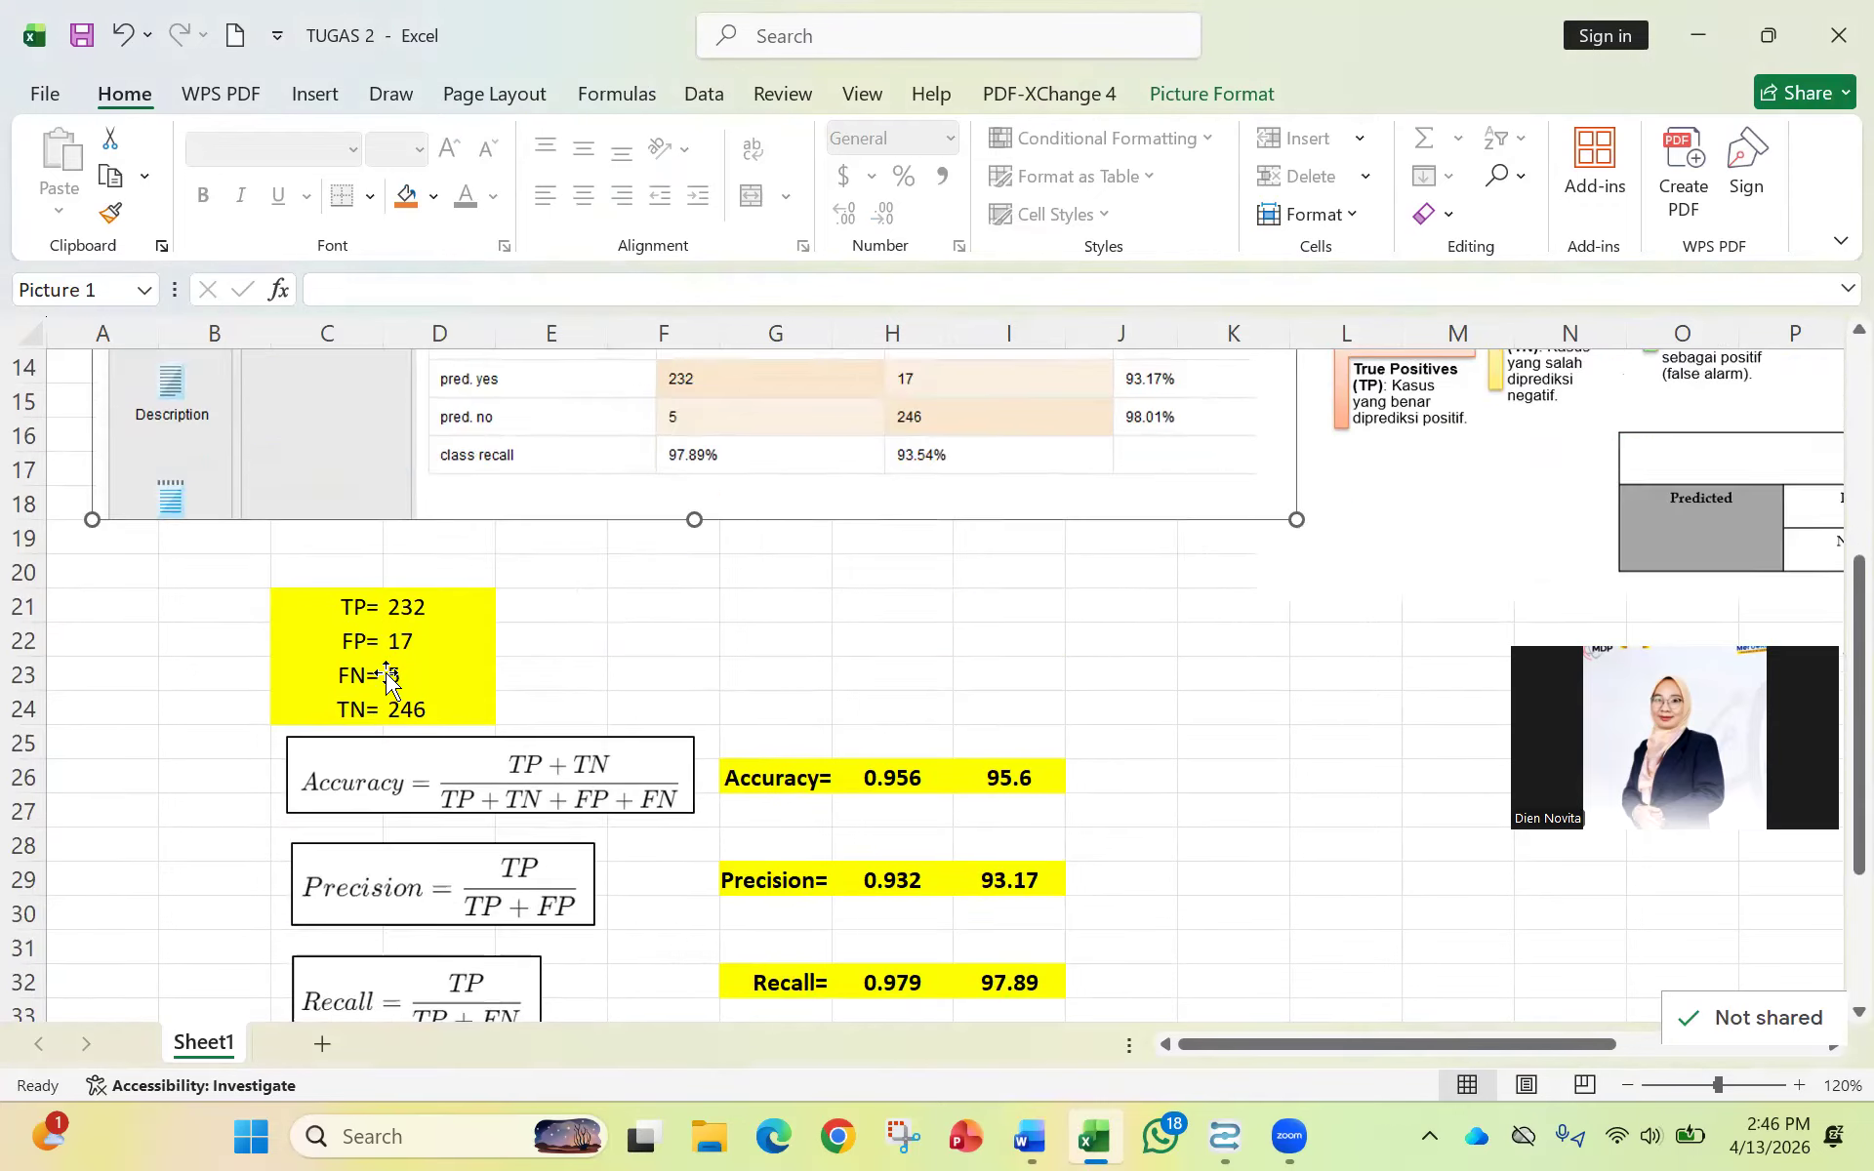
scroll(386, 672, "down", 3)
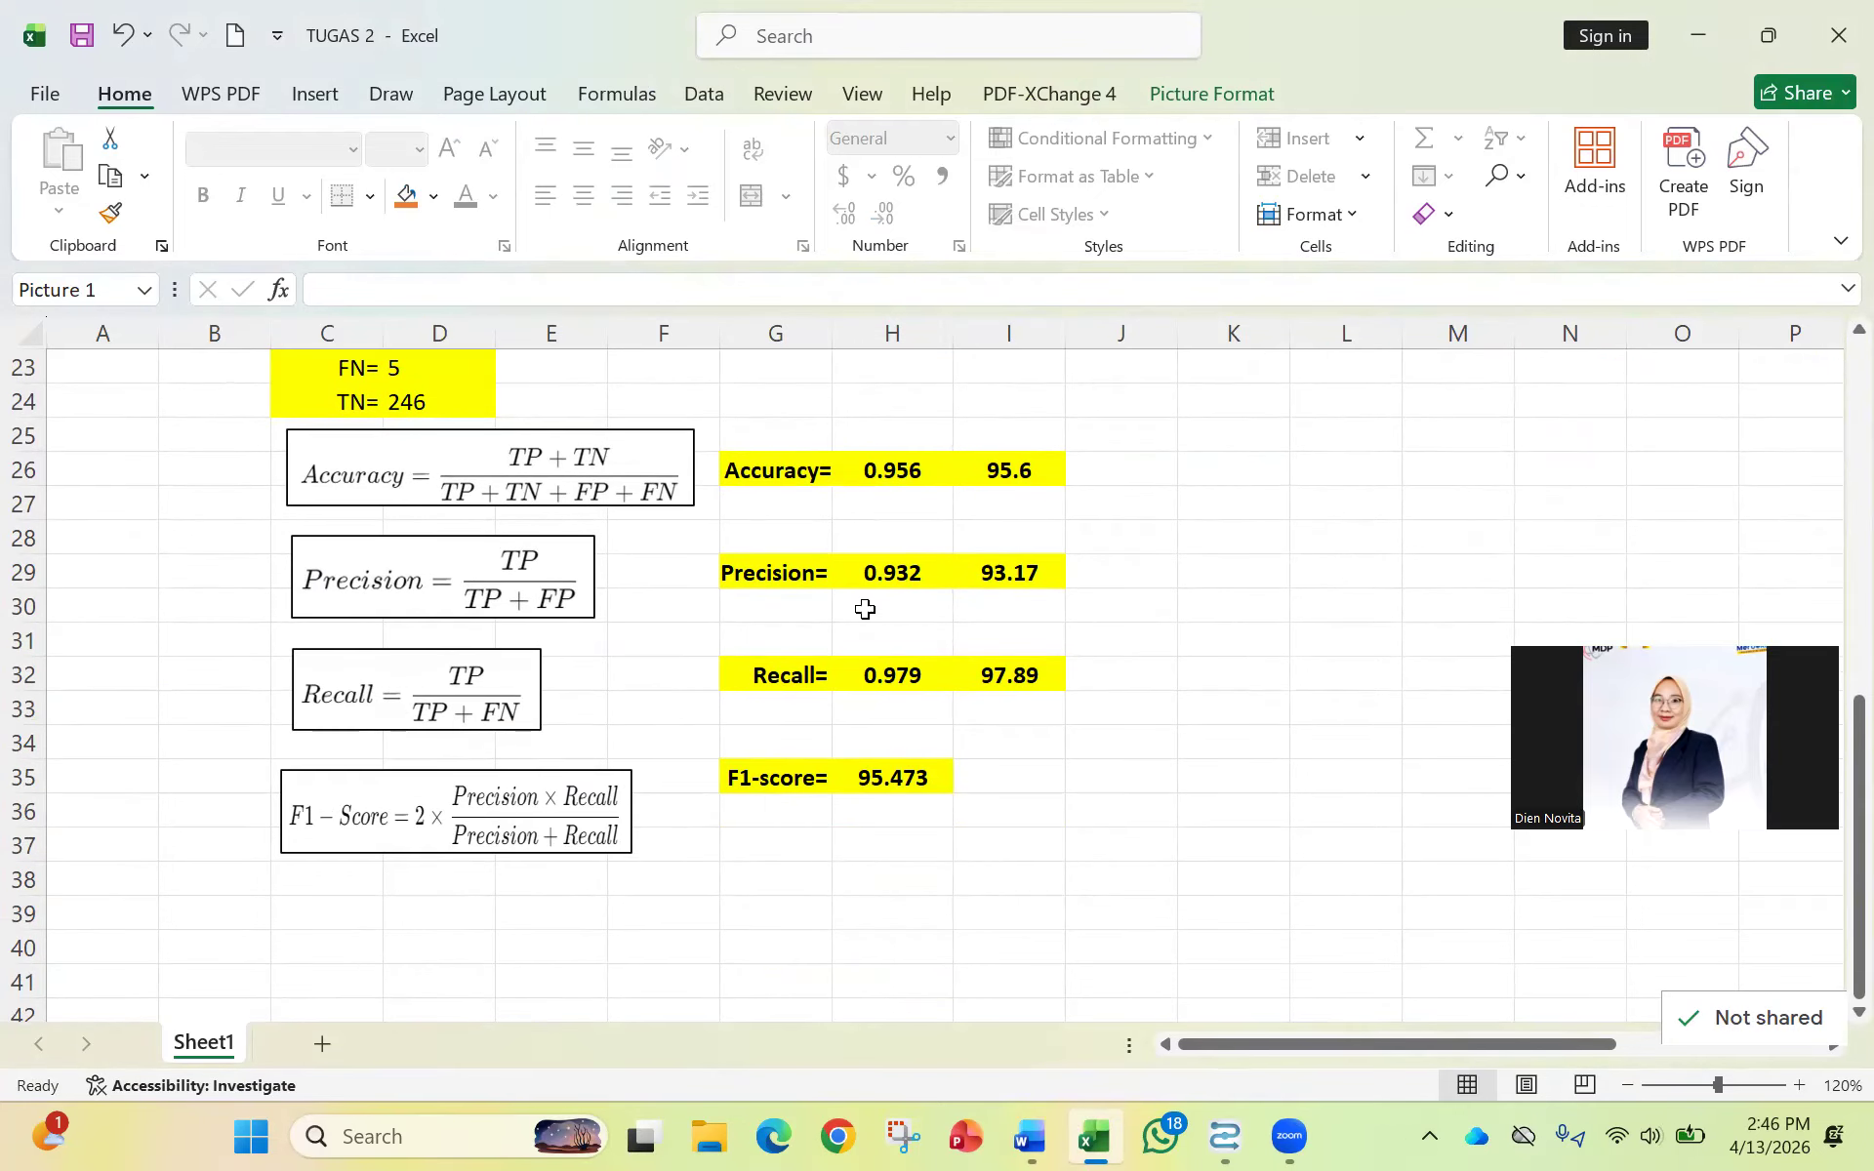
scroll(988, 615, "up", 3)
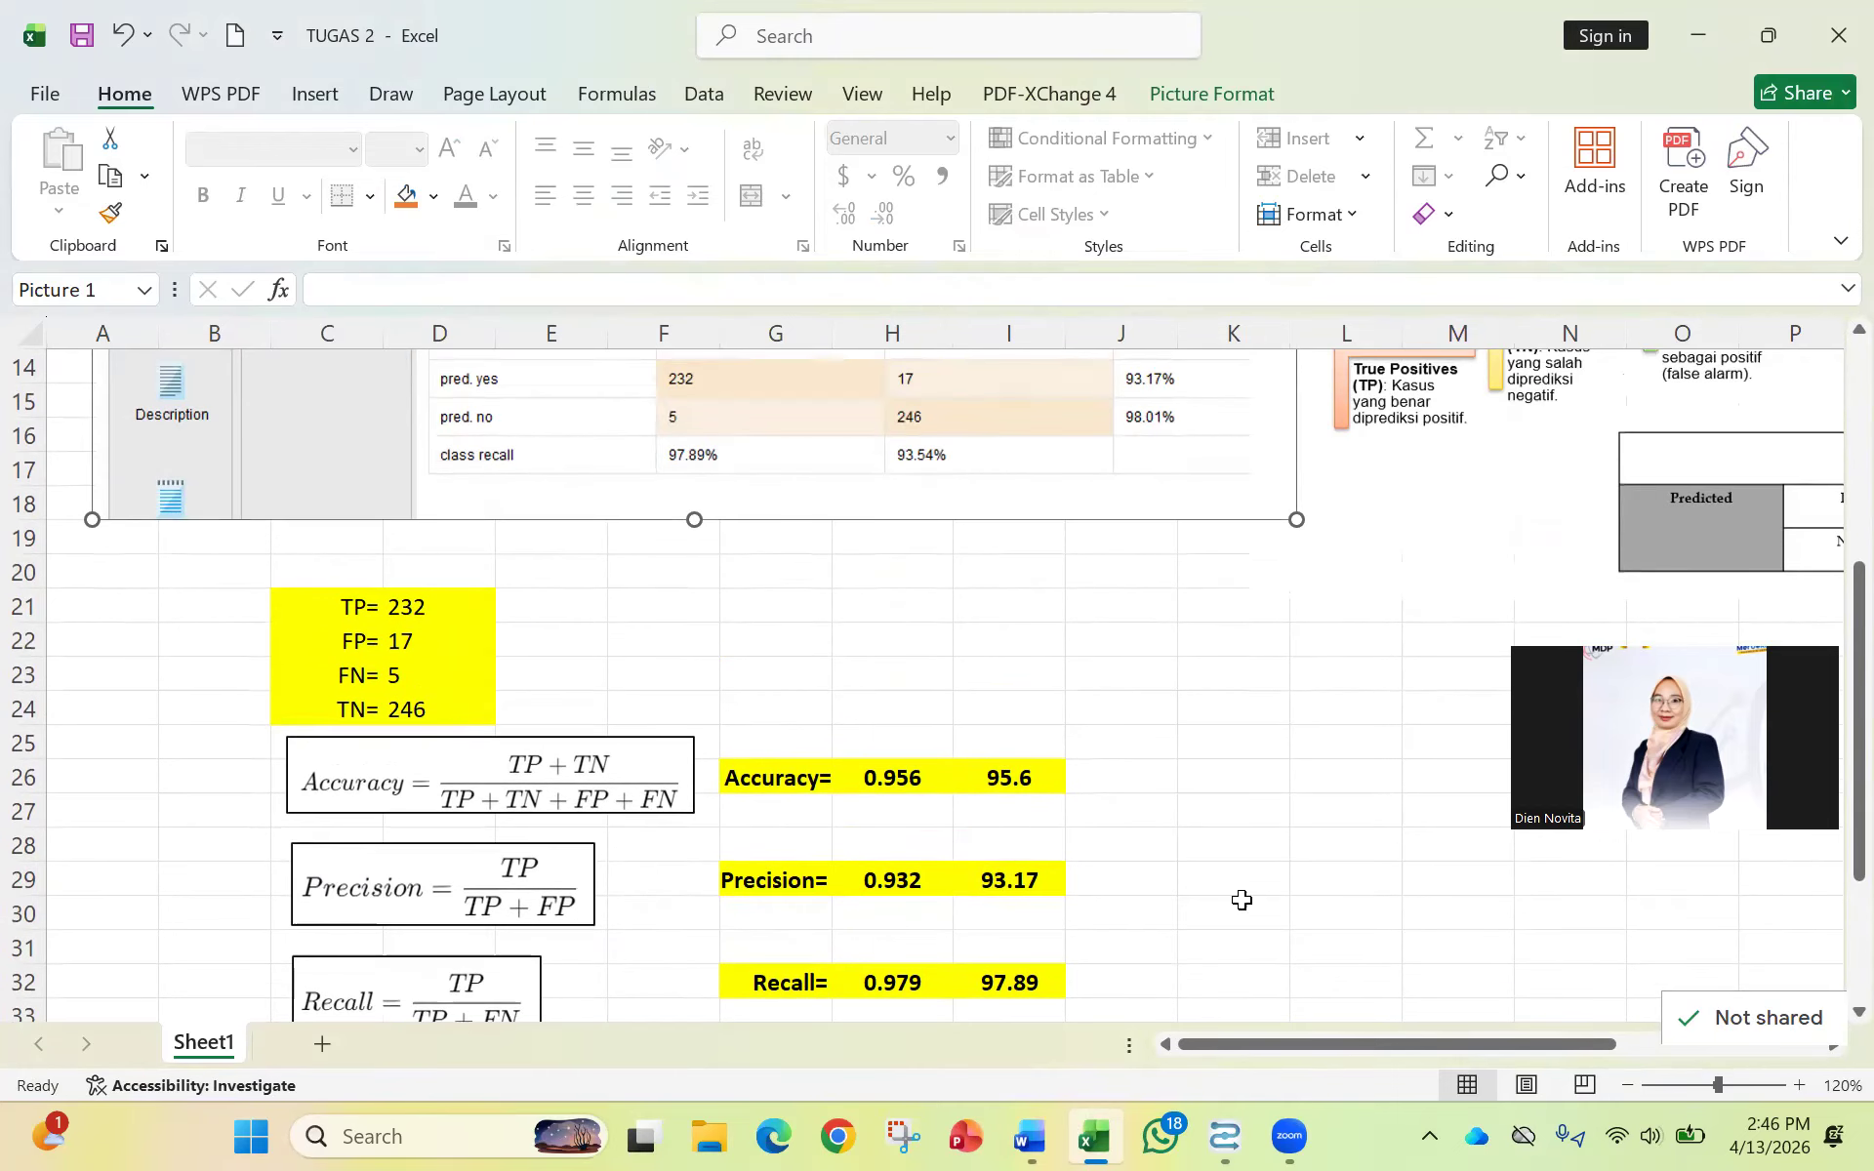
Switch to the TUGAS 2 DM document in Word and examine the four values of confusion matrix b under question 4.
left_click(1031, 1135)
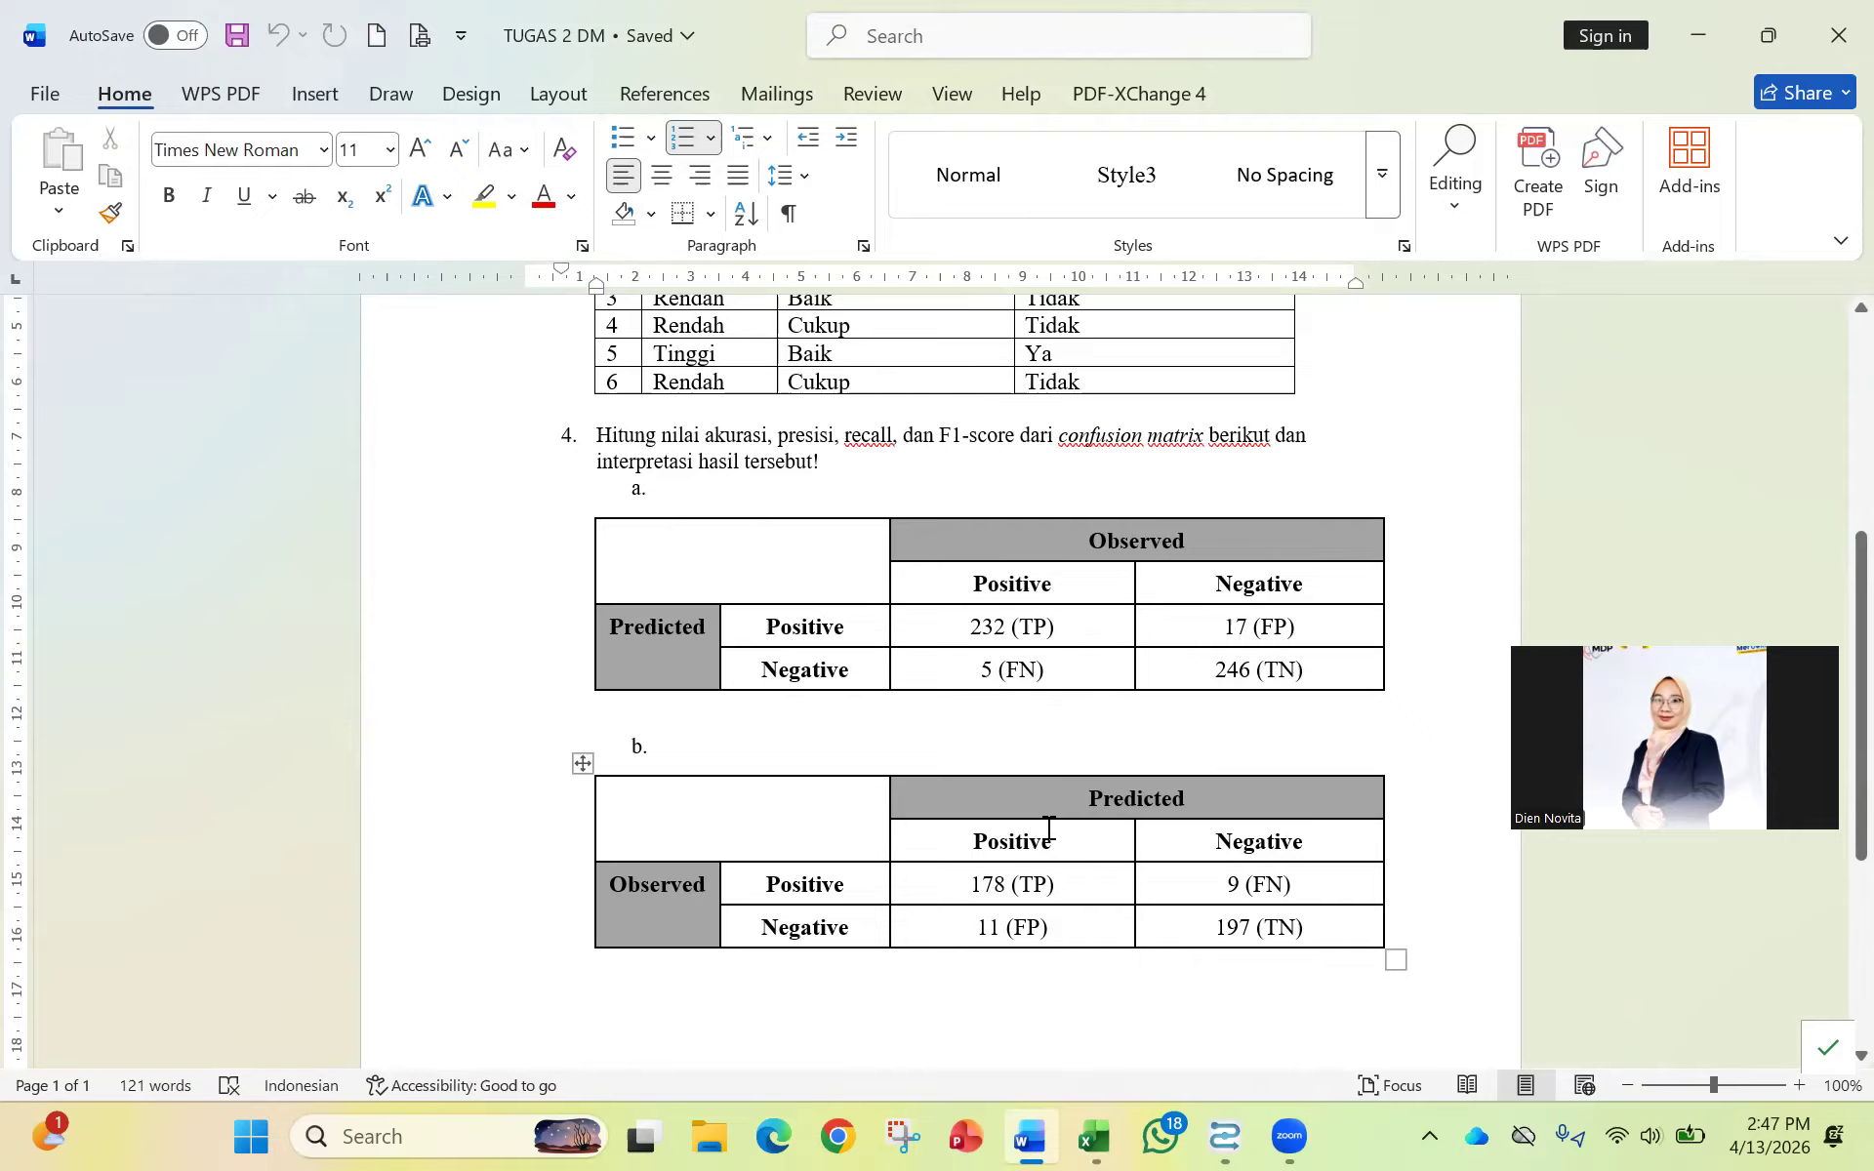
left_click_drag(955, 878, 1226, 900)
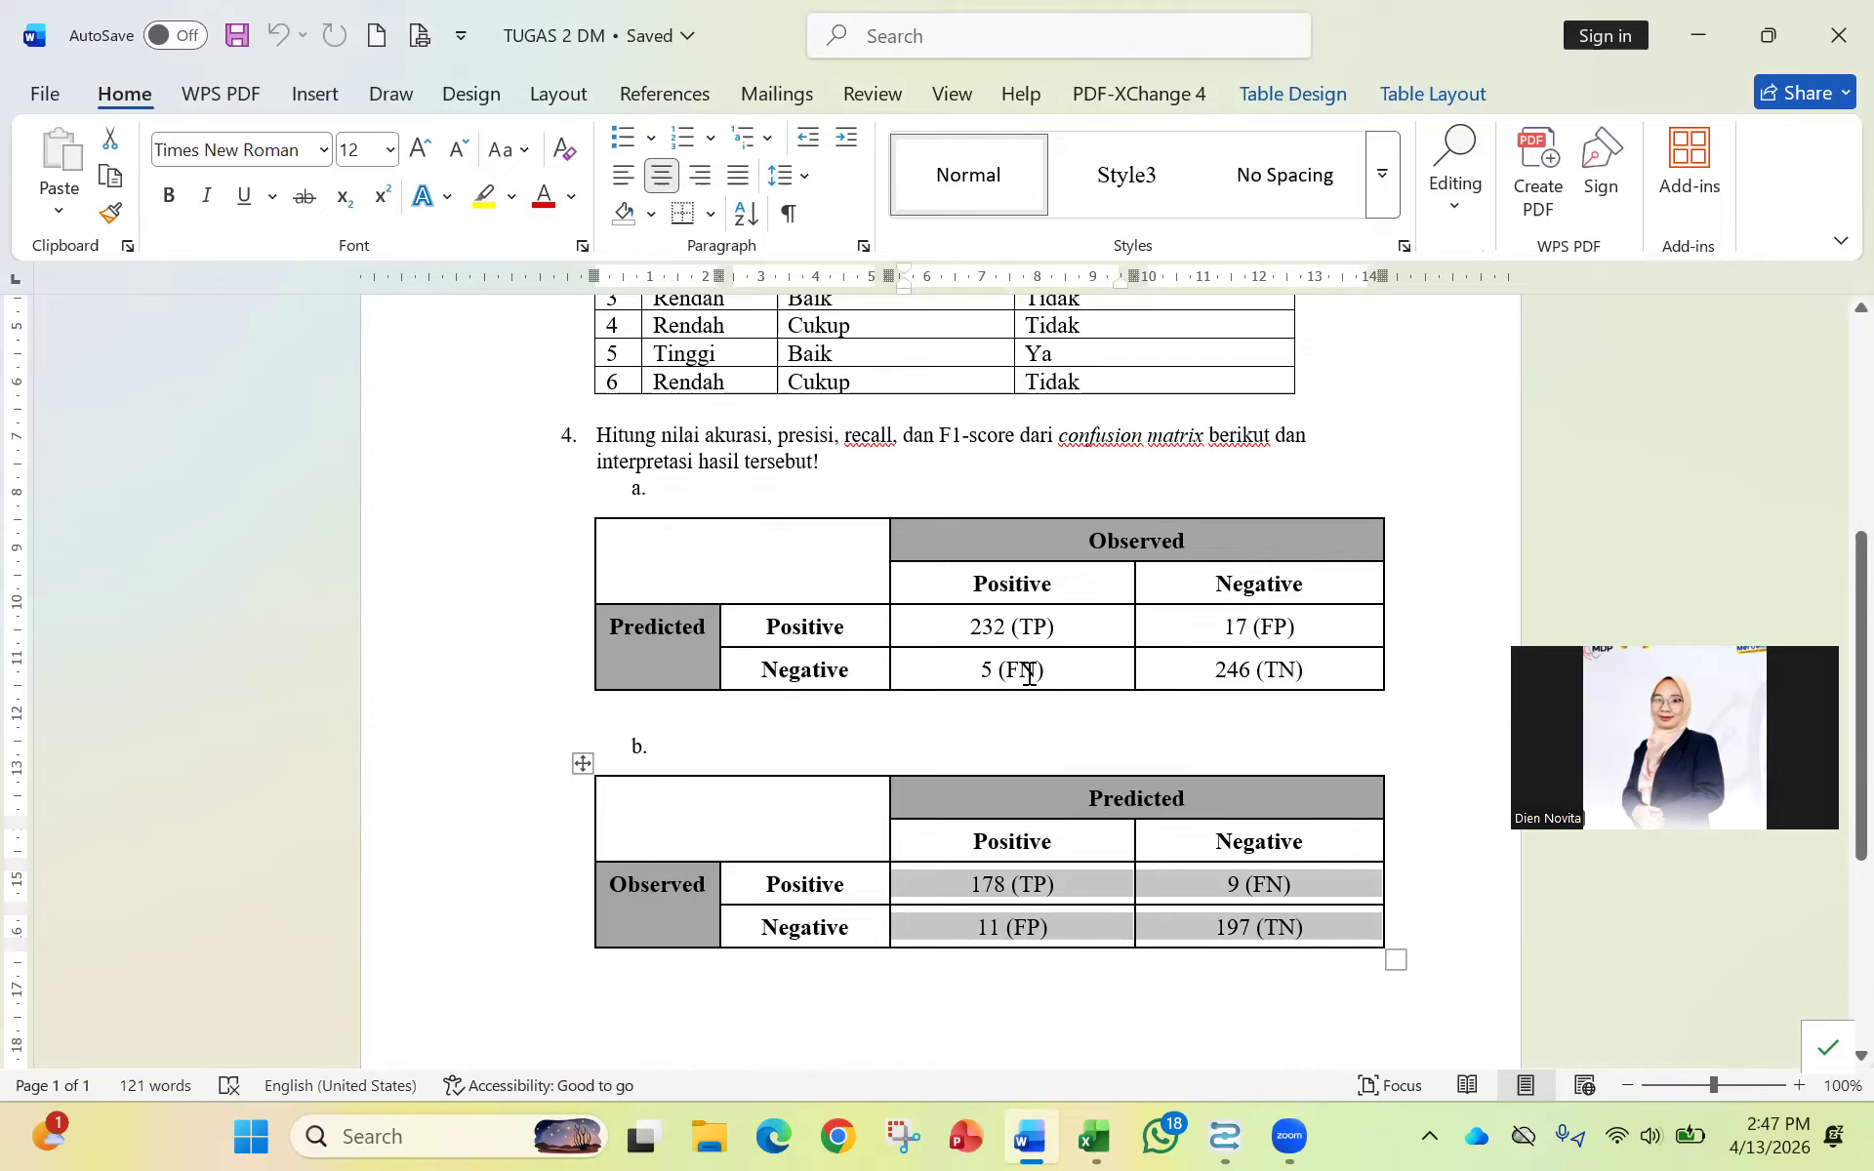
left_click(1060, 738)
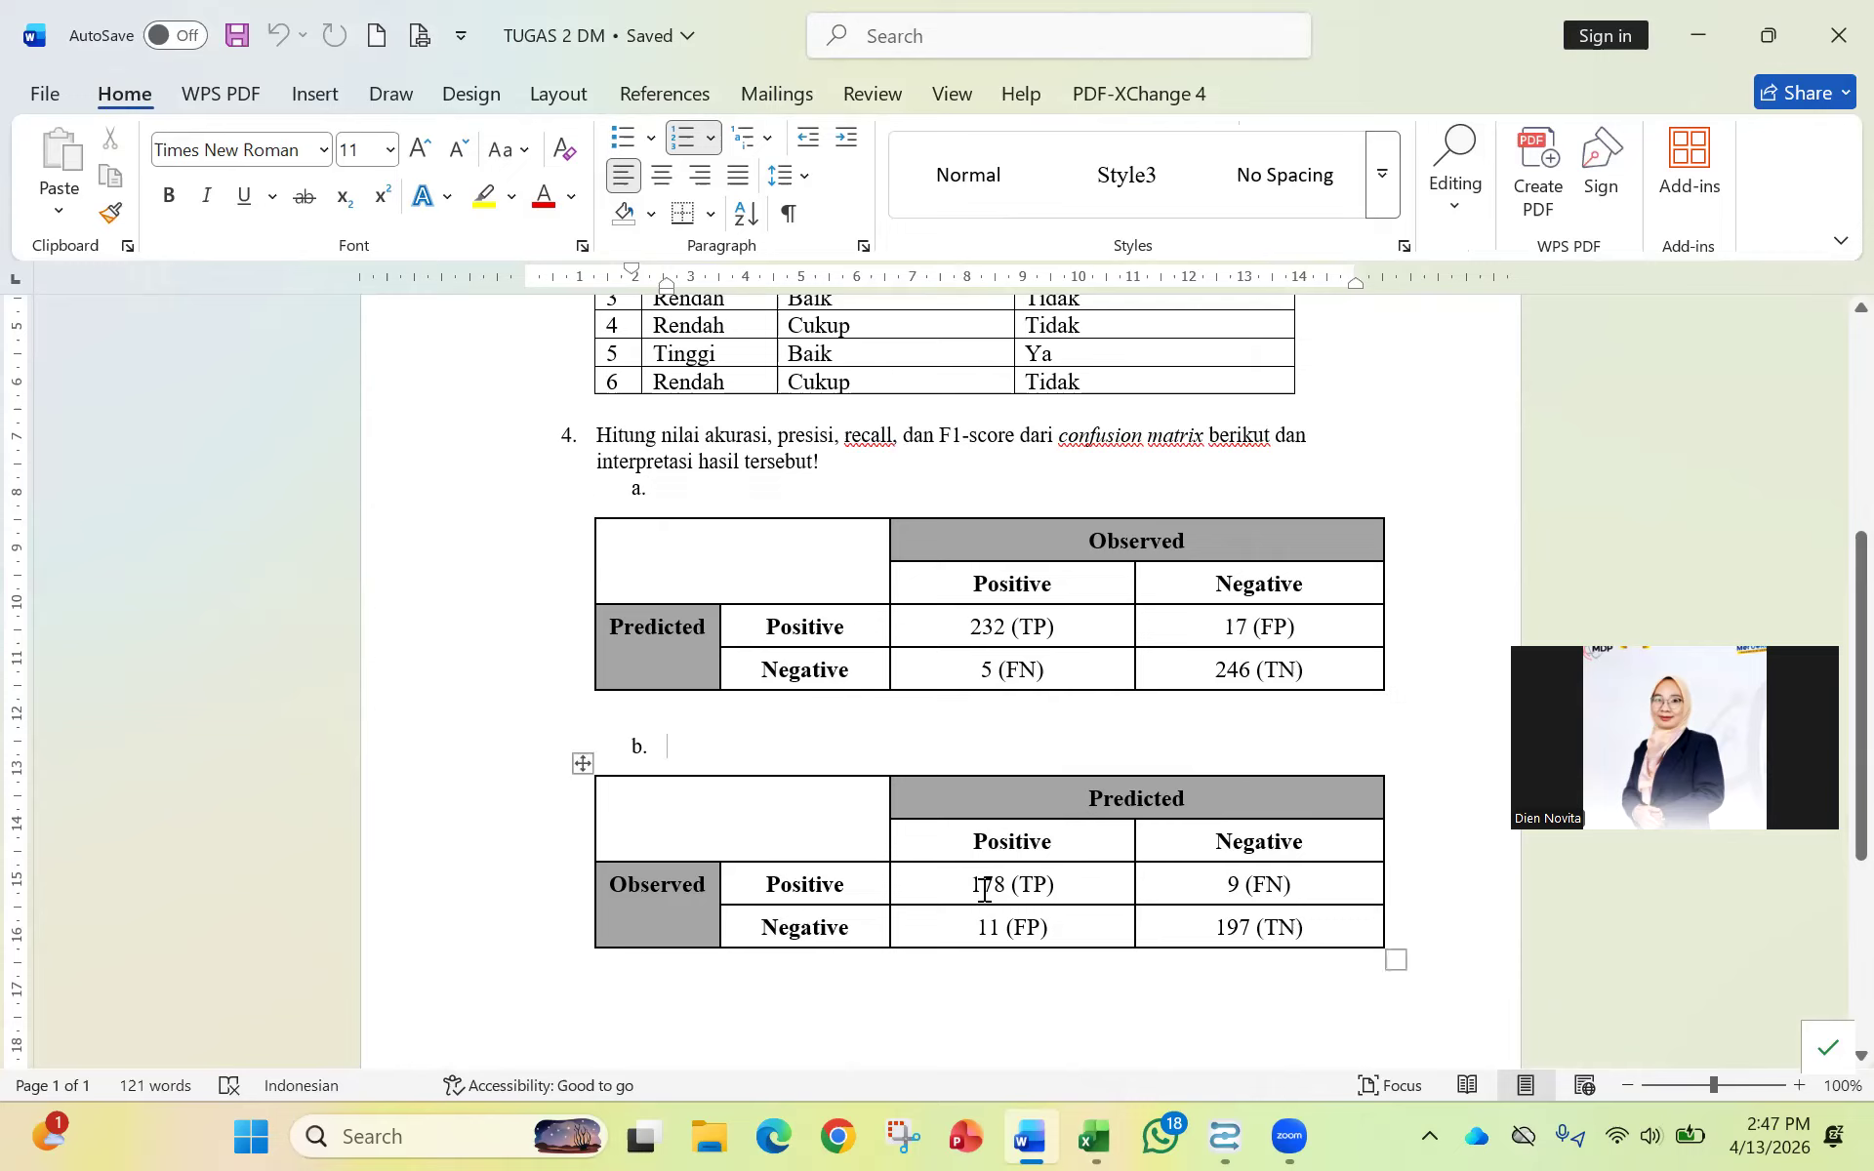
left_click_drag(971, 883, 1284, 920)
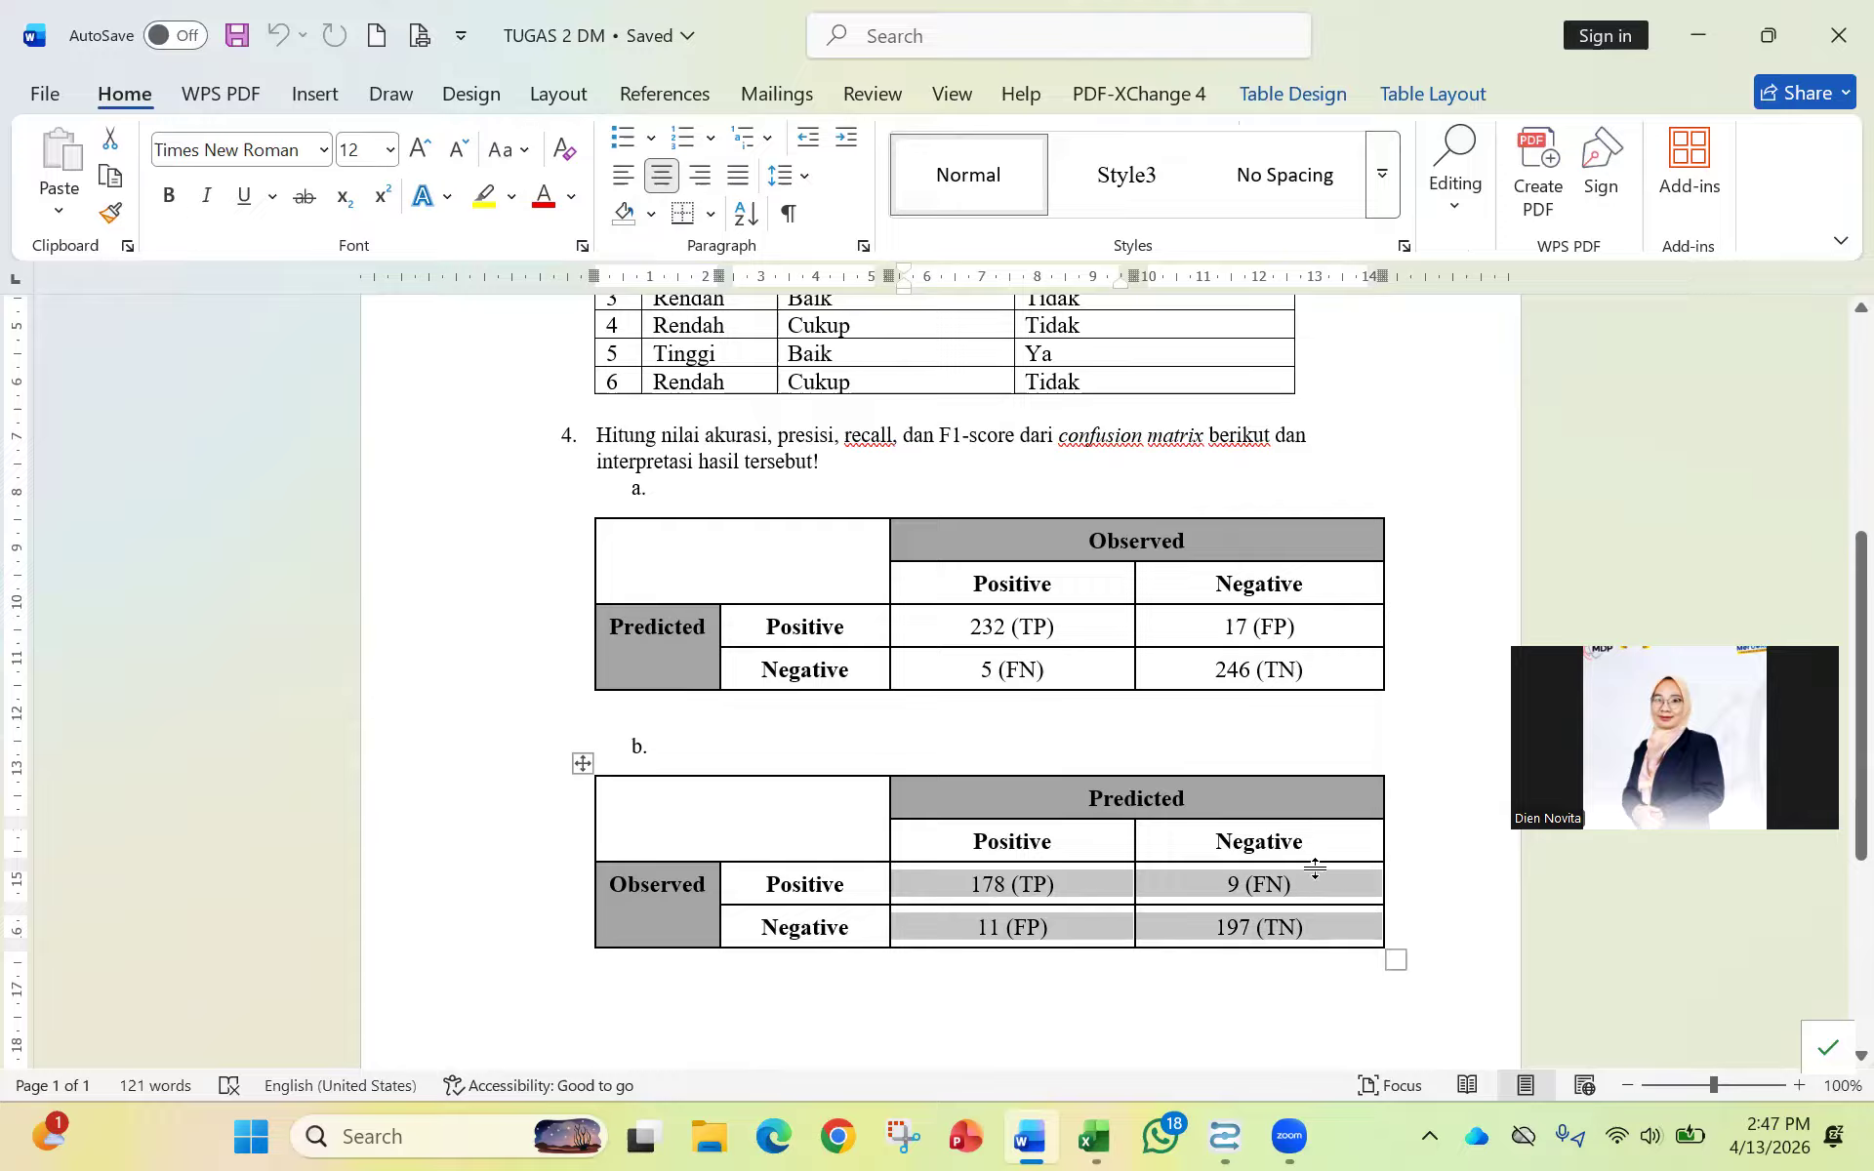
Compare the TP and FN cell positions and the Observed and Predicted header layout between confusion matrices a and b.
left_click(1290, 889)
left_click(1075, 887)
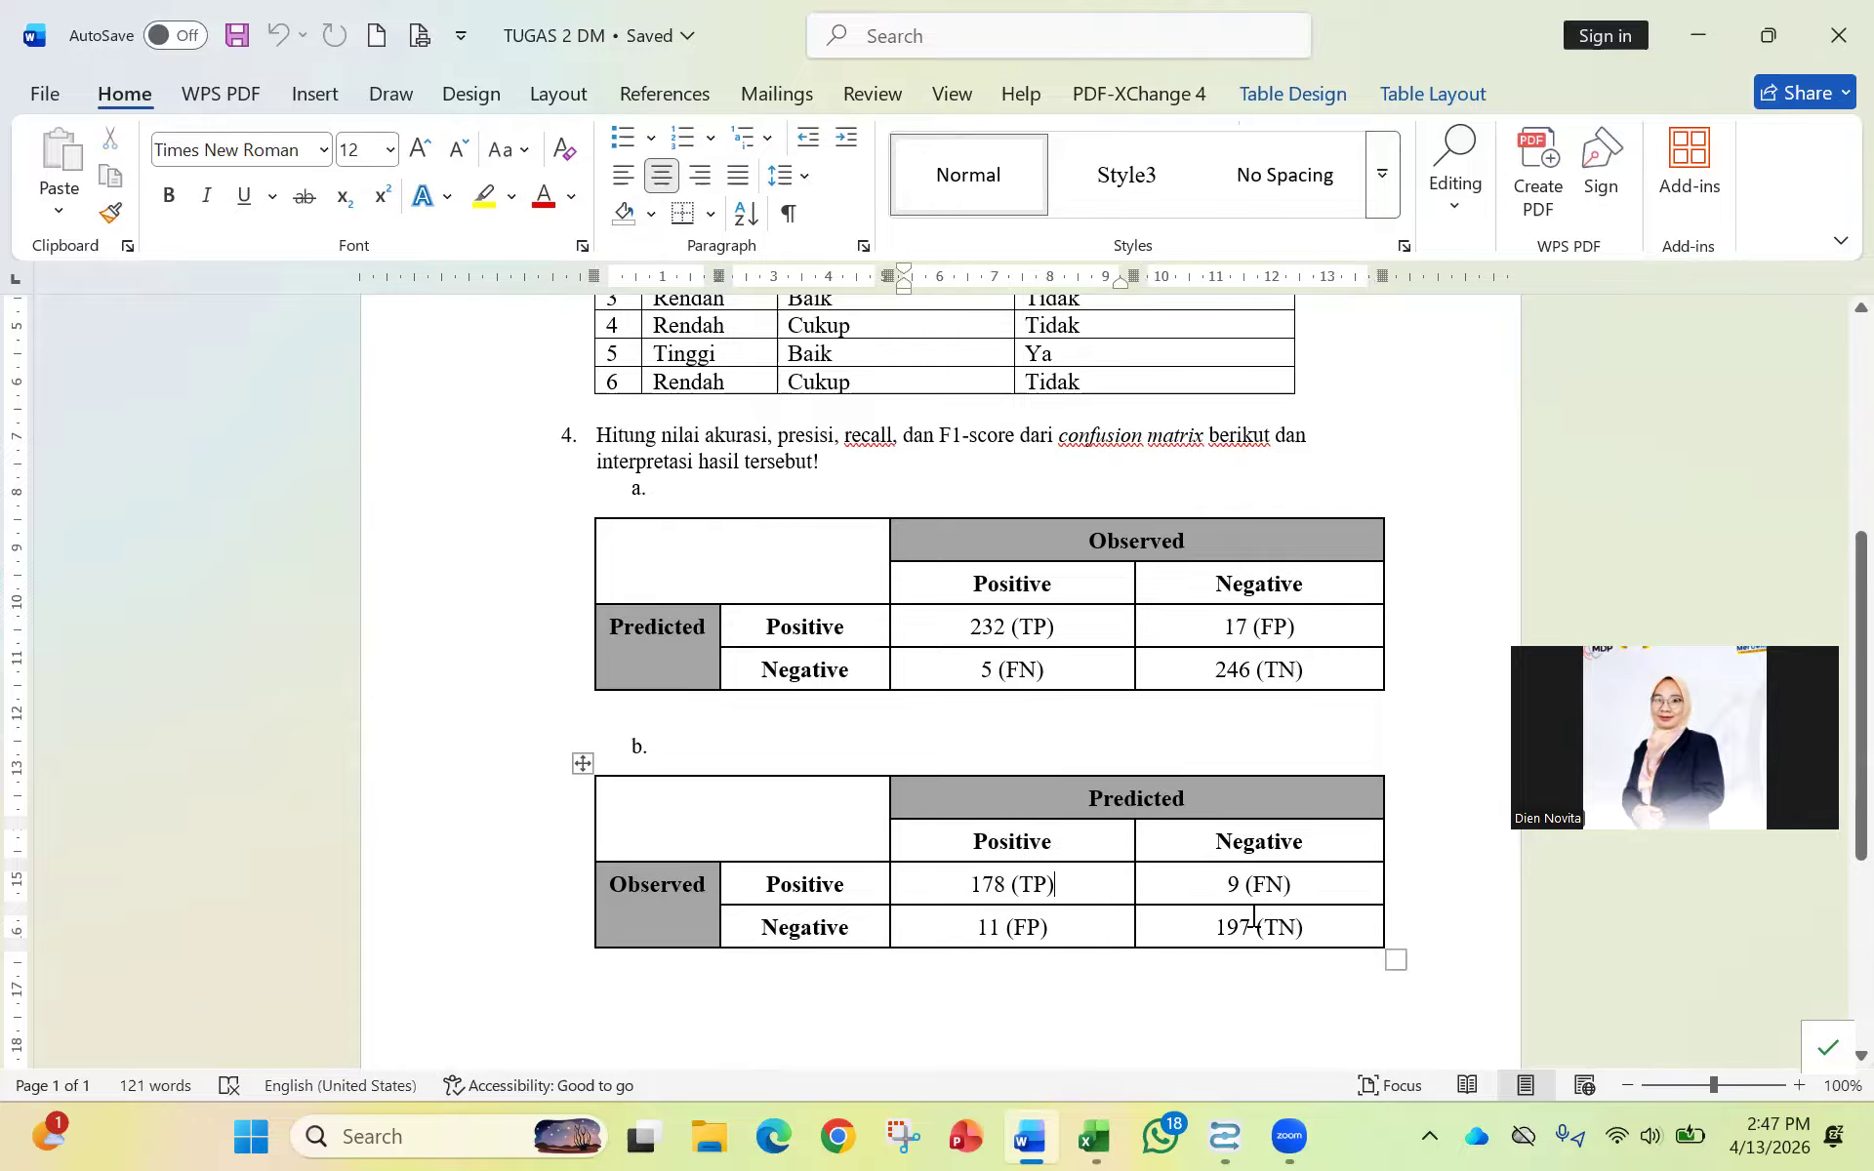
left_click(1306, 888)
left_click(1109, 888)
left_click(670, 554)
left_click(675, 812)
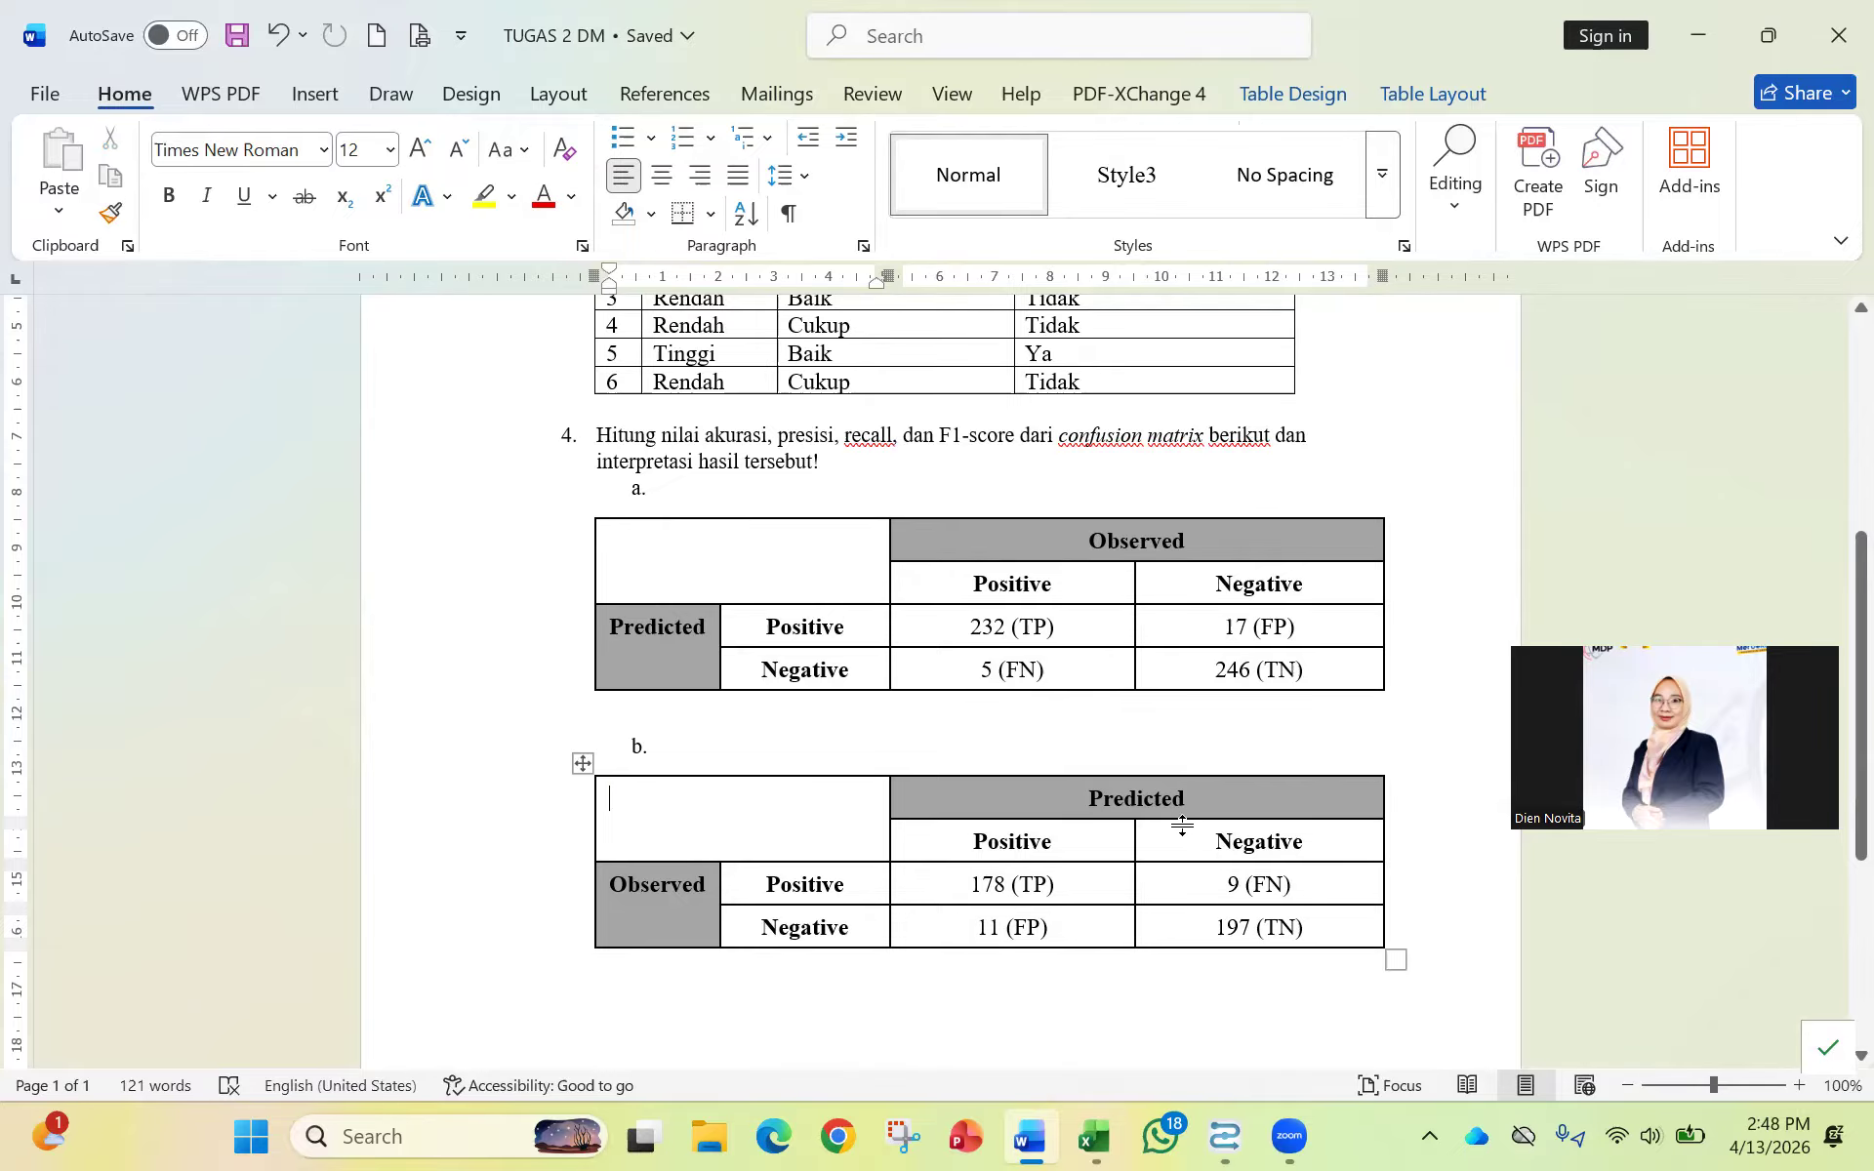
scroll(1207, 761, "up", 1)
scroll(1207, 751, "down", 2)
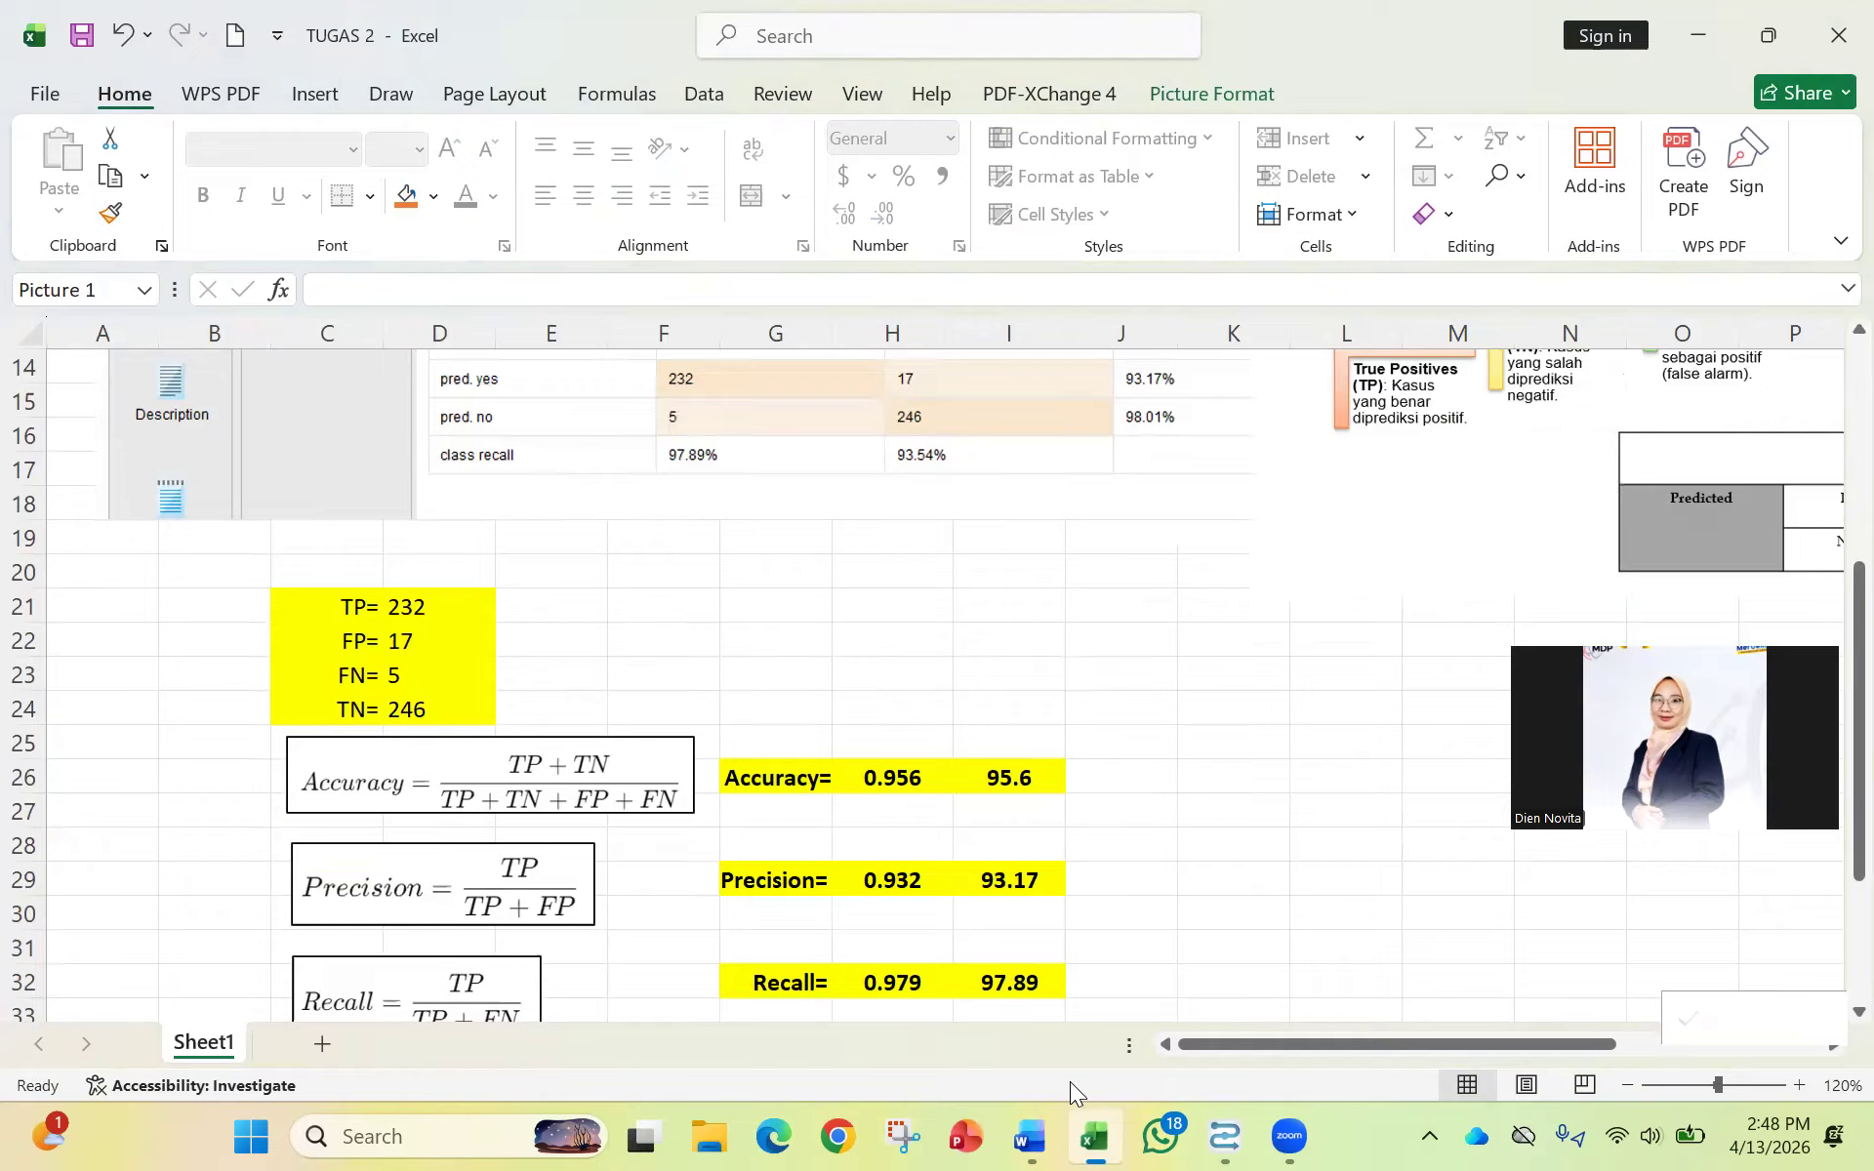
Recheck the metric formulas in Excel, then switch to Altair AI Studio and review the Decision Tree graph and PerformanceVector results.
left_click(1094, 1136)
scroll(480, 646, "down", 2)
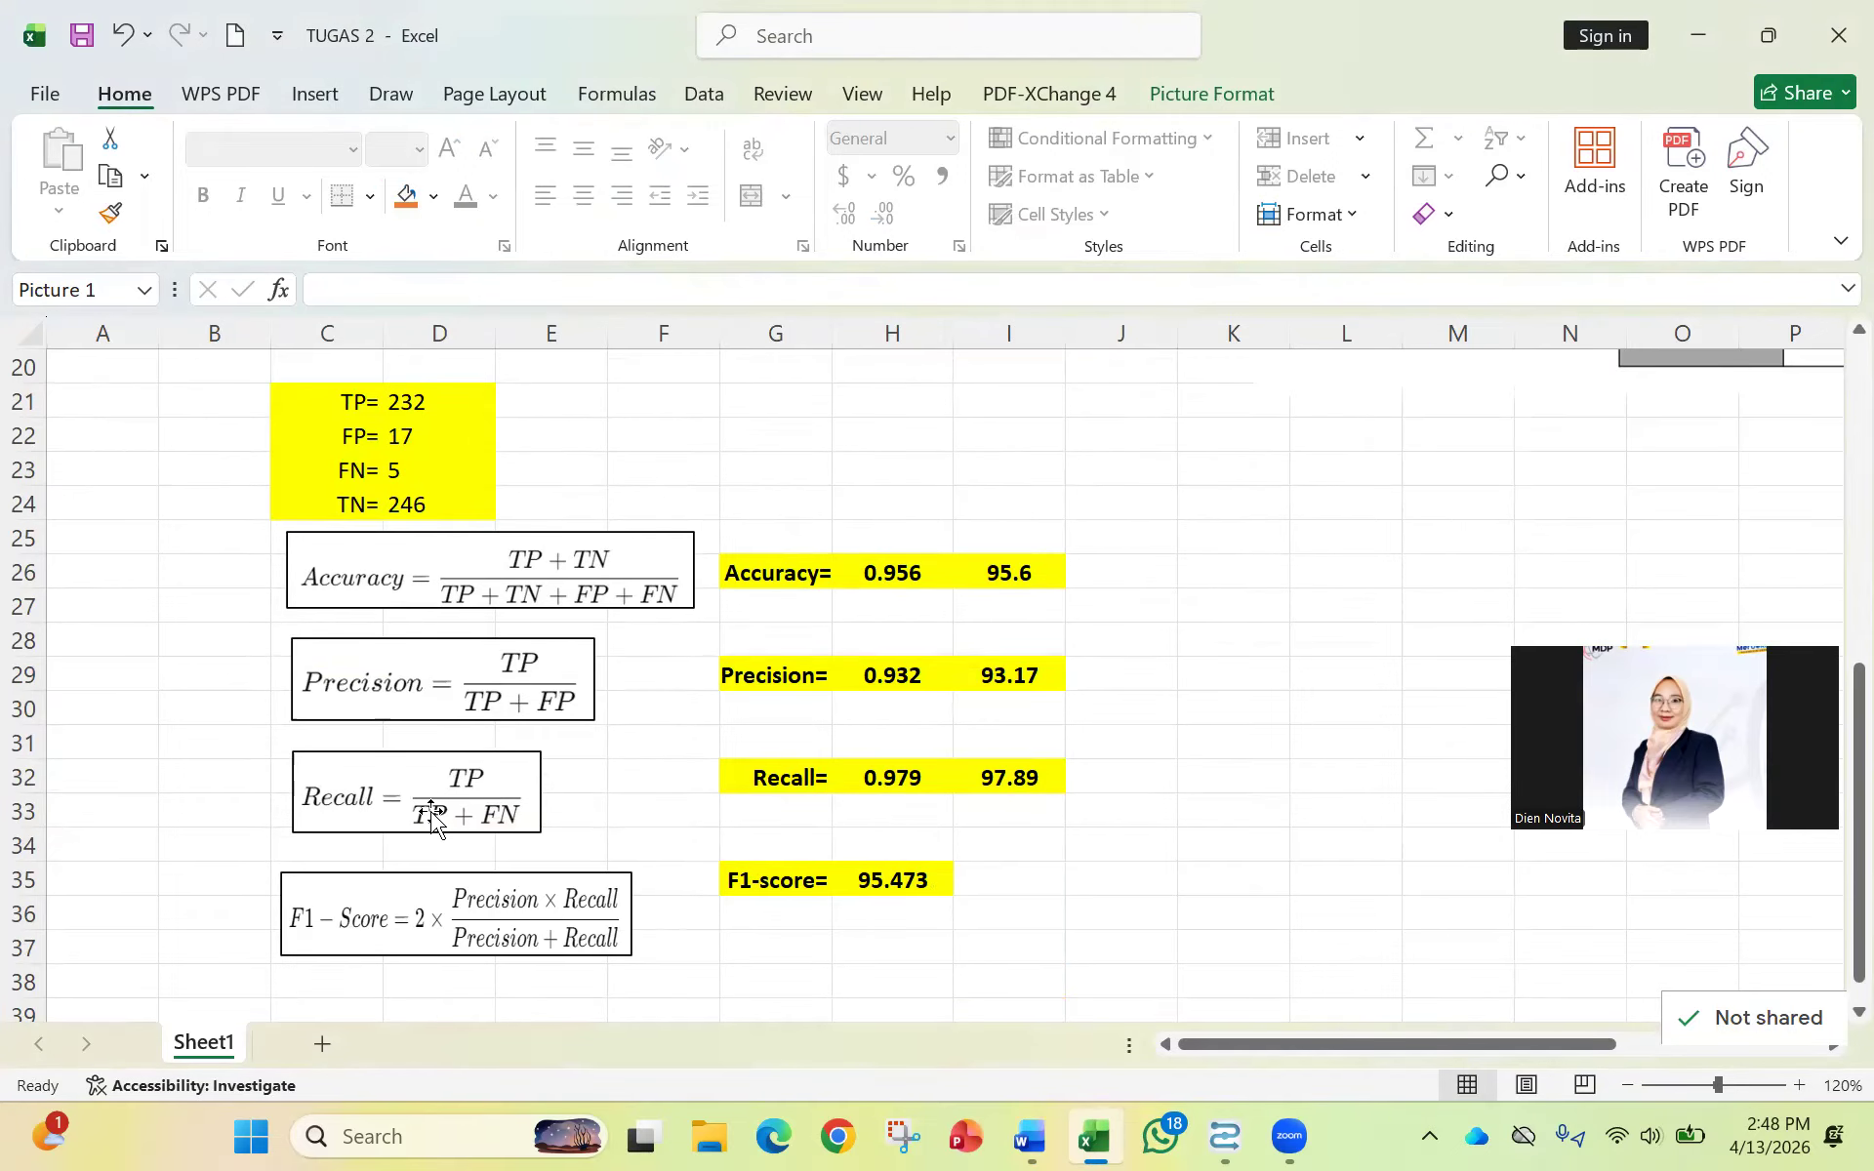
left_click(1224, 1136)
left_click(727, 88)
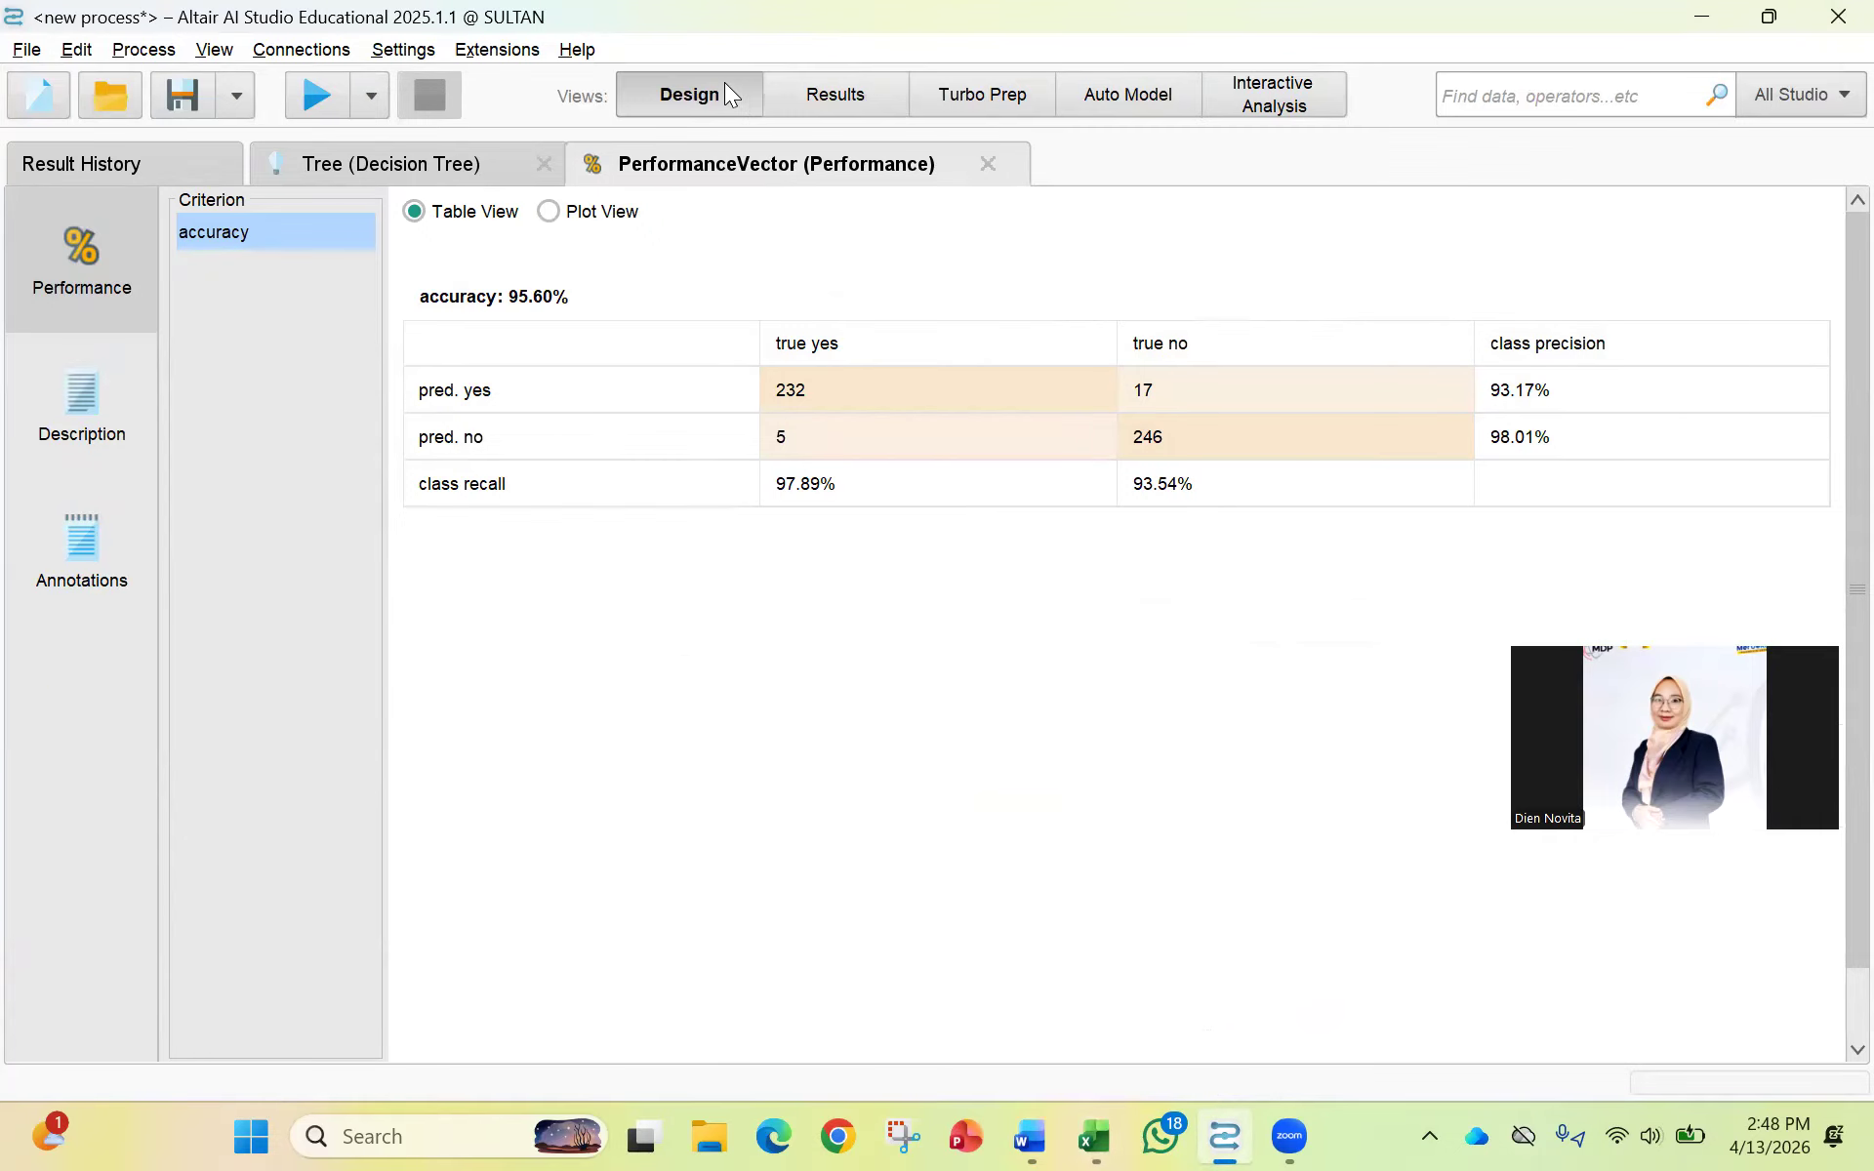
left_click(827, 101)
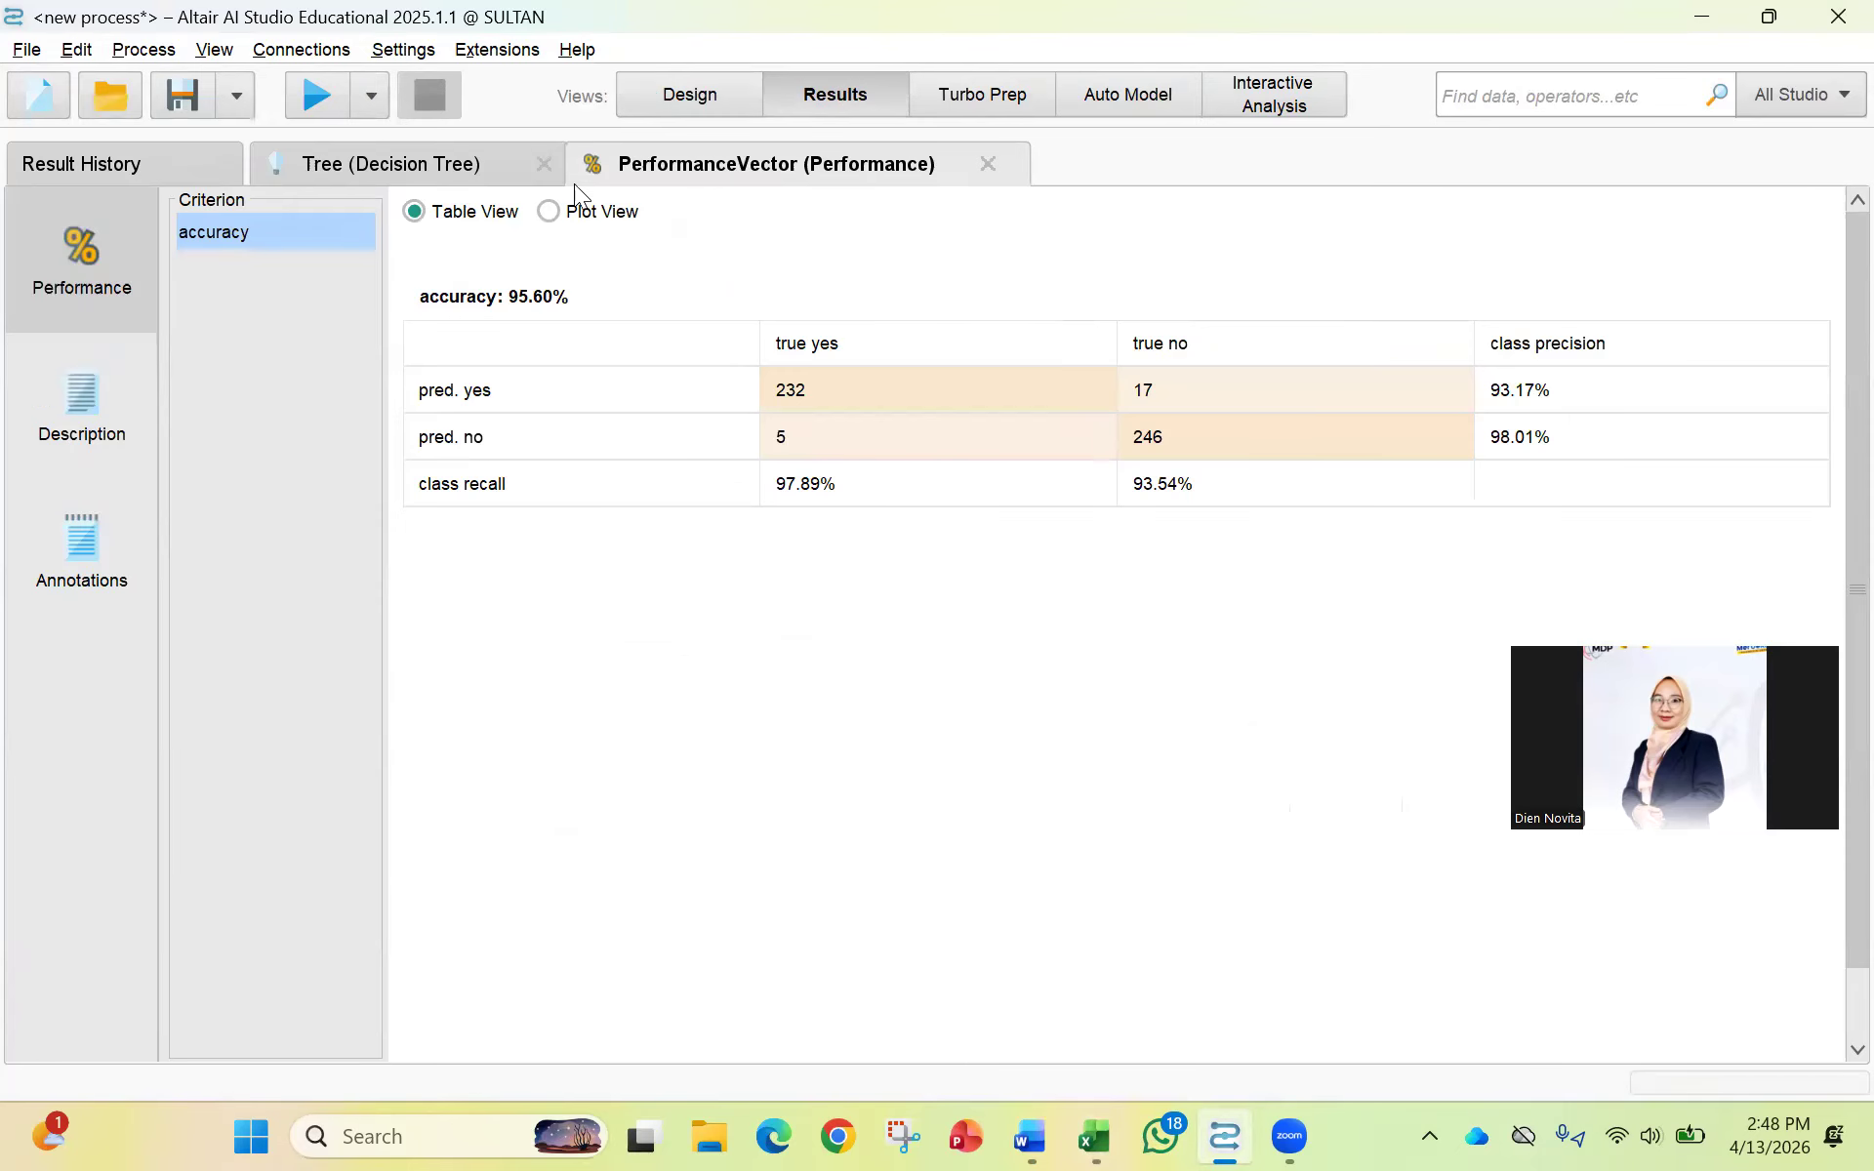
left_click(391, 164)
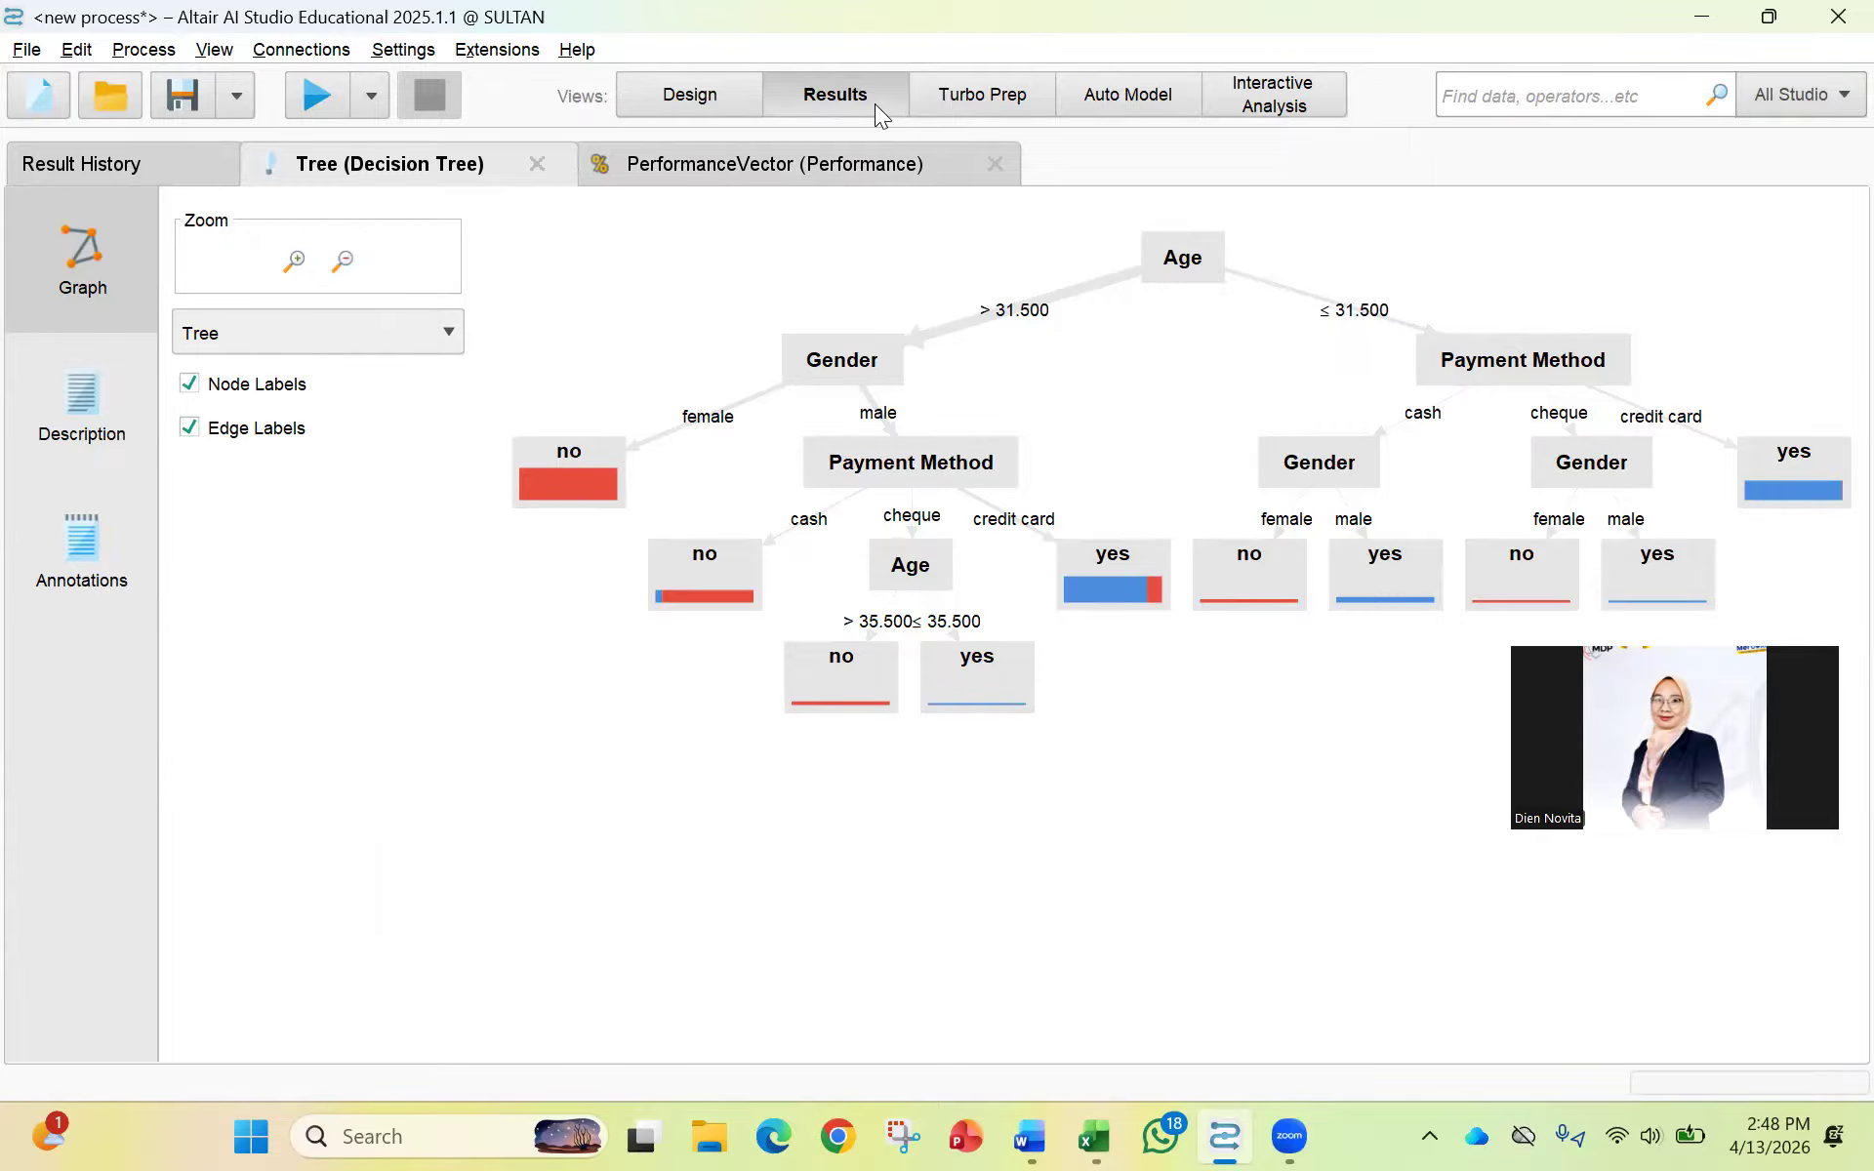
left_click(821, 162)
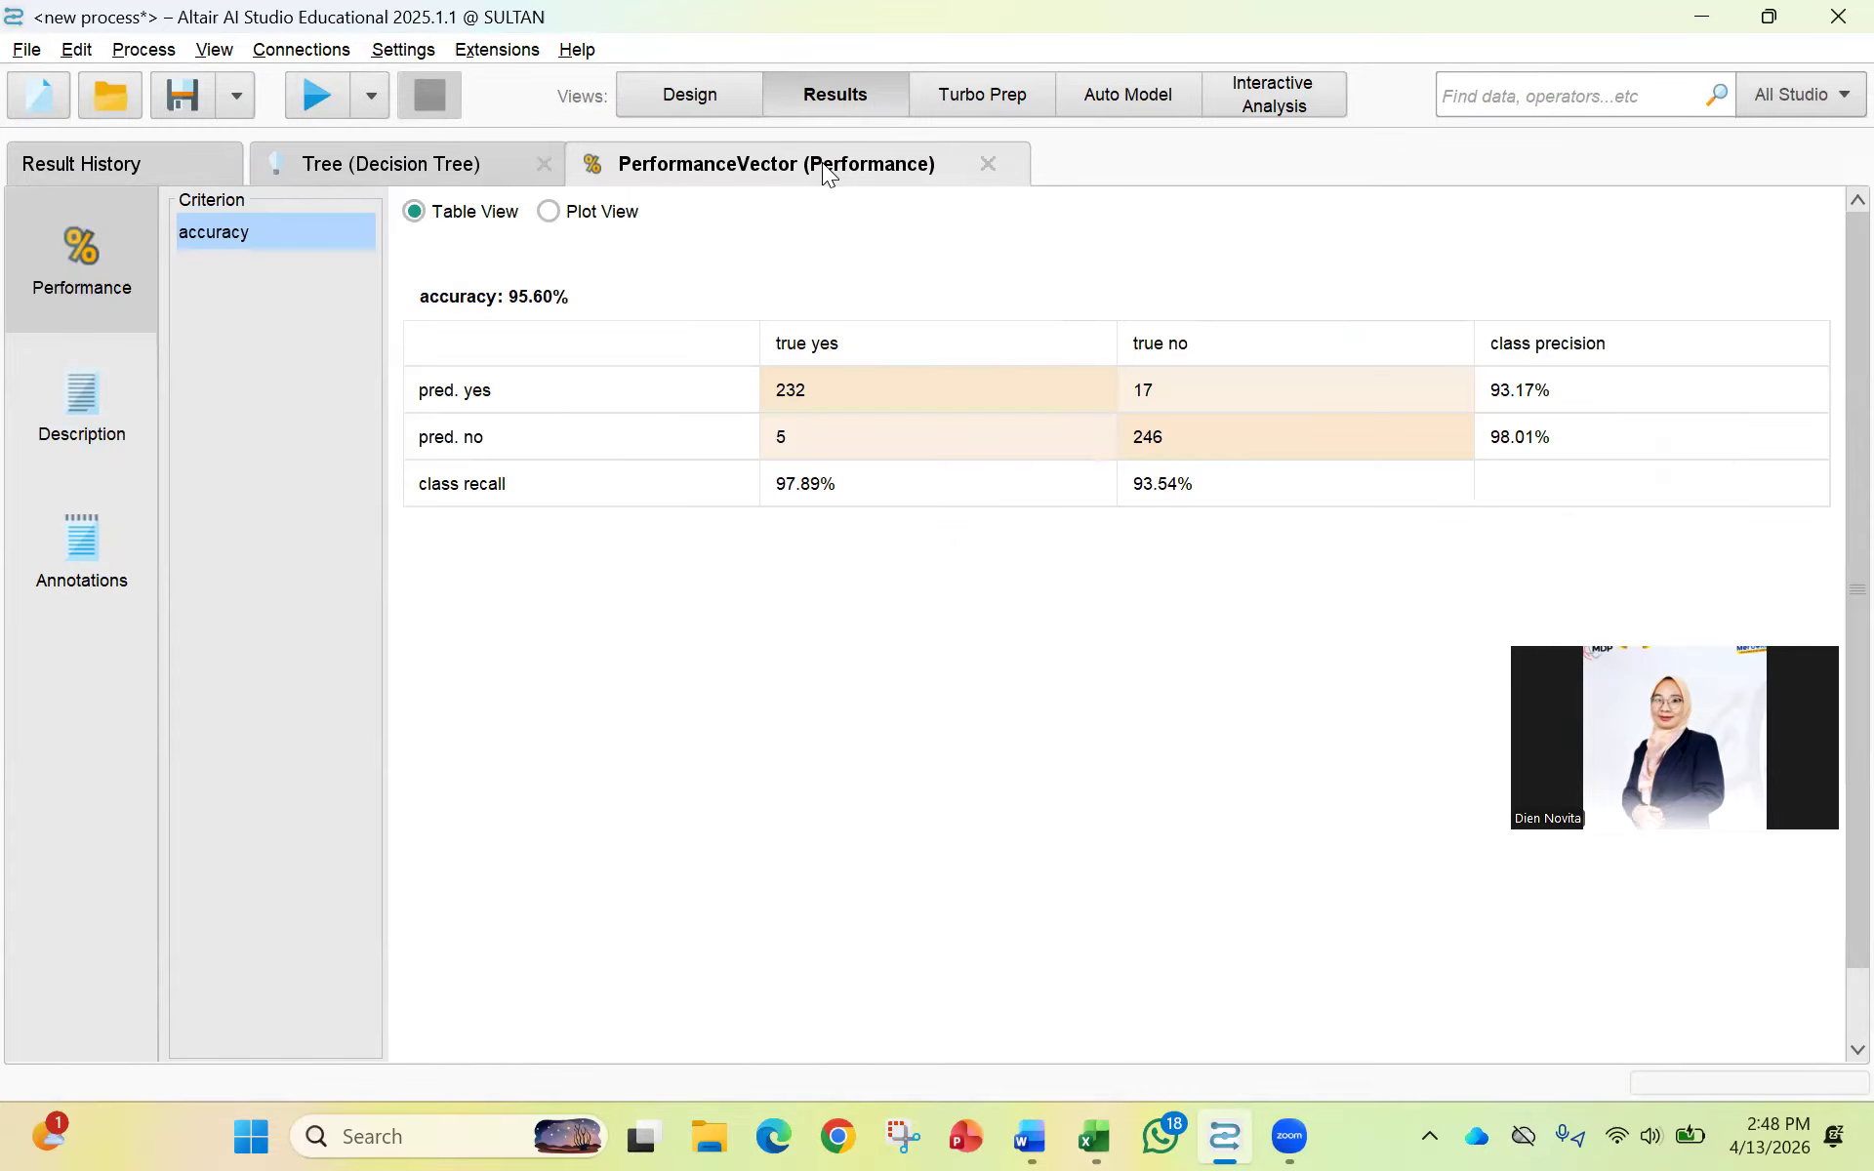